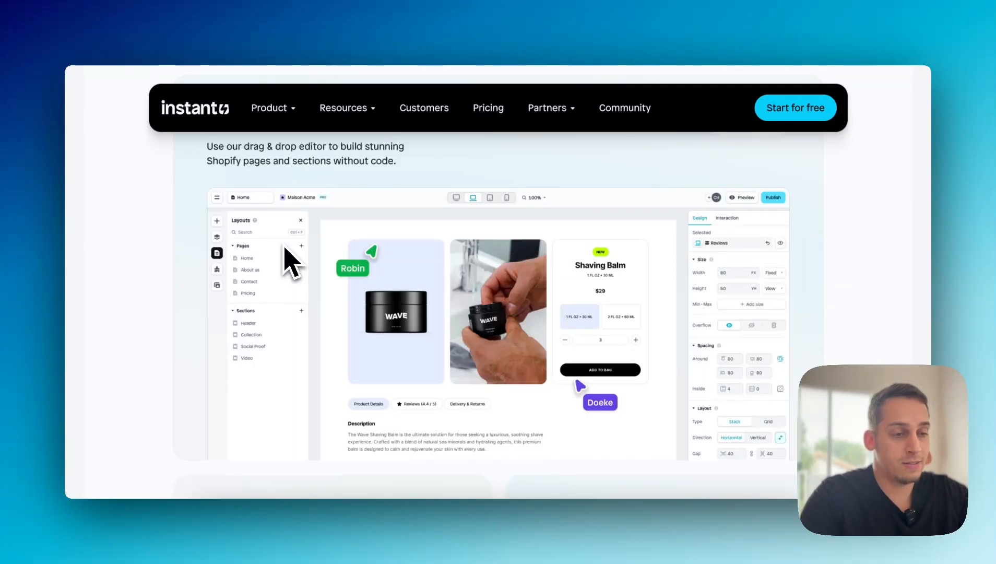
scroll(290, 261, "down", 3)
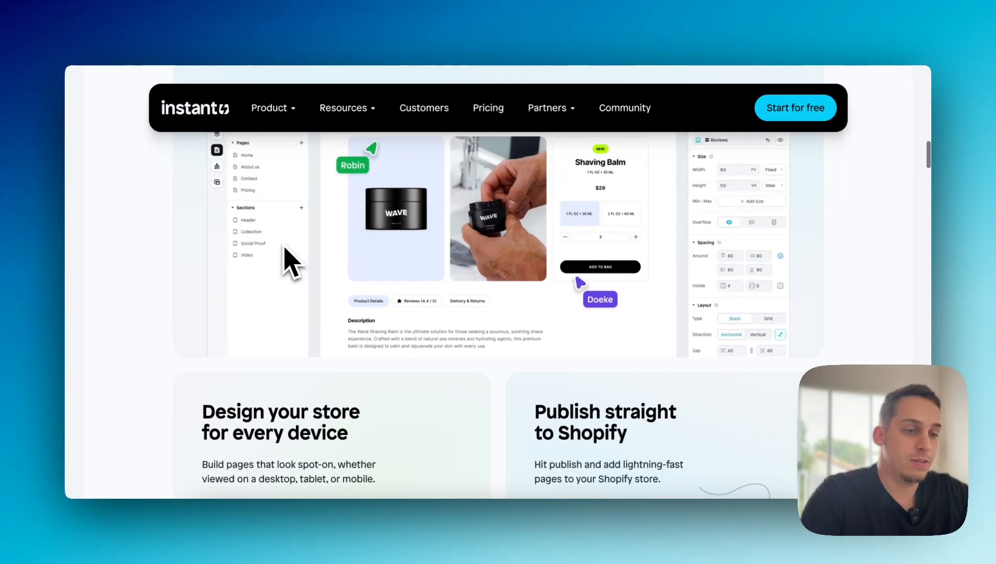
scroll(289, 261, "up", 2)
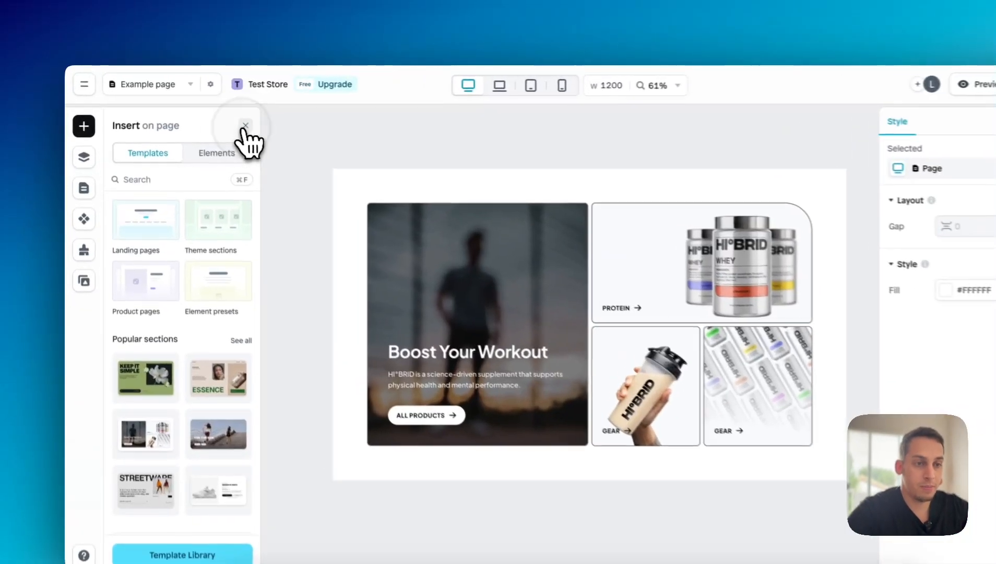
Step: Browse the page and section templates available for insertion on the example page
left_click(220, 117)
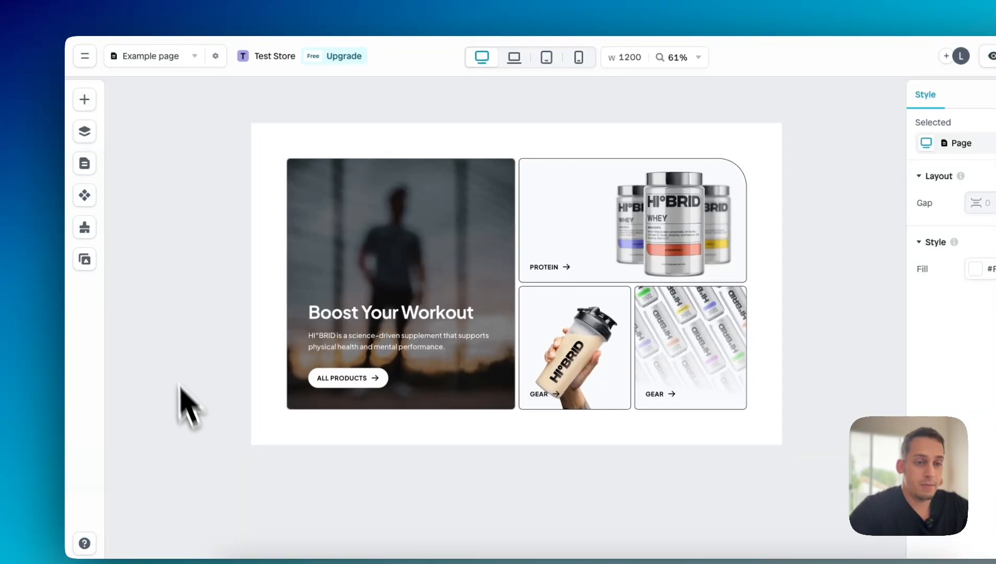
left_click(85, 102)
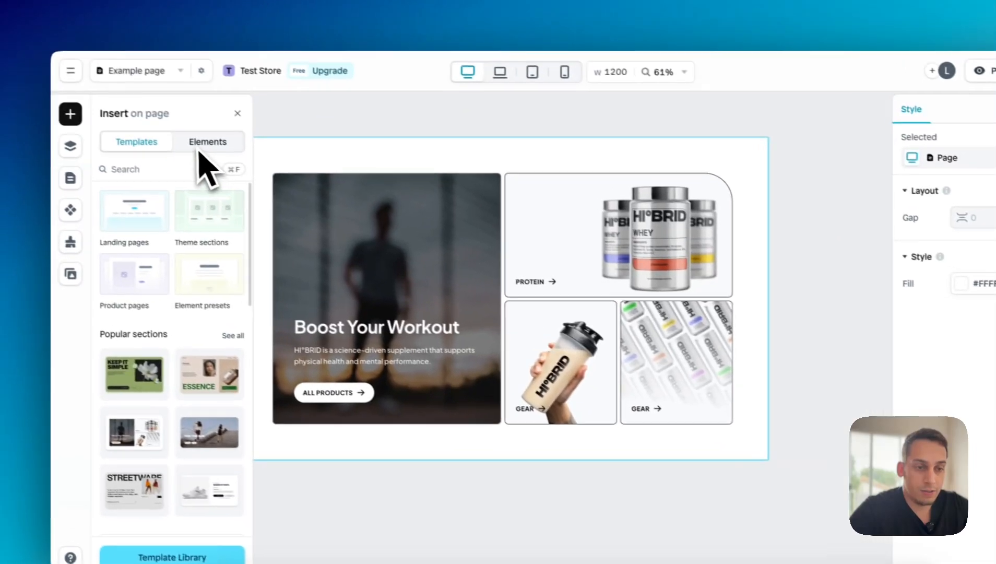
scroll(122, 271, "down", 5)
scroll(191, 279, "down", 5)
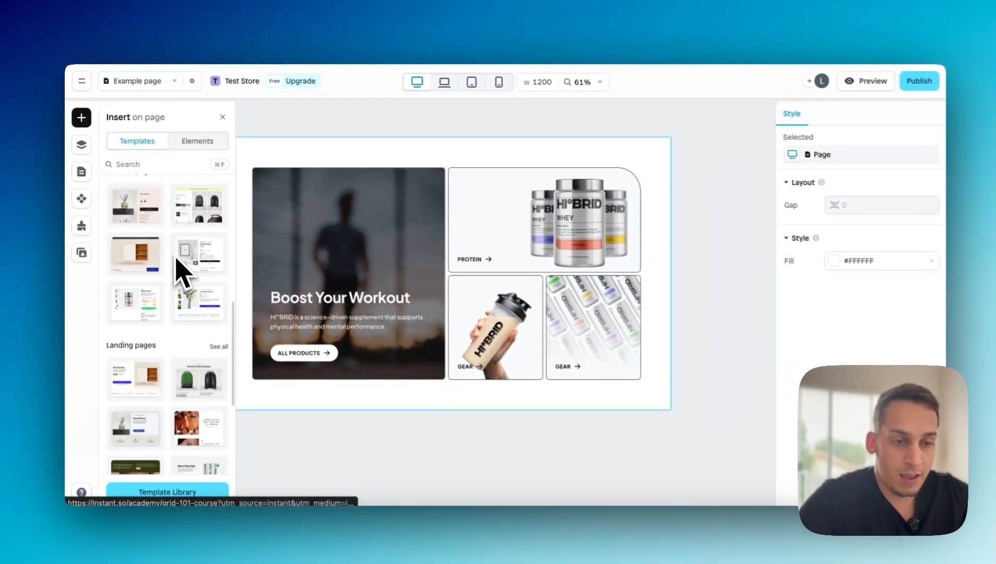
scroll(191, 276, "up", 8)
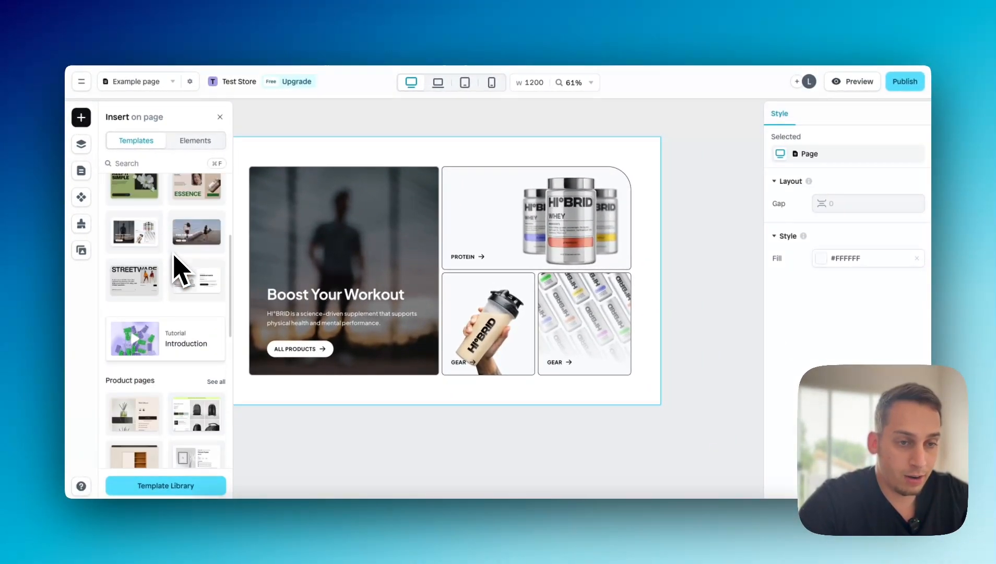
scroll(180, 269, "up", 3)
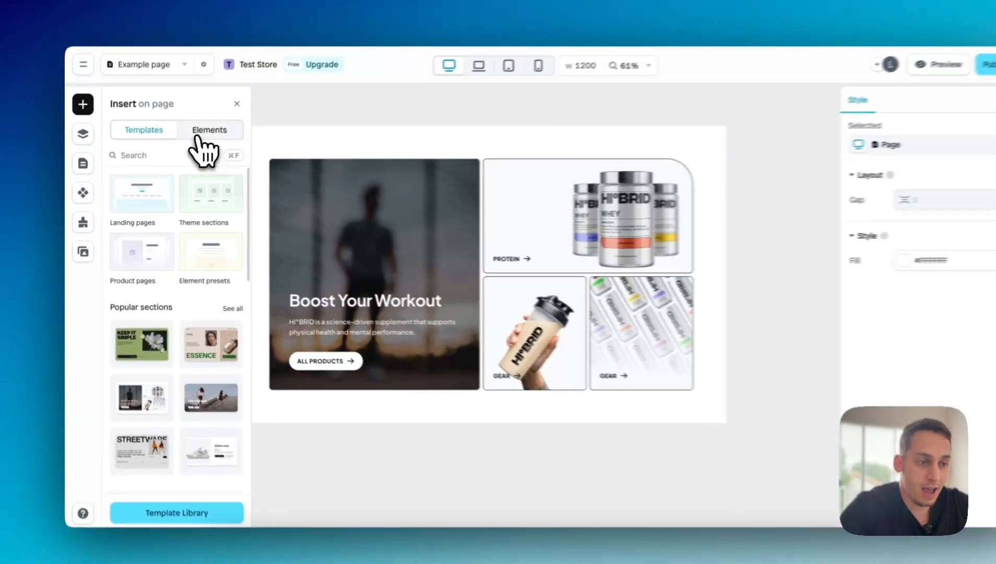
Step: Look through the insertable layout, basic, Shopify and advanced elements and their variants
left_click(196, 141)
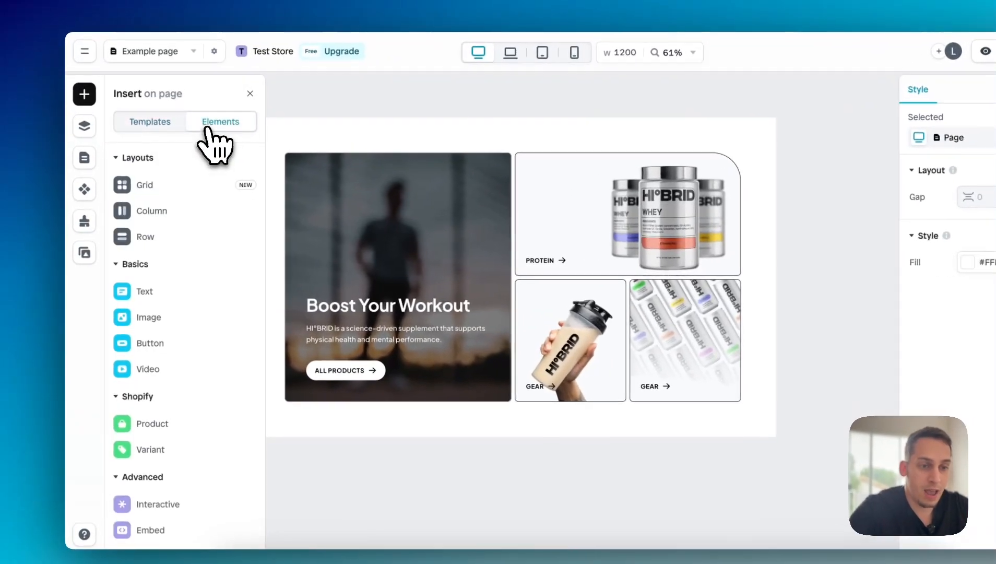
left_click(171, 125)
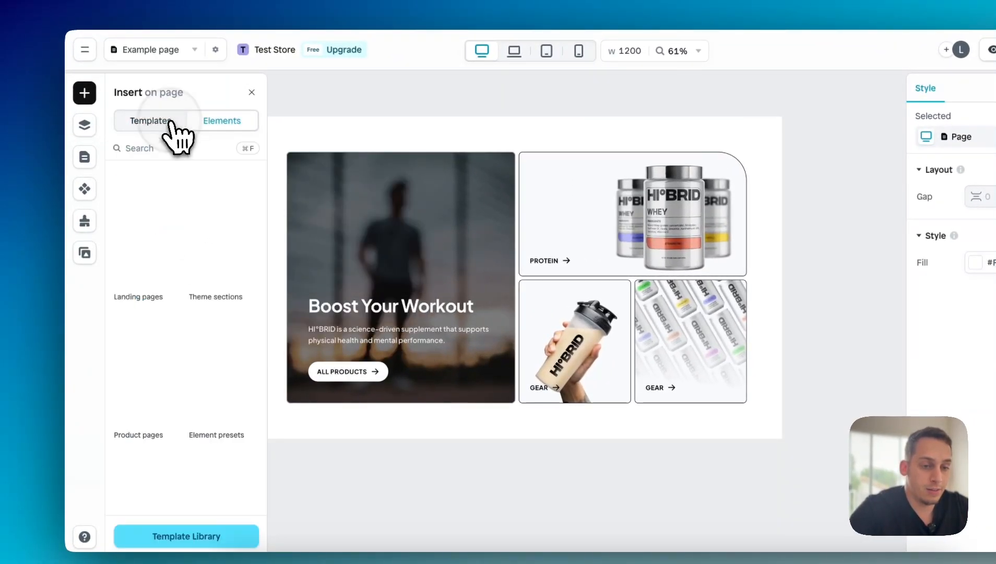
left_click(225, 125)
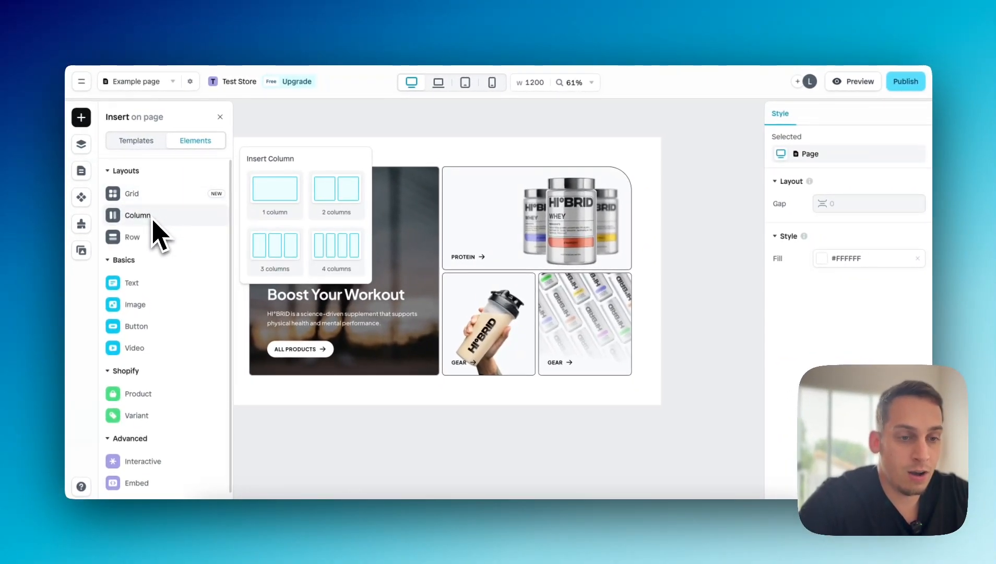
mouse_move(168, 269)
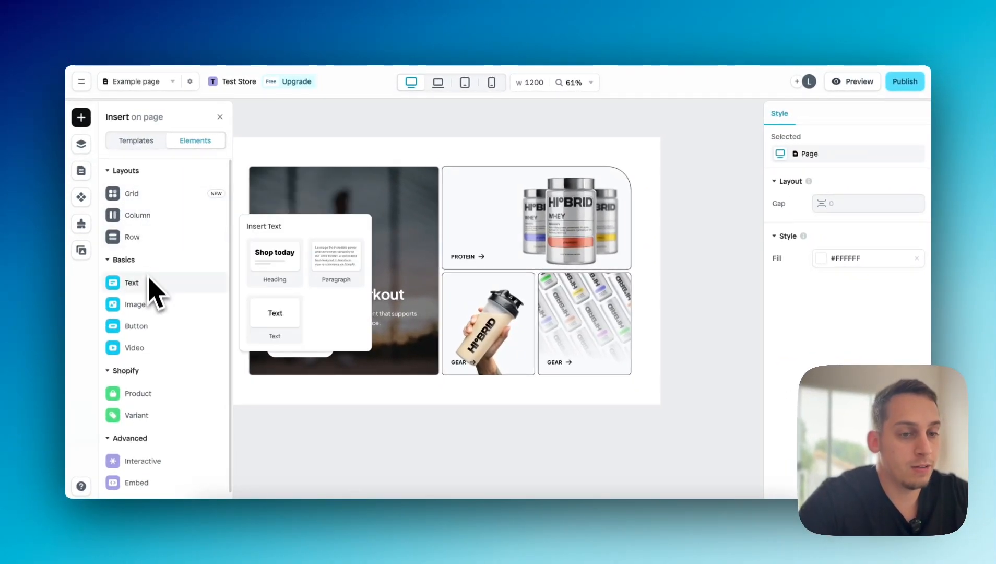
mouse_move(150, 309)
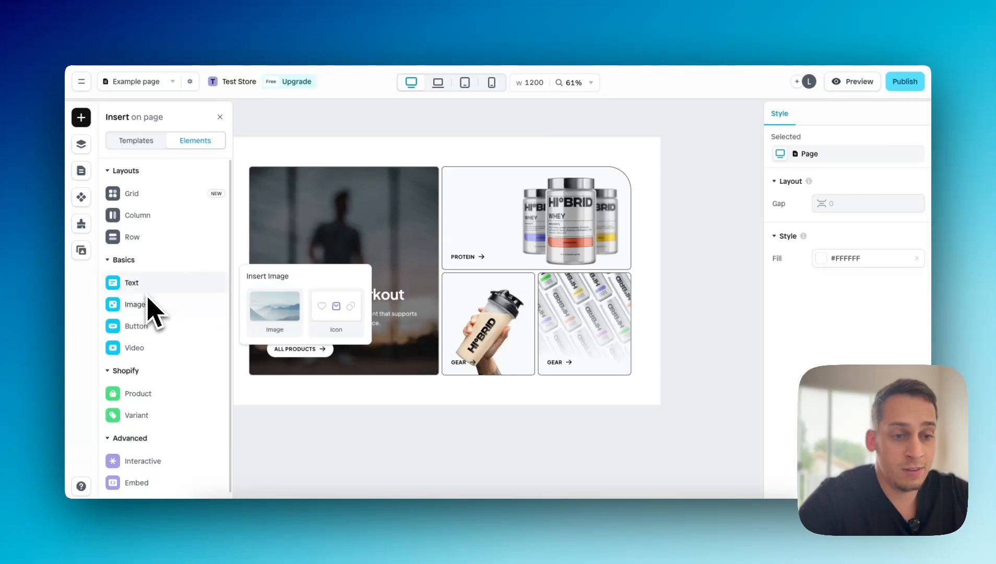
mouse_move(146, 328)
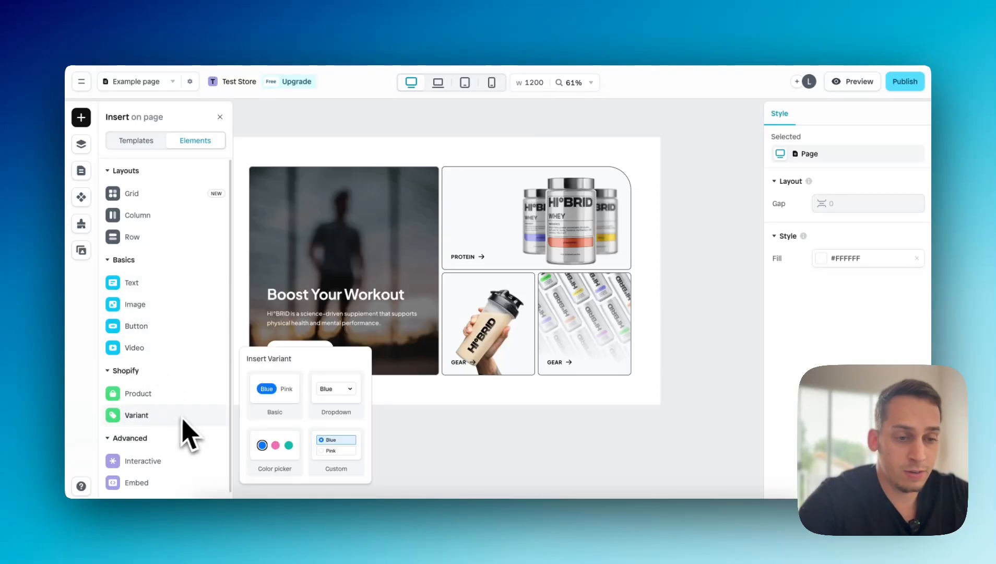
mouse_move(160, 409)
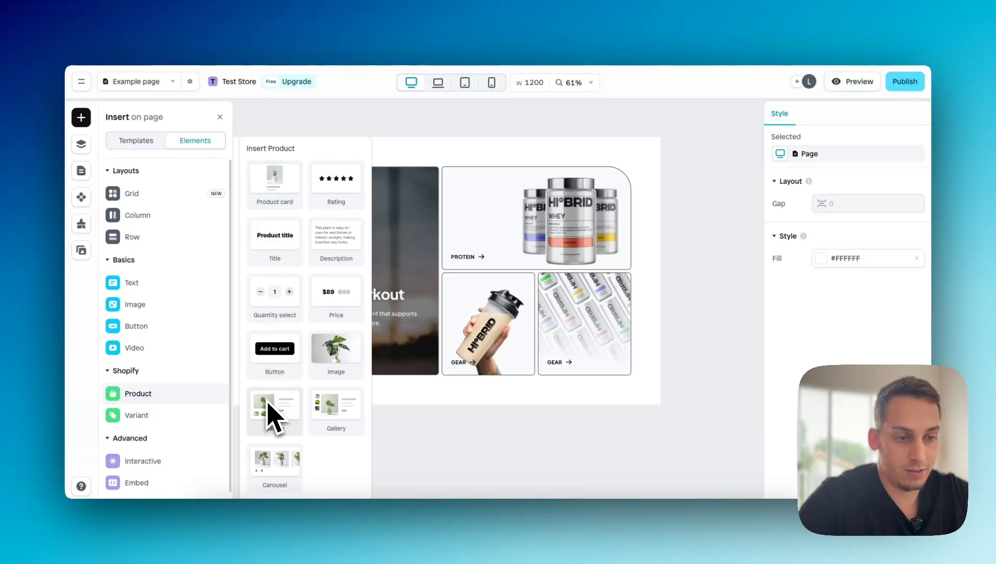
mouse_move(166, 455)
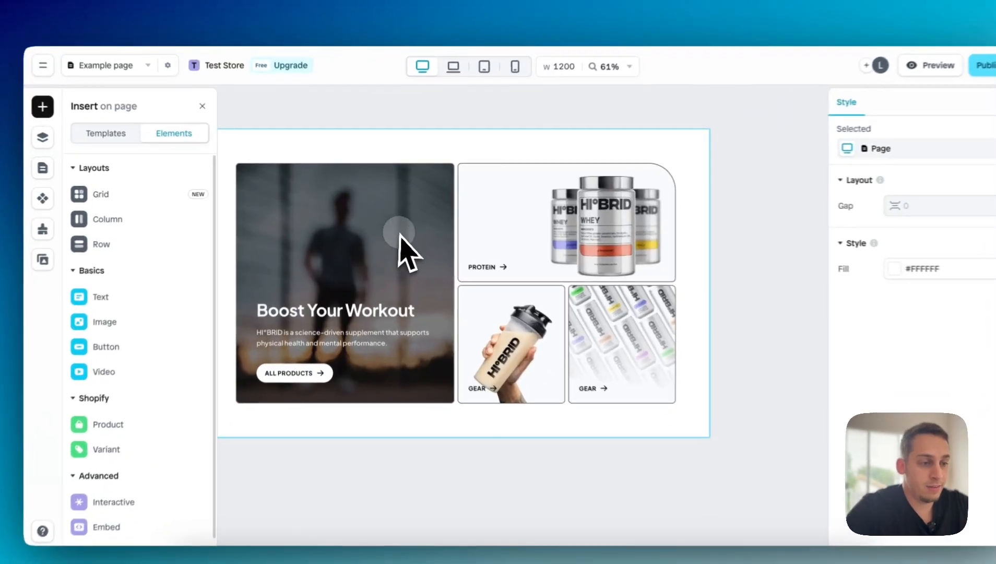
Step: Inspect the Hero section's layer tree, expanding the container, its left card and its right container
left_click(419, 218)
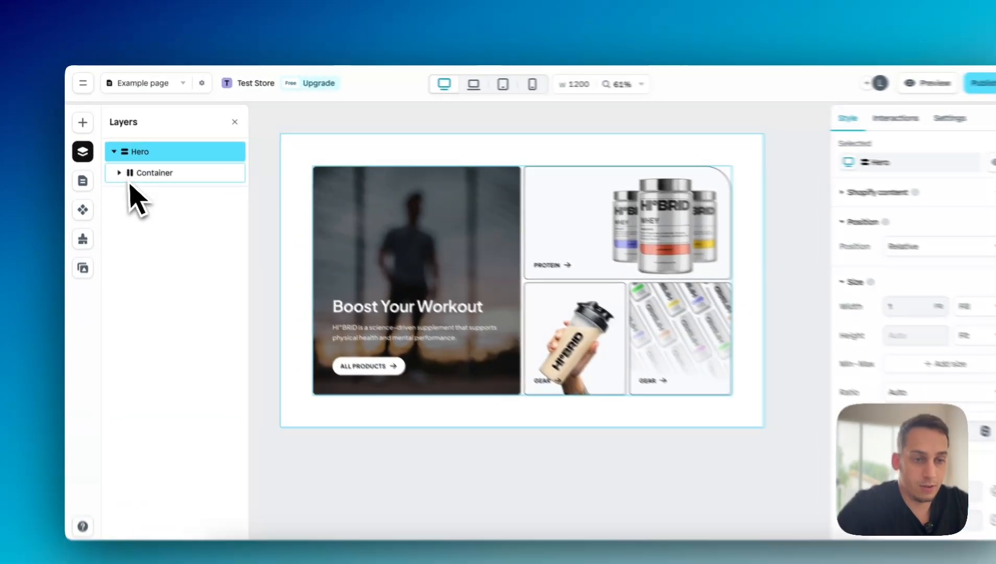
left_click(117, 163)
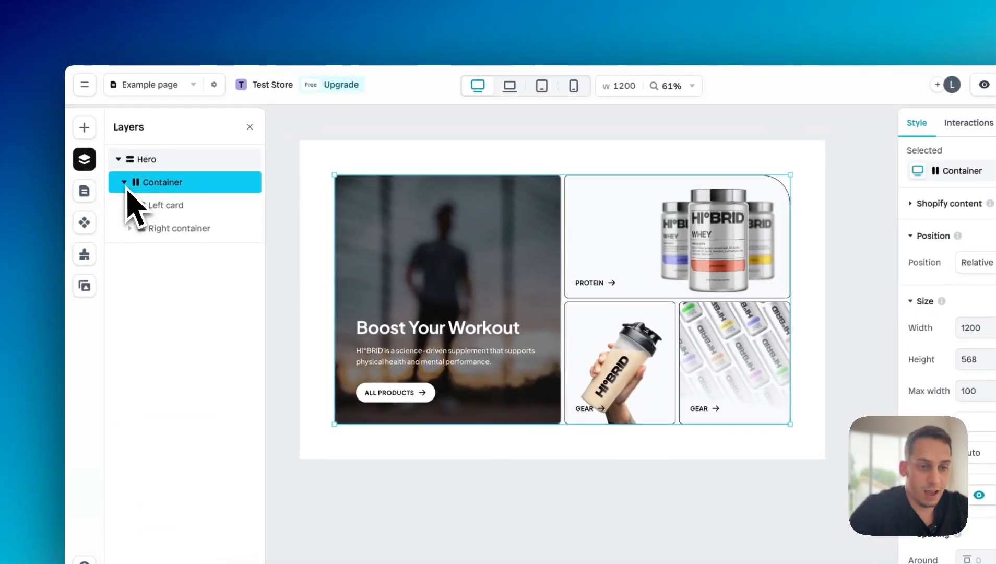
left_click(130, 208)
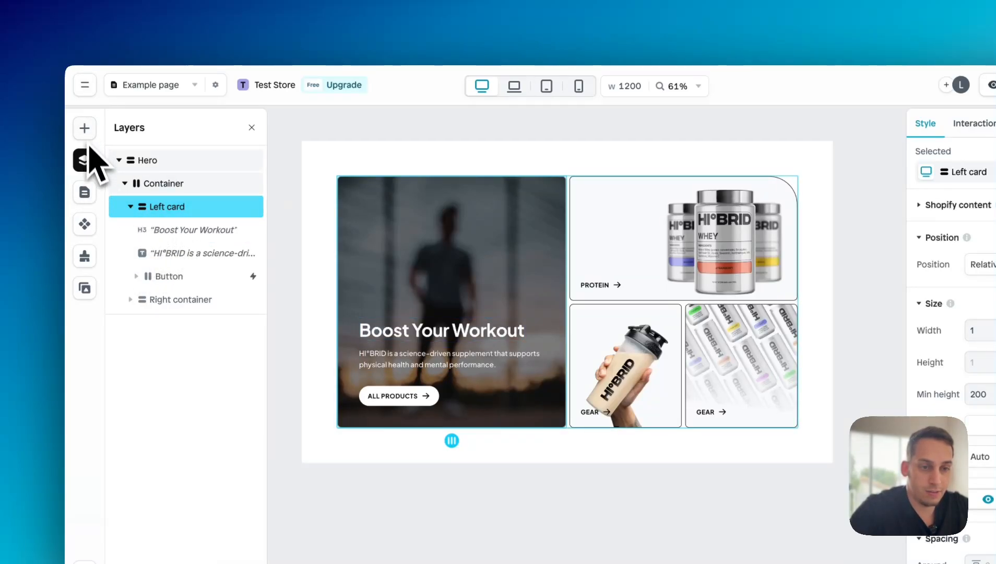
left_click(130, 206)
left_click(171, 229)
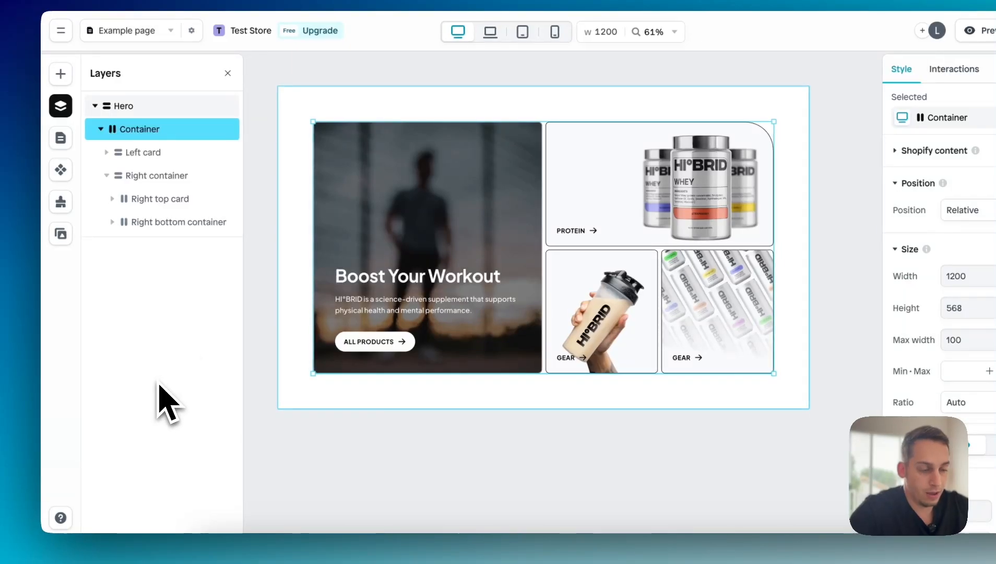
Step: Change the left card's heading from "Boost Your Workout" to "Boost Your Run"
left_click(533, 238)
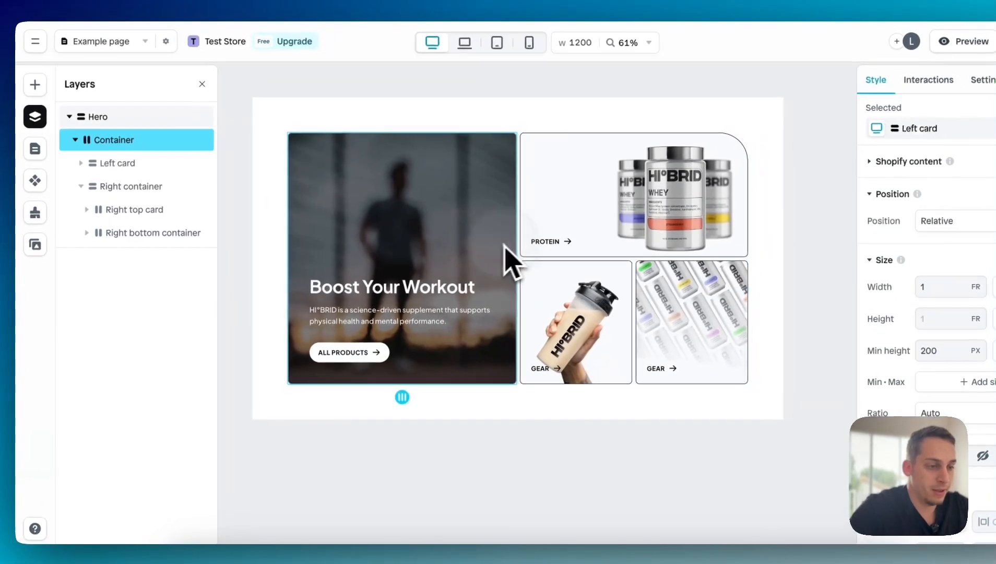
double_click(370, 288)
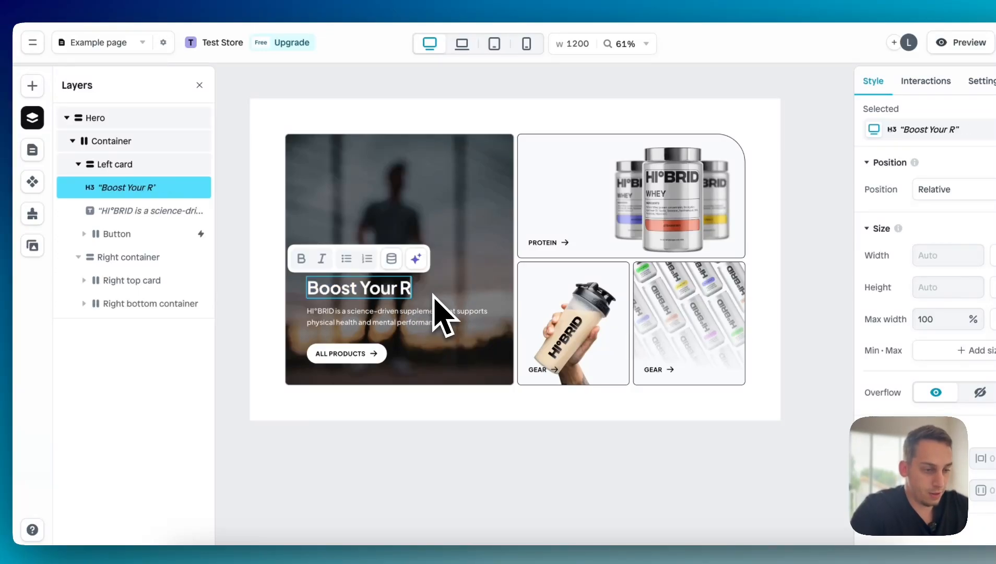
left_click(246, 260)
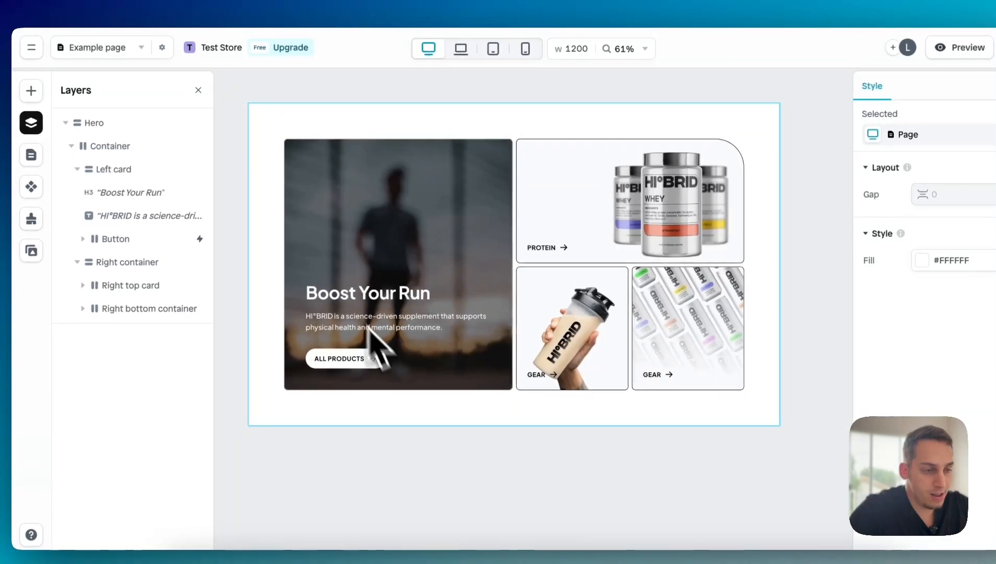
Step: Try removing the border from the left card in the hero container, and undo the removal
left_click(340, 213)
left_click(234, 248)
left_click(356, 228)
left_click(364, 227)
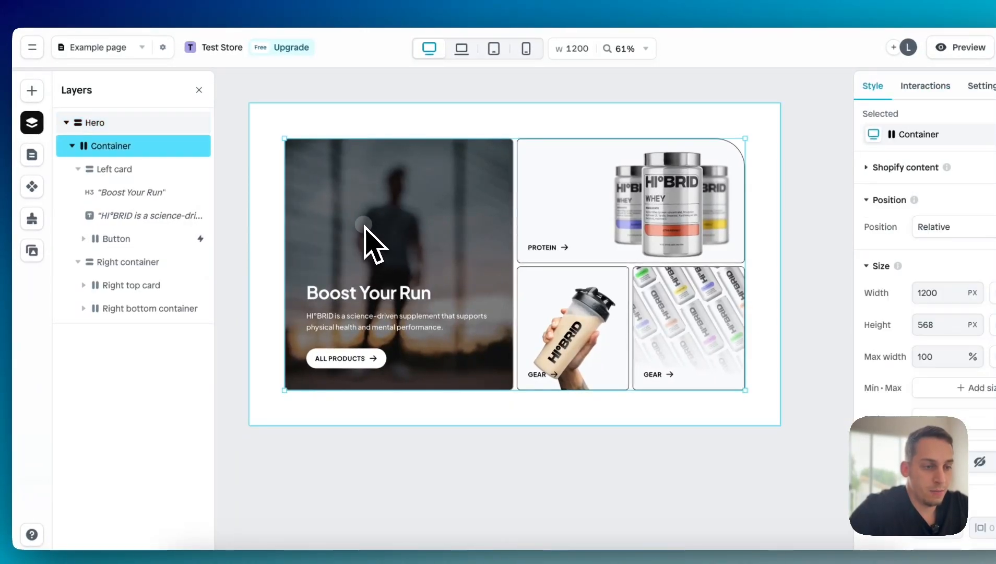
left_click(364, 227)
scroll(777, 290, "down", 8)
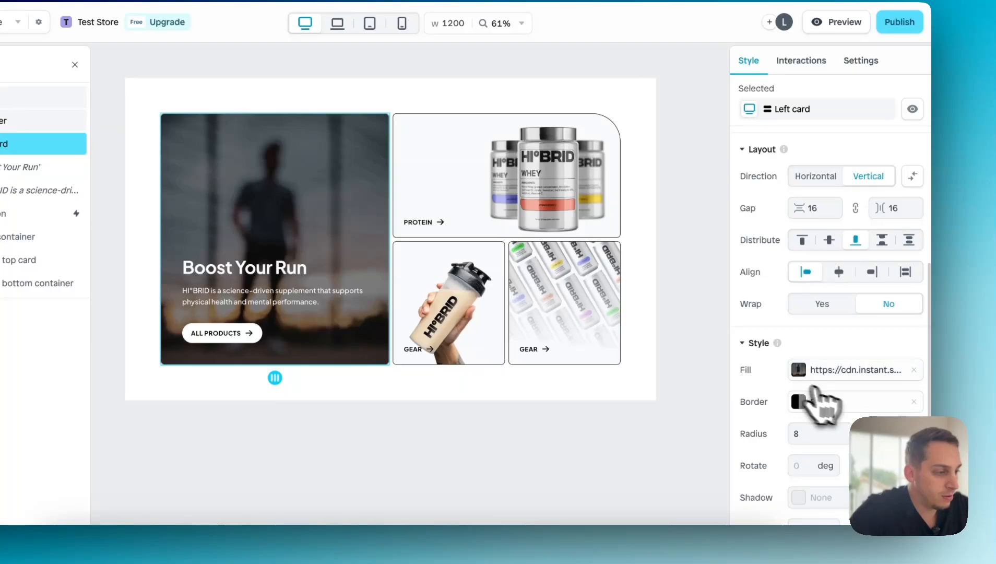
left_click(913, 402)
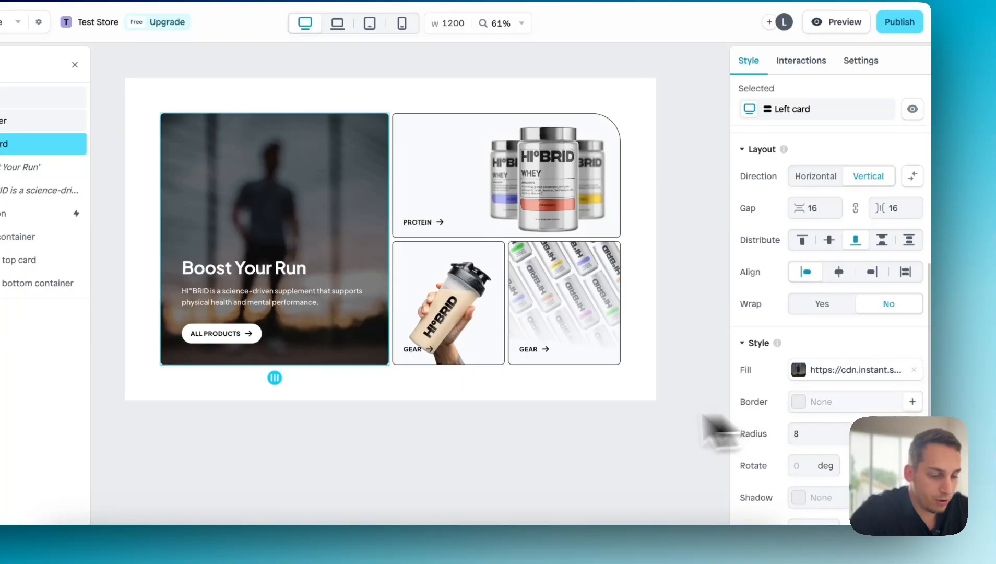
key("super+z")
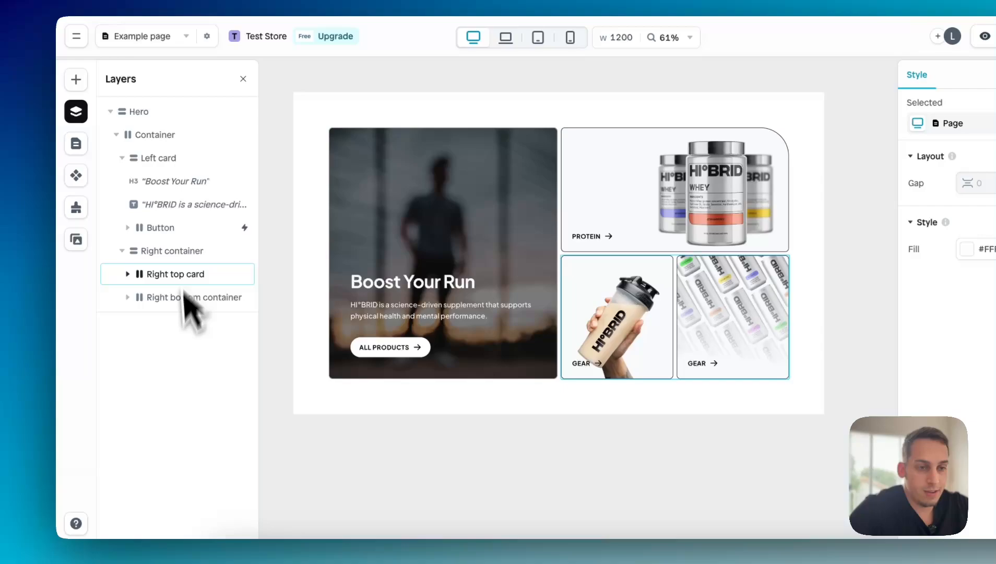
left_click(145, 387)
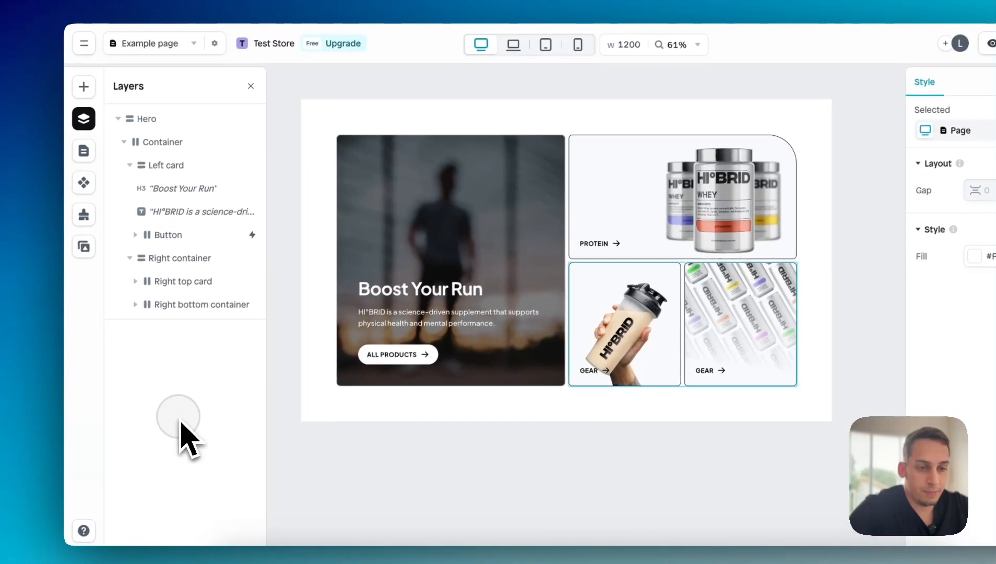
Step: View the Hero section from the store's layouts list and return to the Example page
left_click(83, 150)
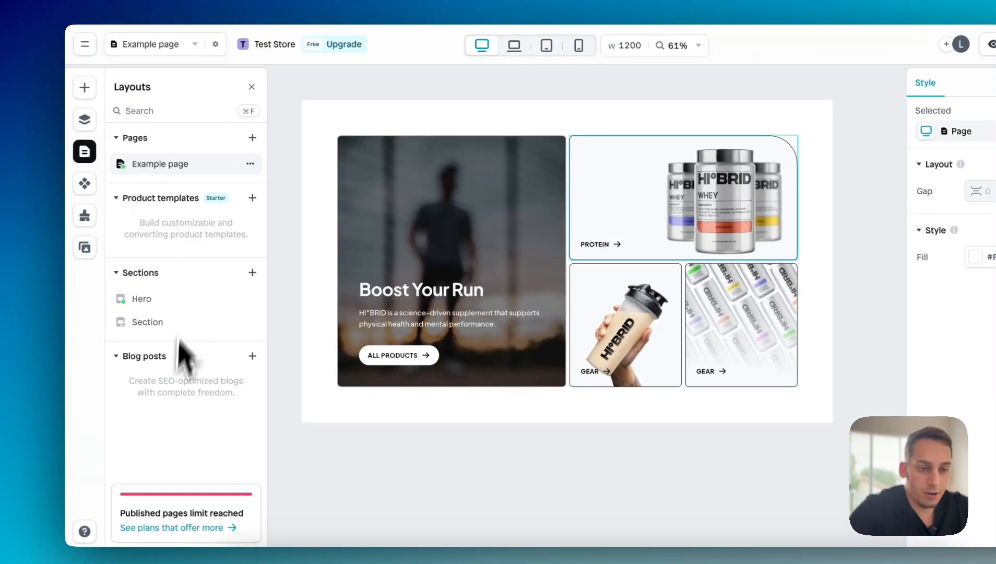
left_click(118, 199)
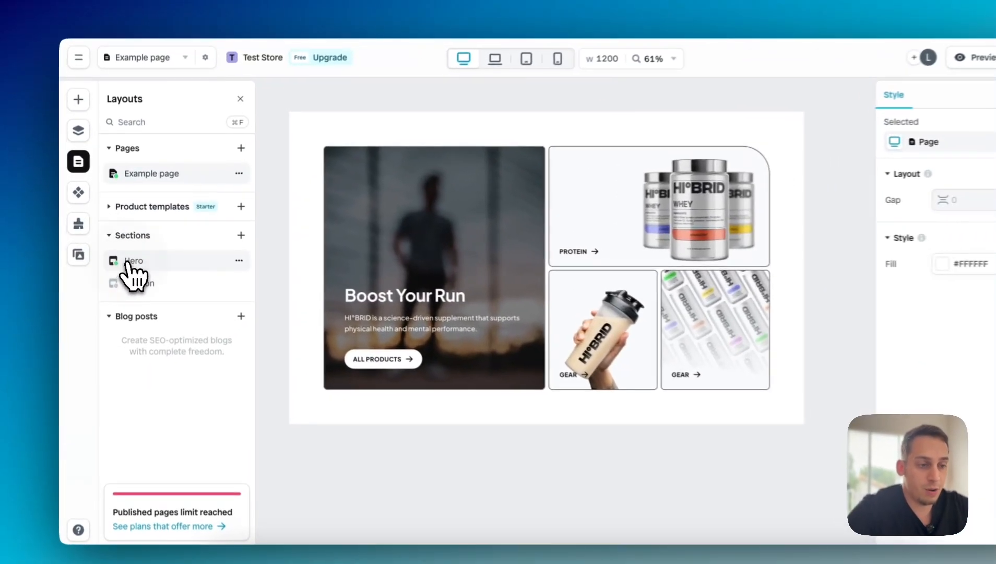
left_click(129, 255)
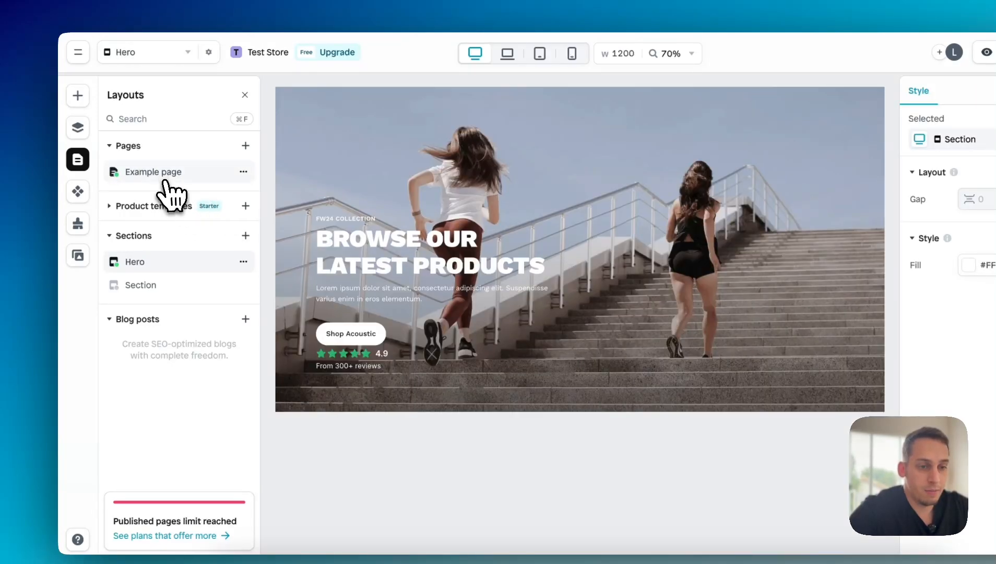
left_click(166, 180)
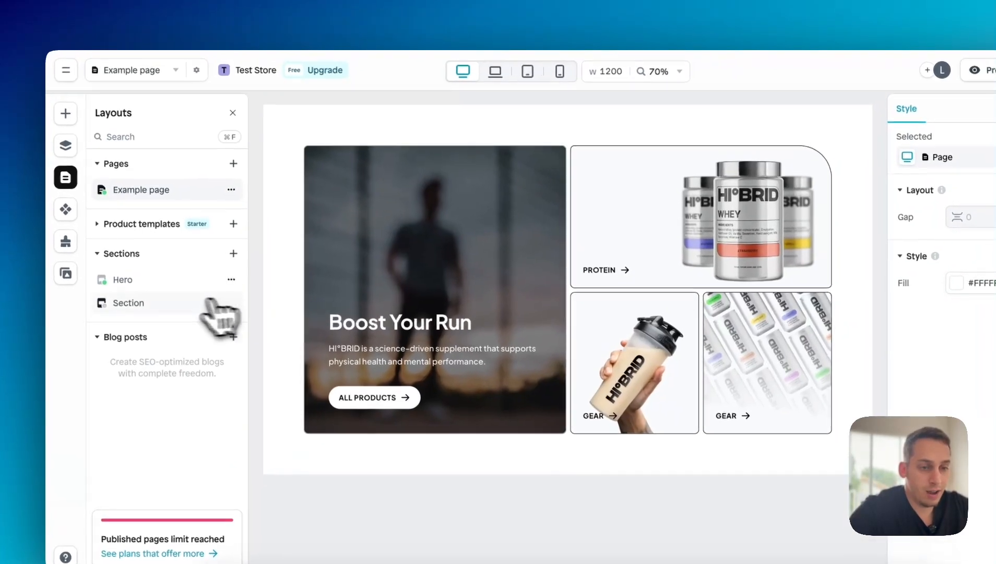
left_click(172, 262)
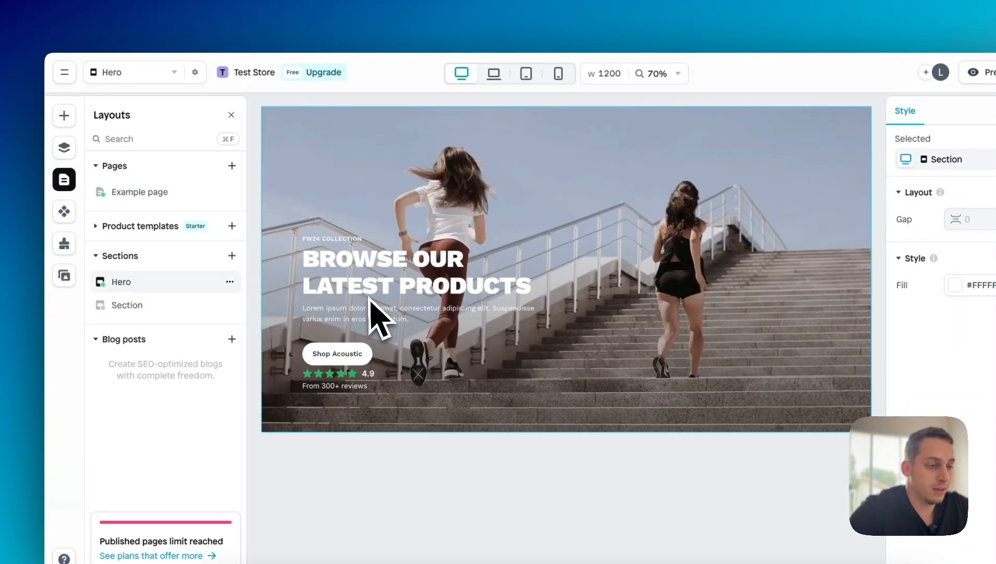
scroll(370, 300, "up", 2)
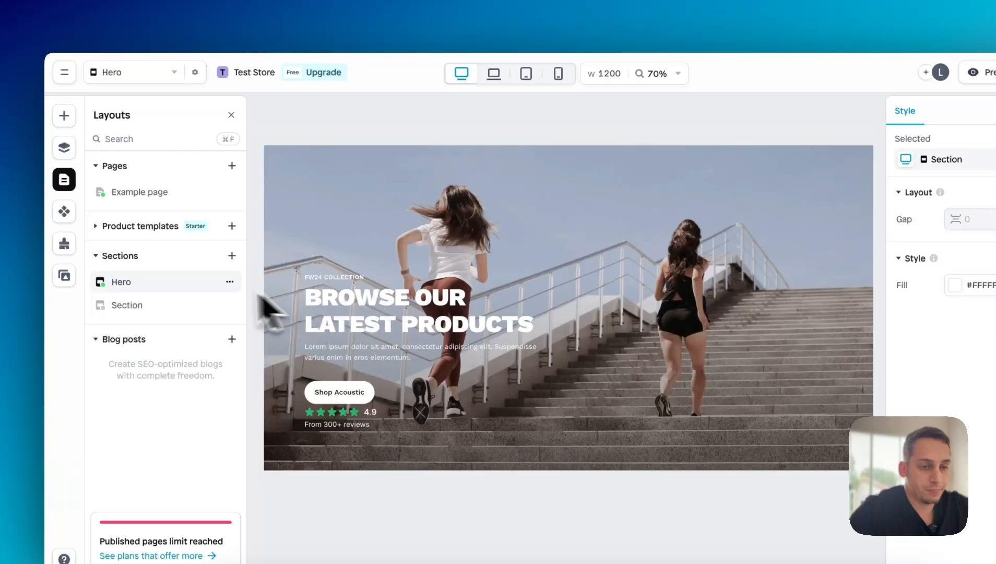
left_click(157, 193)
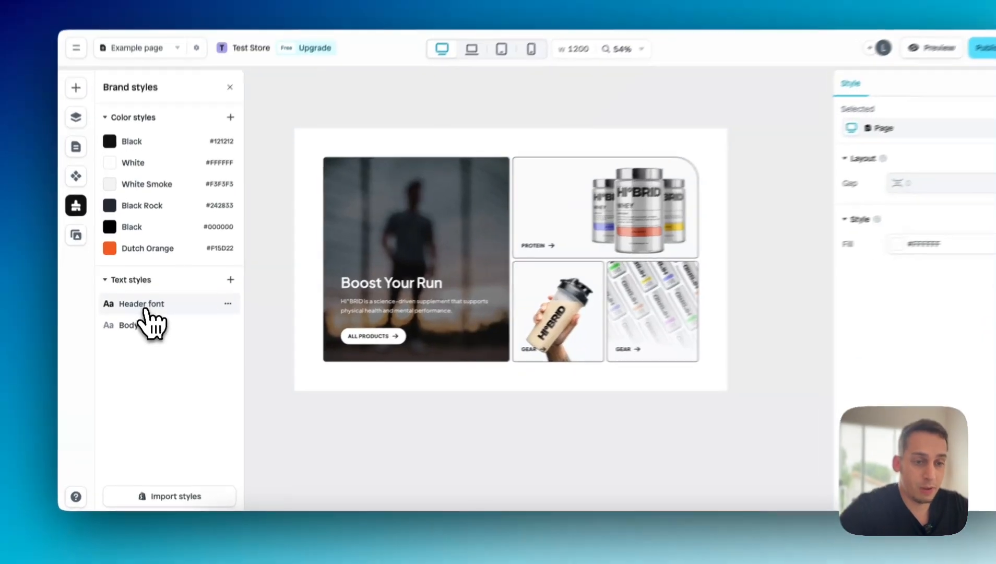
Step: Set the brand's Header font text style to the Cabin web font
left_click(137, 311)
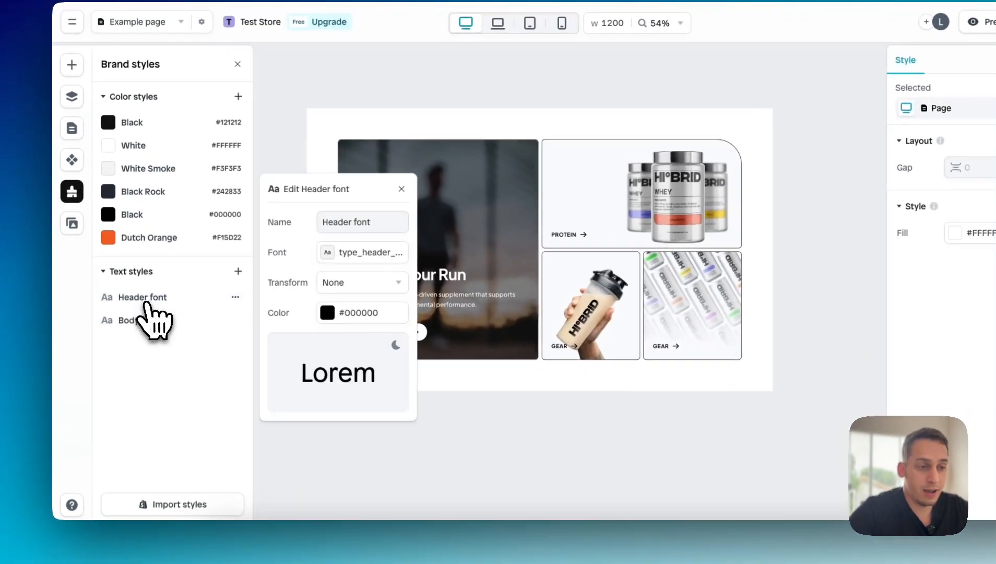
left_click(318, 256)
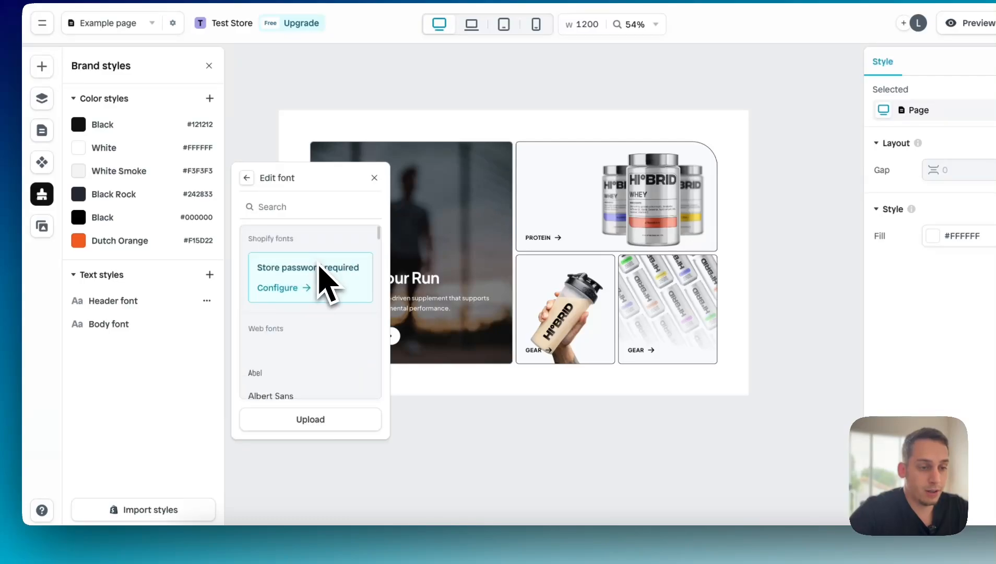
scroll(311, 344, "down", 10)
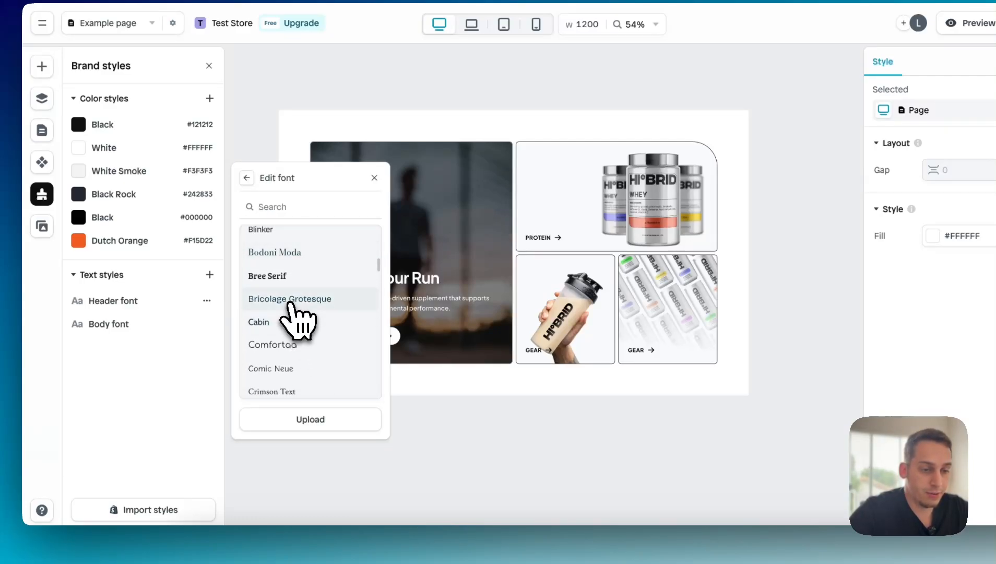
left_click(276, 325)
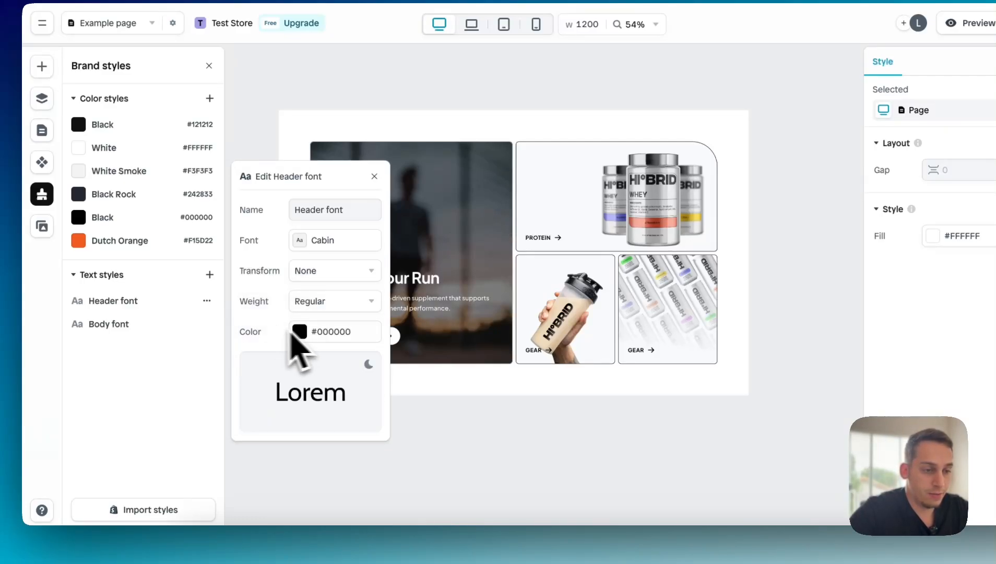
left_click(438, 428)
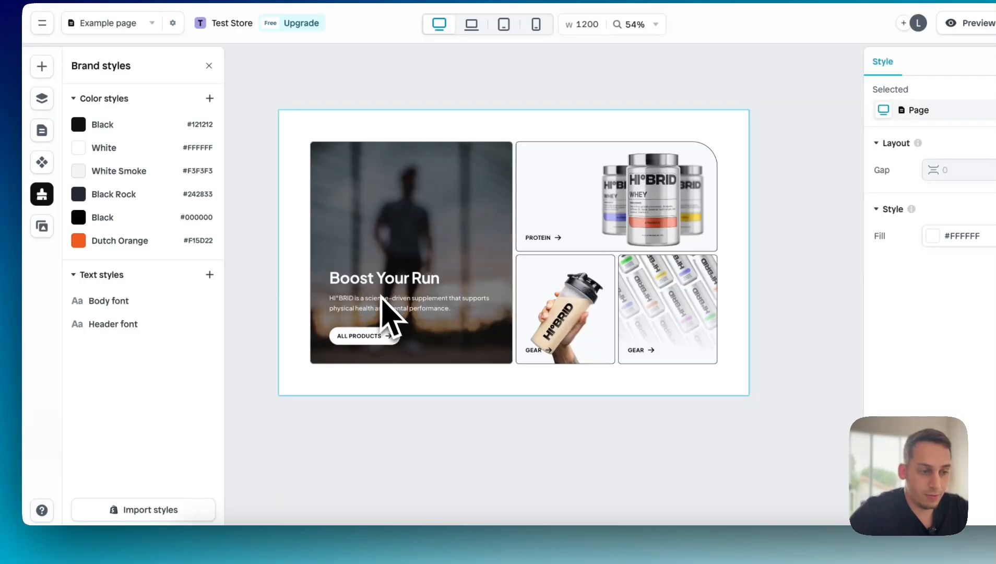
scroll(381, 297, "up", 5)
scroll(395, 295, "down", 5)
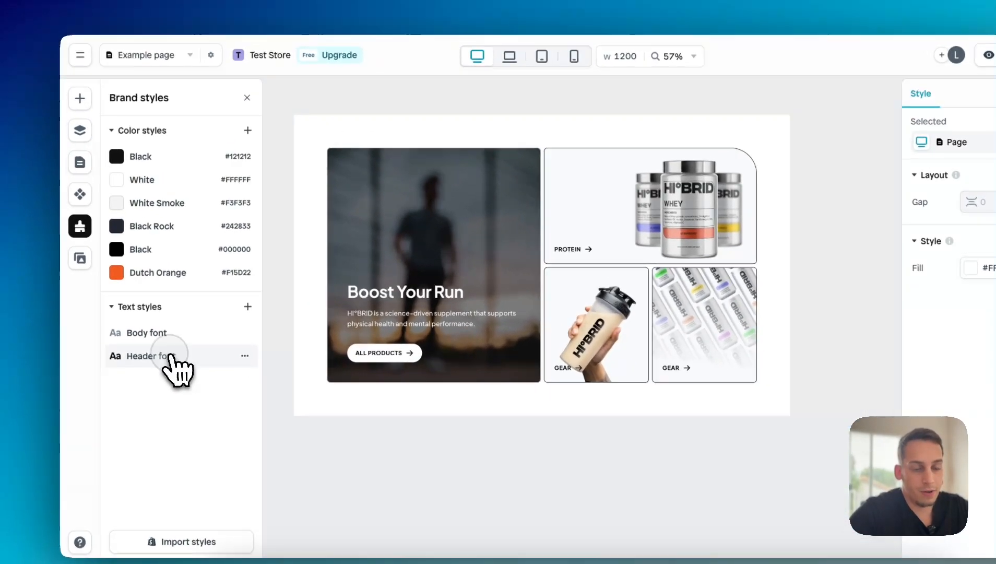
left_click(136, 324)
left_click(300, 166)
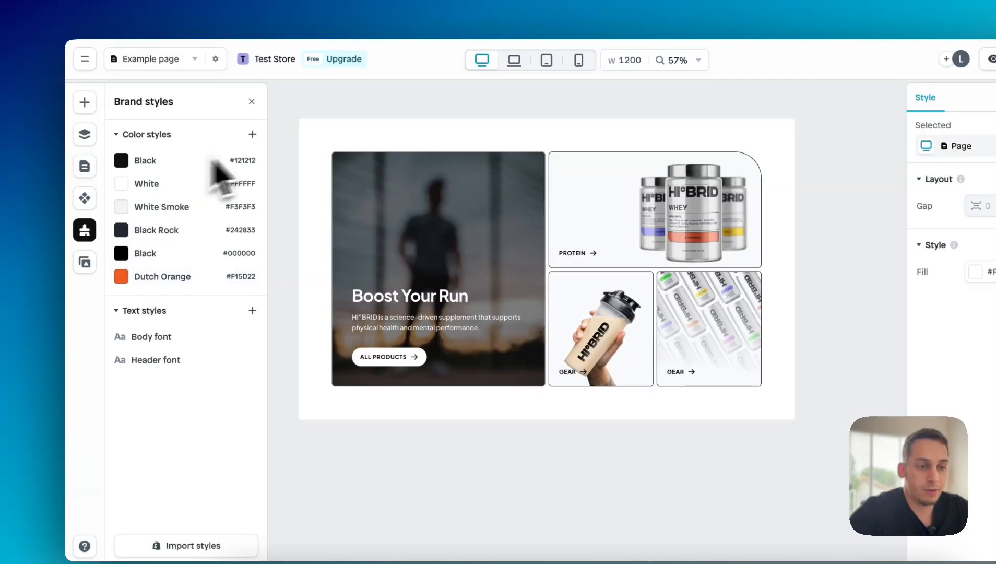
Step: Check the saved components and open the Hero section from the store's layouts
left_click(84, 196)
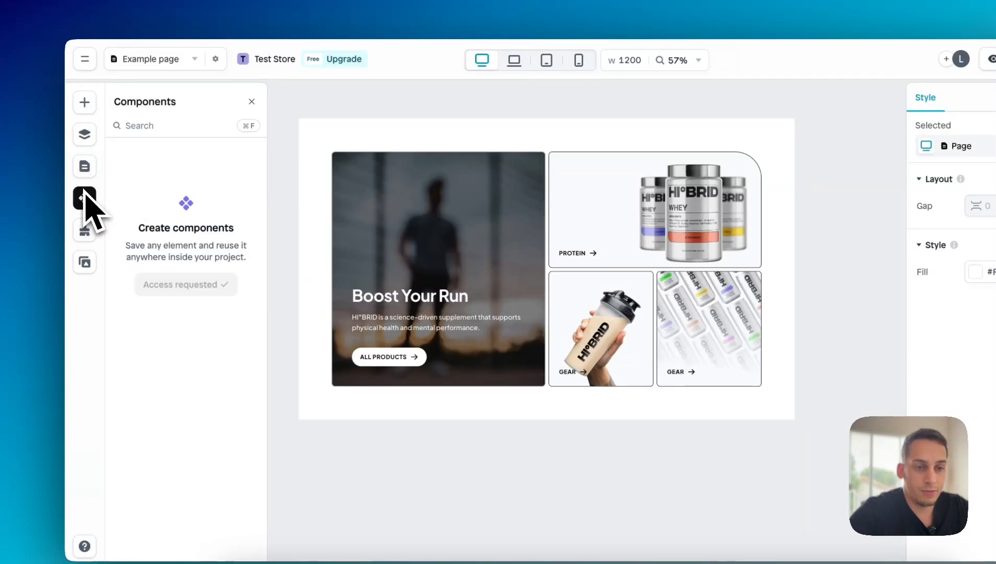
left_click(84, 166)
left_click(156, 315)
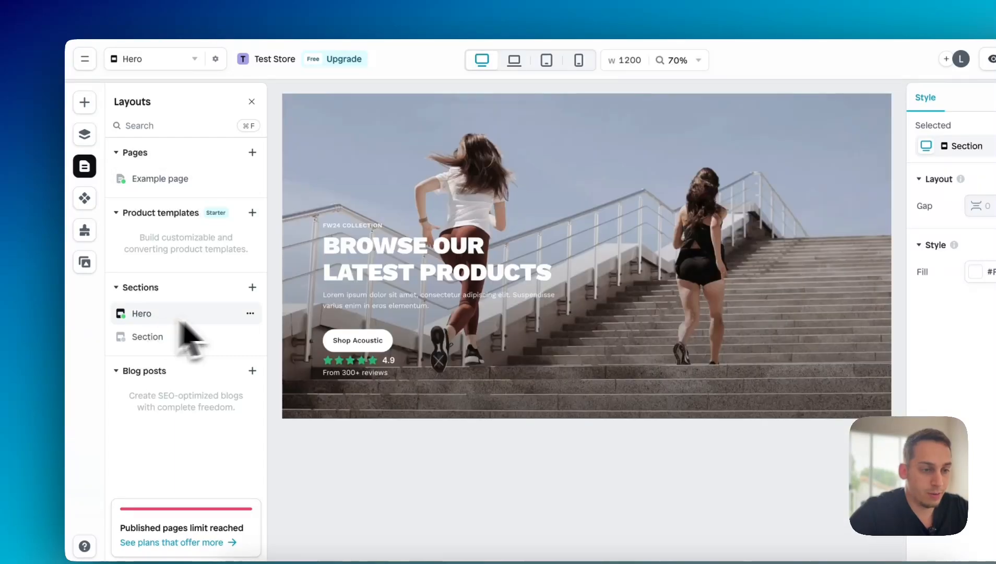
Step: Recolor the middle star of the reviews row with the Dutch Orange brand color #F15D22
left_click(353, 368)
left_click(348, 372)
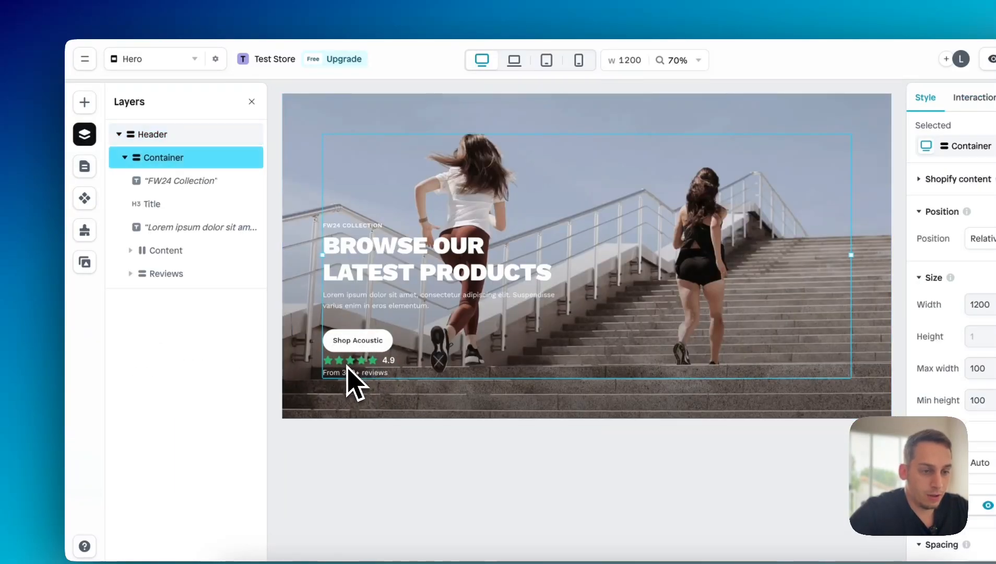
left_click(349, 372)
left_click(347, 361)
left_click(349, 360)
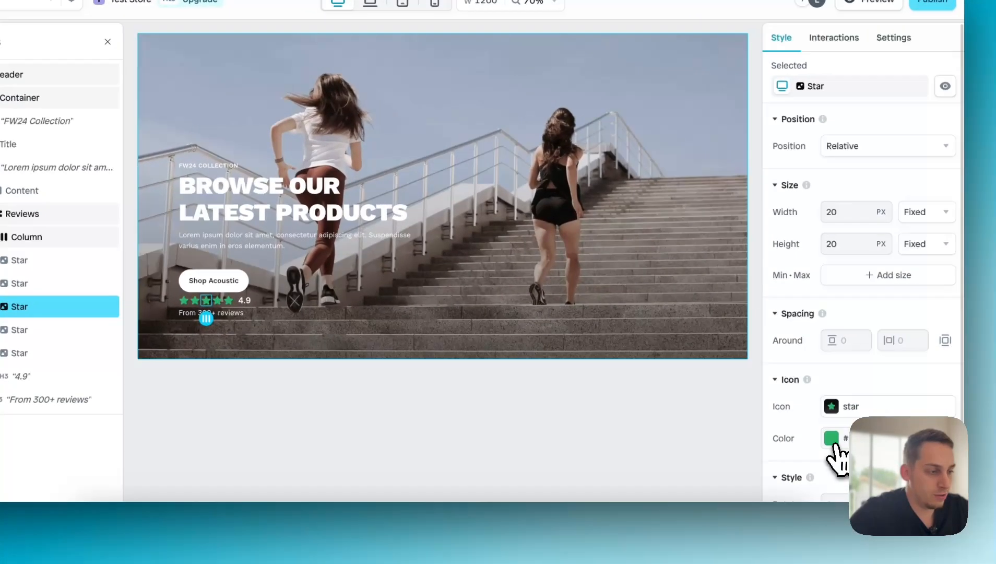
left_click(975, 499)
left_click(664, 487)
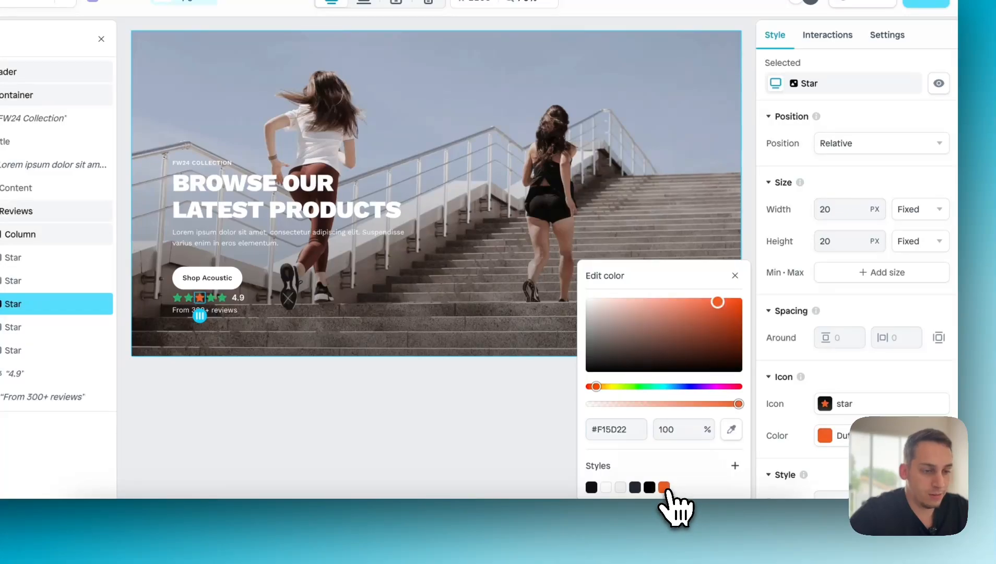
Step: Apply the Dutch Orange brand color to the fourth and fifth review stars
left_click(277, 300)
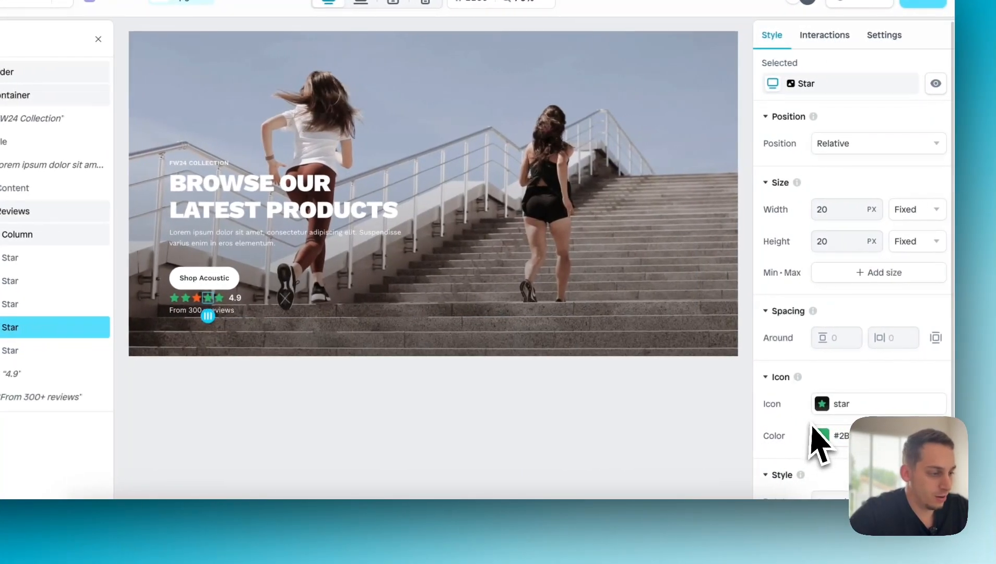
left_click(891, 436)
left_click(654, 487)
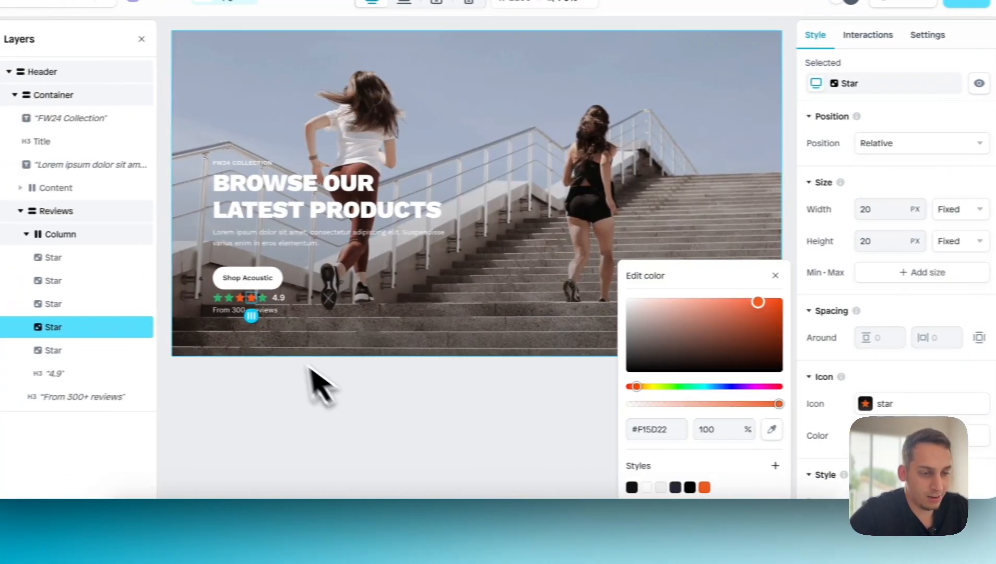
left_click(213, 298)
left_click(876, 435)
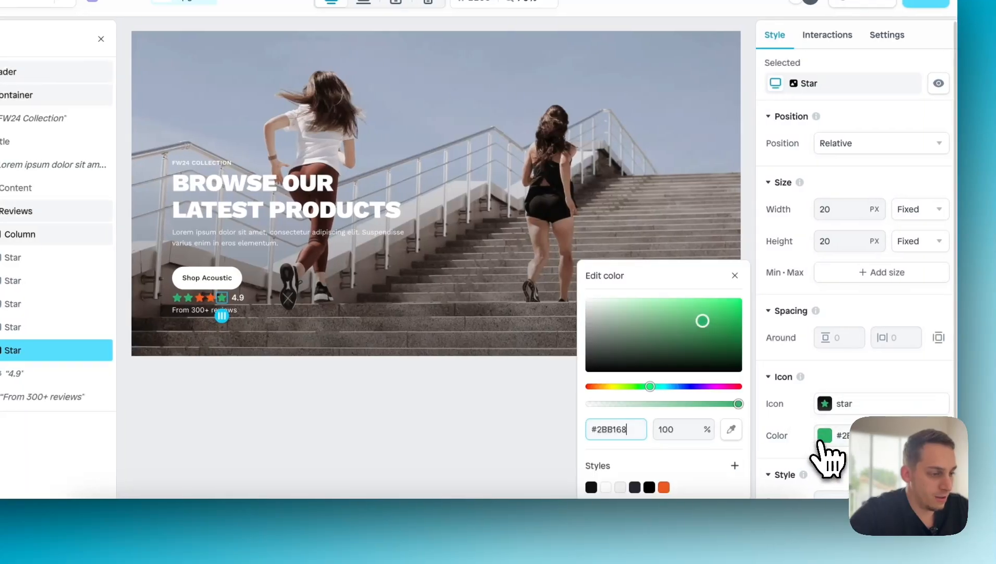
left_click(716, 487)
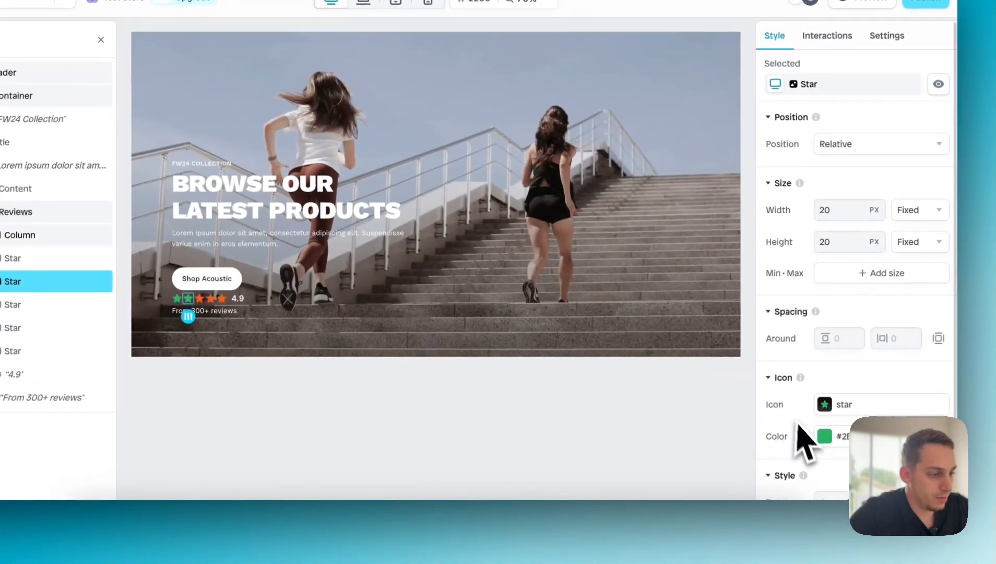
Step: Apply the Dutch Orange brand color to the second and first review stars
left_click(888, 443)
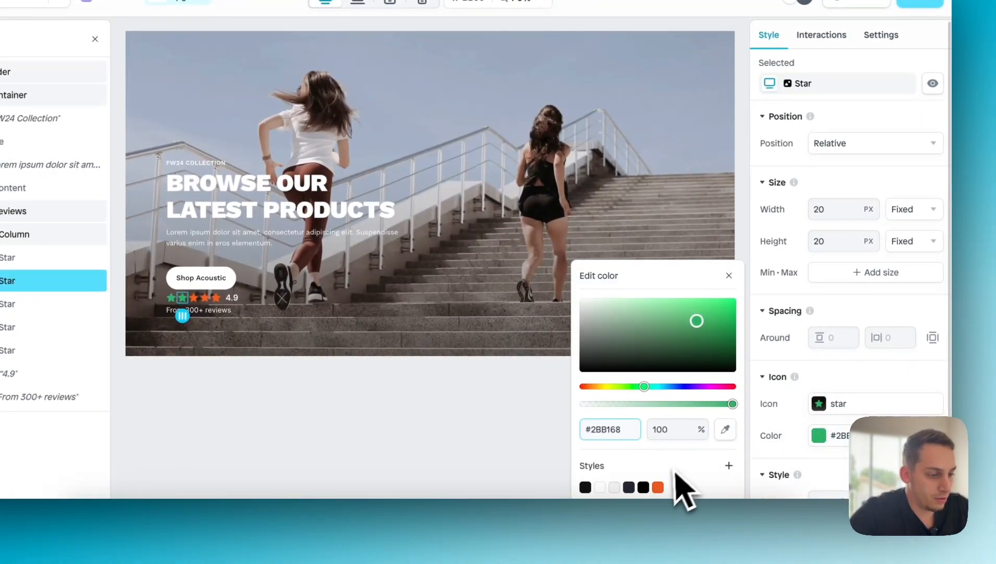
left_click(658, 487)
left_click(254, 301)
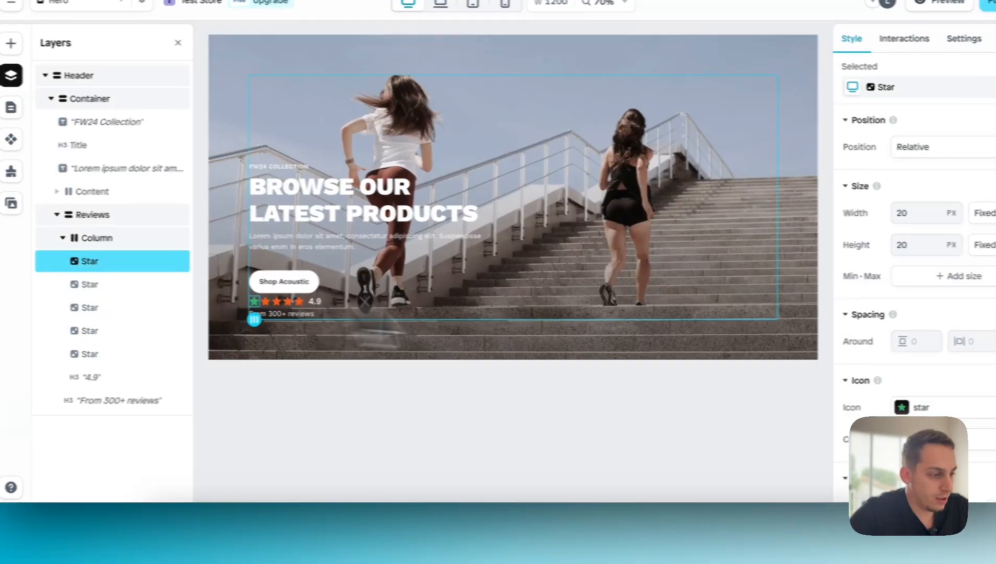
left_click(905, 439)
left_click(659, 487)
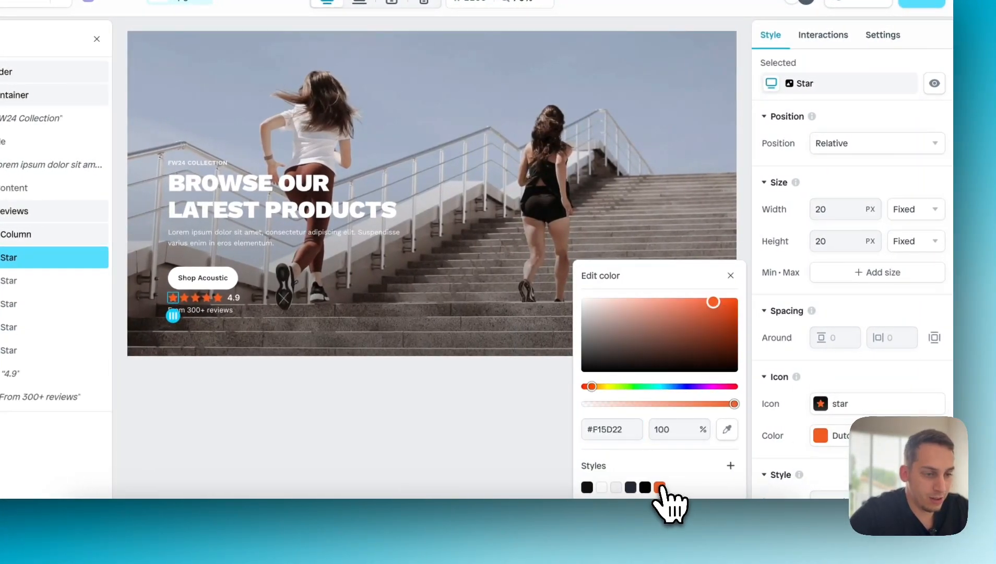
left_click(318, 419)
Step: On the Built For Athletes website, examine the HYROX page's hero image, logo banner and product collection carousel
scroll(342, 425, "down", 4)
scroll(342, 425, "down", 1)
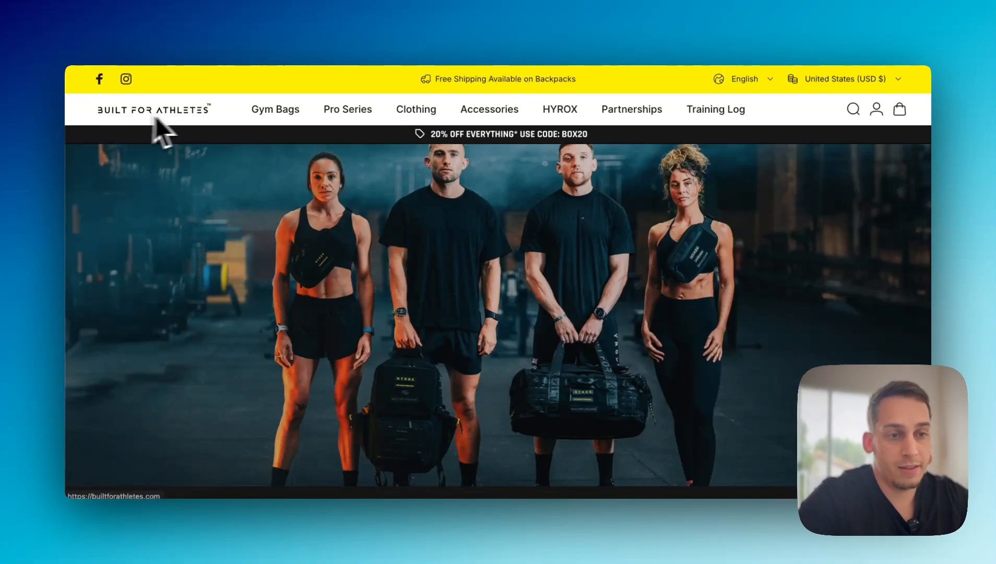
scroll(196, 227, "down", 5)
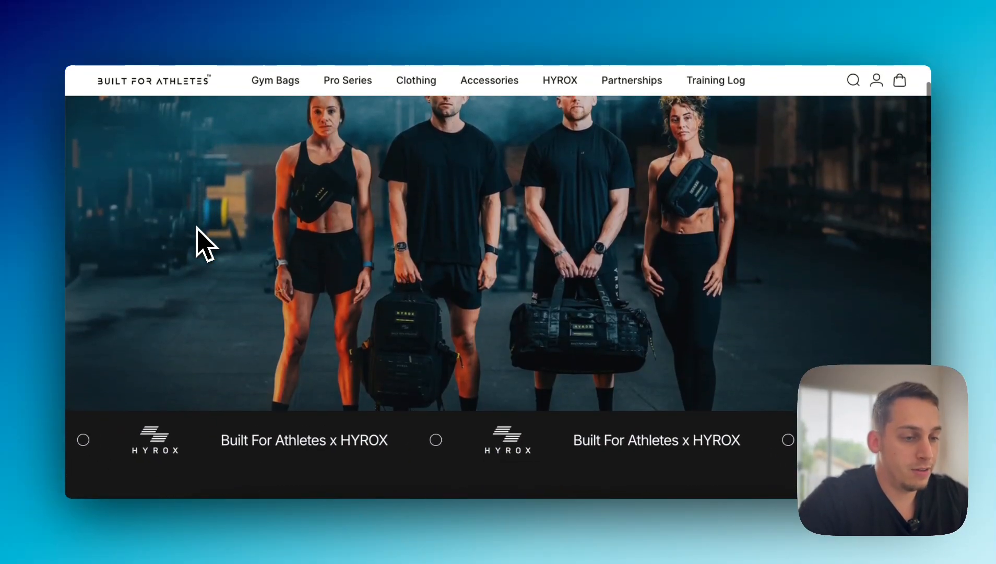
scroll(196, 227, "down", 2)
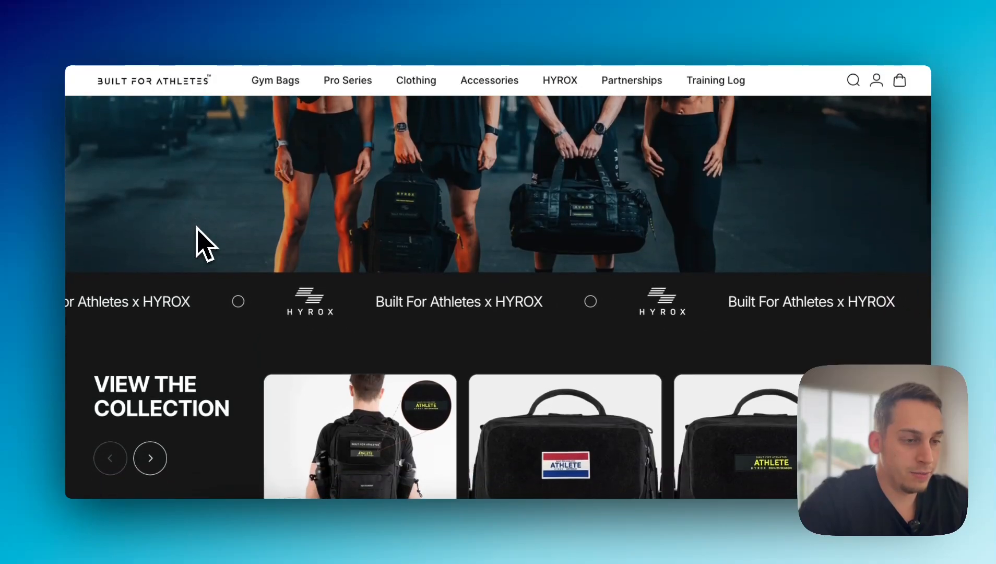
scroll(196, 227, "up", 3)
scroll(197, 227, "down", 6)
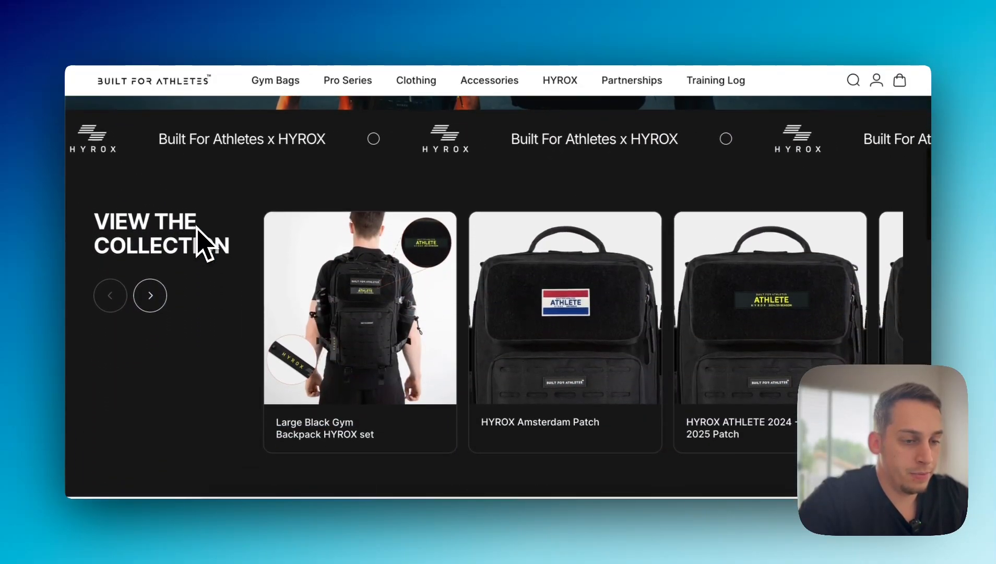
scroll(197, 227, "down", 5)
scroll(196, 233, "up", 5)
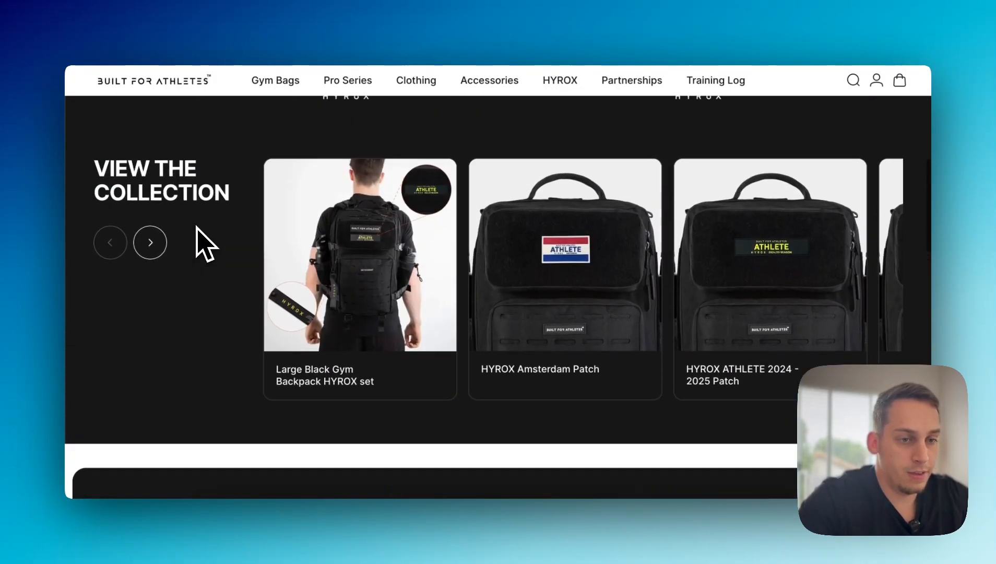
left_click(171, 252)
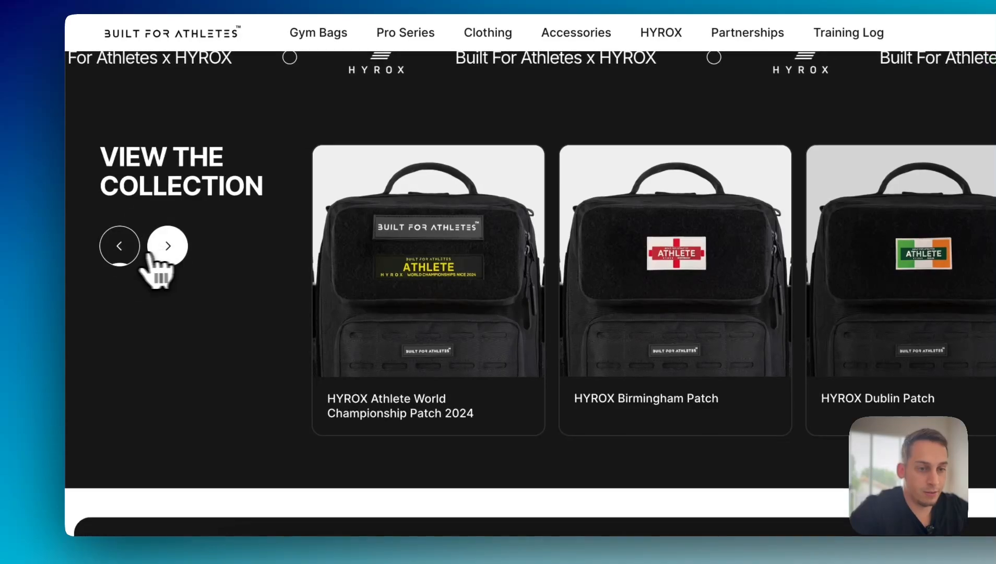
left_click(120, 246)
Step: Review the HYROX page's athlete testimonials, guarantee highlights and footer
scroll(271, 400, "down", 8)
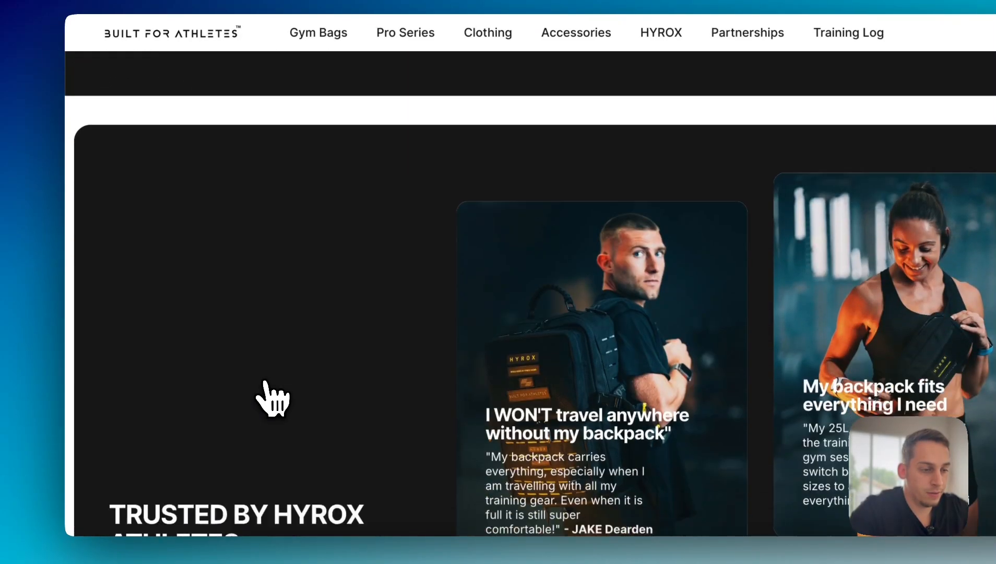
scroll(271, 400, "down", 5)
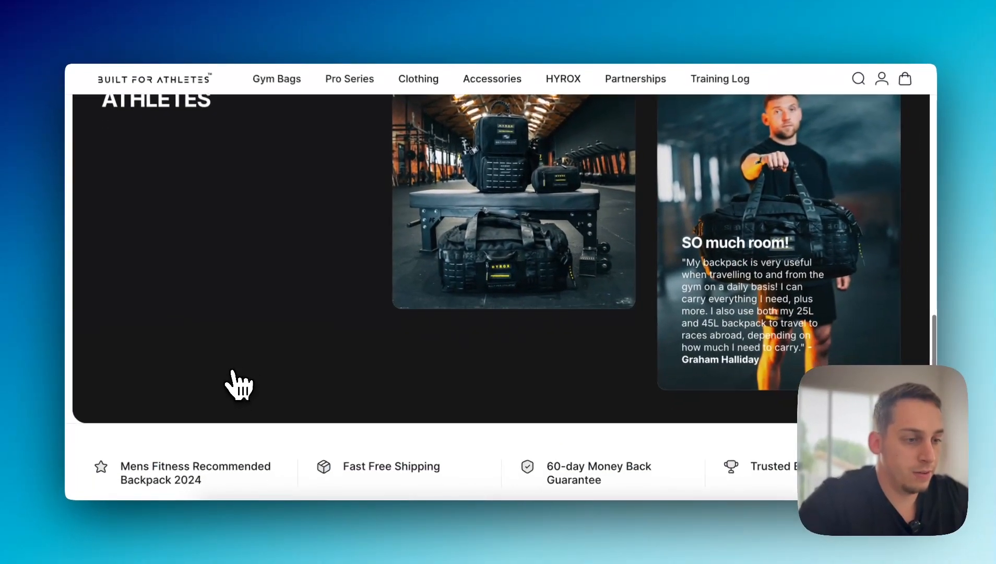
scroll(379, 284, "up", 2)
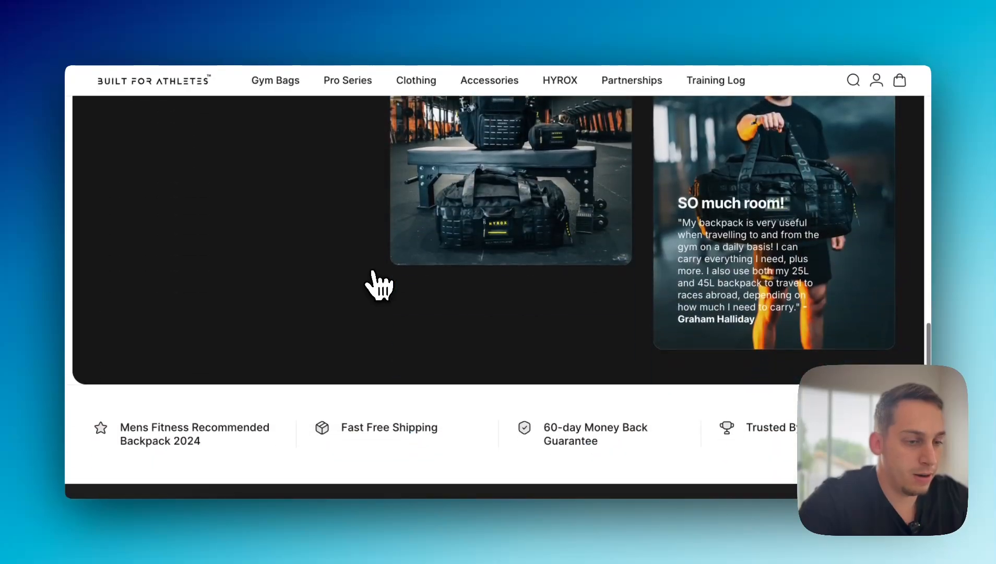
scroll(380, 284, "down", 5)
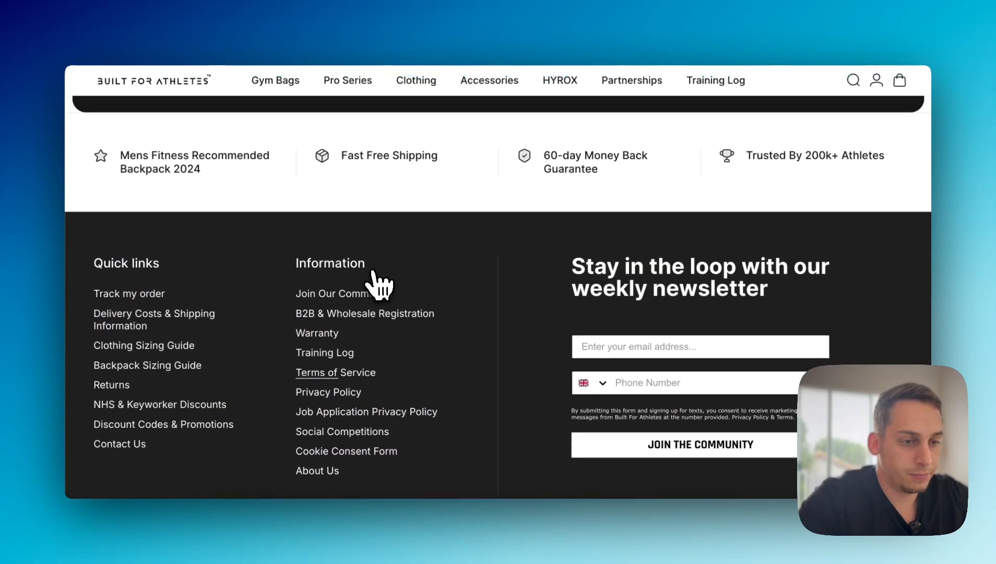
scroll(379, 284, "up", 2)
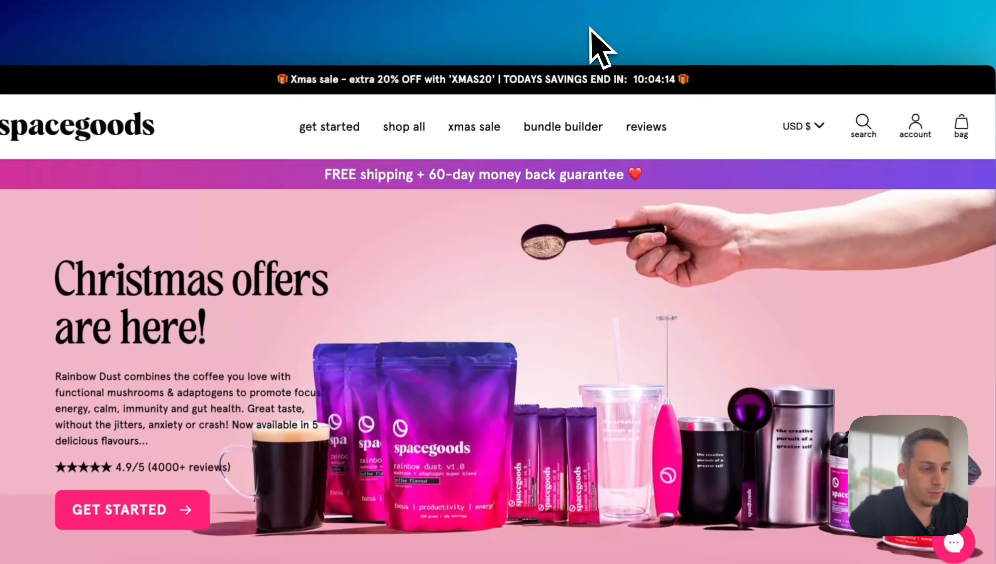
Step: Examine the Spacegoods landing page's benefits and preparation sections, and browse its customer reviews carousel
scroll(412, 293, "down", 10)
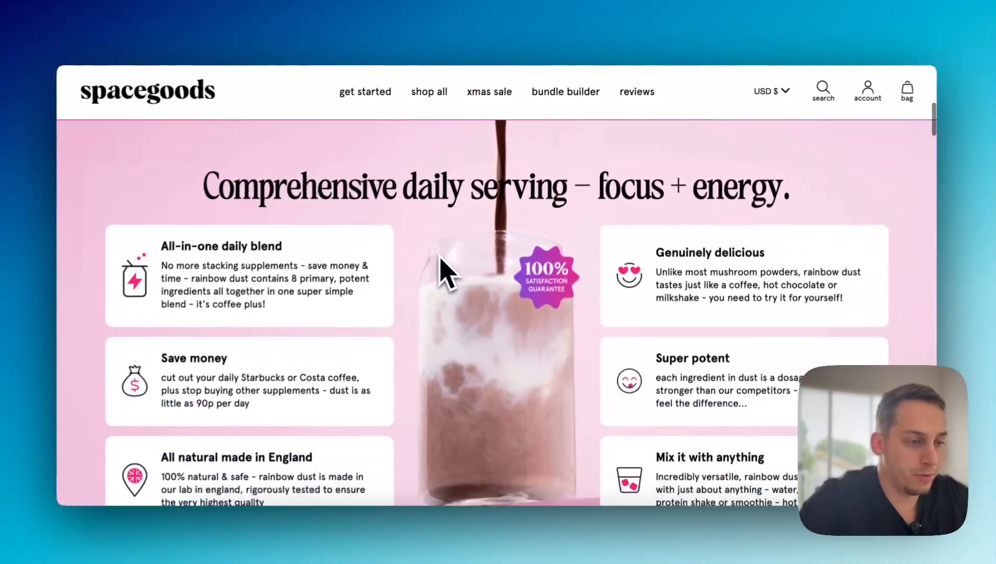
scroll(439, 258, "down", 2)
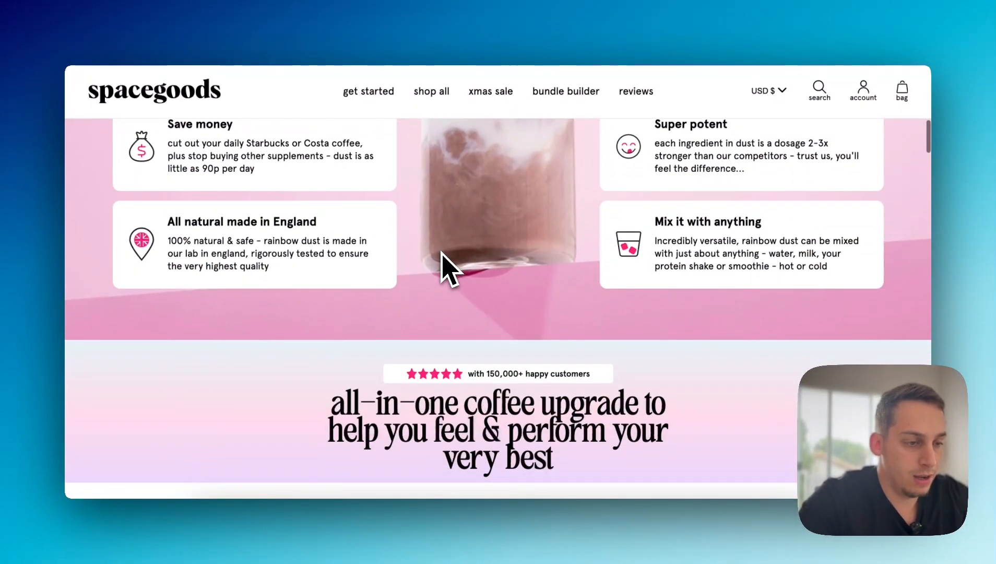
scroll(448, 269, "down", 2)
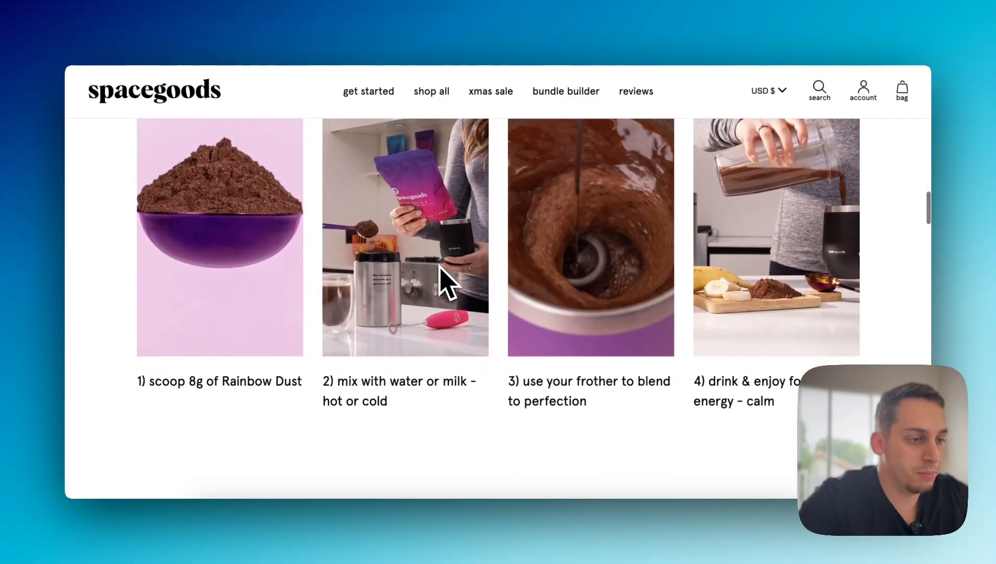
scroll(440, 267, "down", 1)
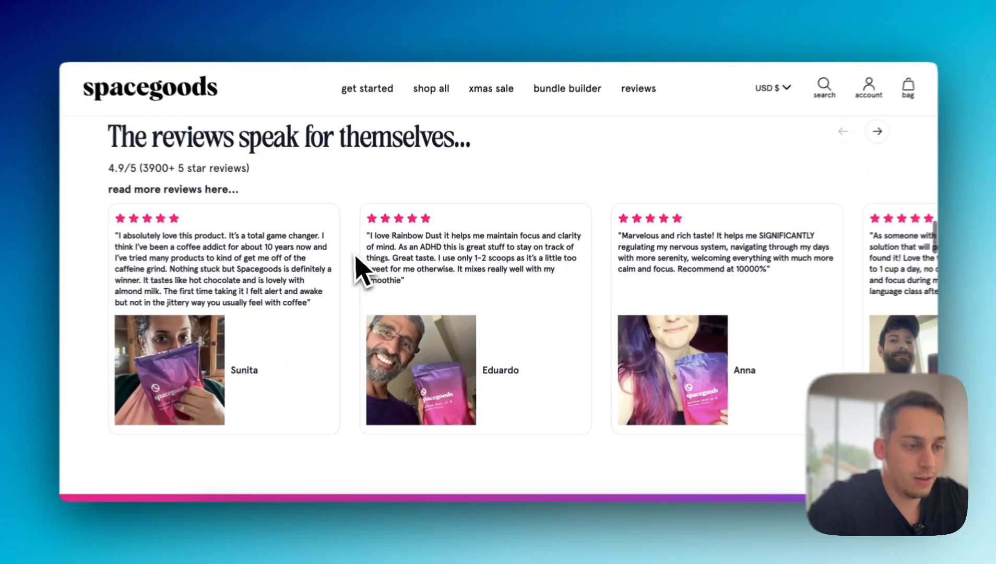
left_click_drag(504, 300, 355, 309)
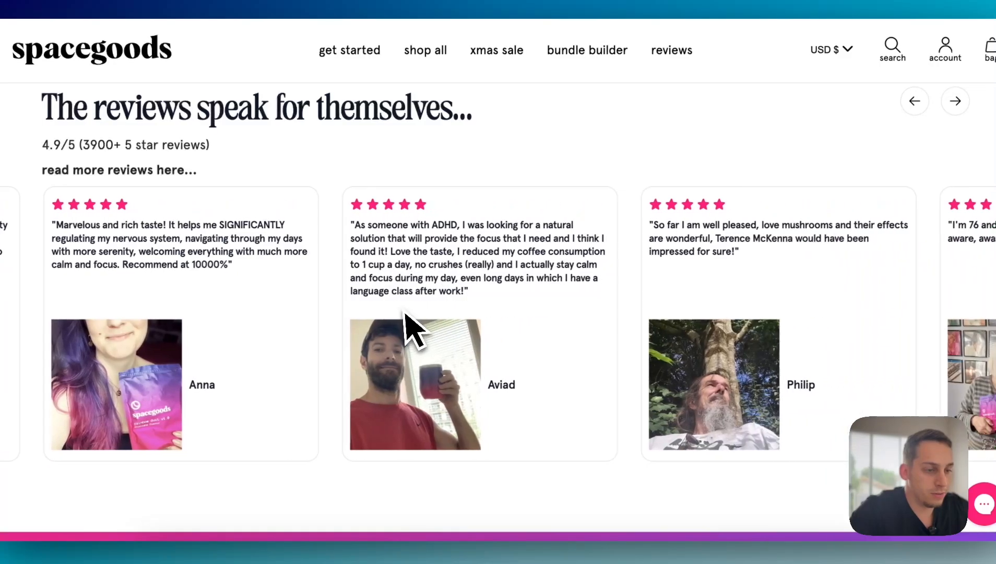
Step: Move the Spacegoods customer reviews carousel forward and then back to its first review
left_click_drag(608, 284, 256, 256)
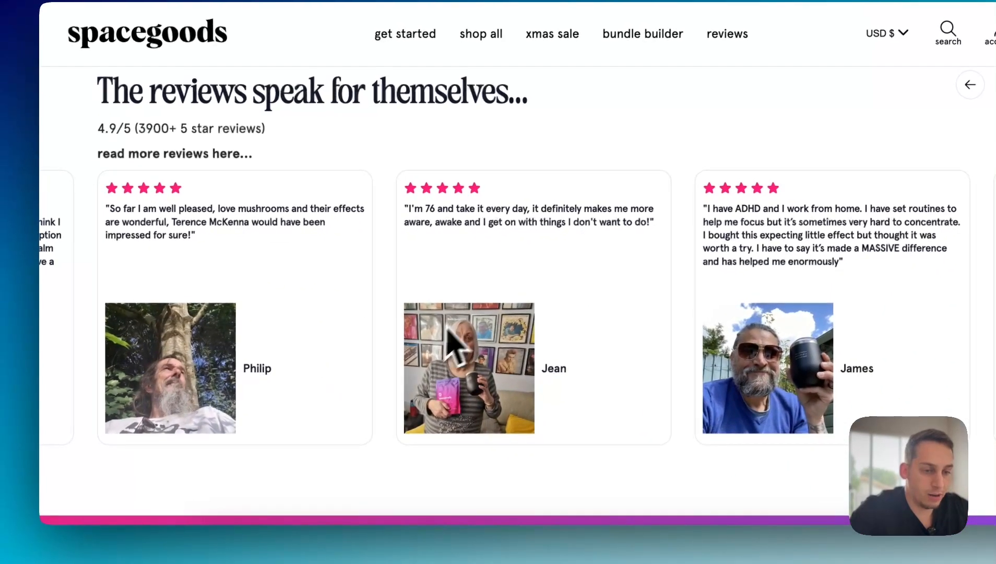
left_click_drag(467, 253, 855, 256)
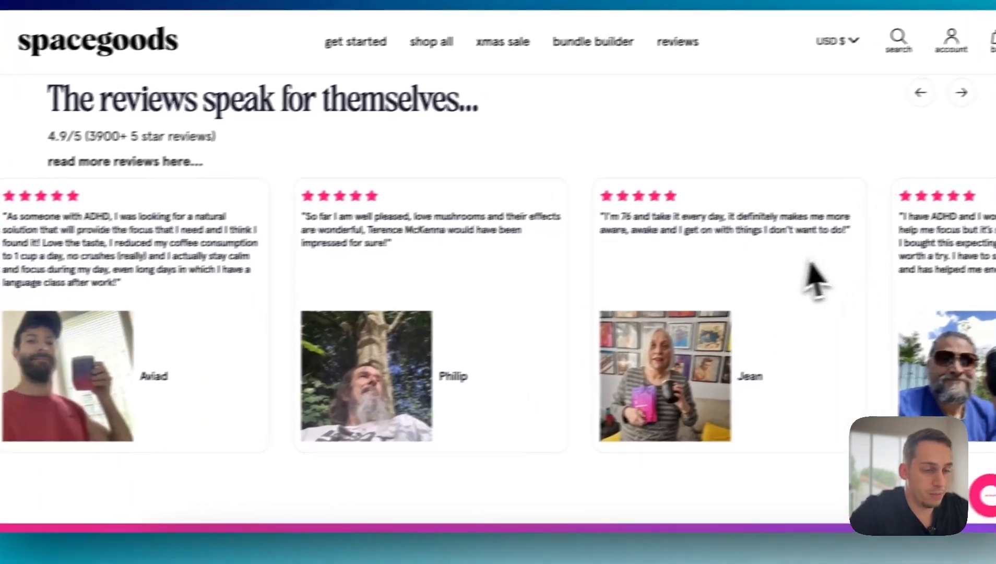
left_click_drag(355, 300, 849, 268)
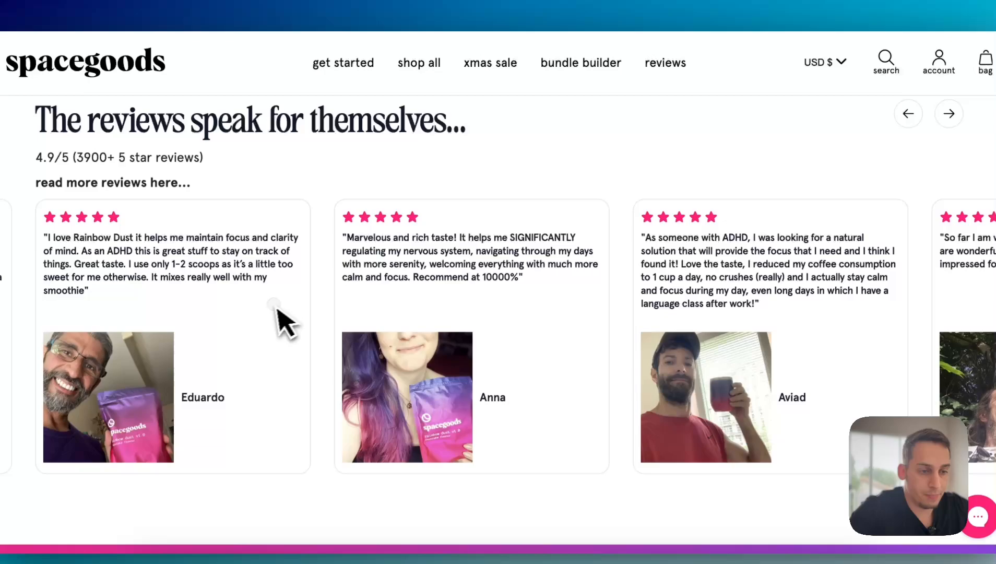
left_click_drag(277, 313, 699, 307)
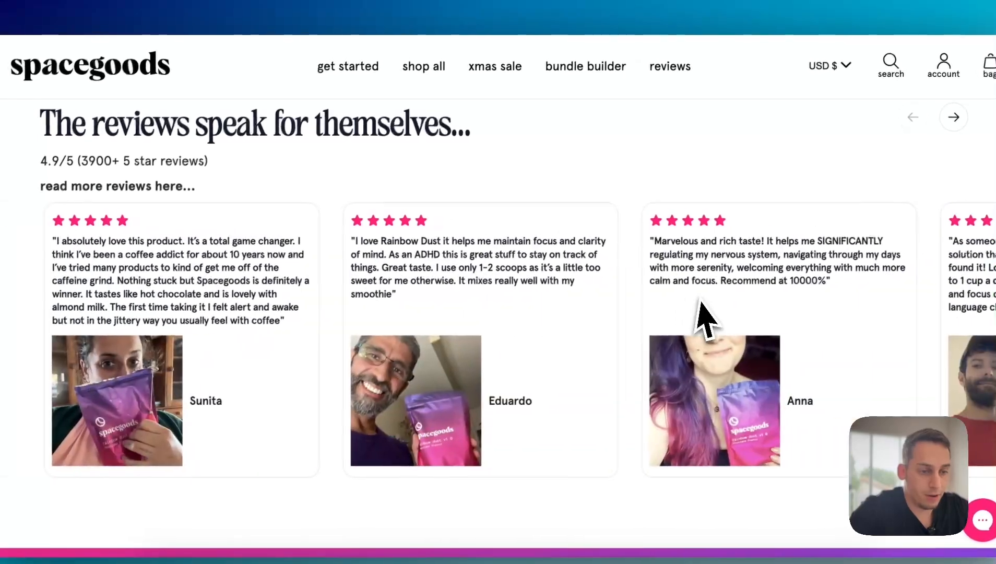
Step: Examine the Spacegoods scrolling benefits banner and the "clean, safe, powerful ingredients" section with its ingredient cards
scroll(378, 309, "down", 7)
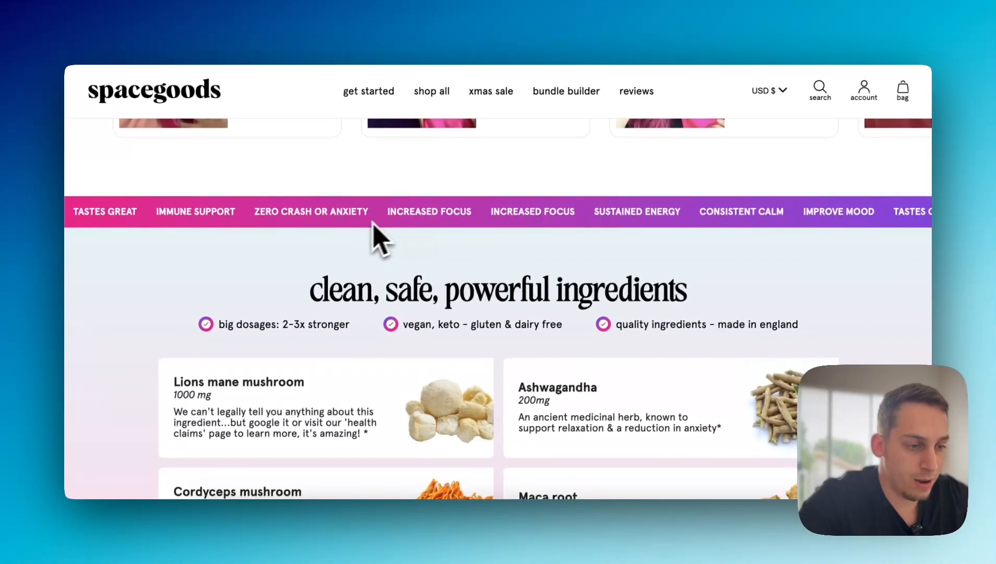
scroll(365, 226, "down", 3)
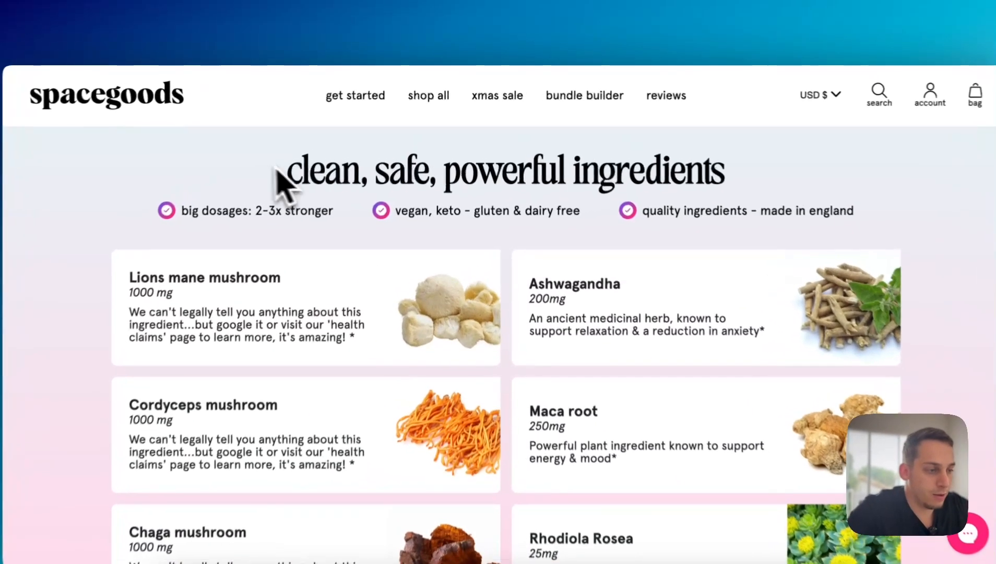
left_click_drag(307, 167, 687, 221)
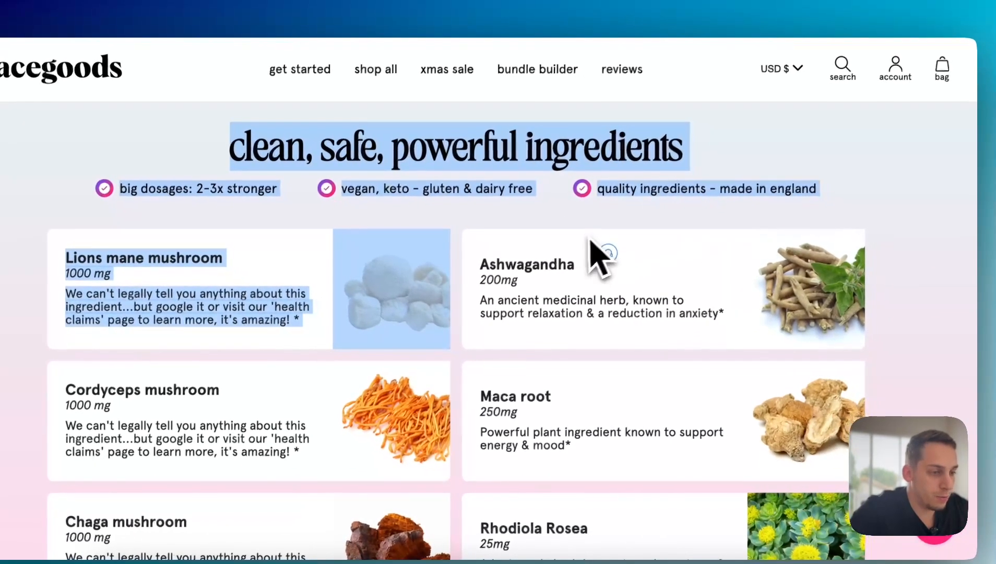
left_click(523, 250)
Step: Review the Spacegoods quality guarantee, Nutrition Info, shop XMAS products and Rainbow Dust banner sections
scroll(484, 261, "down", 15)
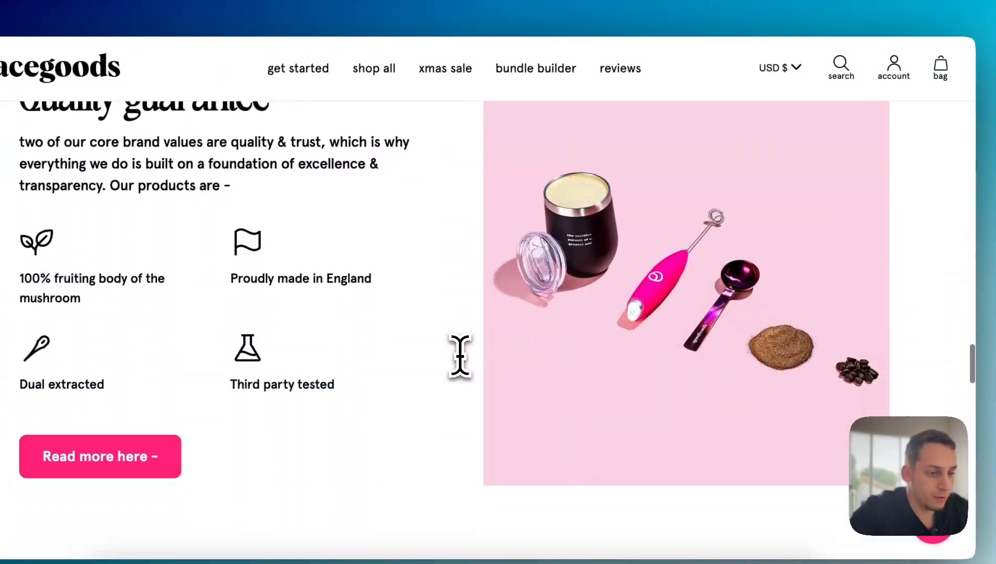
scroll(460, 356, "down", 2)
scroll(475, 216, "up", 9)
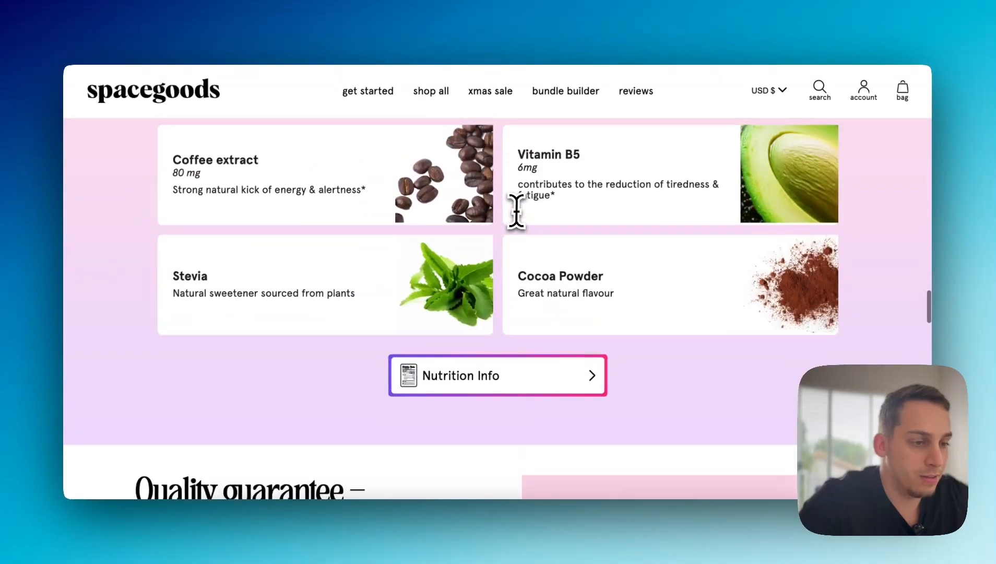
scroll(459, 224, "down", 9)
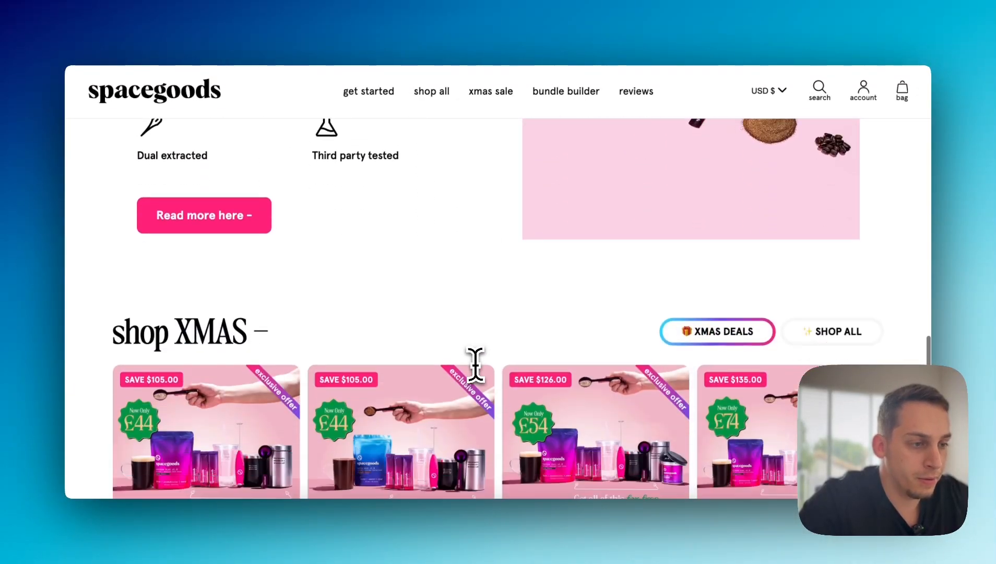
scroll(474, 365, "down", 10)
scroll(475, 366, "up", 3)
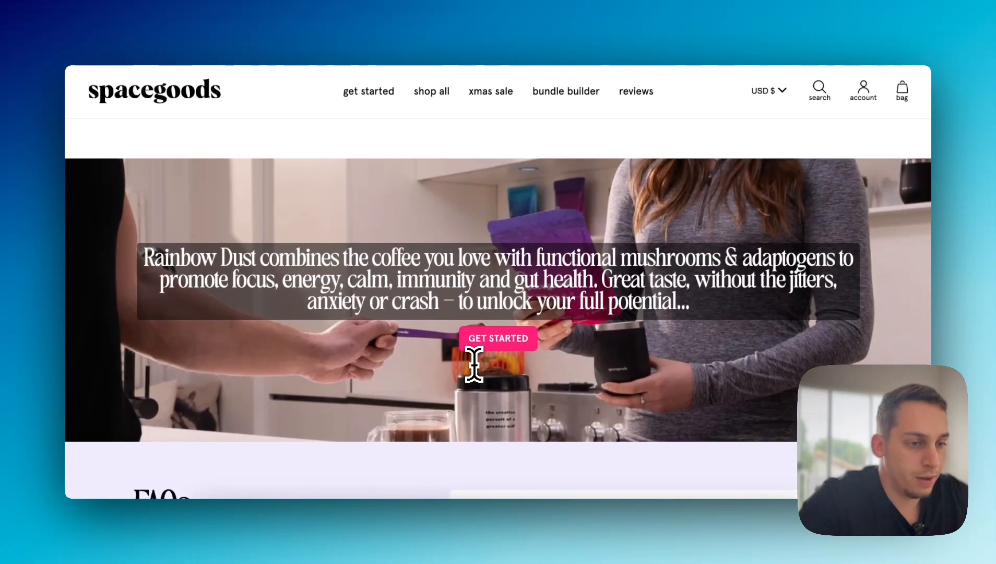
scroll(474, 364, "up", 2)
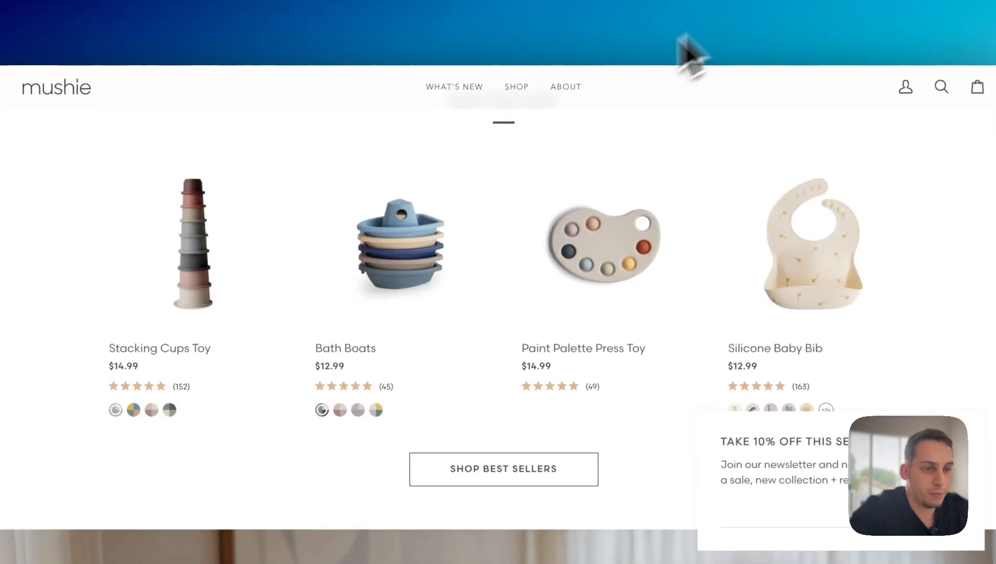
Step: On the Mushie website, examine the hero image and switch between product categories in the Our Favorites section
scroll(306, 228, "up", 5)
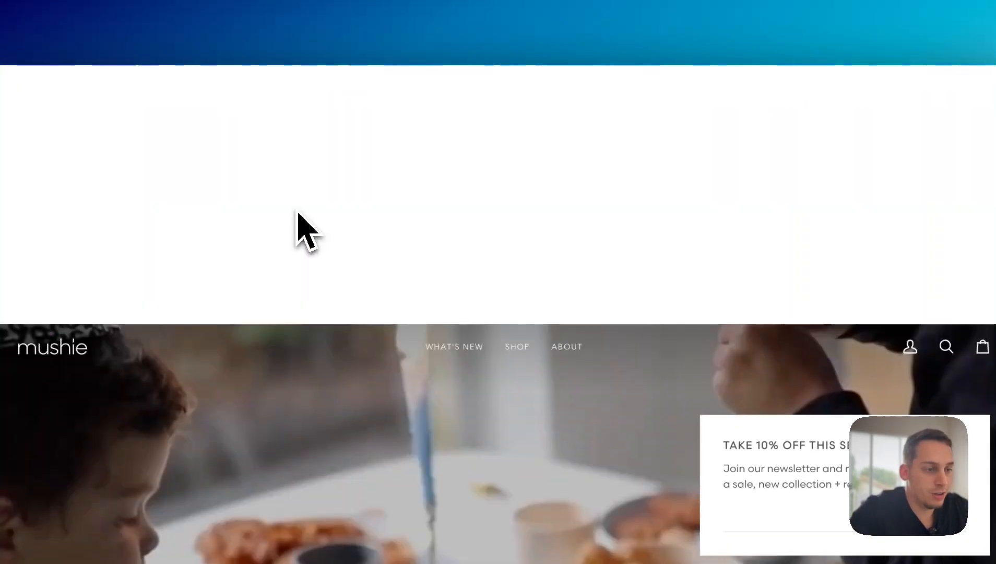
scroll(307, 230, "down", 10)
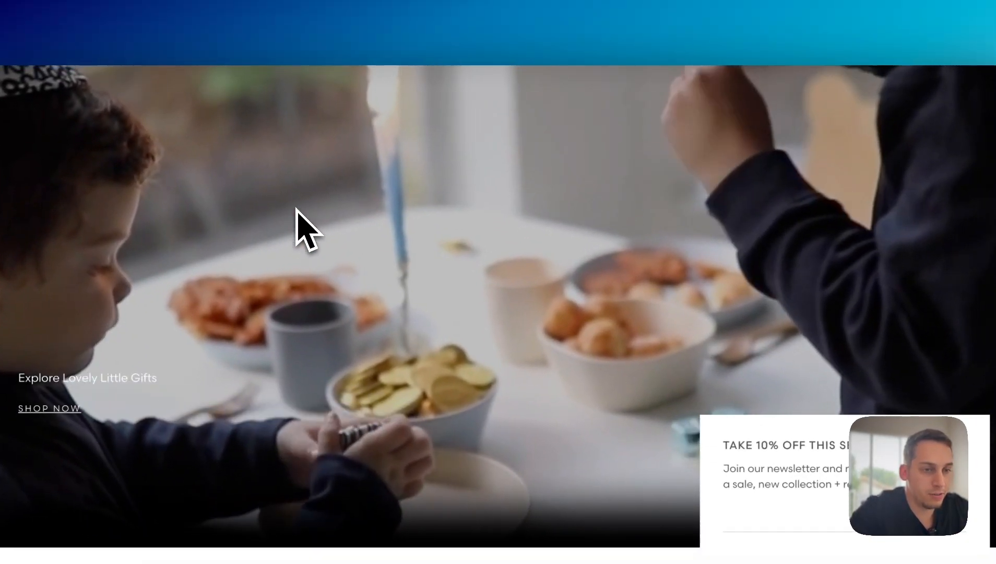
scroll(307, 230, "down", 5)
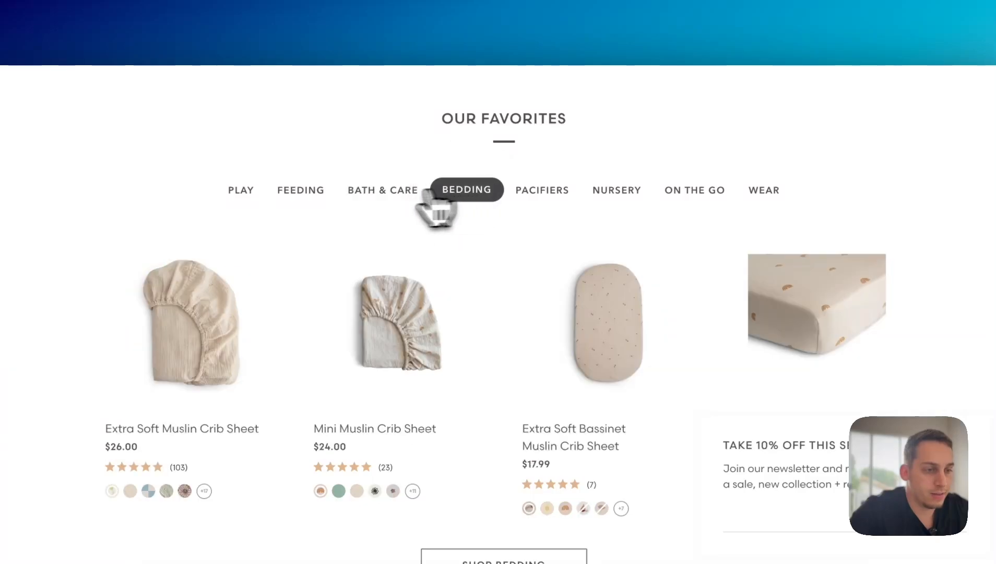
left_click(359, 194)
left_click(312, 193)
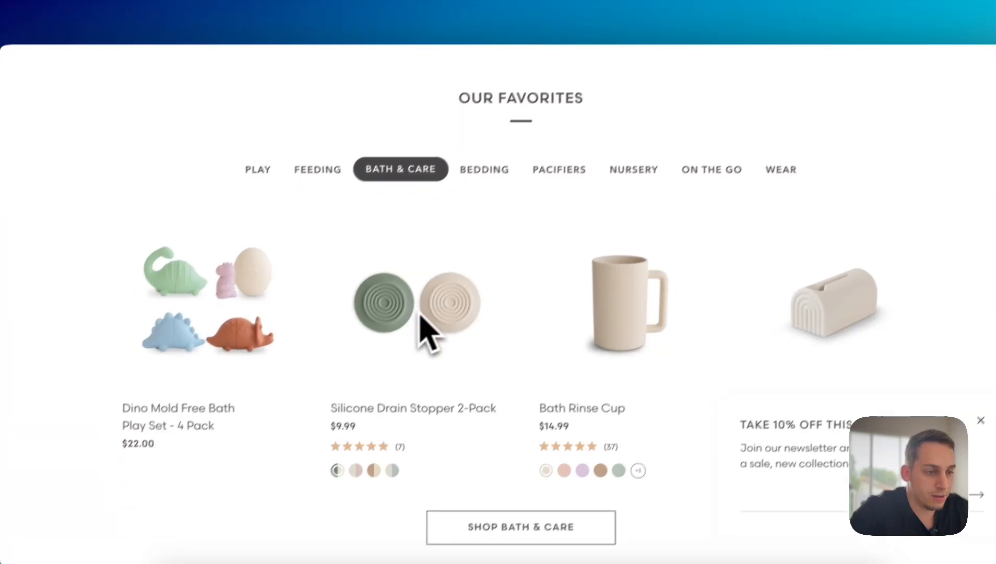
Step: Review Mushie's Bath Time Bliss banner, best sellers, feeding products and FRIGG section, and look over the Instant website
scroll(384, 268, "down", 10)
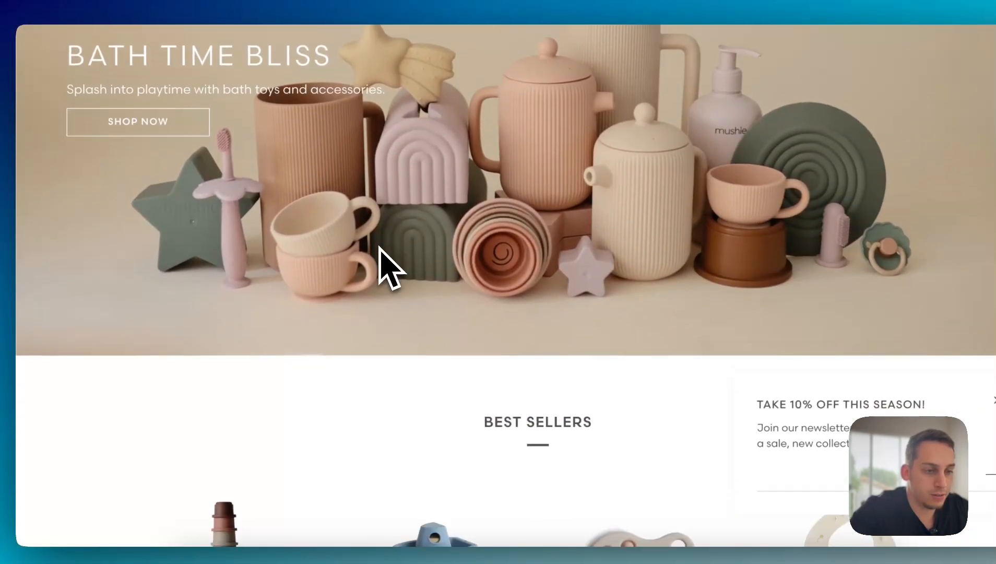
scroll(379, 249, "down", 15)
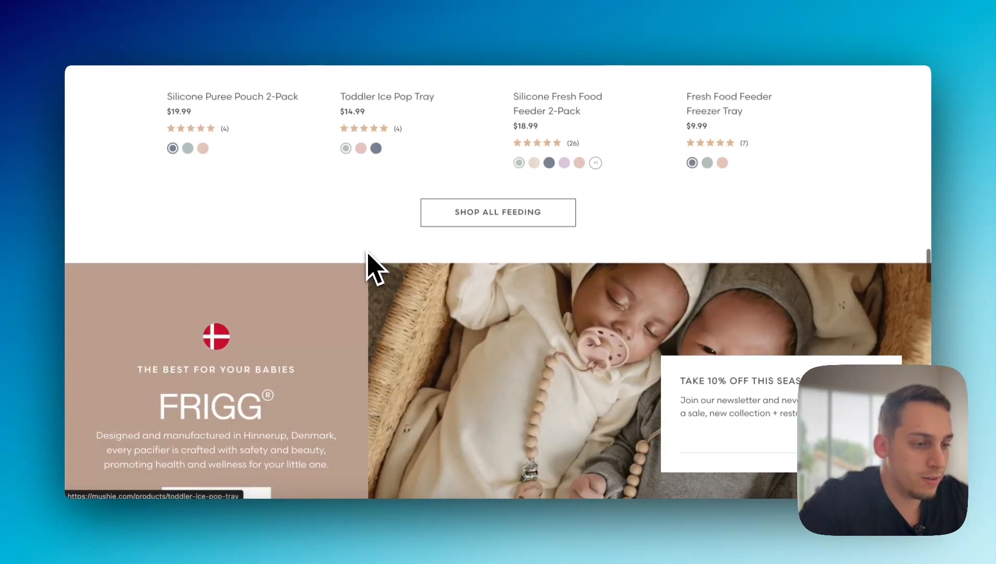
scroll(369, 256, "down", 10)
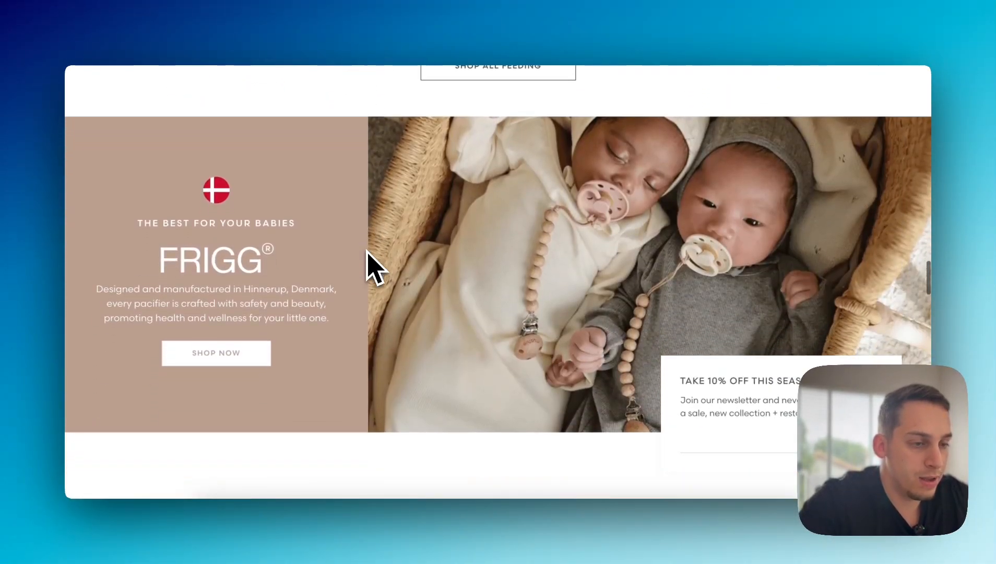
scroll(370, 267, "down", 5)
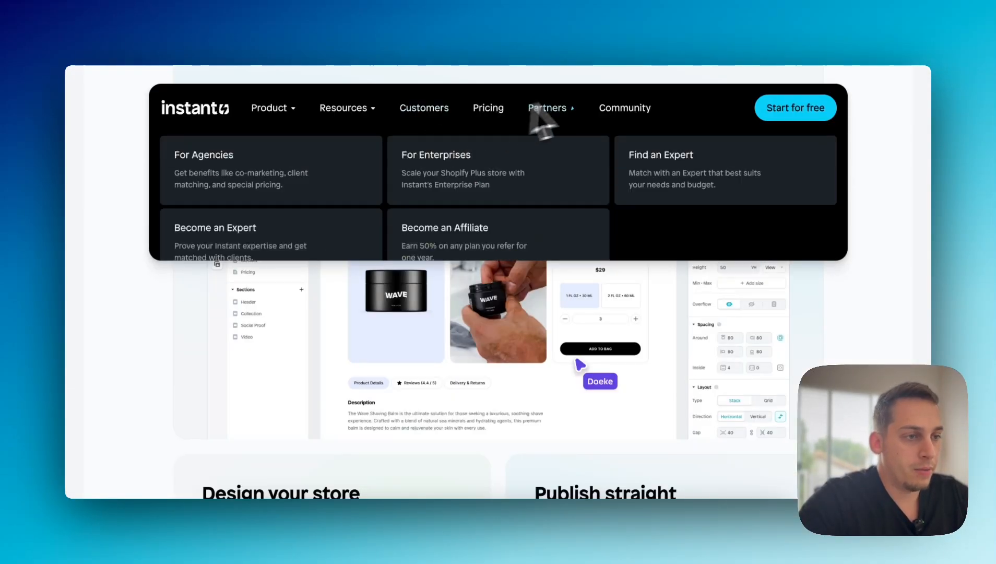
scroll(865, 104, "up", 6)
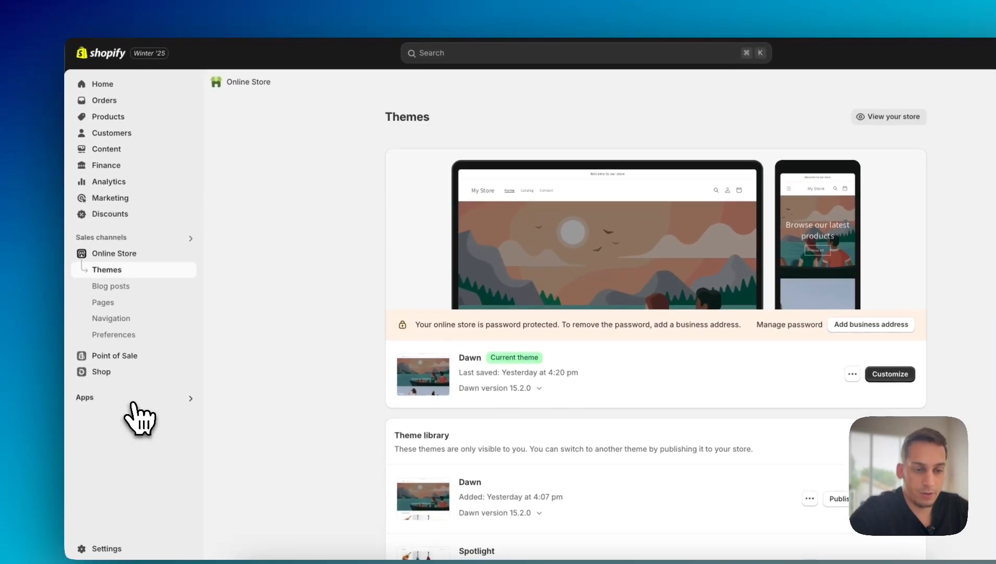
left_click(96, 430)
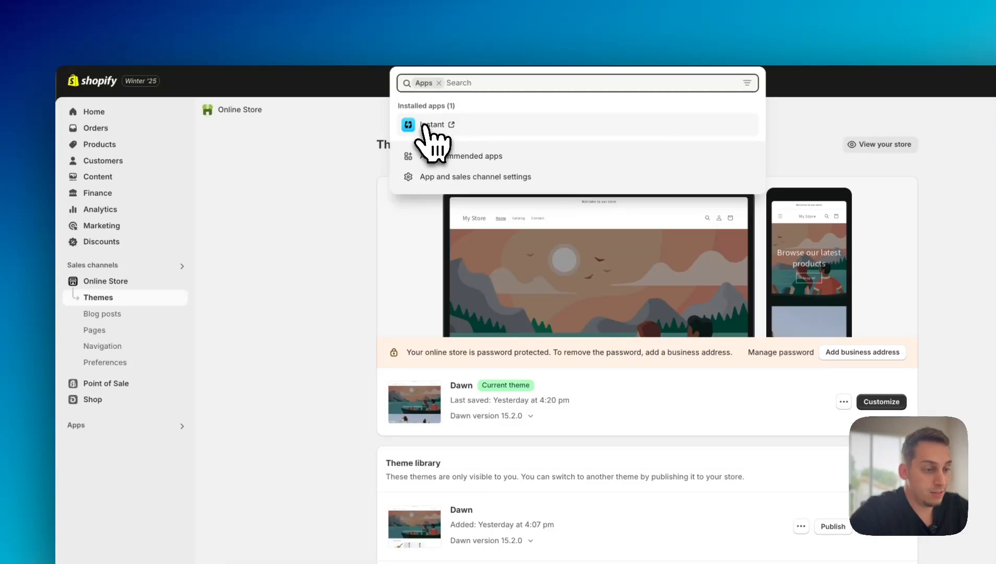
left_click(373, 151)
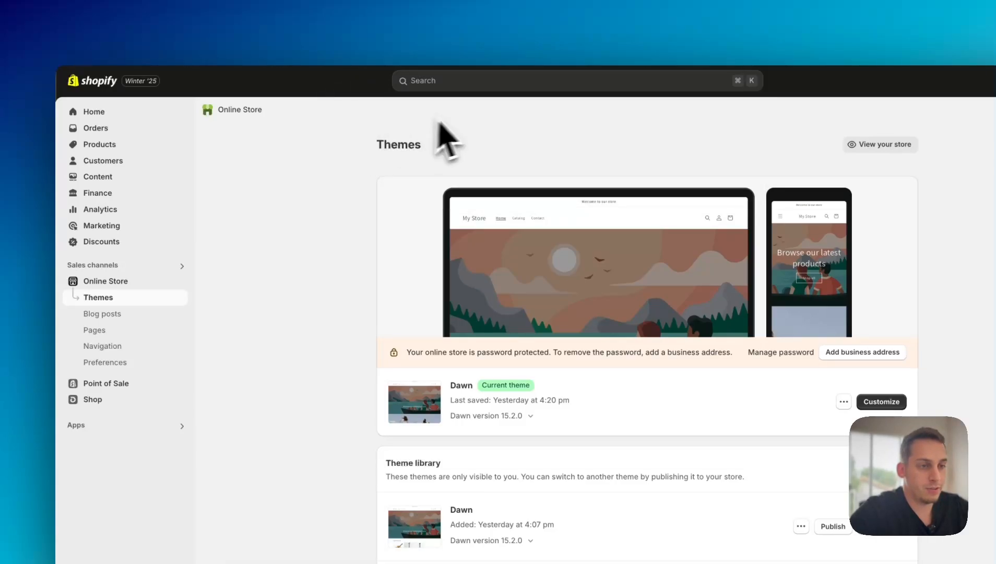
left_click(418, 83)
left_click(353, 140)
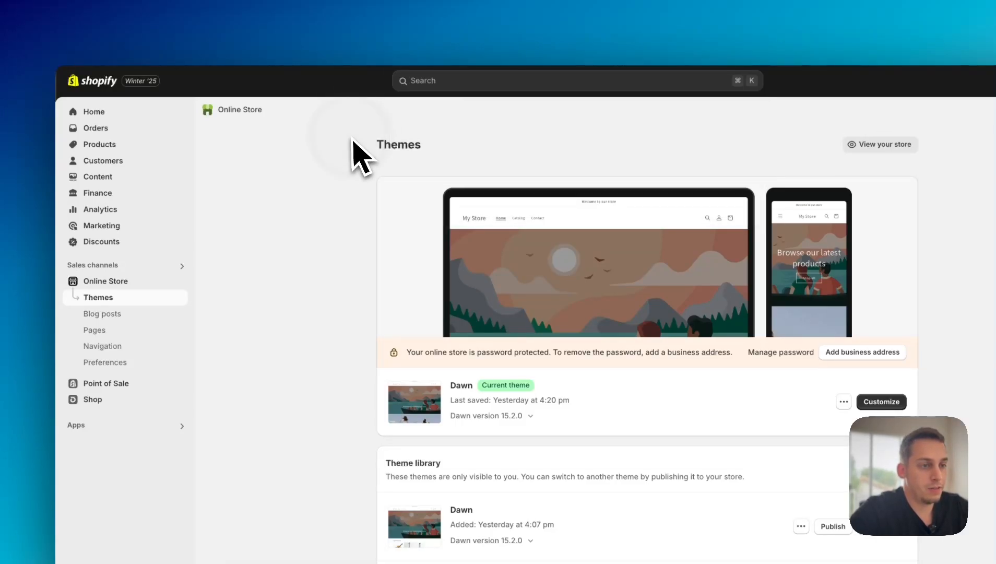
Step: Search the Shopify admin for "insta" and open the Instant app's page builder
left_click(426, 83)
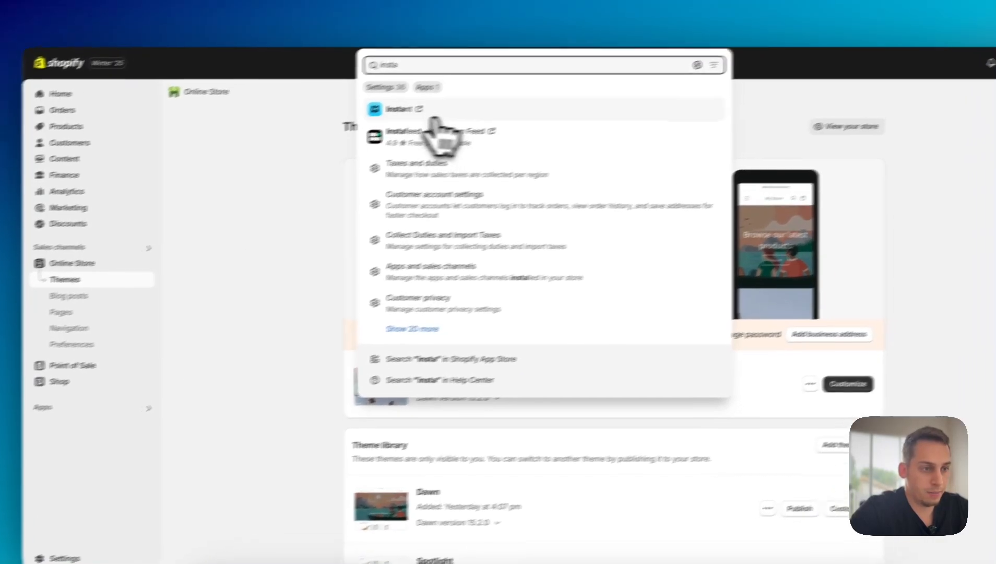
left_click(463, 129)
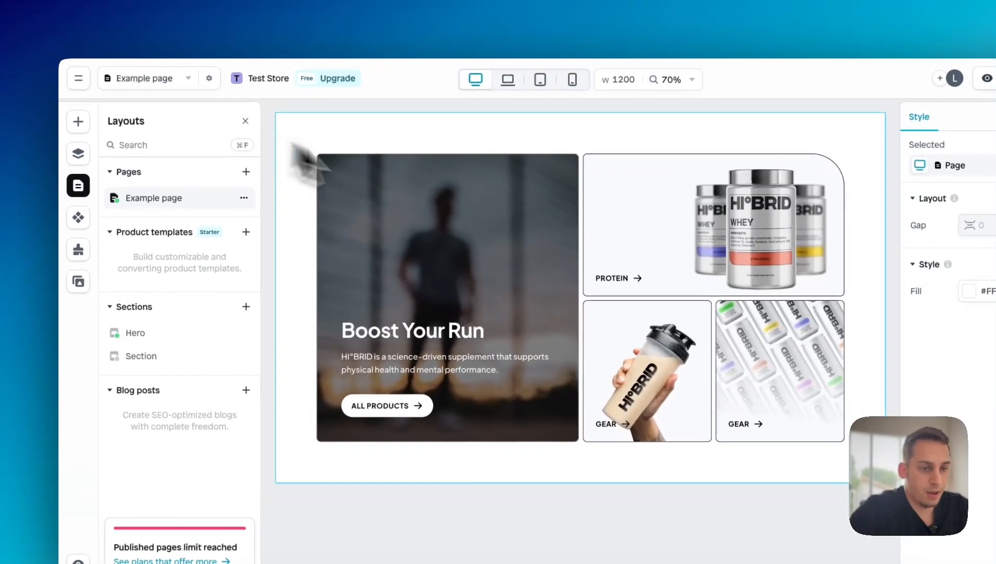
scroll(372, 219, "left", 1)
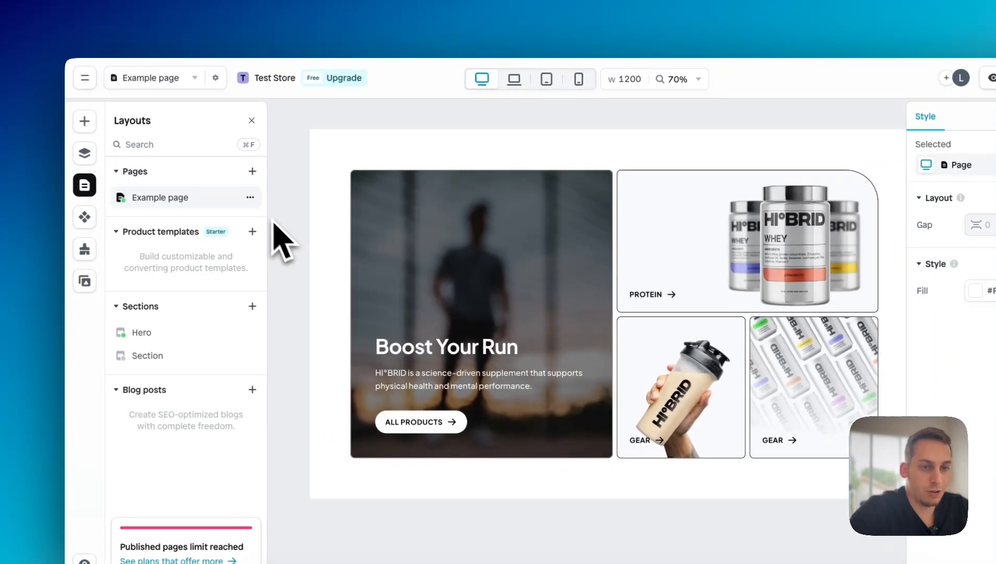
Step: Go to the Instant projects overview and reopen the Test Store project in the builder
left_click(85, 79)
left_click(102, 108)
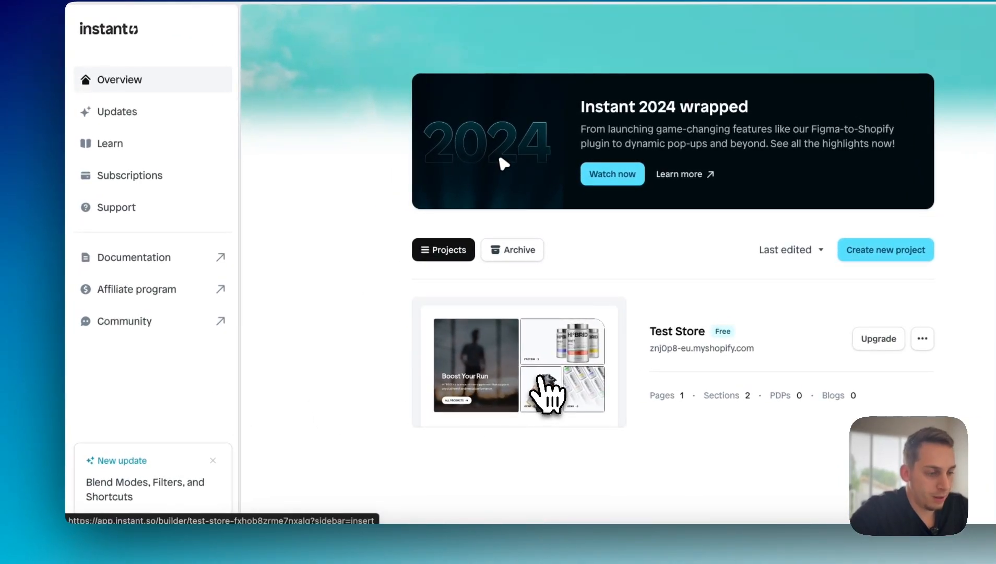
left_click(543, 386)
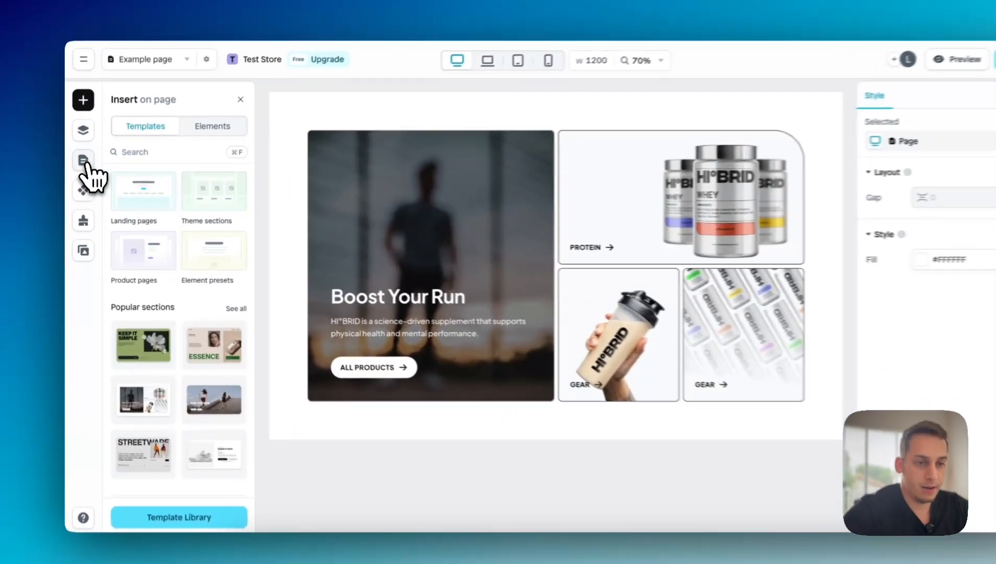
Step: Remove the two existing sections, Section and Hero, from the Test Store project's layouts
left_click(67, 170)
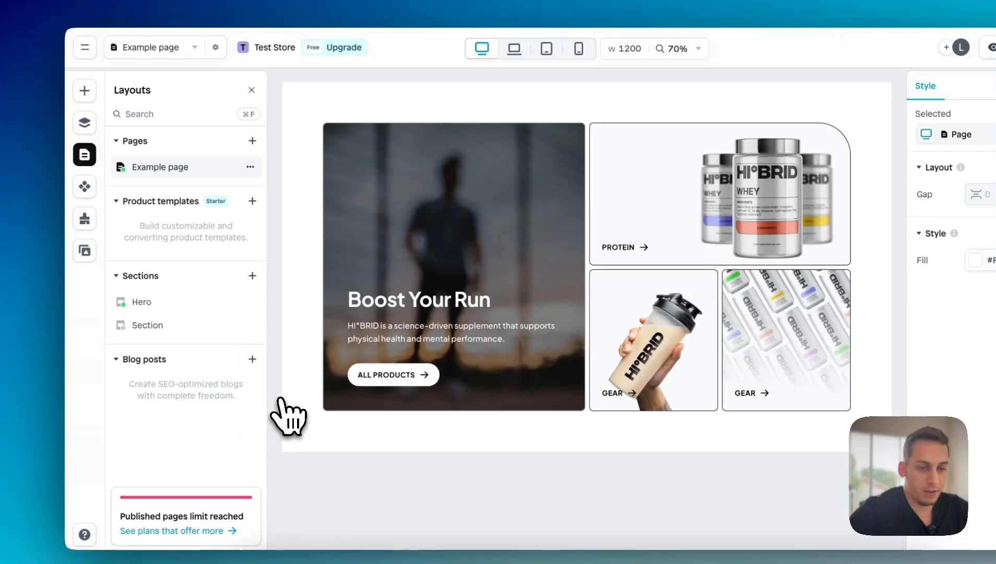
left_click(261, 313)
left_click(622, 334)
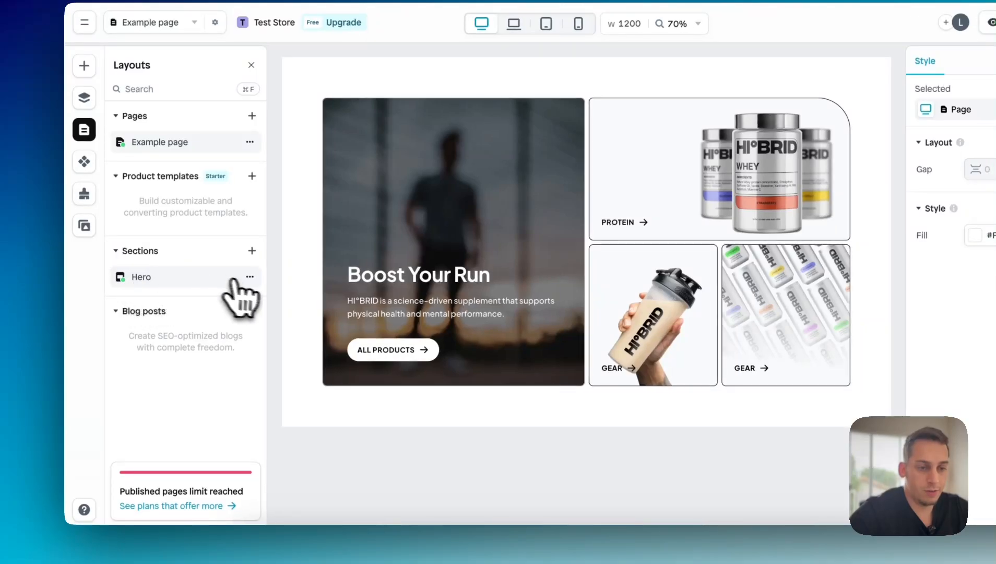
left_click(384, 273)
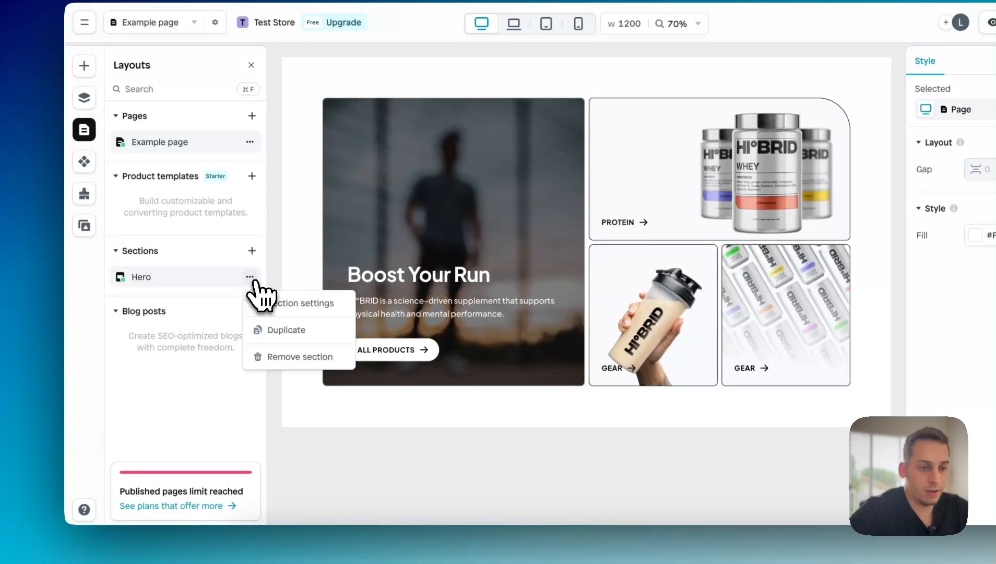
left_click(277, 359)
left_click(600, 345)
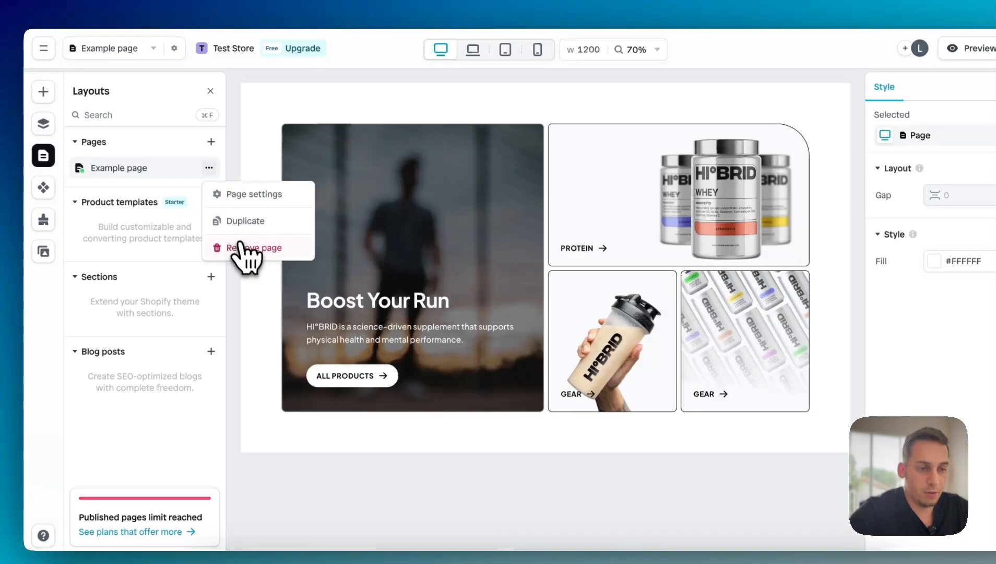
Step: Remove the Example page from the project and open the template library to add a new page
left_click(241, 247)
left_click(600, 377)
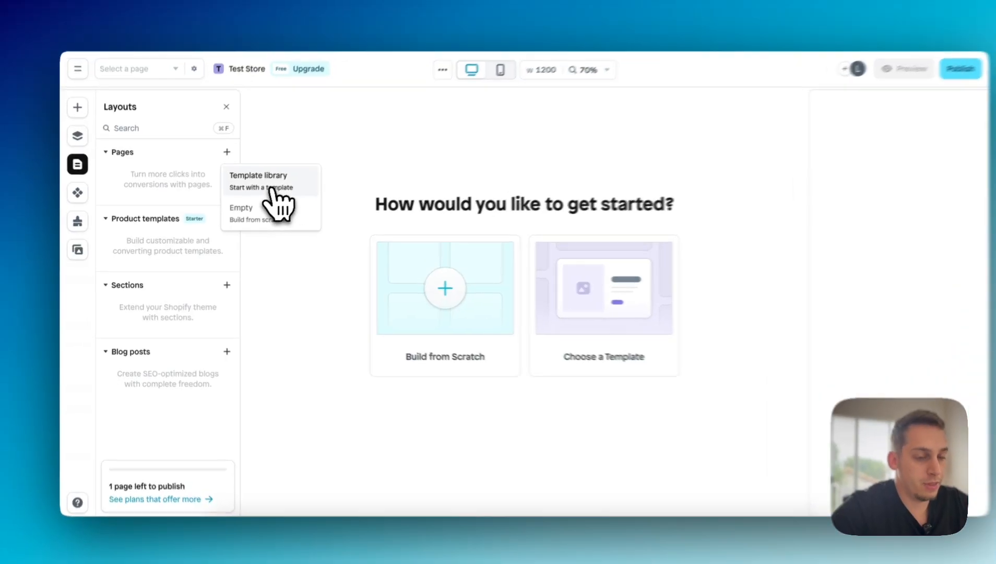
left_click(262, 193)
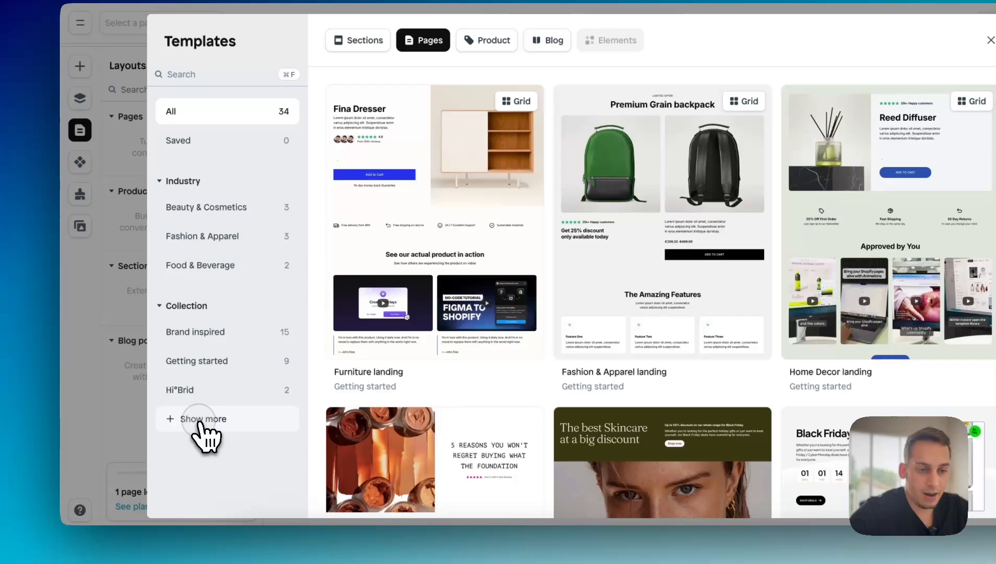
Step: Expand the list of template collections and preview the page template in the Wireframes kit collection
left_click(199, 441)
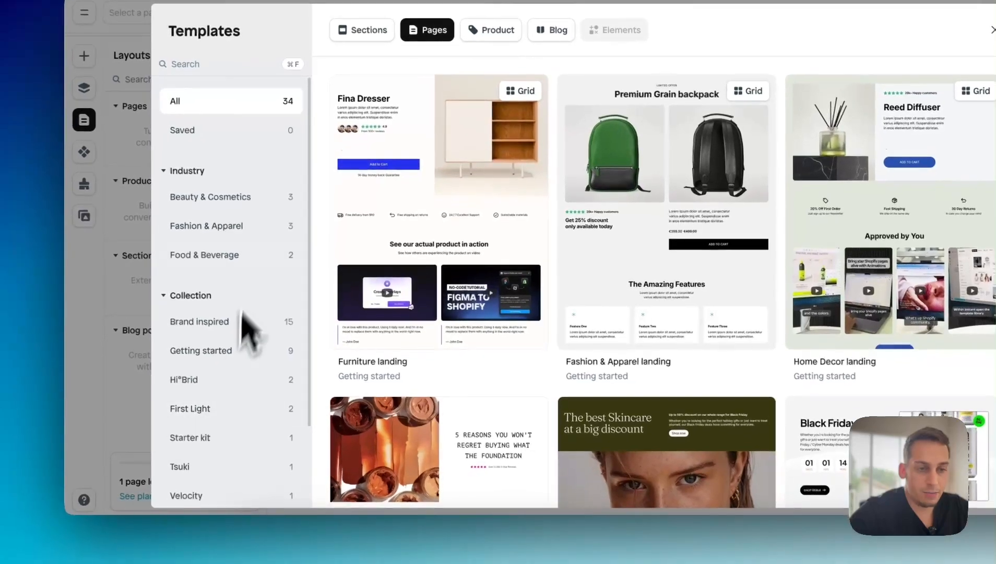
scroll(230, 251, "down", 4)
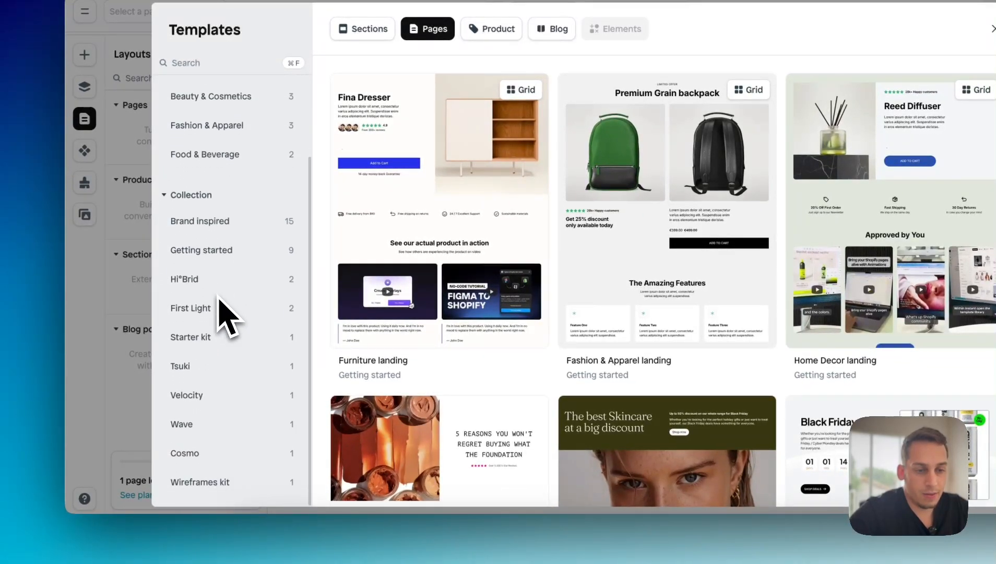
scroll(230, 318, "up", 4)
scroll(224, 365, "down", 3)
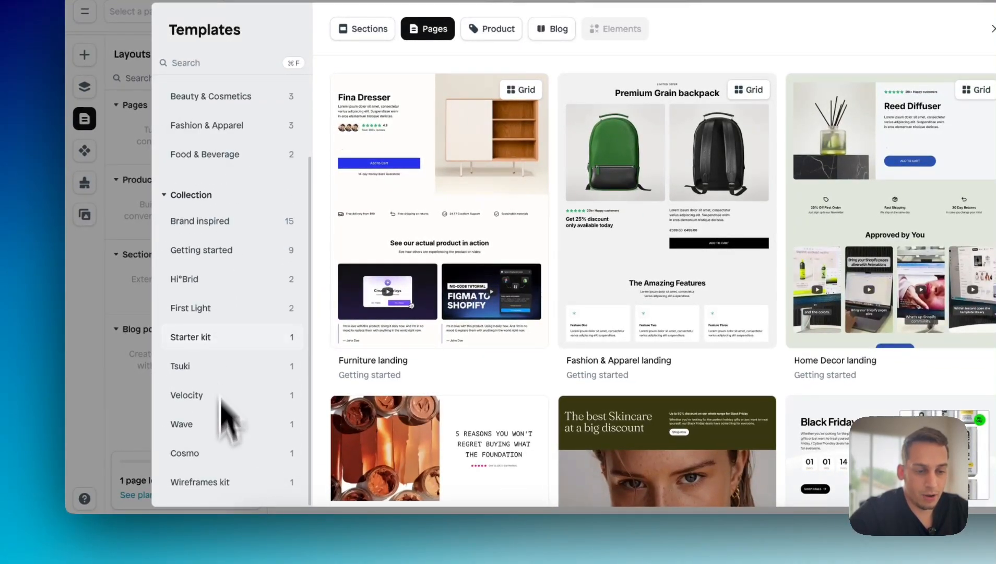
left_click(220, 489)
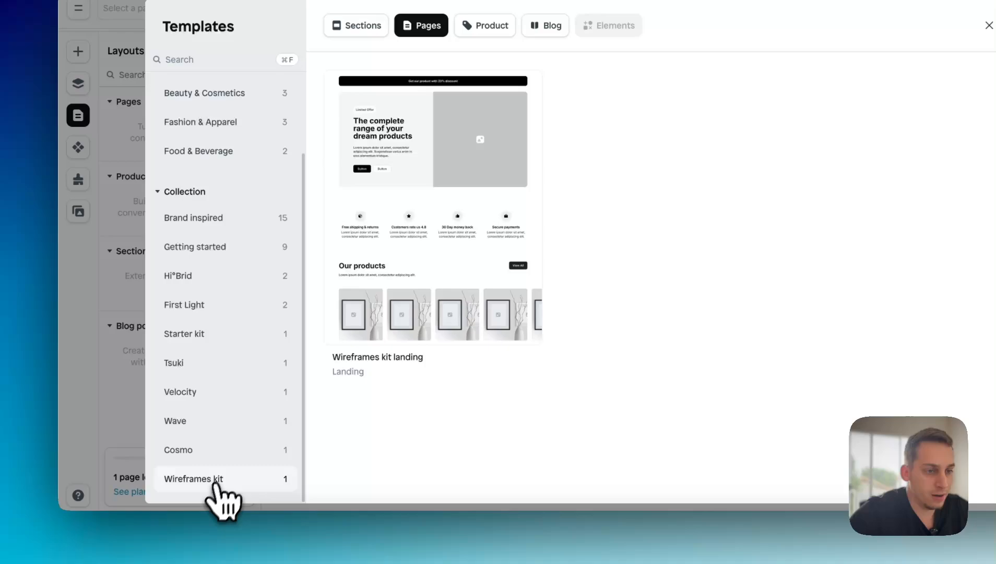
mouse_move(433, 245)
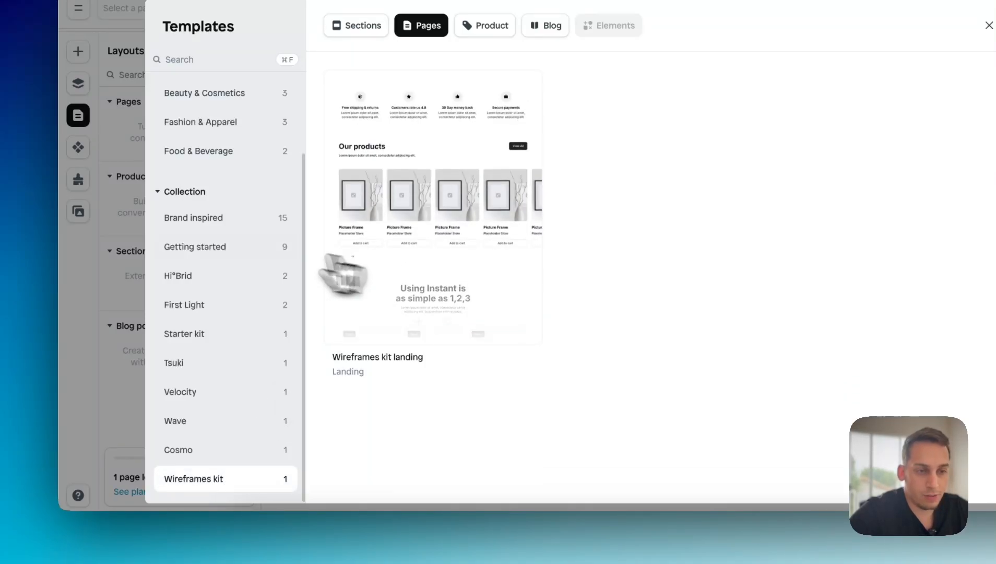
Step: Review the Fashion & Apparel and Food & Beverage page templates, and return to the full list of page templates
scroll(233, 244, "up", 5)
left_click(222, 193)
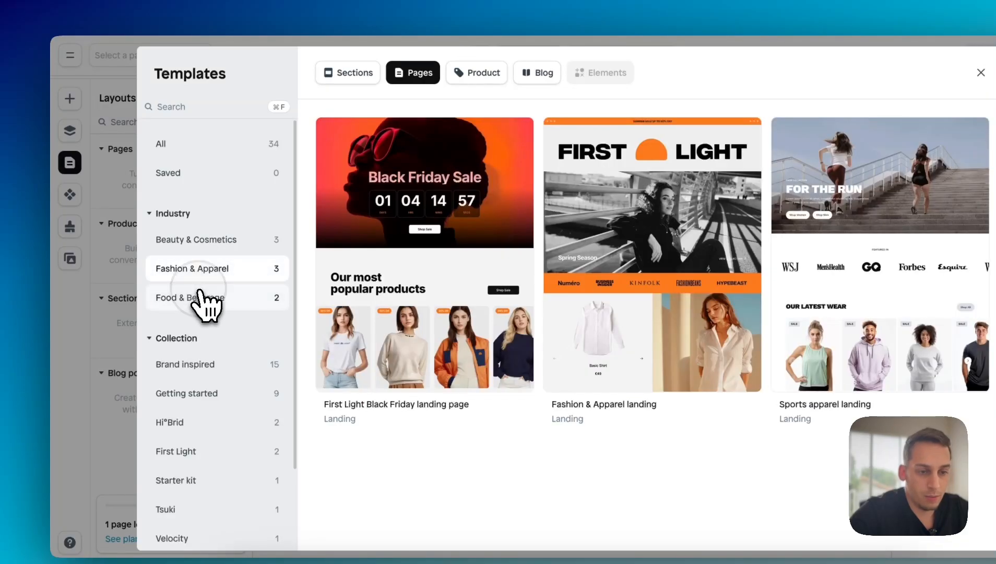
left_click(205, 295)
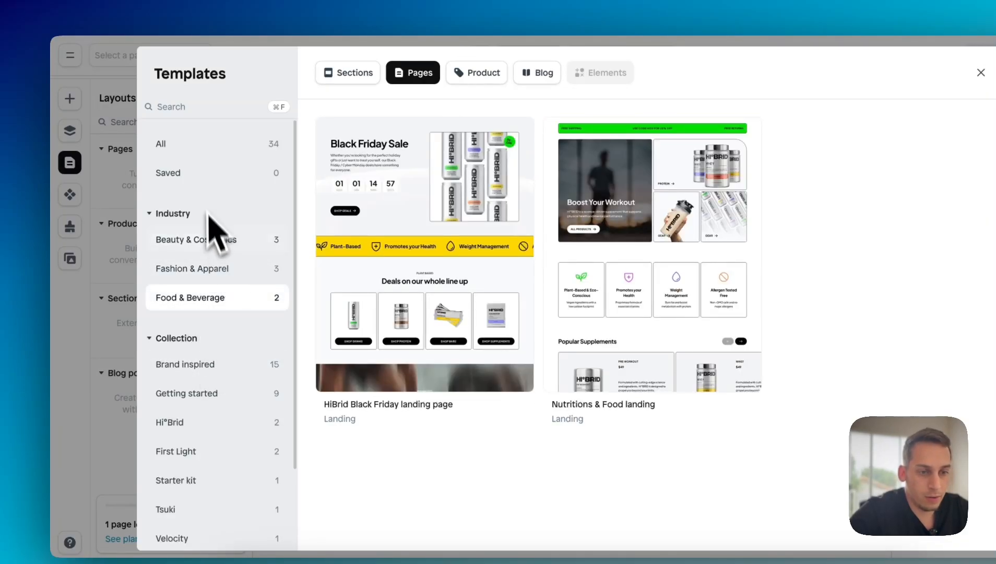
left_click(193, 151)
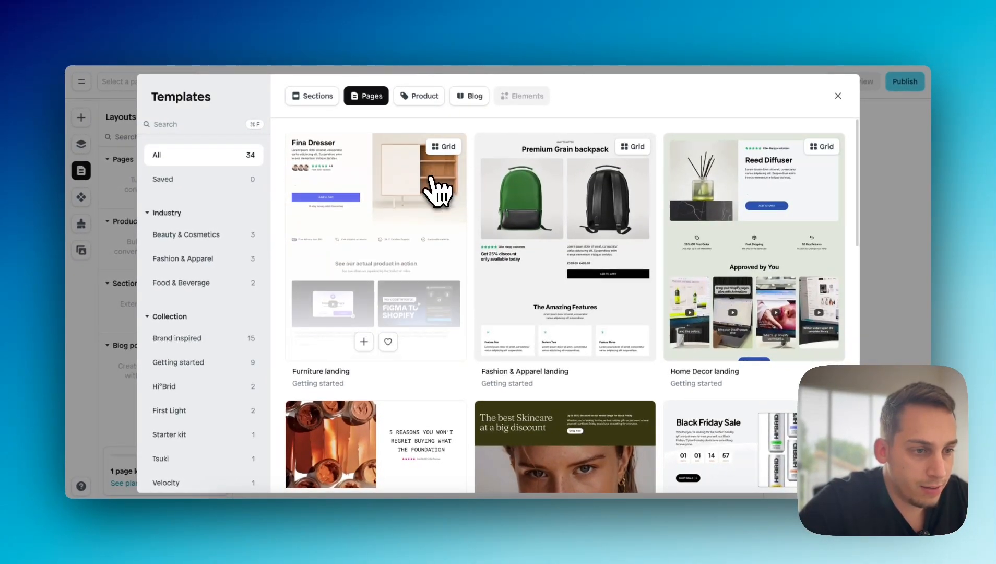
Step: Browse all page templates through to the end of the list, examining the brand-inspired and industry landing page designs
scroll(607, 291, "down", 4)
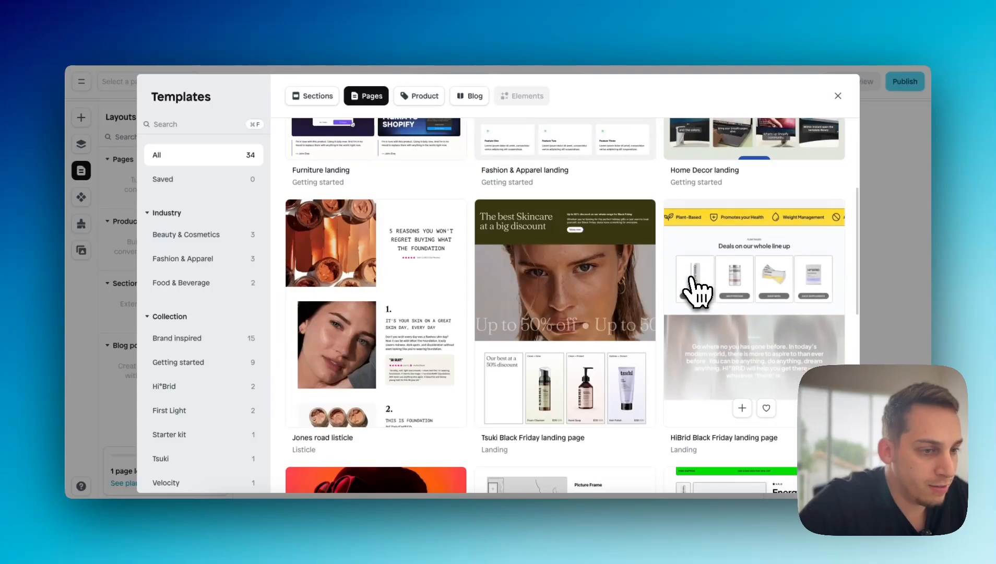
scroll(506, 307, "down", 3)
scroll(500, 305, "down", 3)
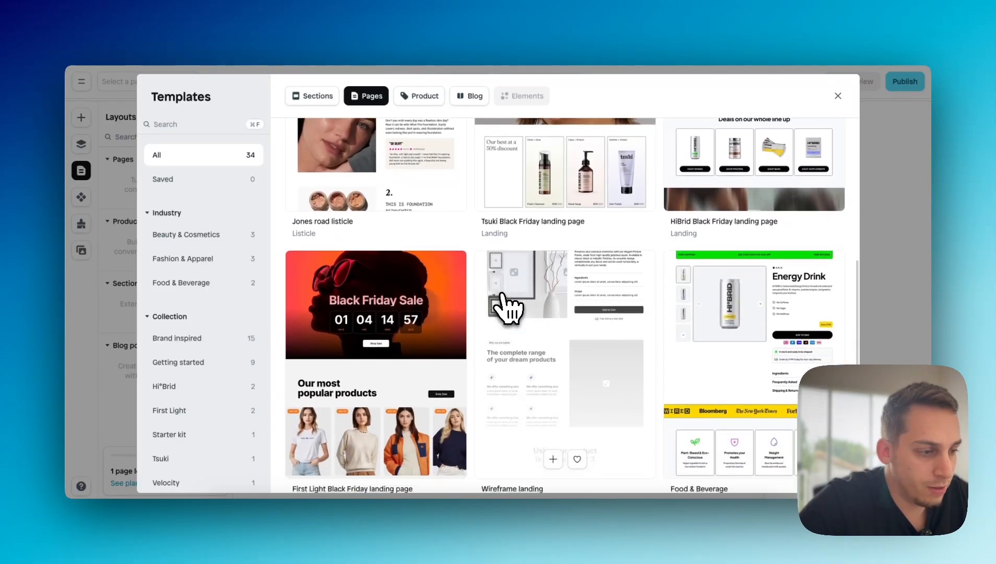
scroll(463, 296, "down", 4)
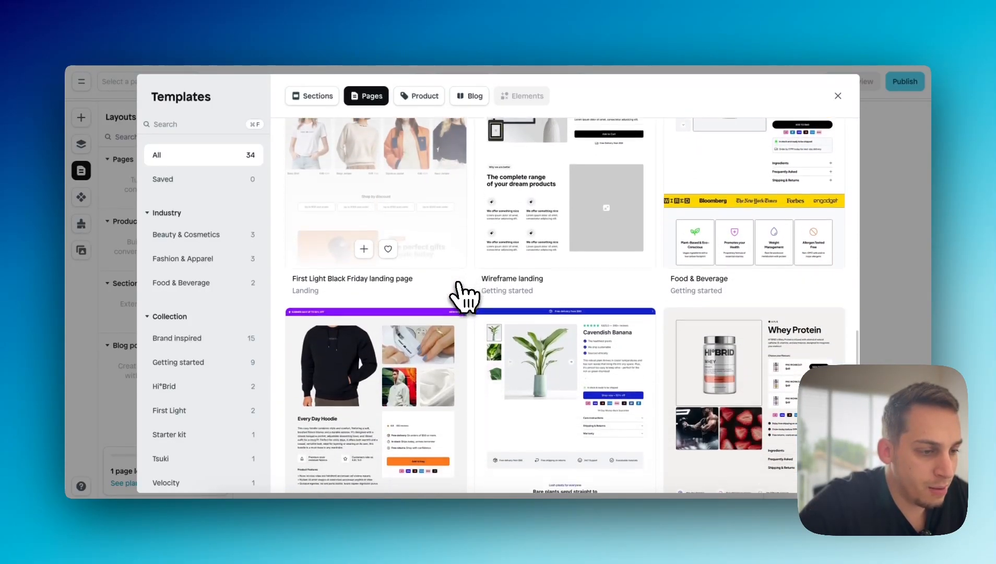
scroll(468, 264, "down", 5)
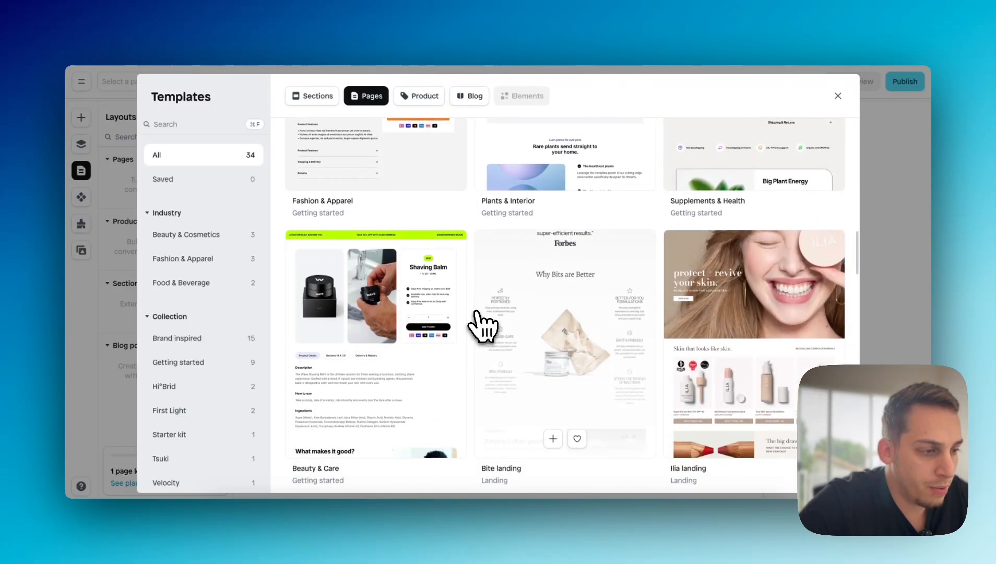
scroll(485, 325, "down", 1)
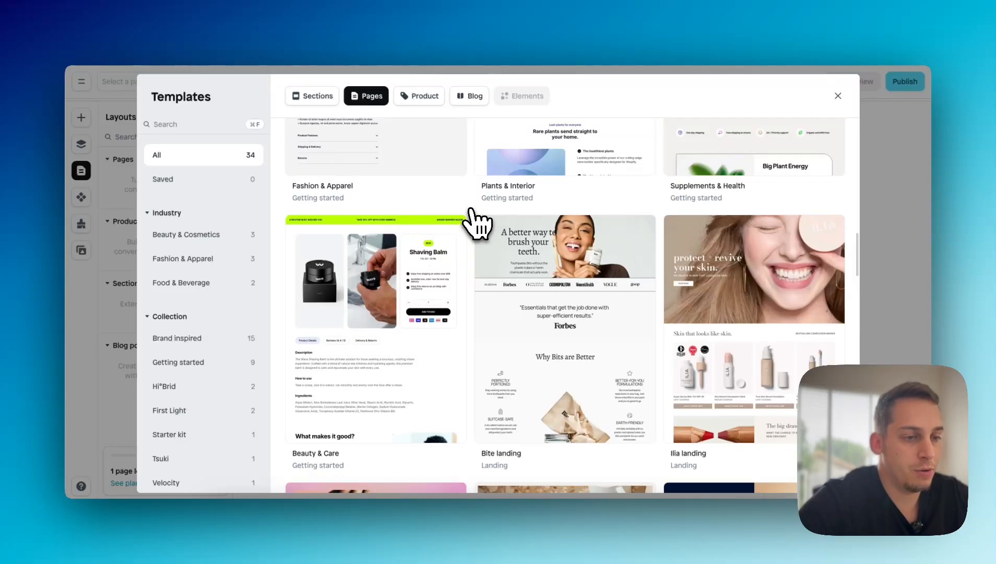
scroll(476, 223, "down", 4)
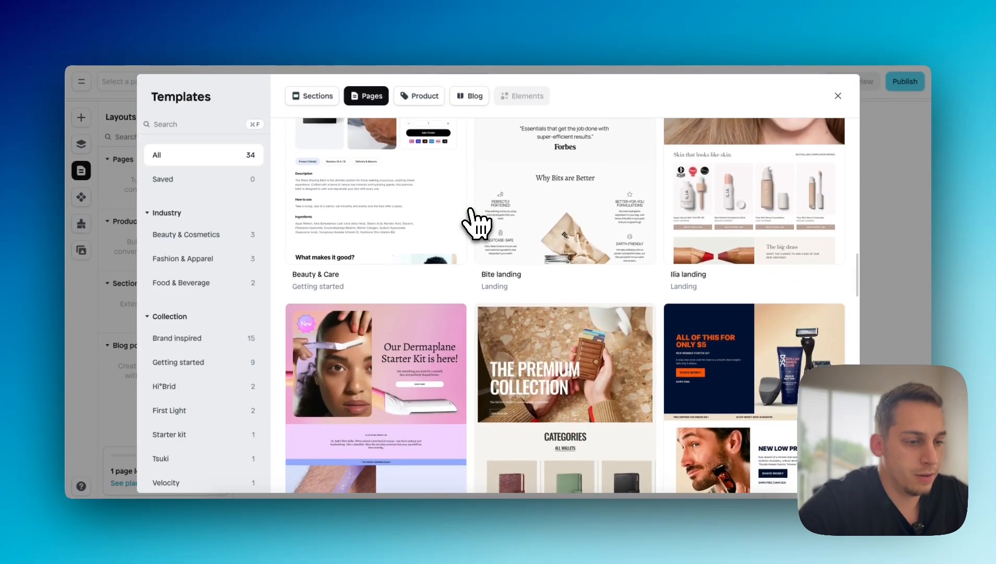
scroll(476, 223, "down", 3)
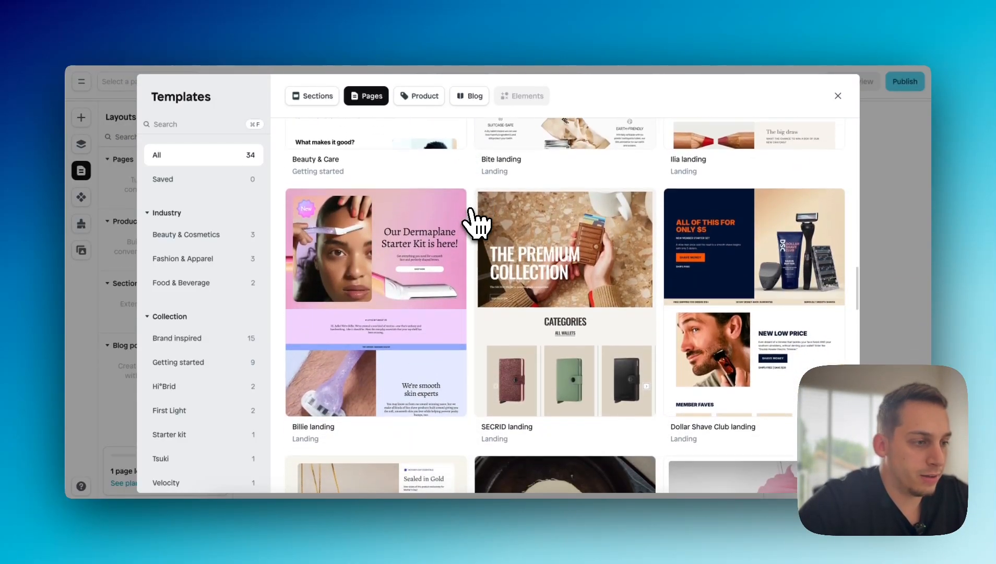
scroll(476, 223, "down", 1)
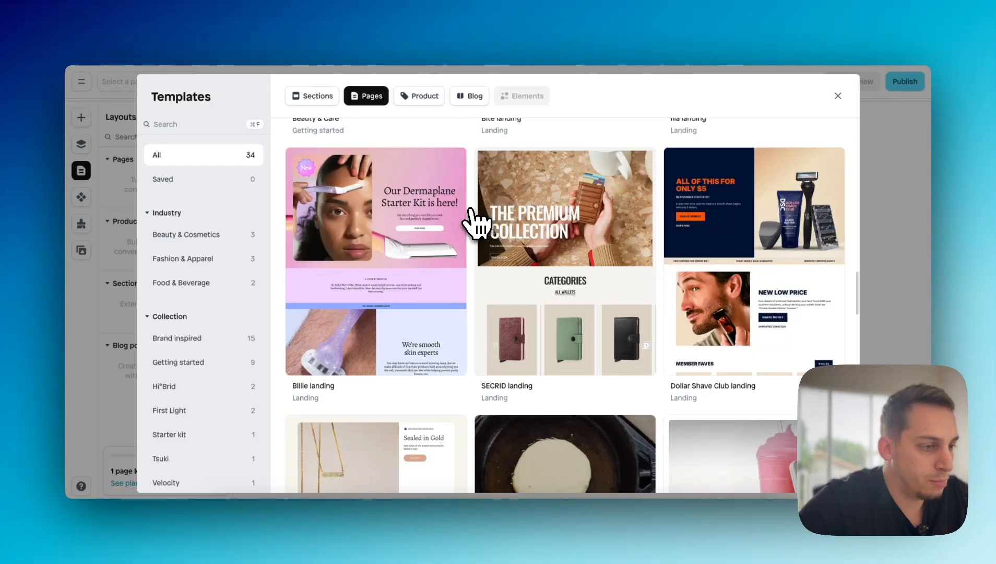
scroll(475, 223, "down", 1)
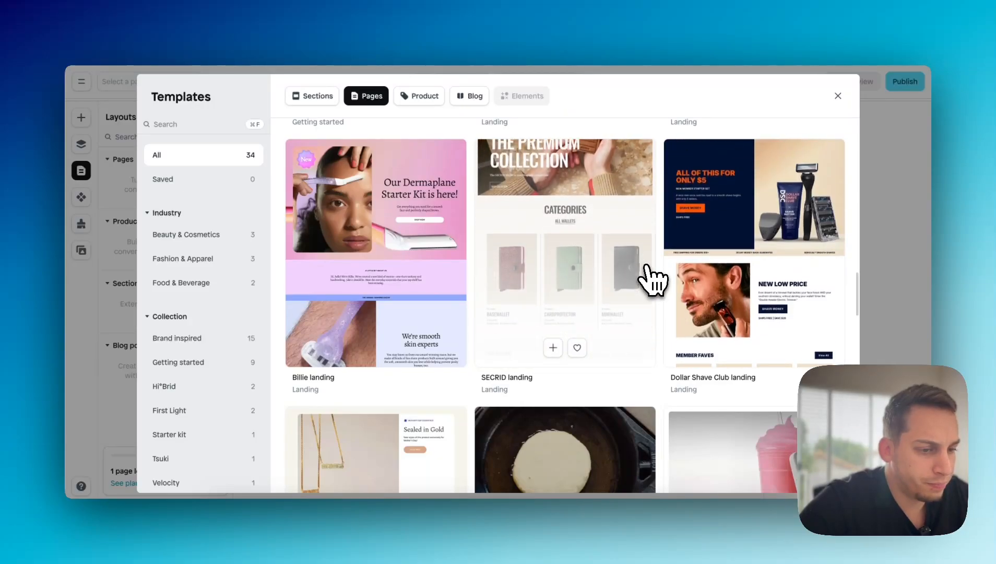
scroll(649, 279, "down", 5)
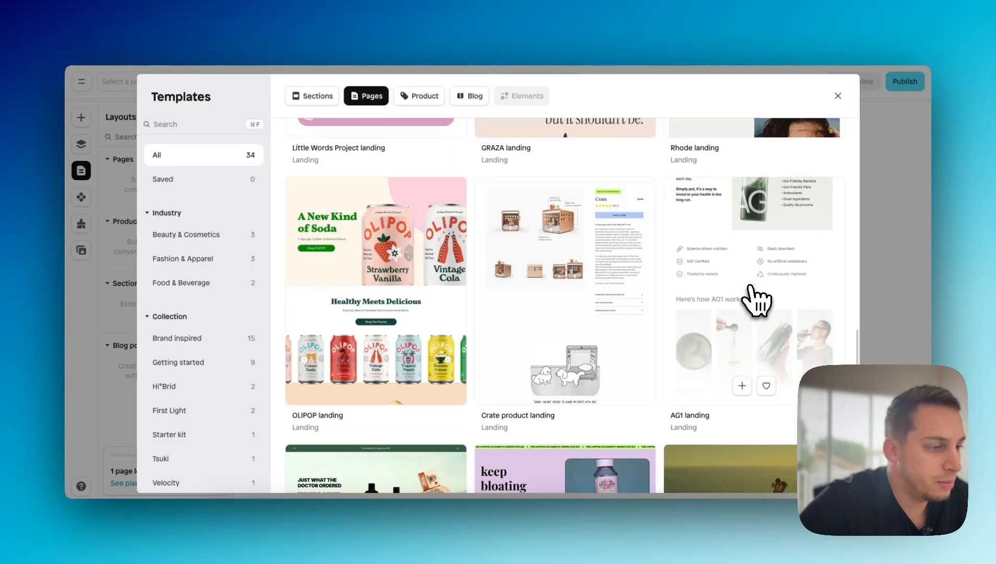
scroll(709, 293, "down", 1)
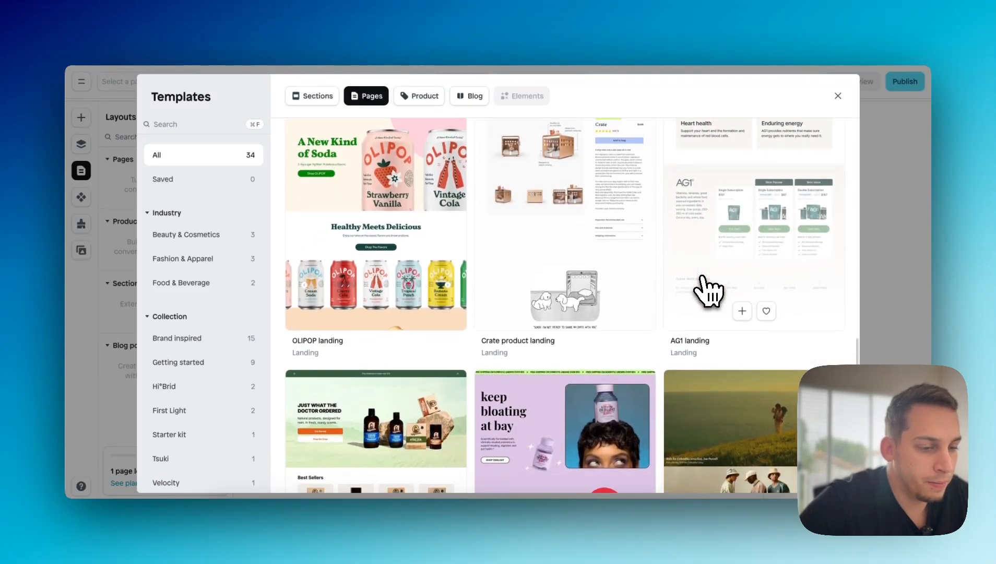
scroll(709, 293, "down", 5)
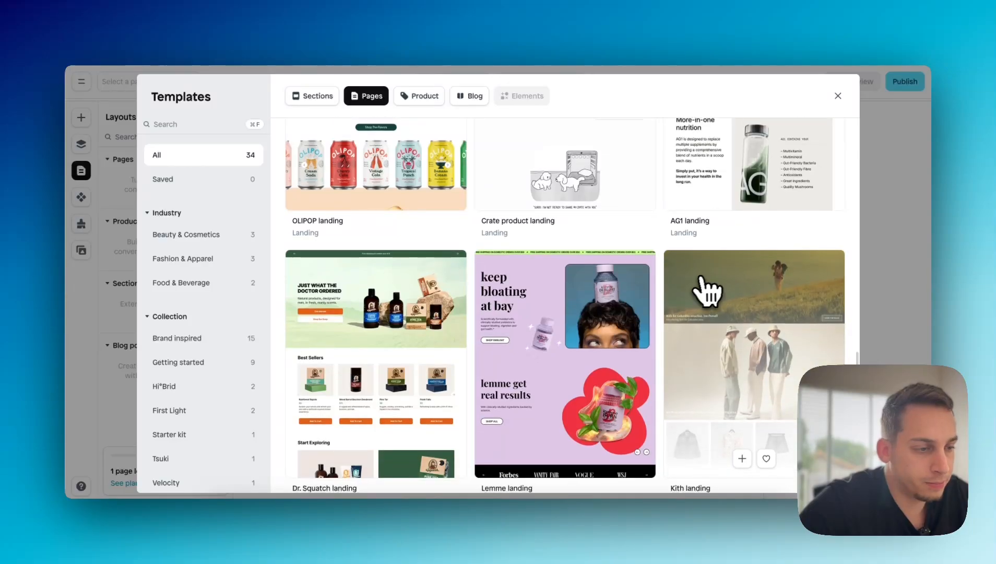
scroll(649, 301, "down", 10)
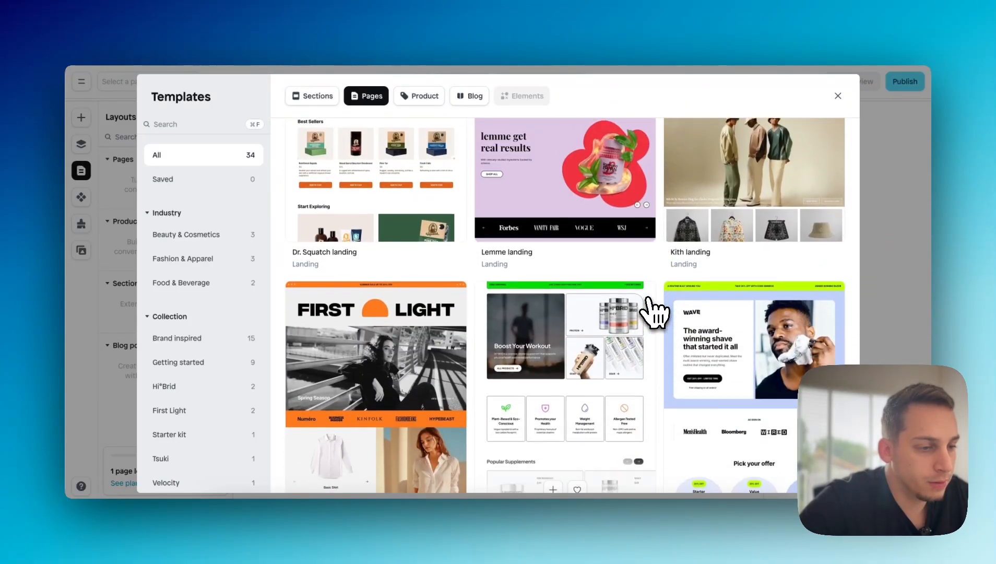
scroll(649, 302, "down", 14)
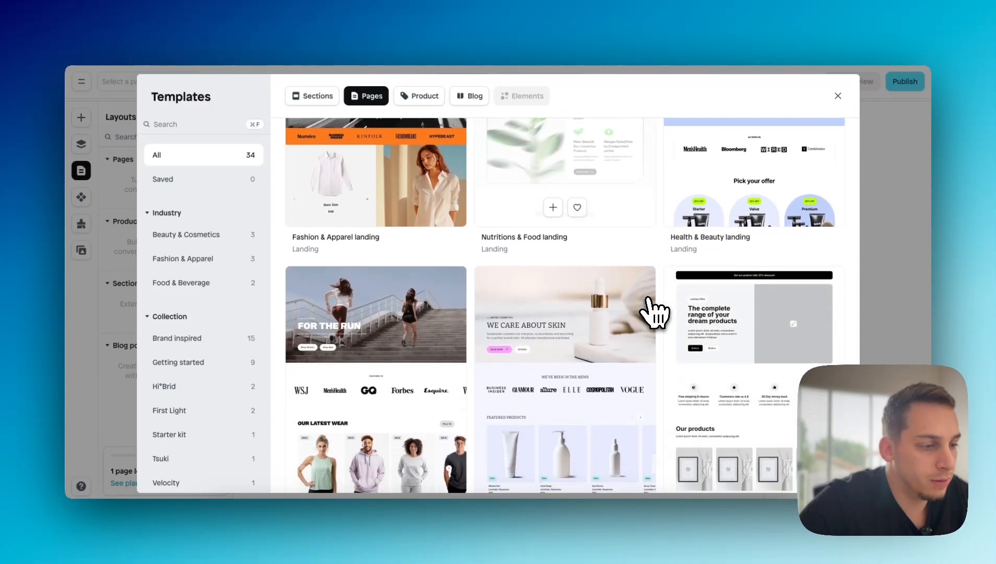
scroll(653, 313, "down", 4)
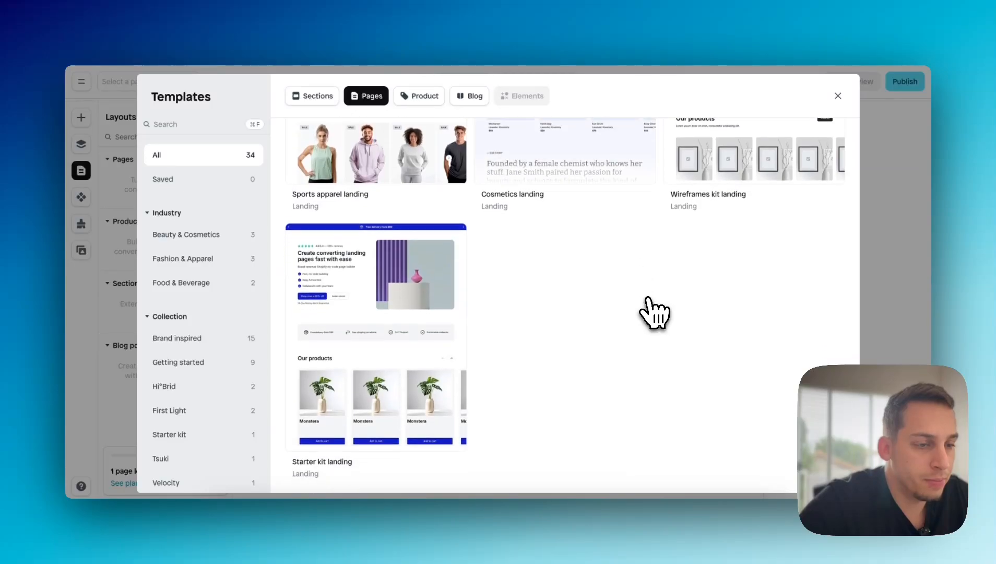
Step: Find the Dr. Squatch landing template in the page library and add it to the project as a new page
scroll(654, 307, "up", 20)
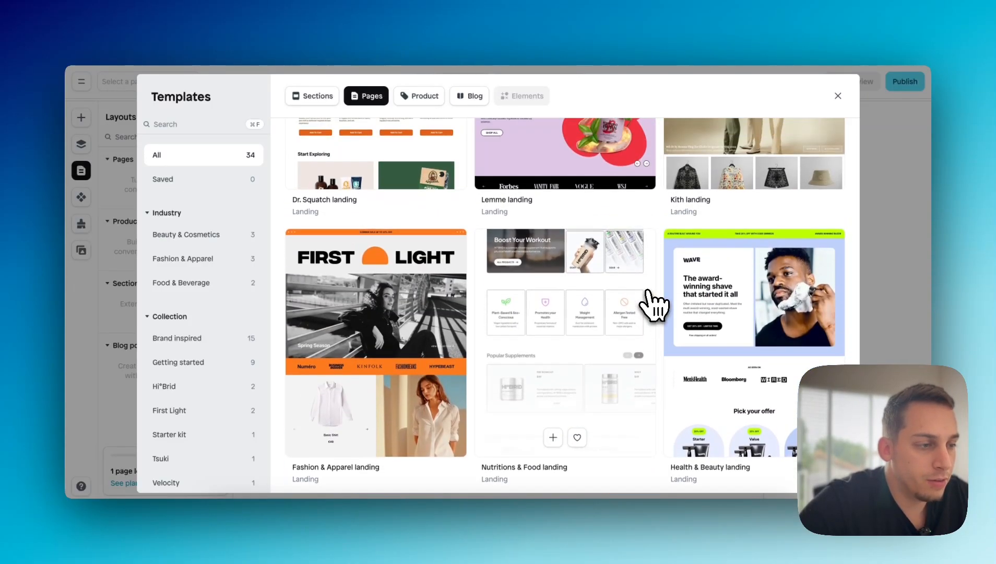
scroll(649, 292, "up", 1)
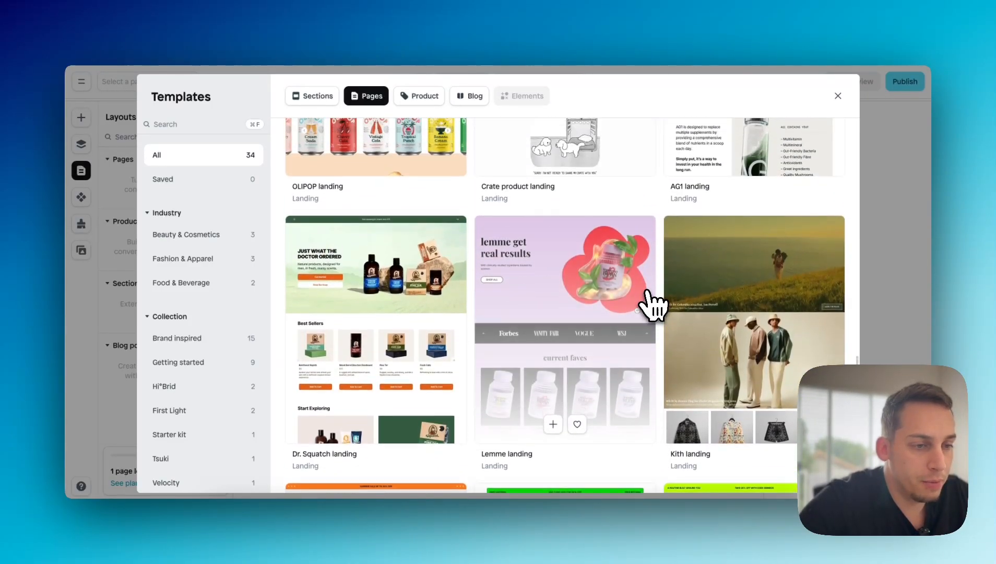
scroll(395, 334, "down", 2)
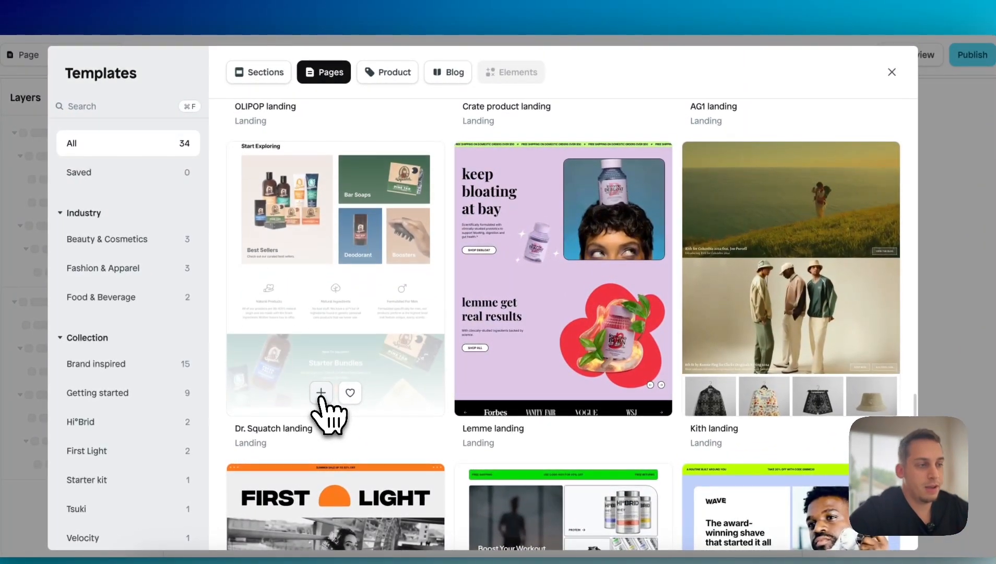
left_click(320, 392)
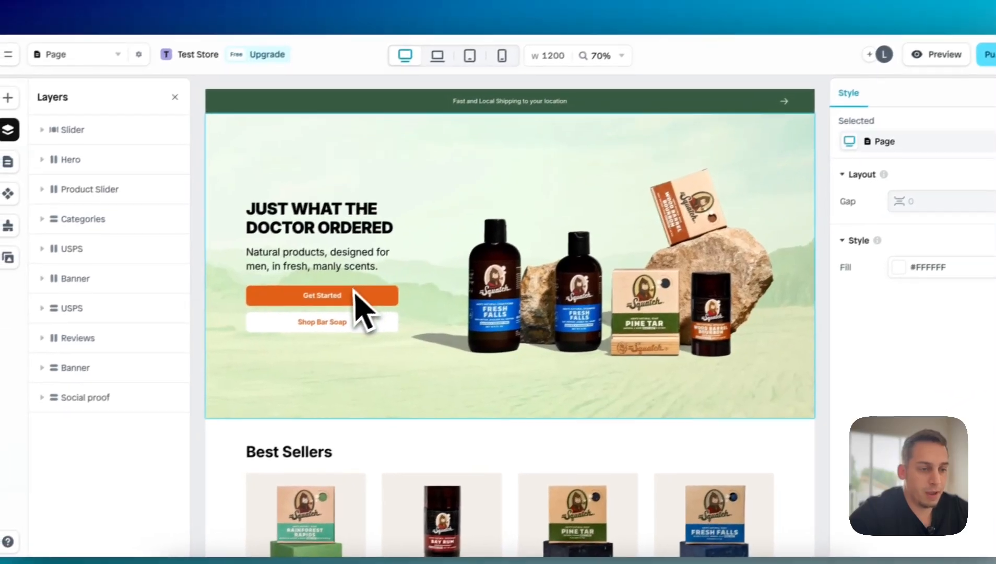
Step: Look over the new Dr. Squatch page and select its Hero section
scroll(352, 288, "down", 5)
scroll(336, 264, "up", 6)
left_click(645, 349)
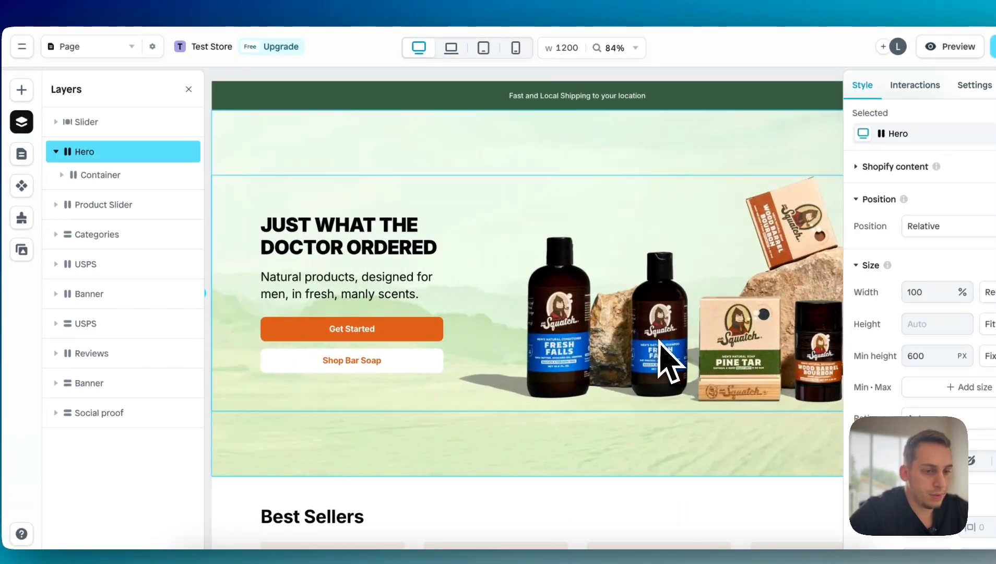
scroll(660, 344, "right", 4)
scroll(660, 344, "down", 1)
scroll(360, 258, "left", 3)
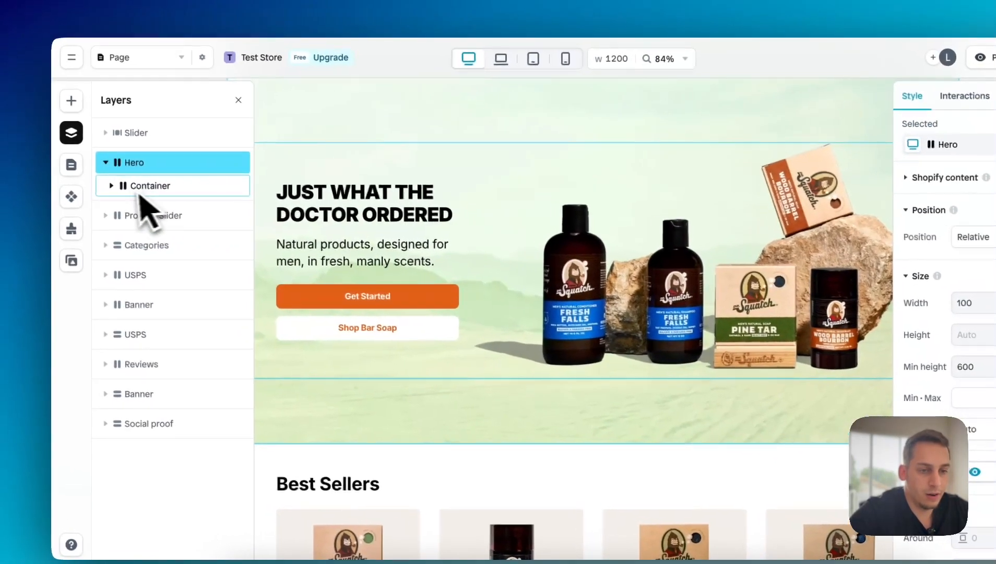
Step: Select the product image in the second row of the Hero container and open the image chooser for its source
left_click(141, 188)
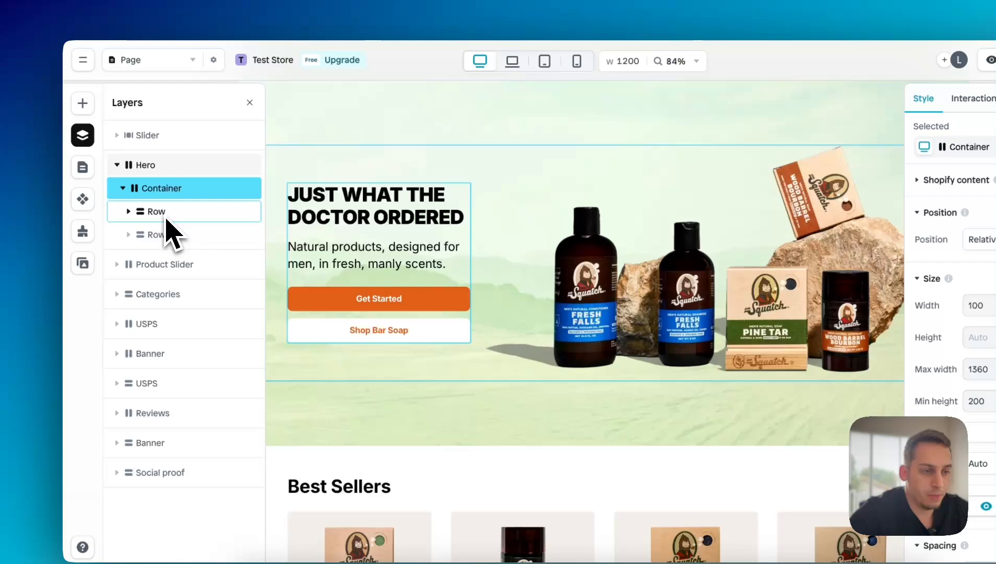
left_click(157, 212)
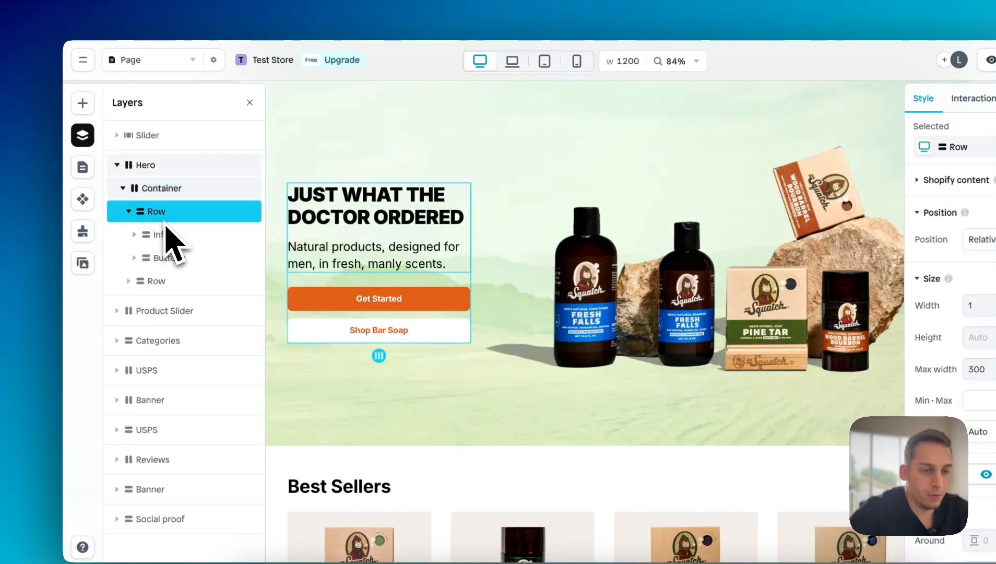
left_click(157, 282)
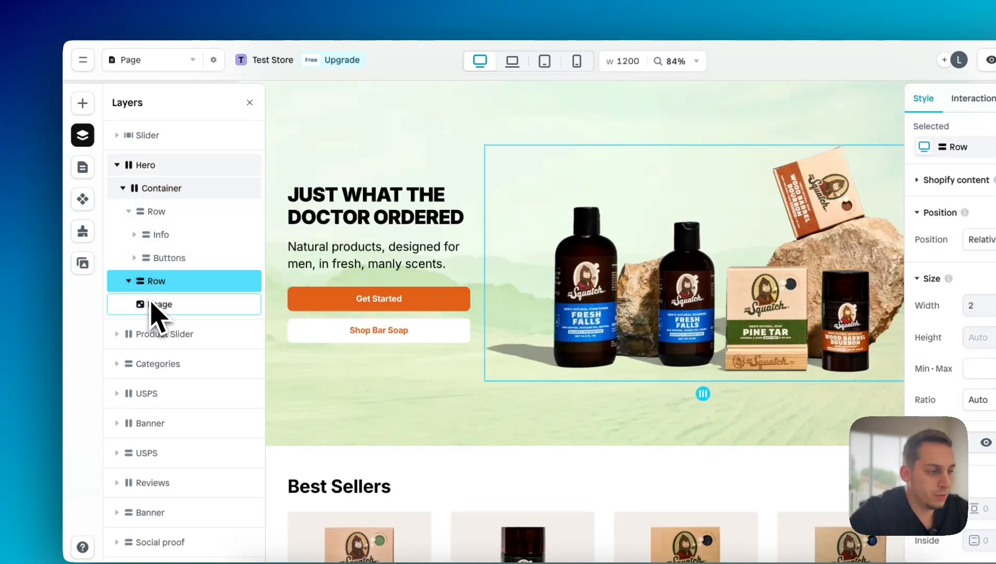
left_click(151, 303)
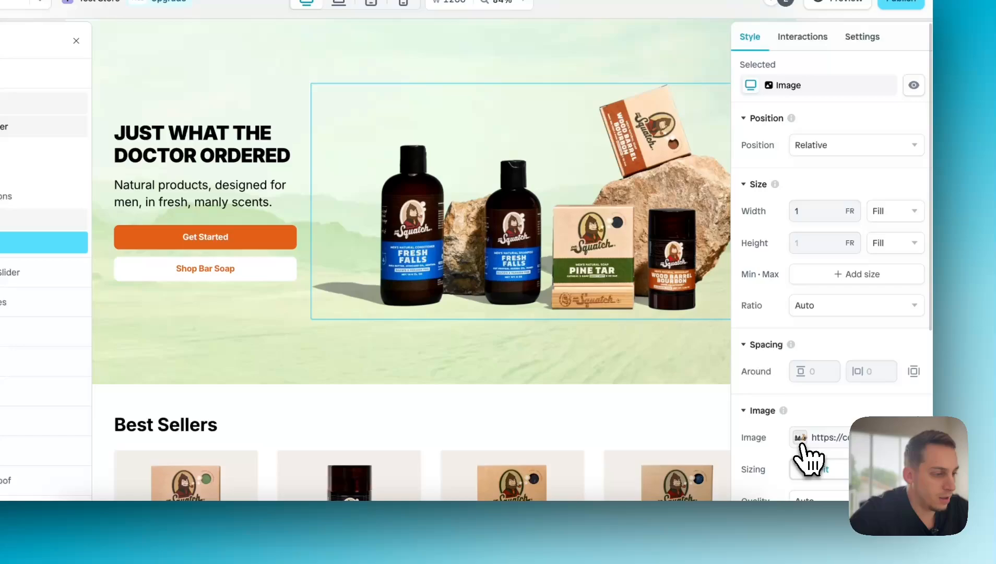
left_click(811, 491)
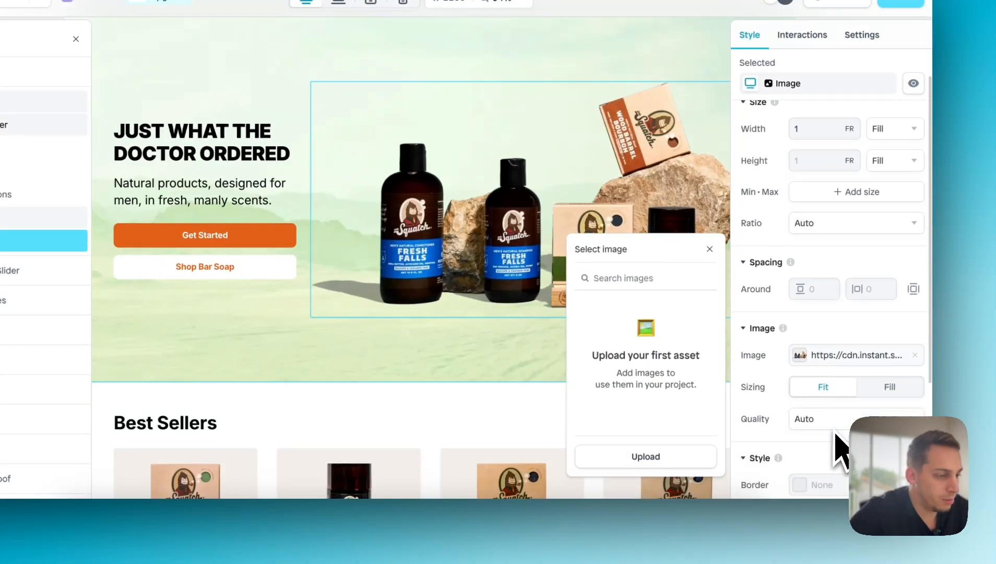
scroll(838, 449, "down", 1)
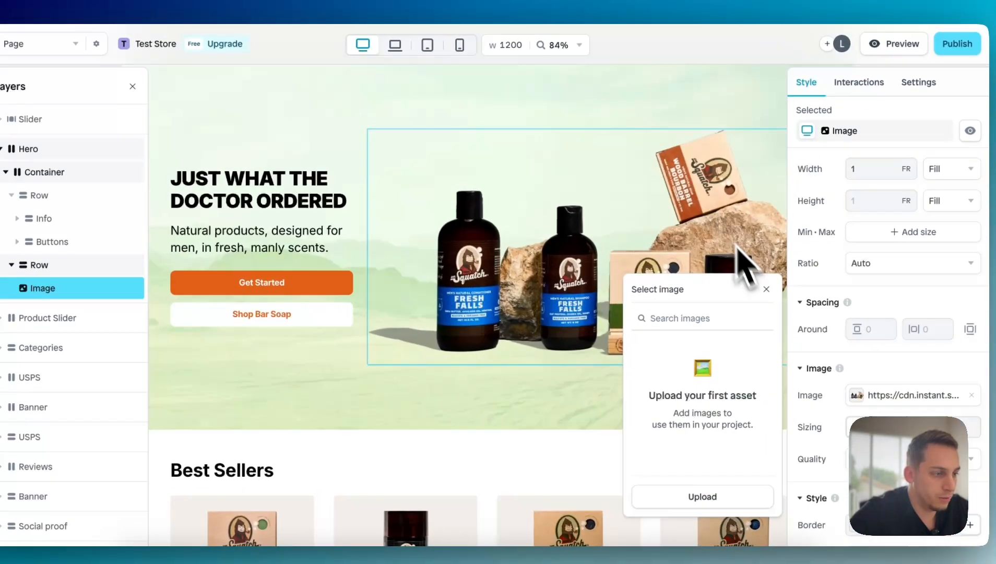
Step: Close the image chooser, select the Product Slider section below the Hero and examine its style settings
left_click(709, 241)
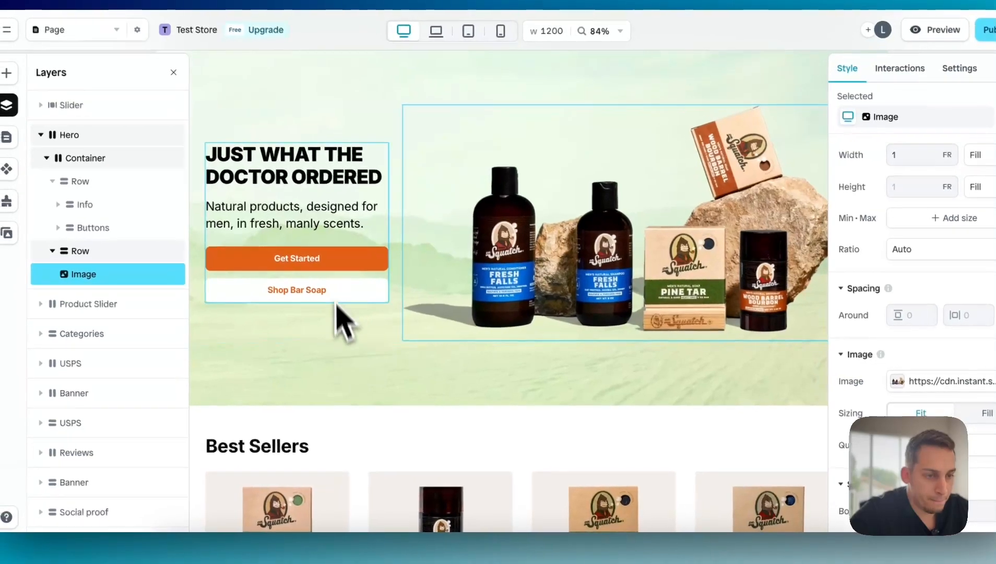
left_click(334, 312)
scroll(320, 323, "down", 5)
left_click(275, 313)
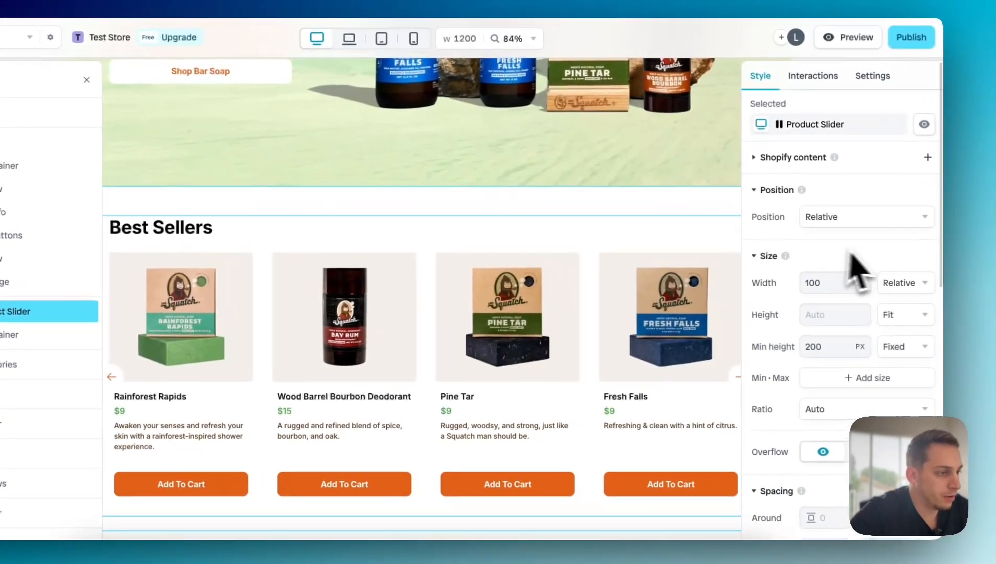
scroll(906, 259, "down", 5)
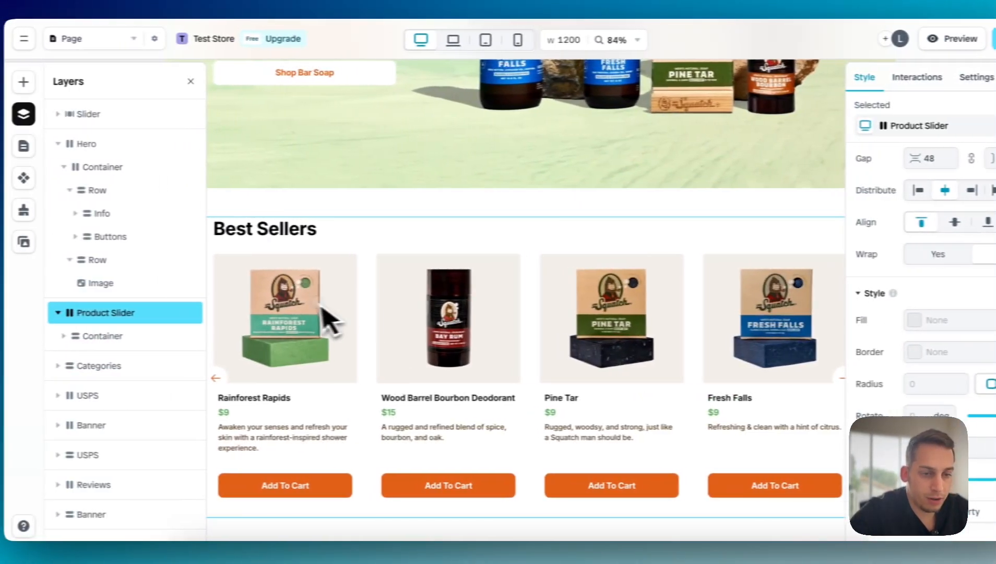
Step: Select the Slider inside the Product Slider's container and examine its layout and style options
left_click(68, 336)
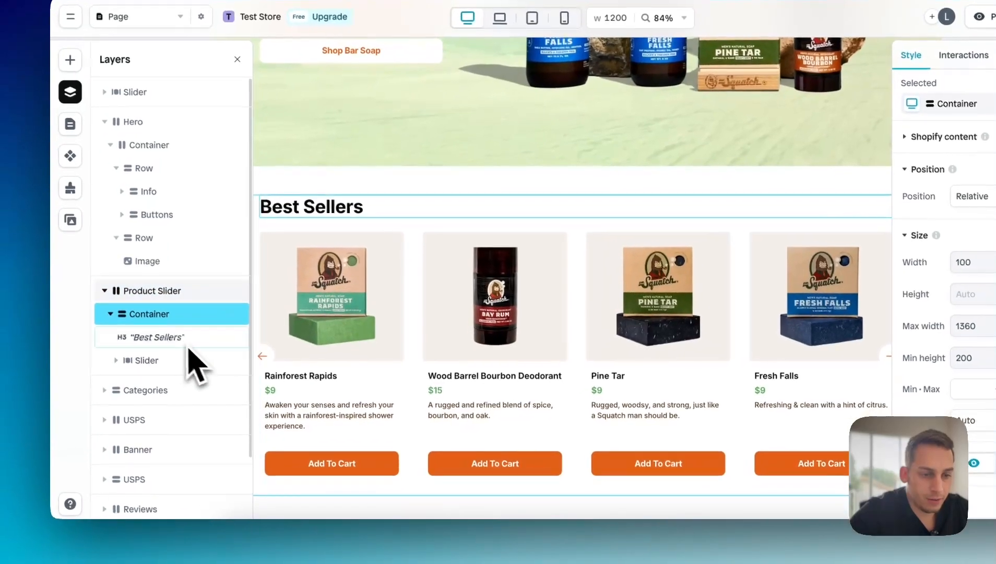
left_click(15, 363)
left_click(178, 360)
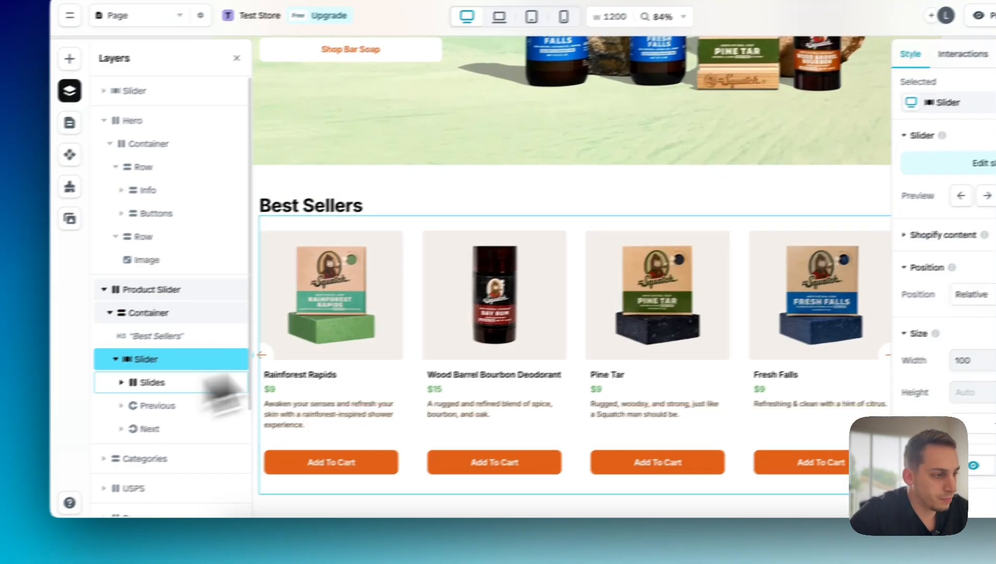
scroll(934, 277, "down", 3)
scroll(856, 311, "down", 7)
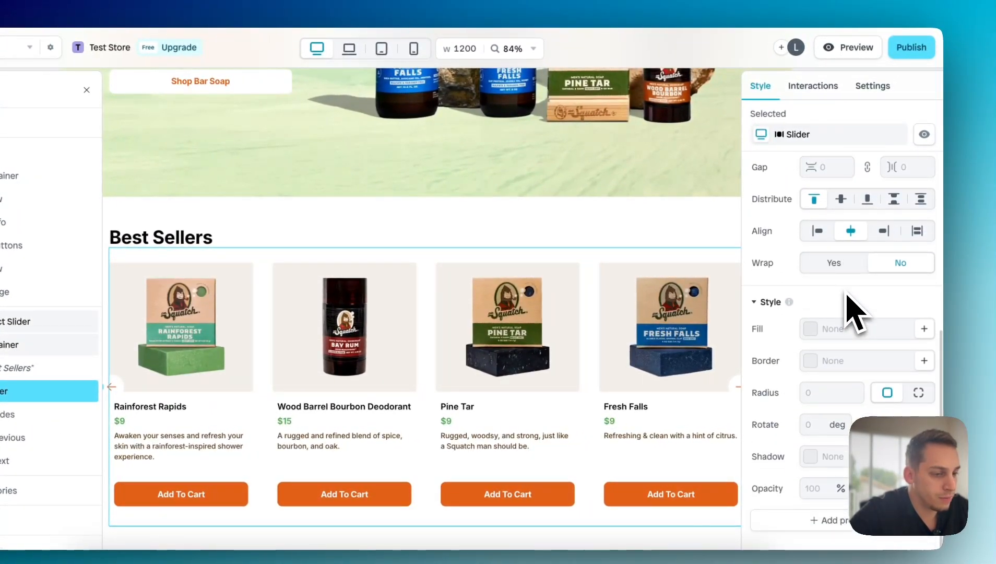
Step: Select the Best Sellers card in the Categories section and examine its interaction settings
scroll(567, 266, "down", 5)
scroll(545, 245, "down", 2)
left_click(234, 228)
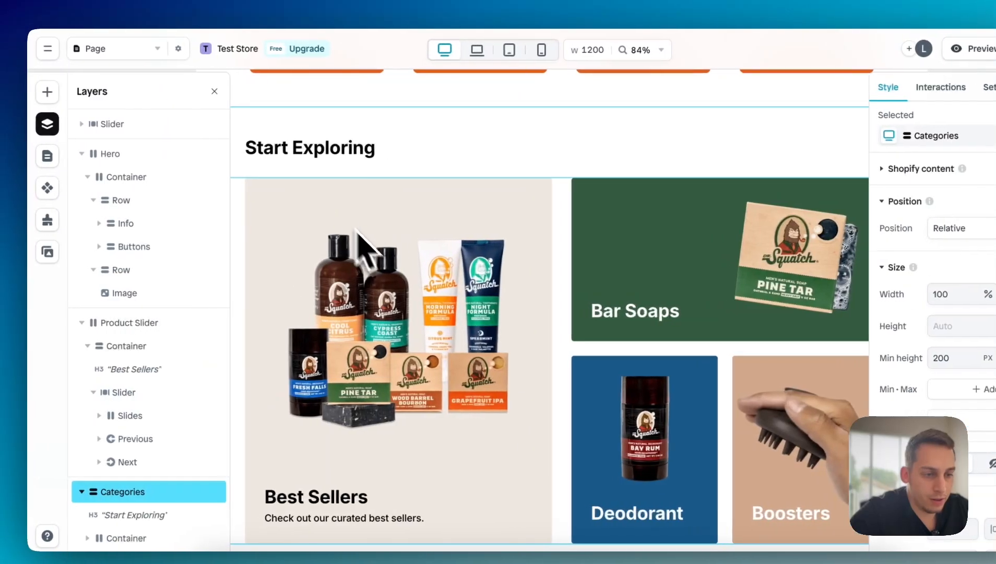
double_click(259, 258)
scroll(258, 258, "down", 1)
scroll(397, 279, "down", 3)
scroll(399, 282, "down", 5, "ctrl")
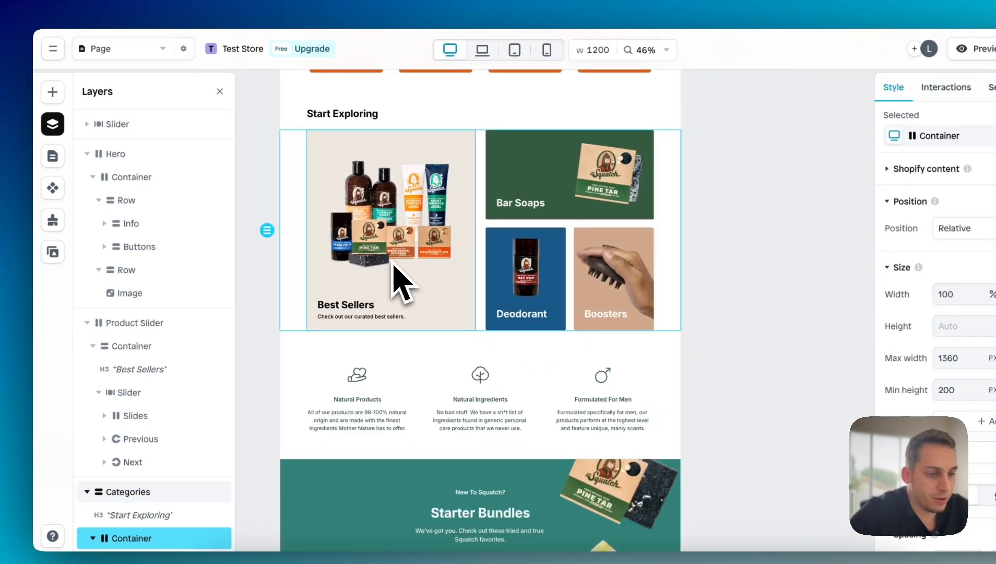
left_click(362, 309)
left_click(353, 313)
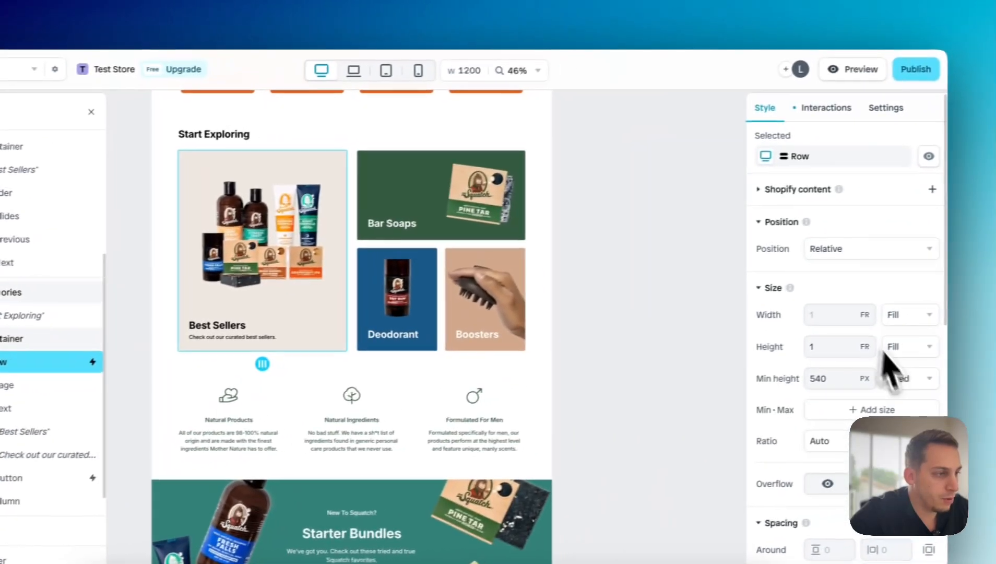
left_click(954, 88)
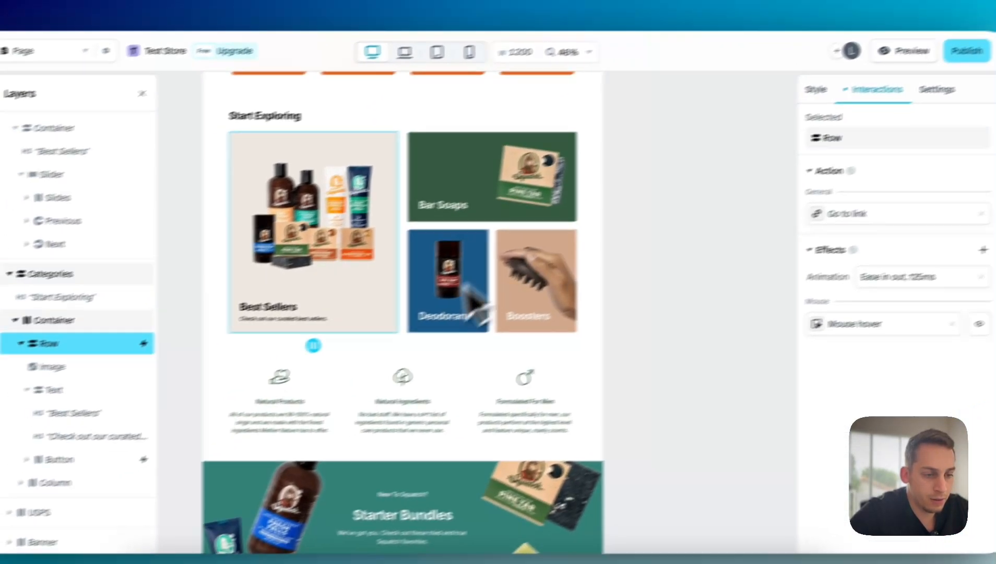
Step: Examine the remaining sections down to the end of the page, selecting the Starter Bundles banner, Subscribe & Save and Reviews
scroll(467, 322, "down", 5)
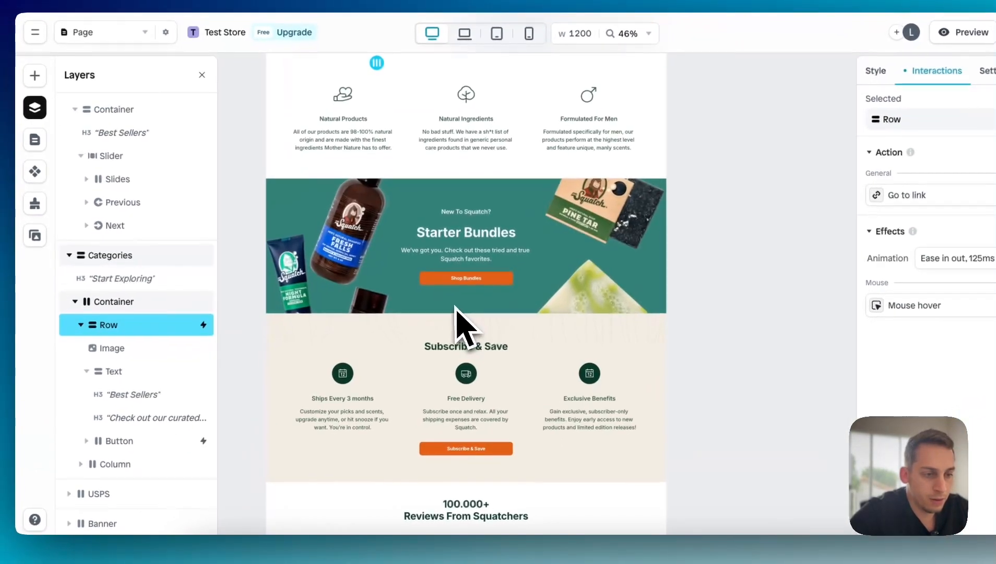
left_click(373, 291)
scroll(334, 313, "down", 3)
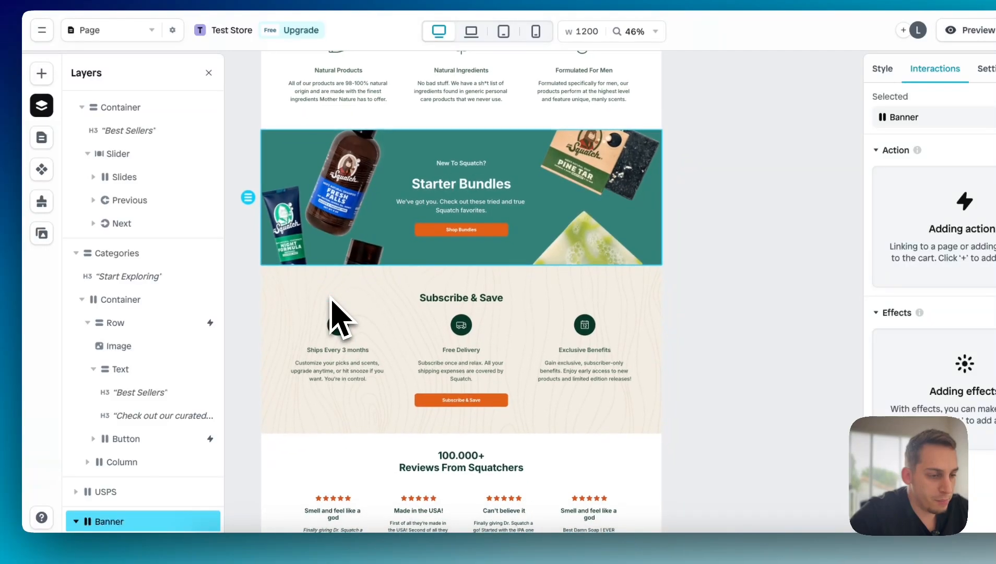
left_click(311, 230)
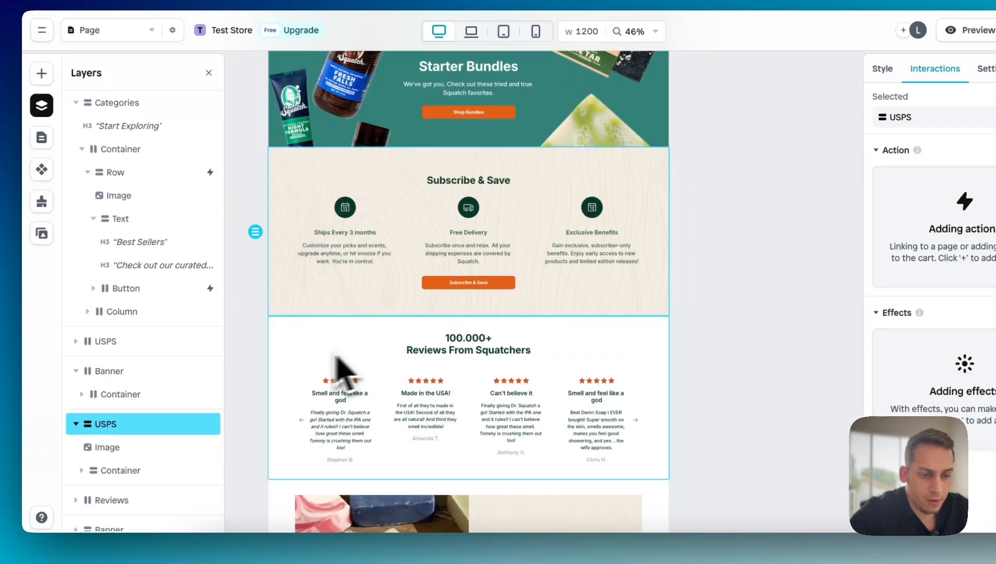
scroll(400, 313, "down", 2)
scroll(402, 298, "down", 2)
left_click(282, 215)
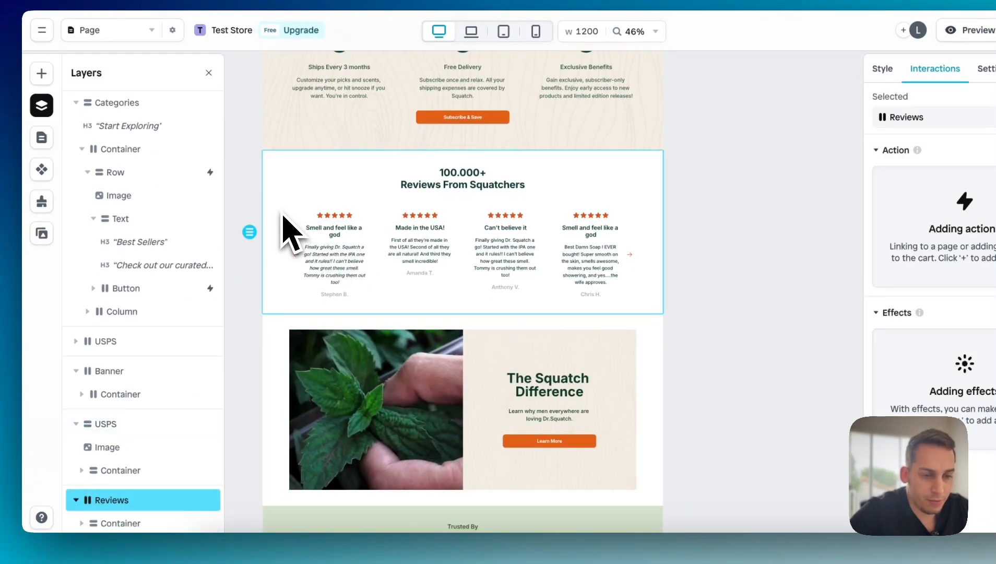
scroll(196, 393, "down", 2)
scroll(367, 262, "down", 4)
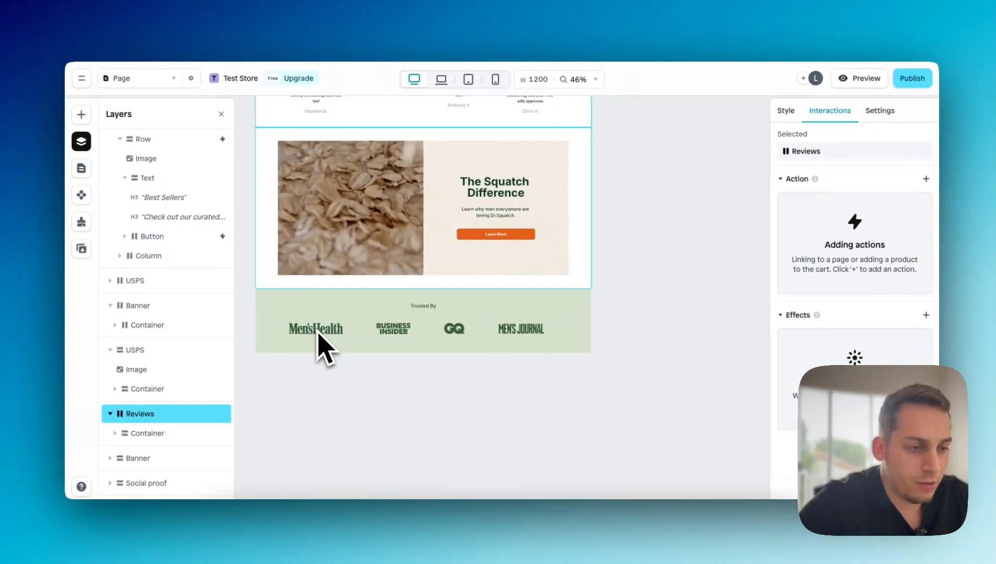
scroll(325, 349, "down", 3)
scroll(321, 345, "up", 10)
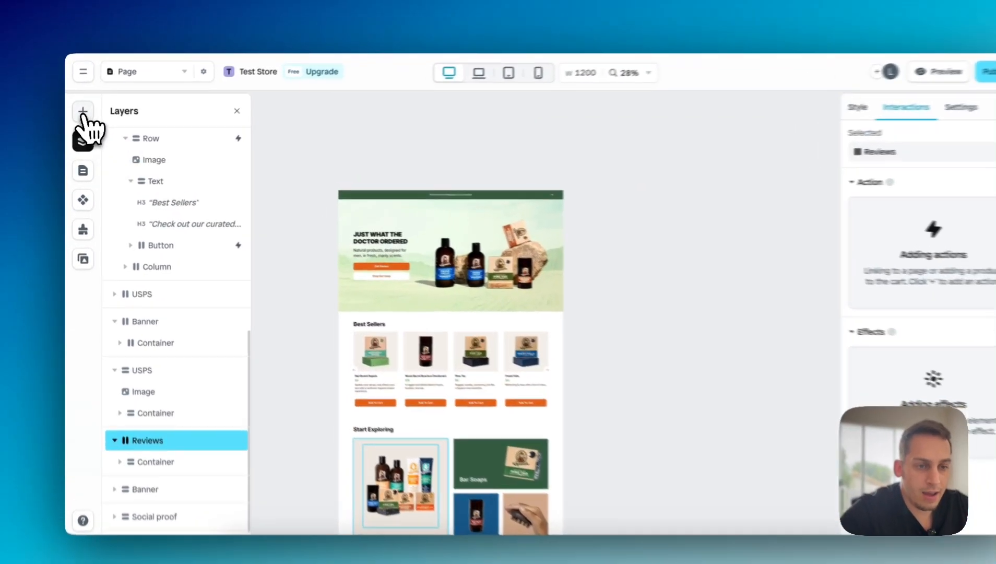
Step: Insert the SkinClinic product highlight section from the popular section templates between the Hero and the Product Slider
left_click(81, 116)
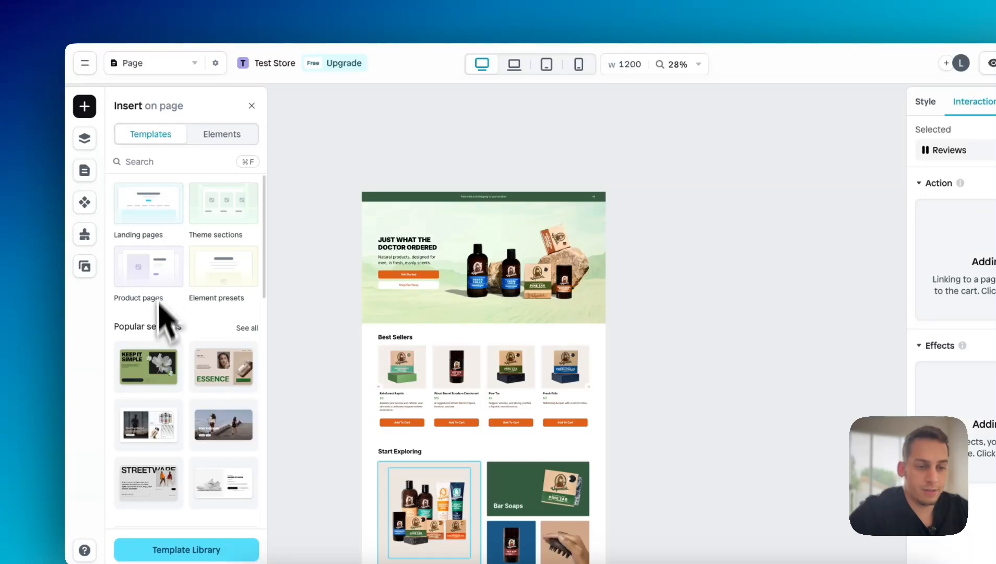
scroll(180, 374, "down", 1)
scroll(392, 313, "up", 1)
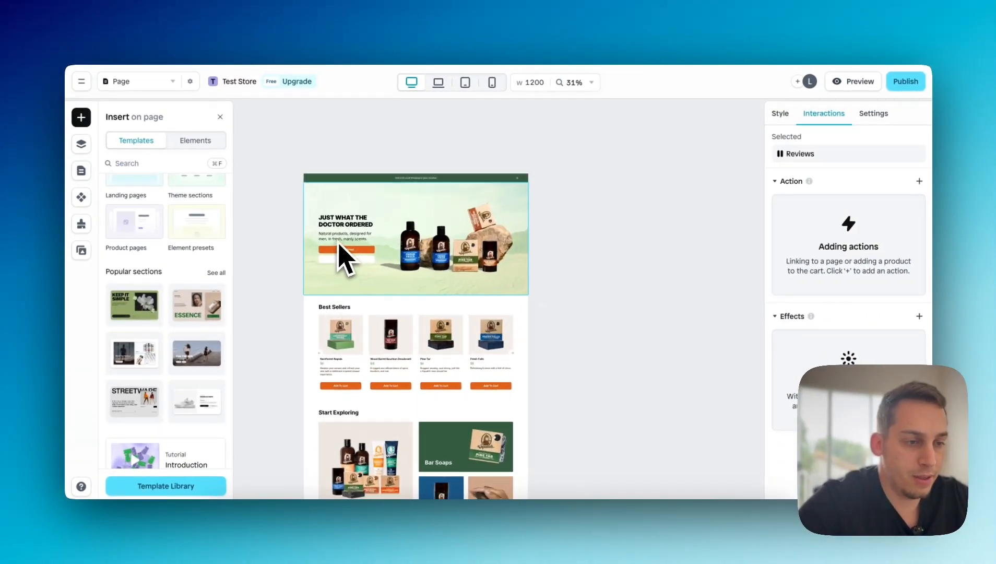
scroll(345, 258, "up", 5)
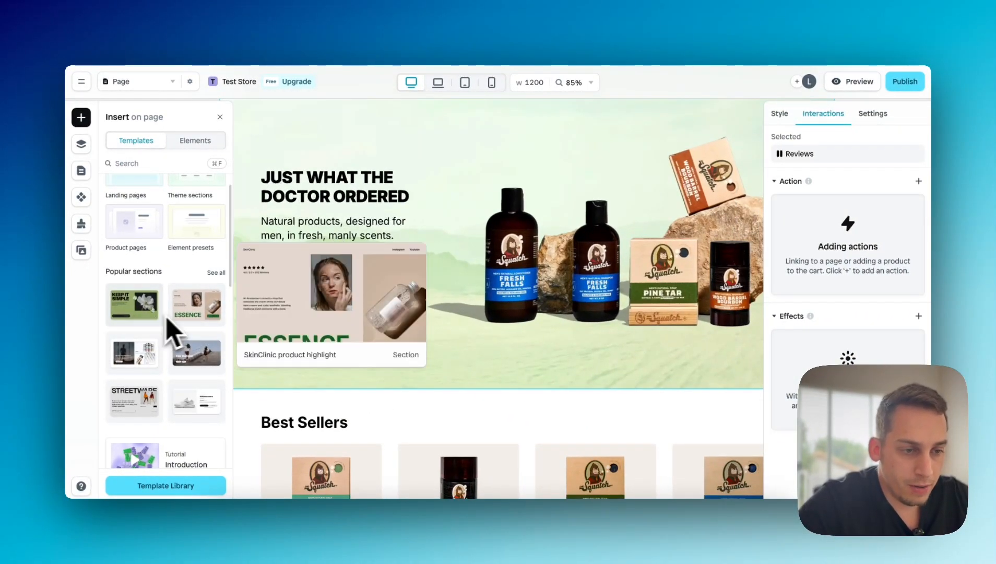
left_click_drag(182, 304, 431, 393)
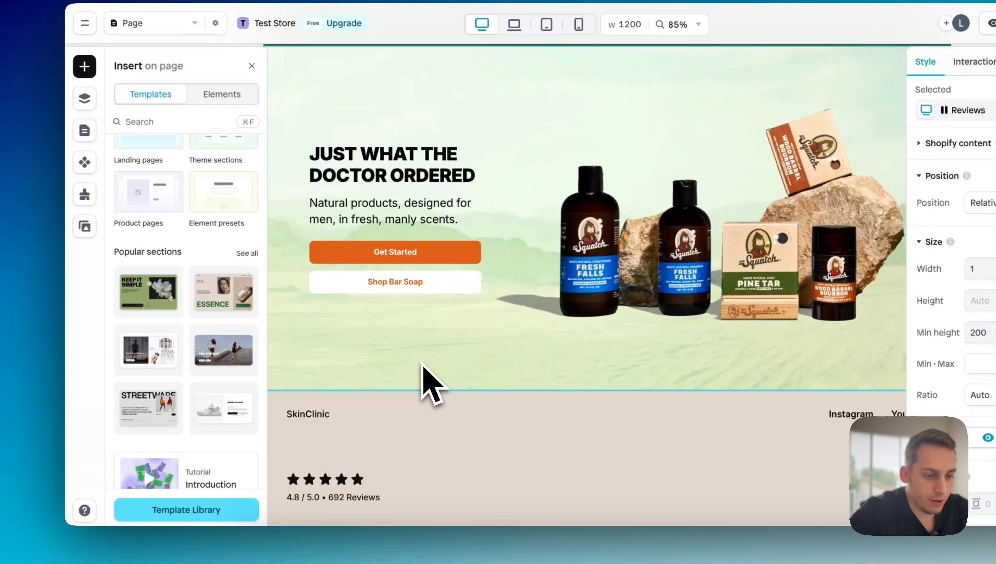
Step: Copy the star rating row from the SkinClinic section into the Hero's text row, below the buttons
scroll(423, 378, "down", 4)
left_click(381, 404)
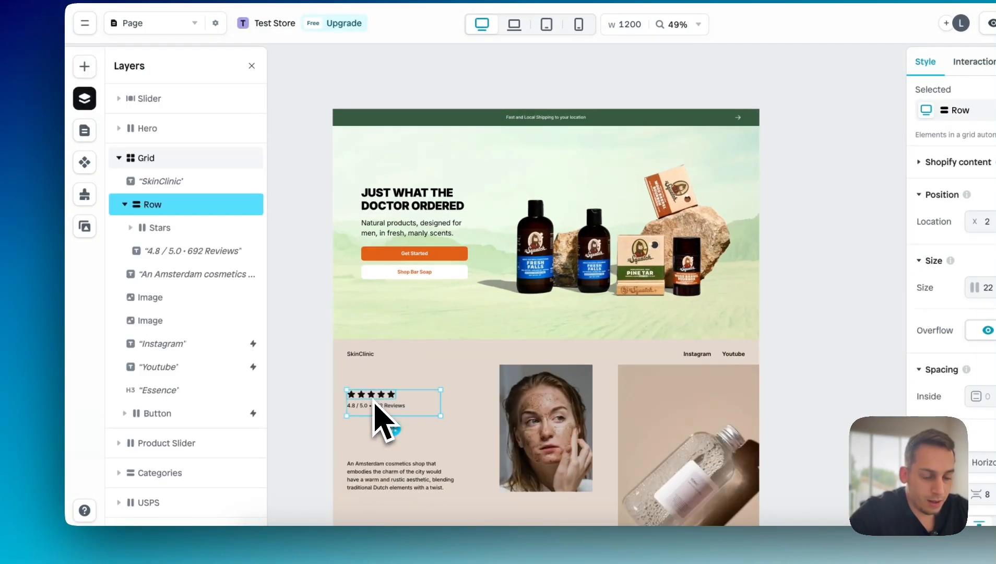
key("super+c")
left_click(393, 272)
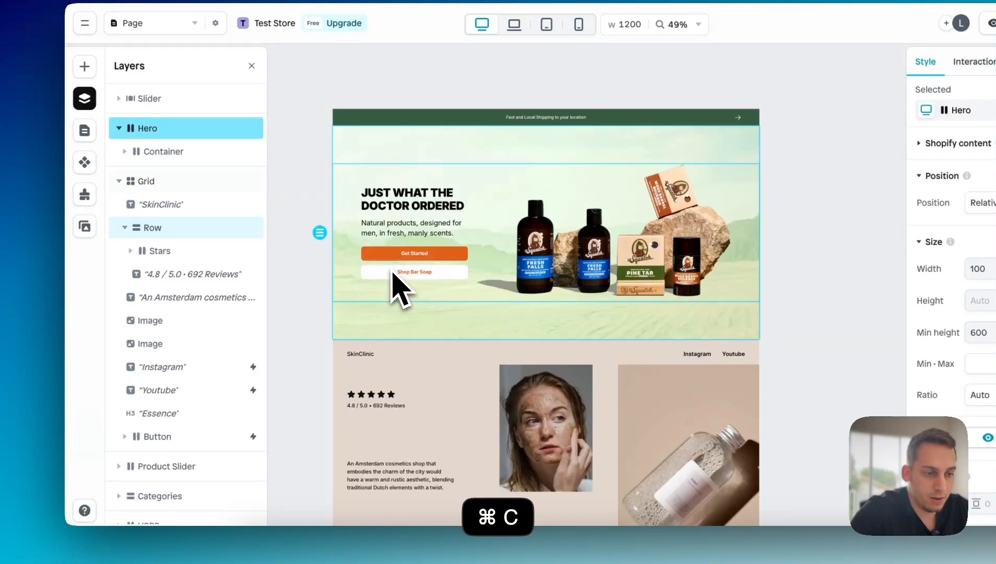
left_click(380, 280)
key("super+v")
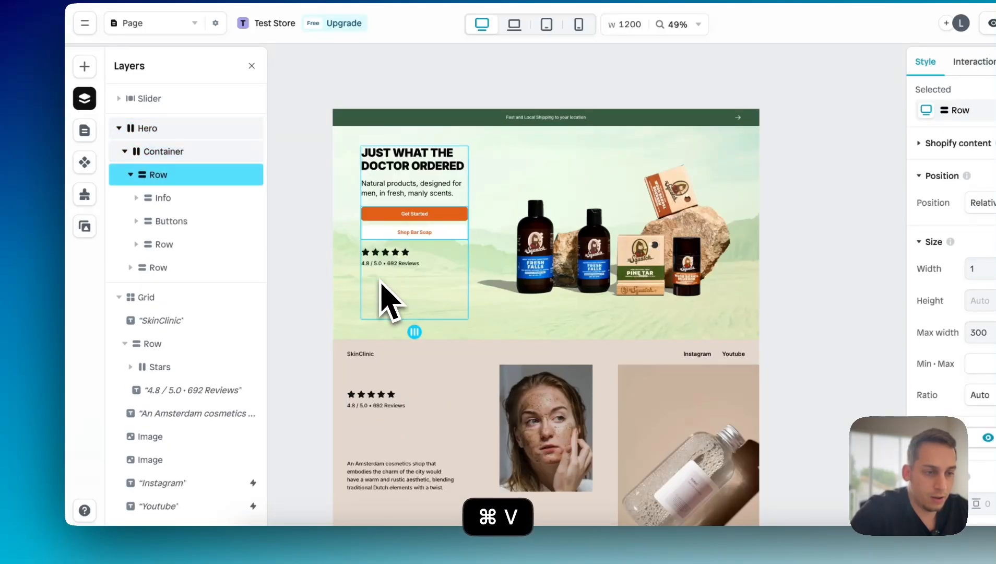
Step: Clear the minimum height of the copied star rating row in the Hero
left_click(394, 265)
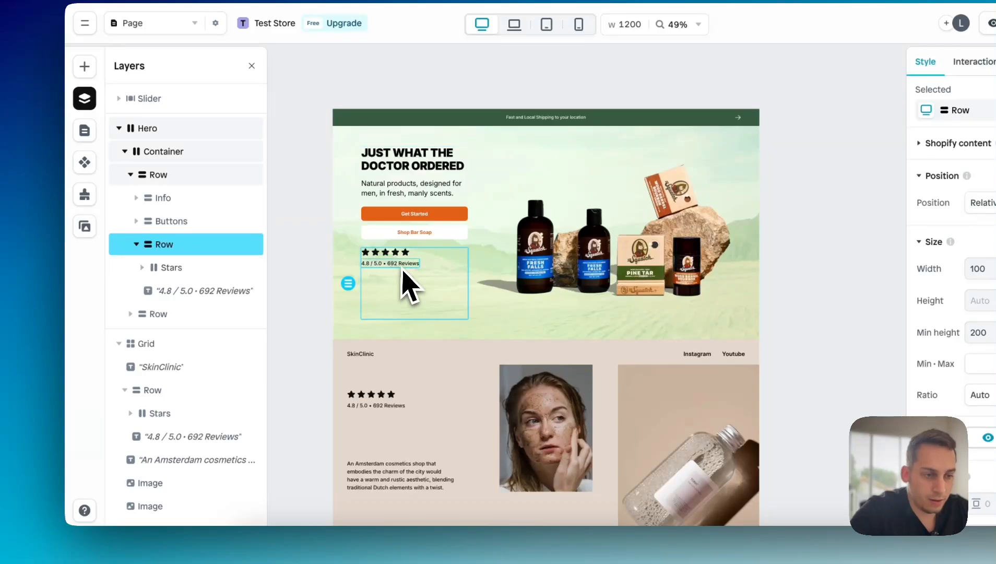
left_click(396, 264)
left_click(187, 267)
left_click(180, 244)
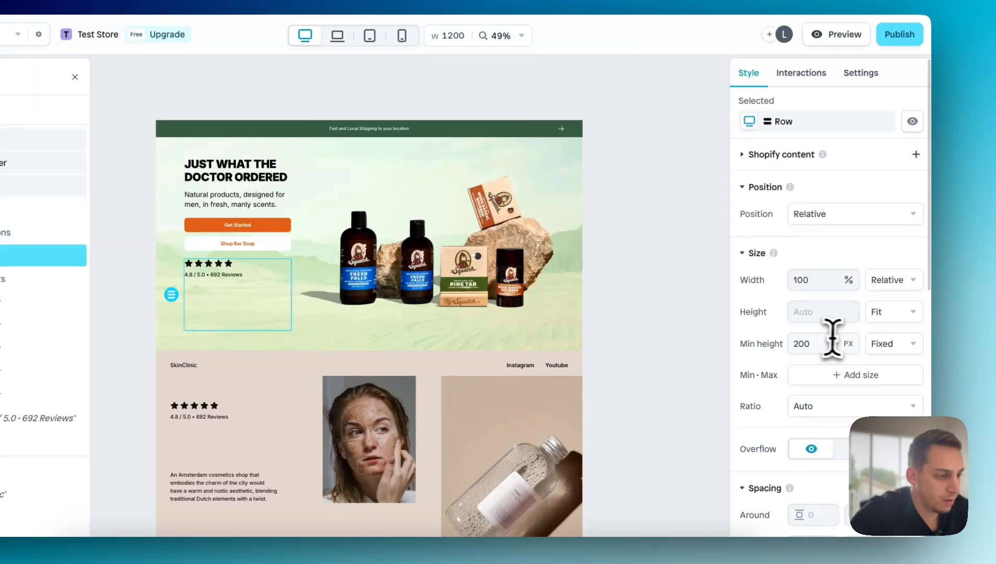
key("BackSpace")
key("BackSpace")
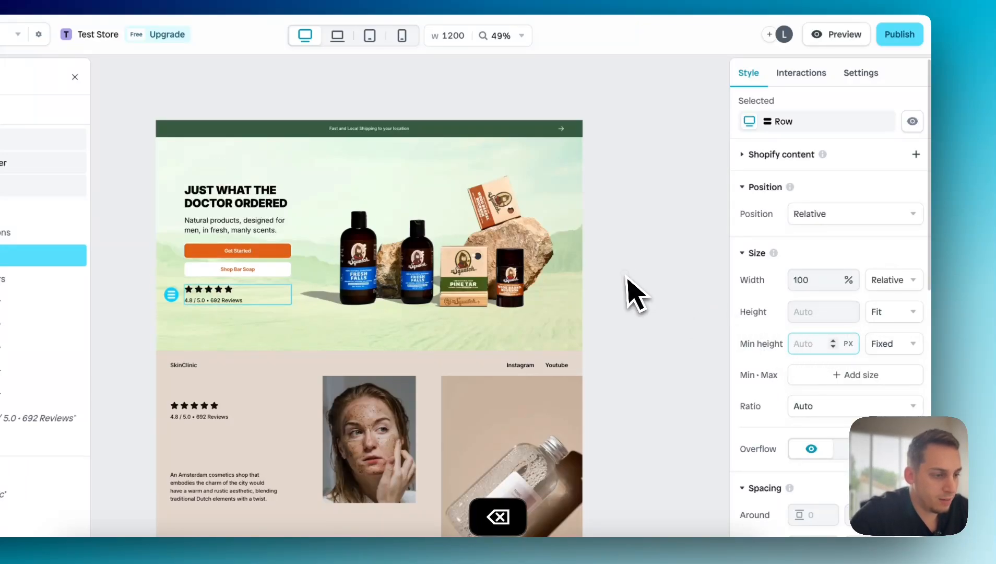
left_click(626, 277)
scroll(279, 236, "up", 5)
scroll(264, 232, "down", 2)
scroll(264, 232, "left", 1)
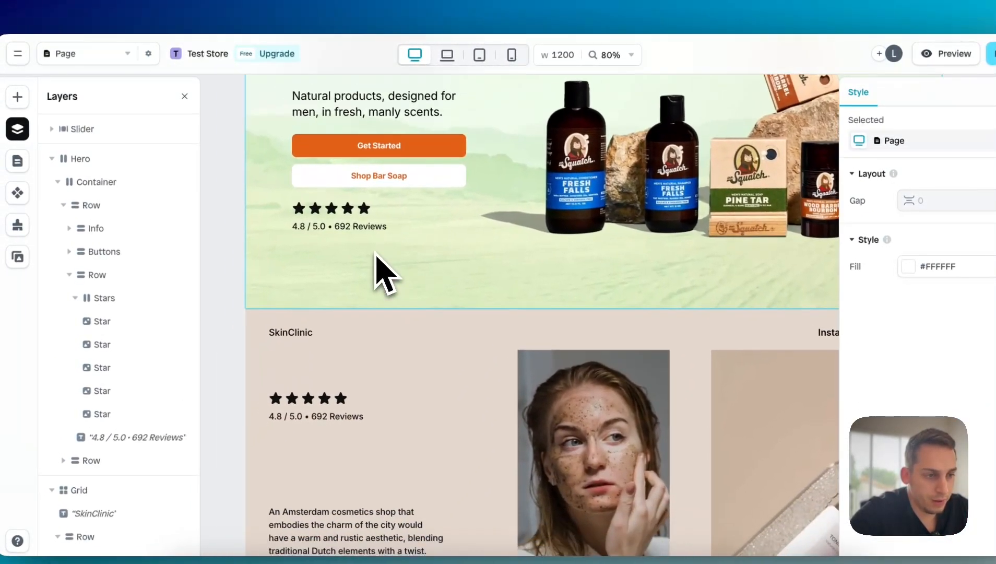
Step: Look over the Hero with its star rating and select one of the individual star icons
scroll(375, 252, "down", 5)
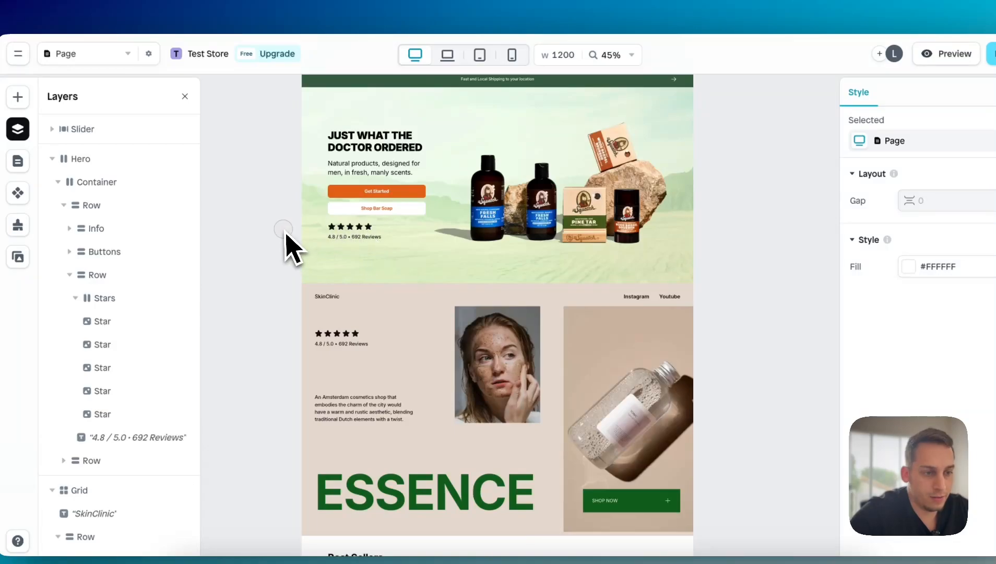
left_click(344, 236)
scroll(345, 236, "up", 5)
left_click(328, 241)
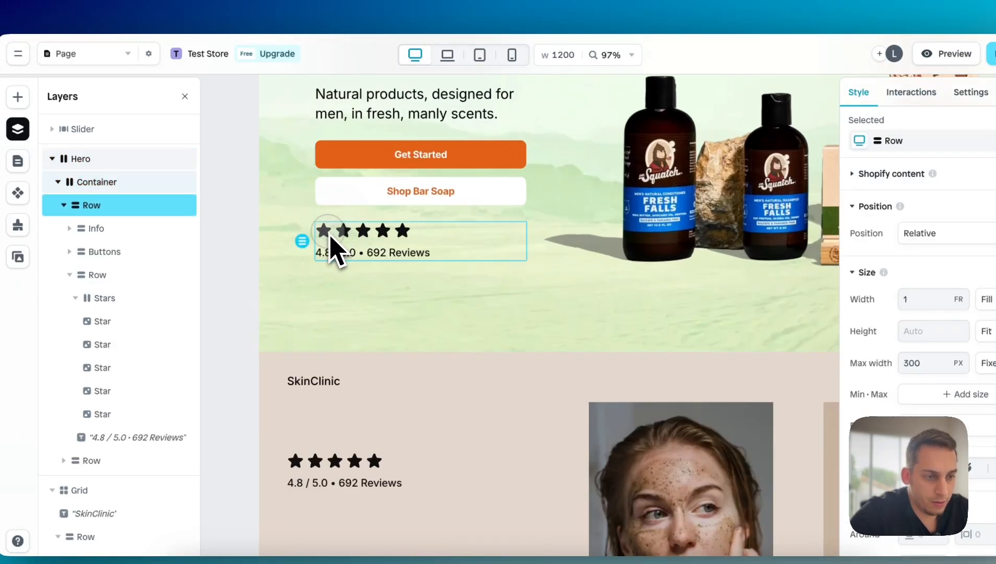
double_click(330, 238)
left_click(330, 238)
scroll(326, 261, "down", 10)
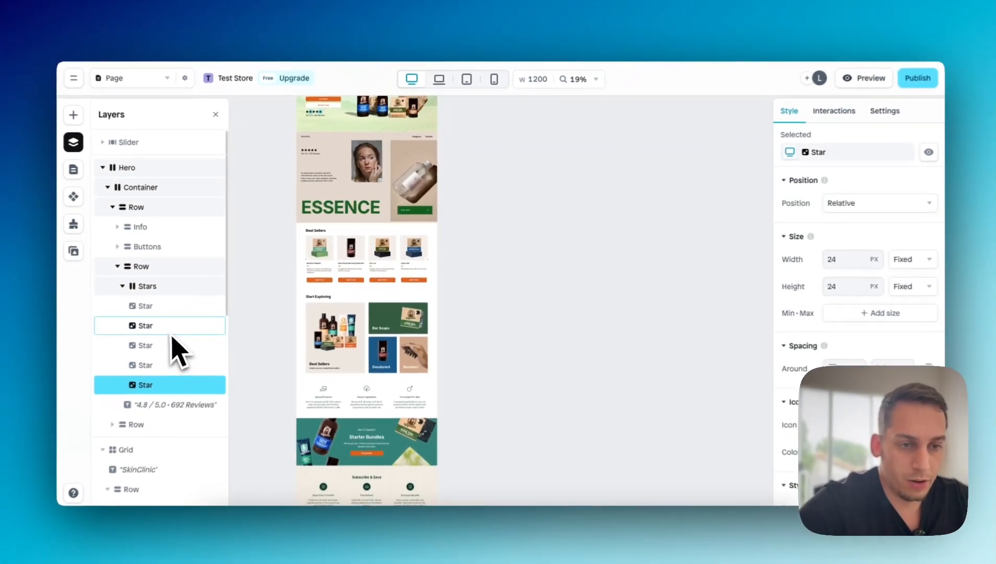
Step: Collapse the Hero and Grid sections in the layer structure
left_click(125, 188)
left_click(117, 168)
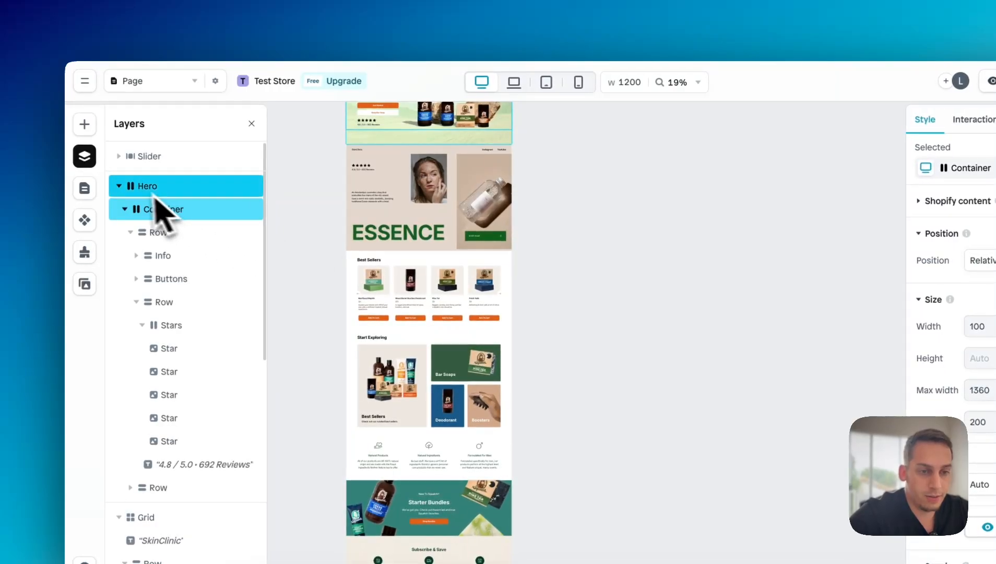
left_click(119, 187)
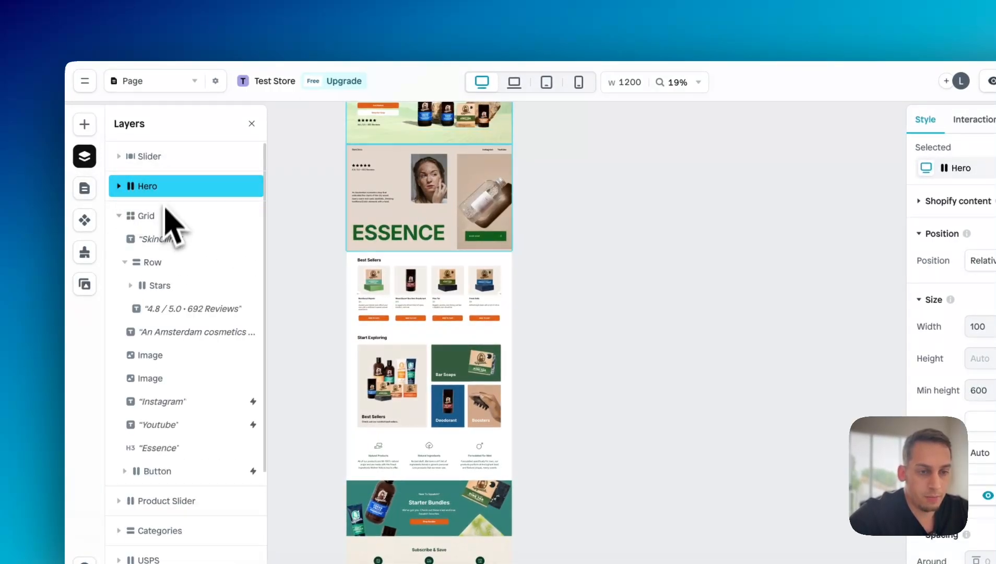
left_click(125, 220)
left_click(119, 215)
scroll(389, 240, "up", 2)
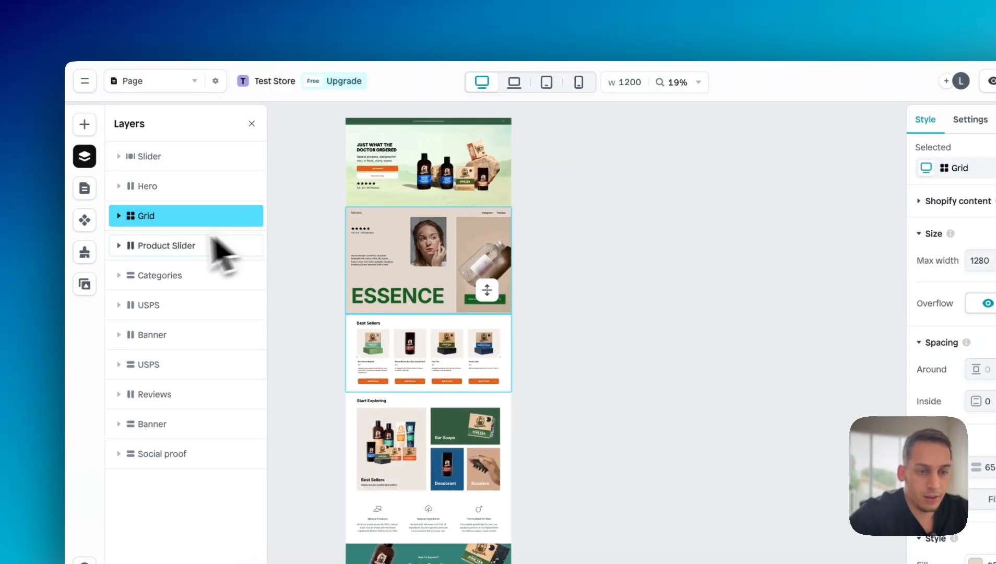
Step: Delete the announcement Slider section above the Hero
left_click(175, 156)
left_click(180, 202)
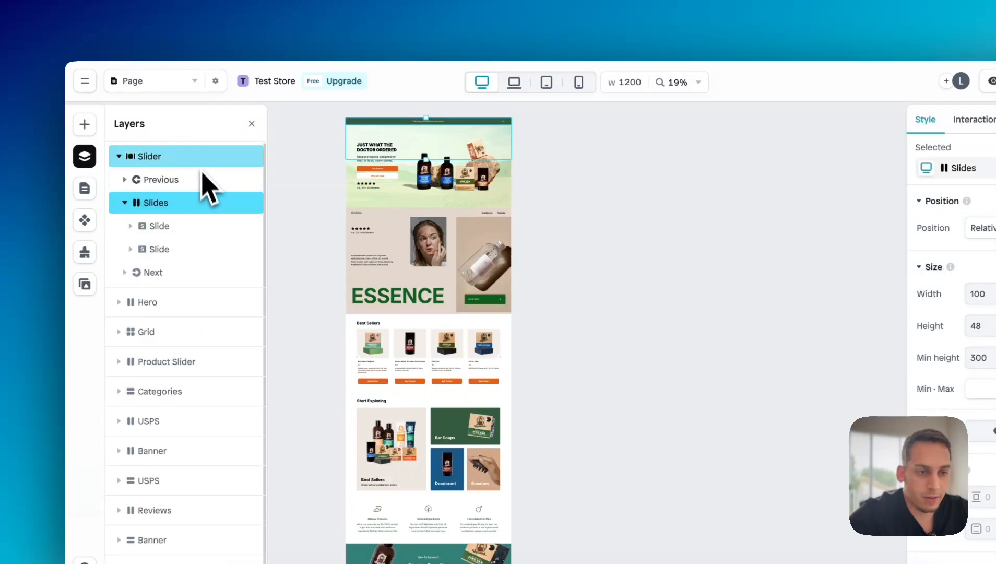
left_click(197, 156)
key("BackSpace")
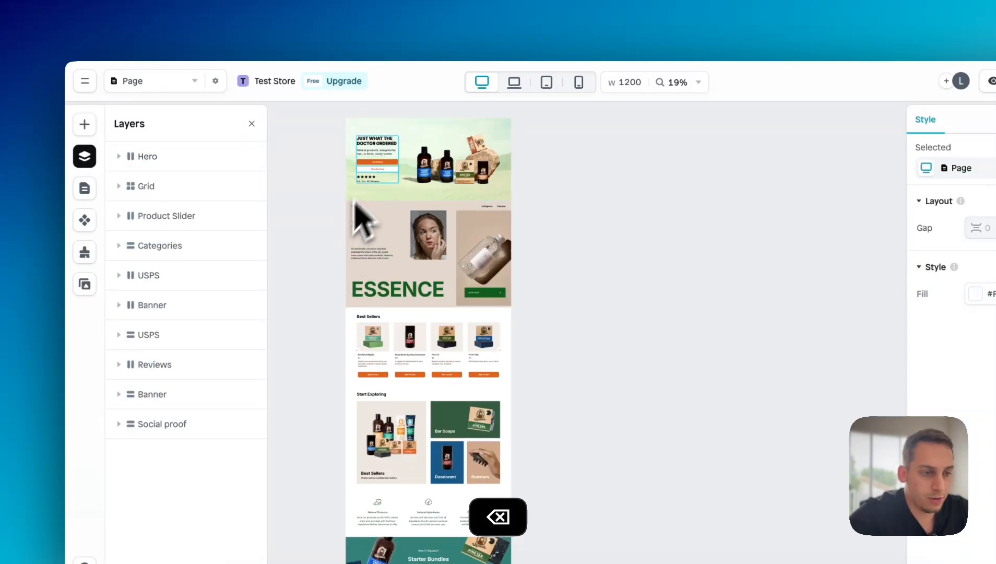
Step: Undo all recent edits to the page, back to the earliest state available
left_click(386, 162)
left_click(178, 158)
key("super+z")
key("super+z")
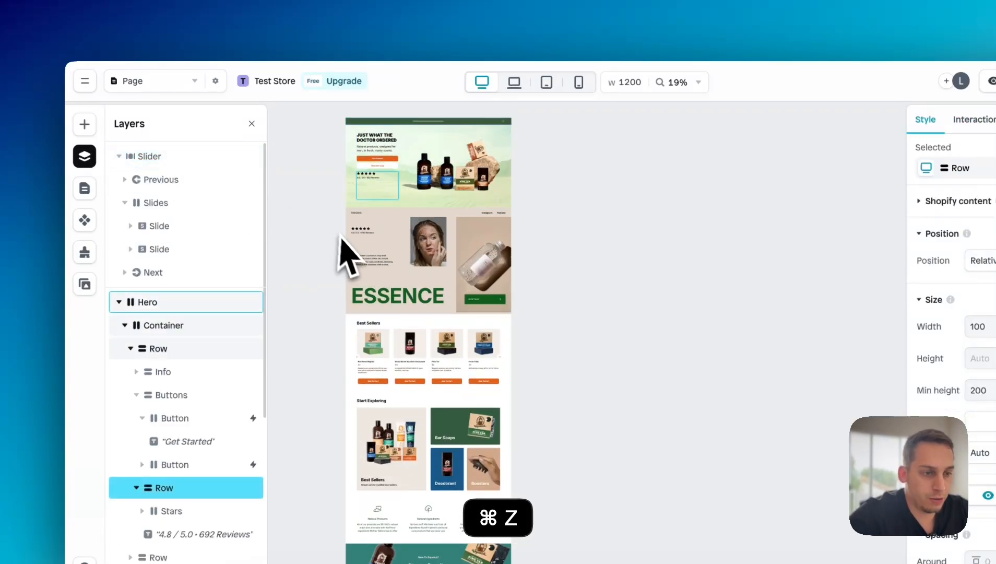
key("super+z")
key("super+z")
key("super+z")
key("super+z")
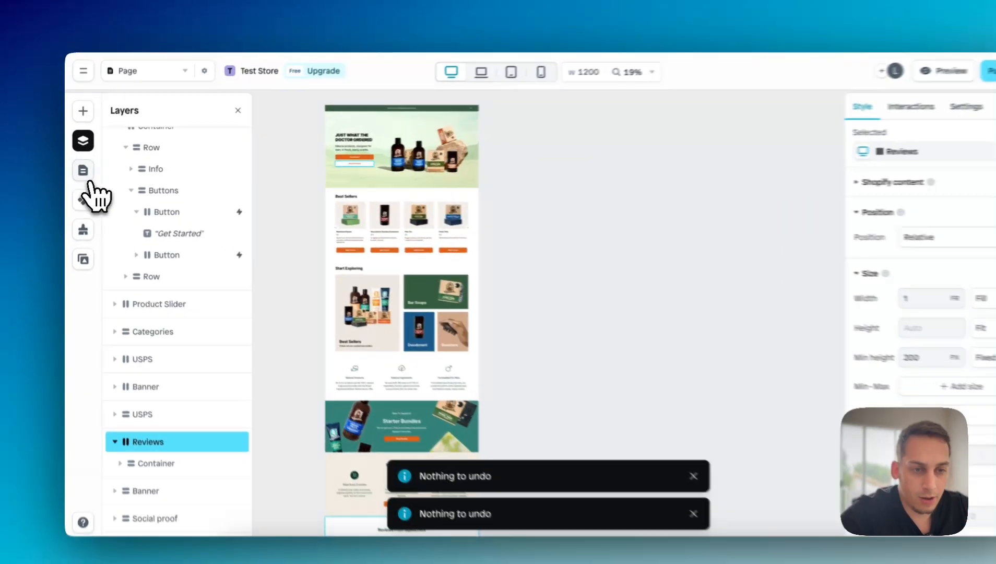
Step: Delete the existing page with all its contents and create a new empty page to build from scratch
left_click(81, 170)
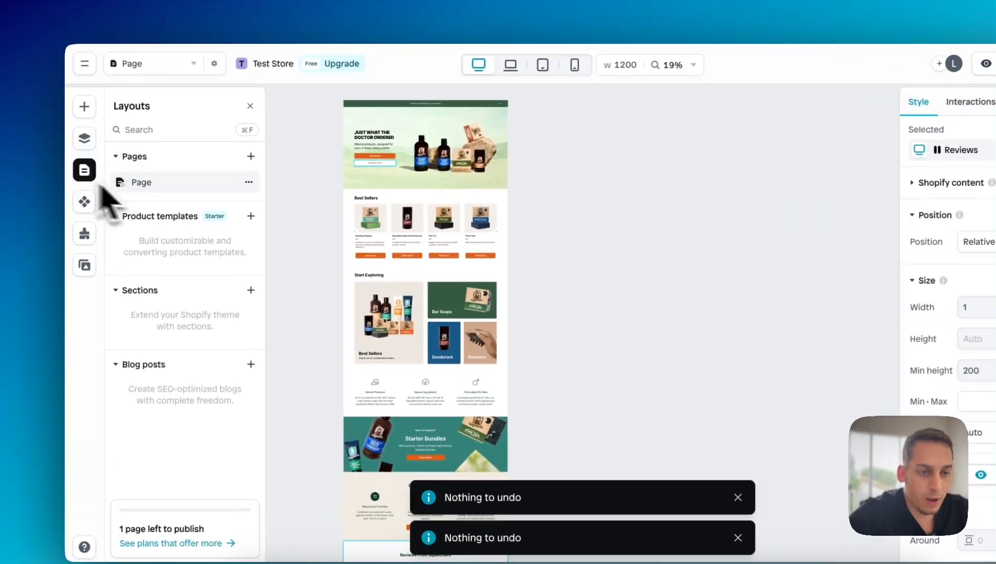
left_click(218, 180)
left_click(292, 262)
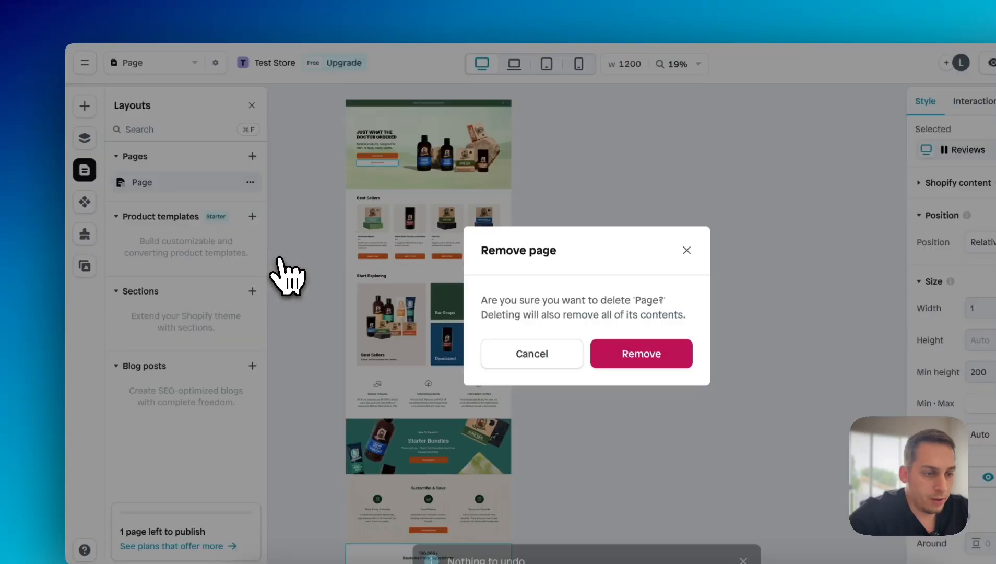
left_click(595, 324)
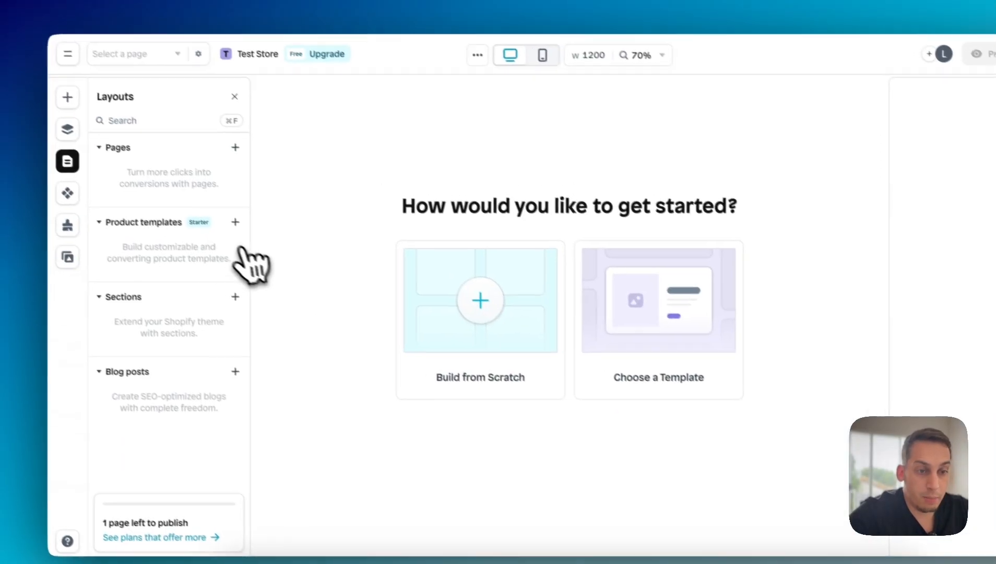
left_click(201, 123)
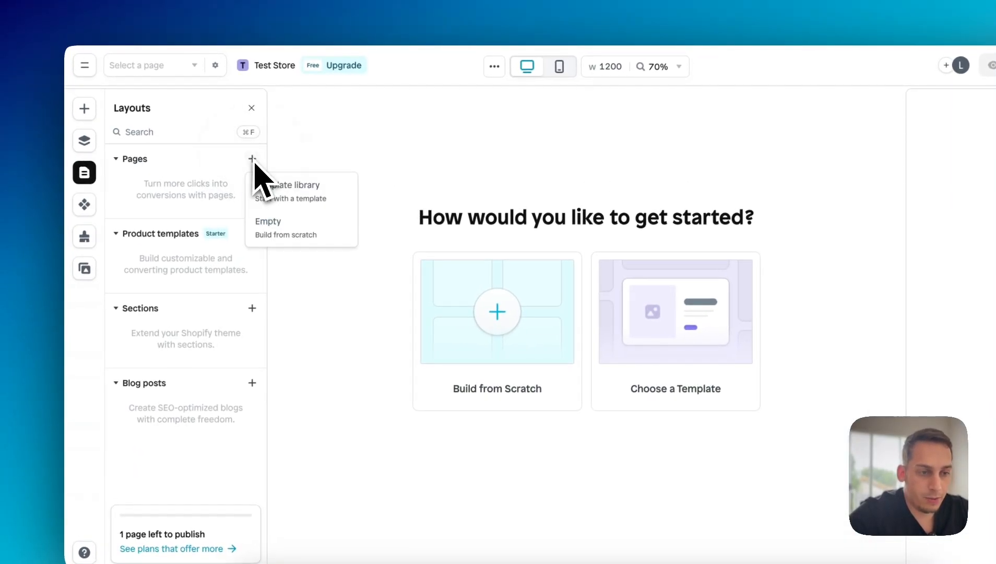
left_click(287, 232)
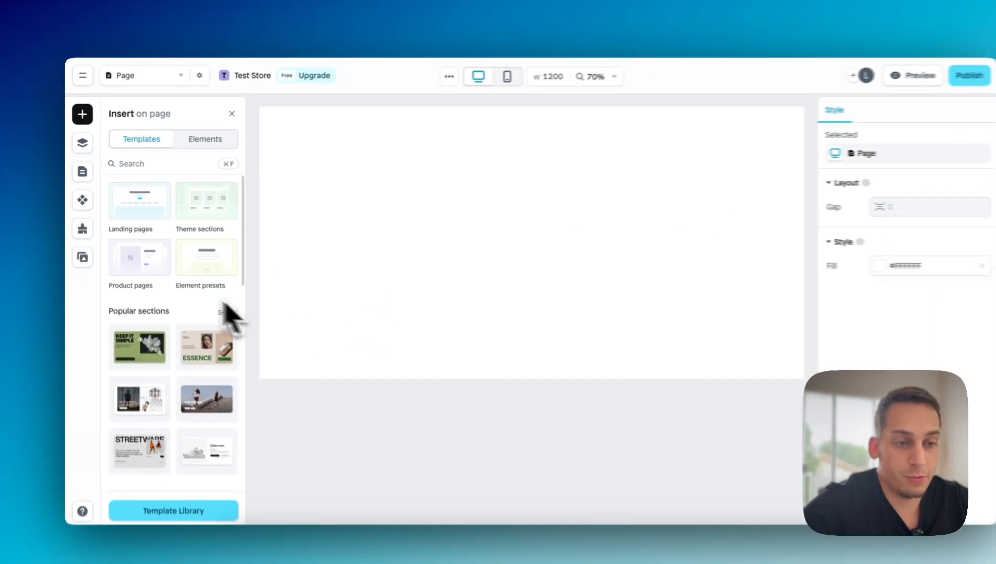
Step: Look through the popular sections, product pages, landing pages and element presets offered for insertion
scroll(143, 236, "down", 10)
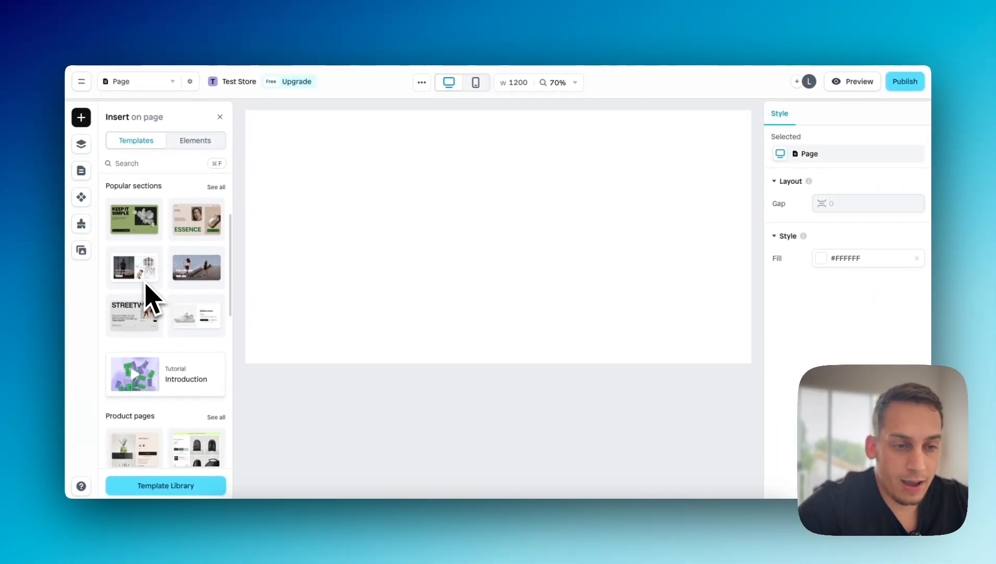
scroll(147, 298, "down", 10)
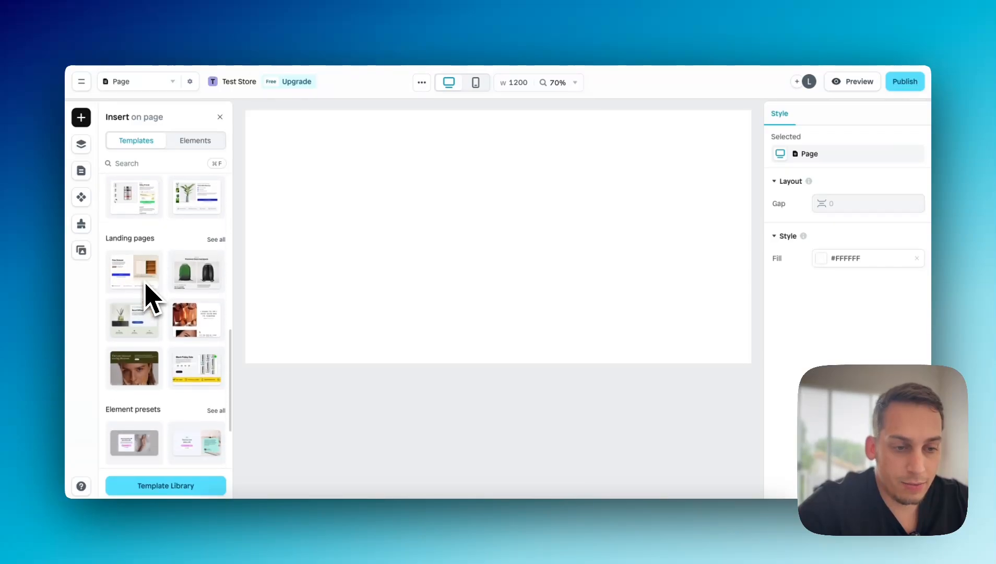
scroll(147, 298, "up", 5)
scroll(147, 297, "up", 5)
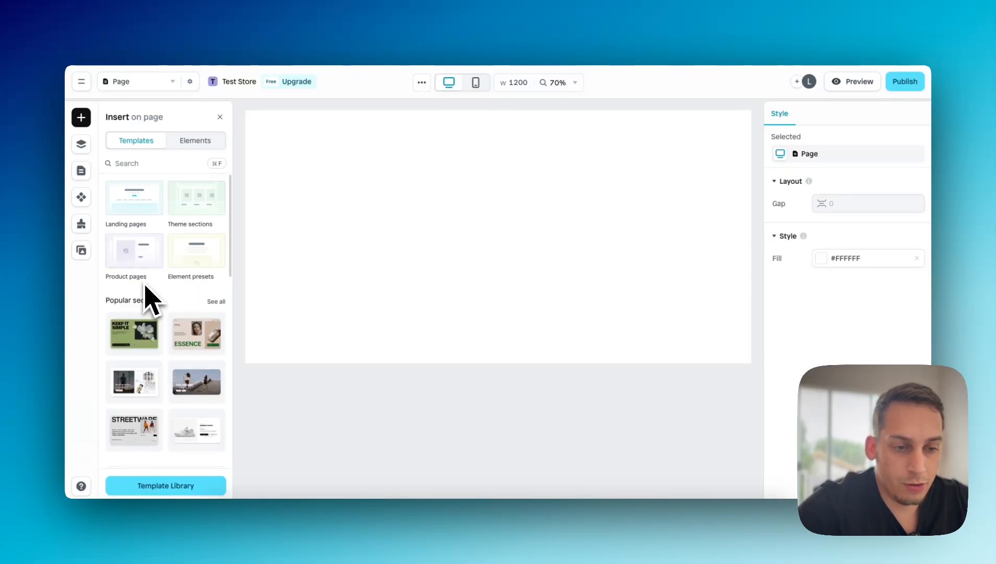
scroll(145, 285, "down", 1)
mouse_move(135, 398)
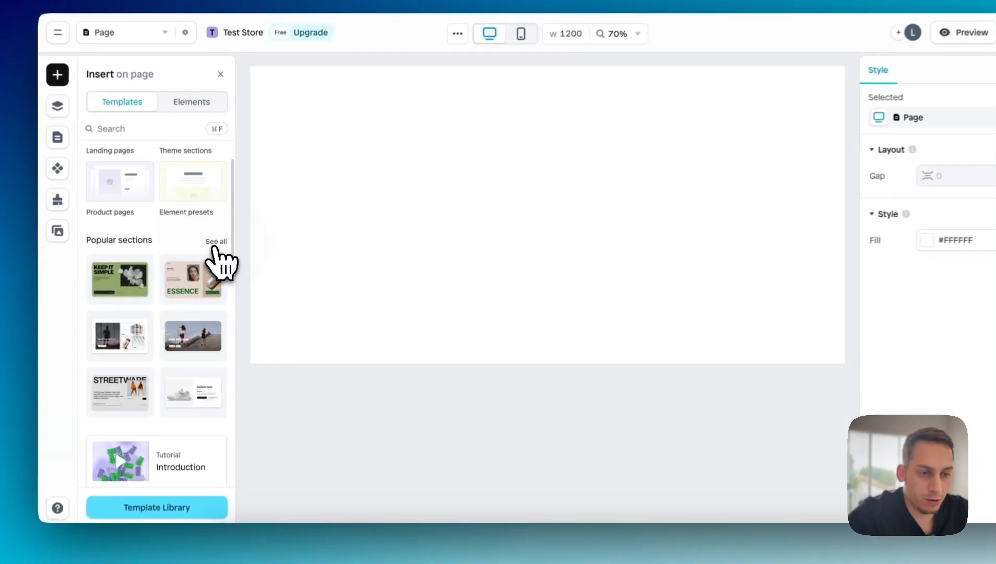
Step: Filter the full section template library by the Hero category and insert the "Hero with review" section into the page
left_click(216, 259)
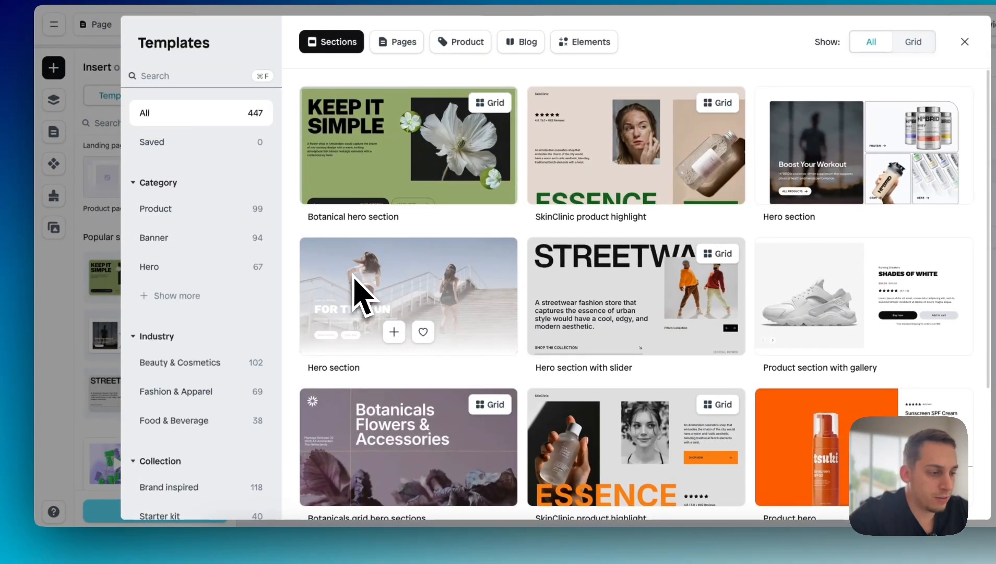
scroll(360, 289, "down", 4)
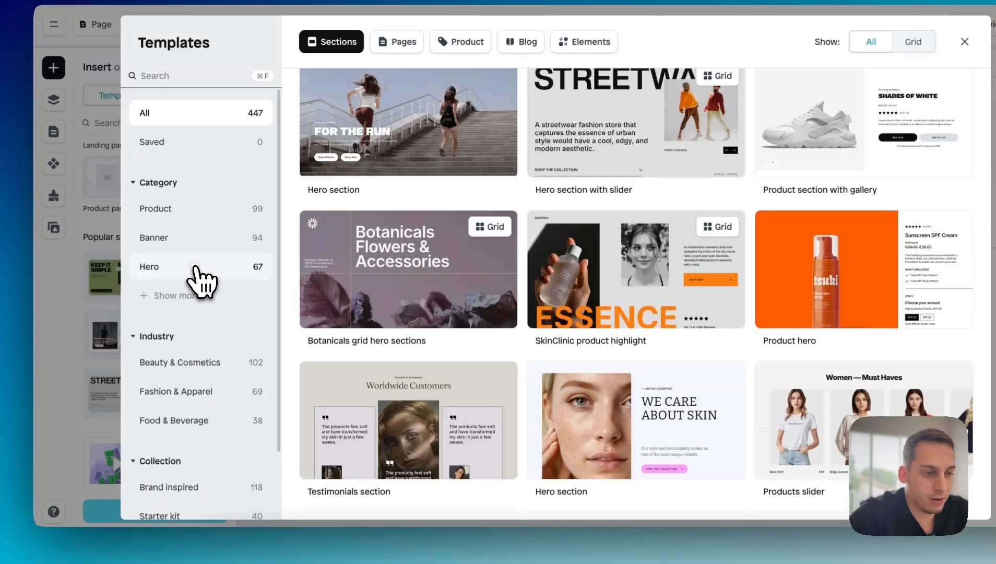
left_click(190, 268)
scroll(446, 326, "down", 2)
scroll(449, 344, "down", 4)
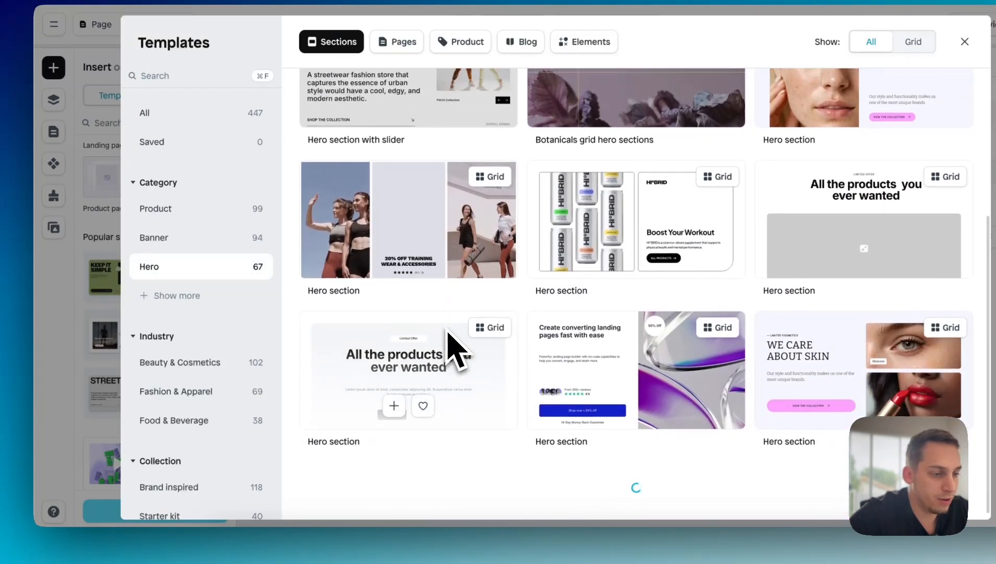
scroll(420, 409, "down", 4)
scroll(410, 408, "down", 4)
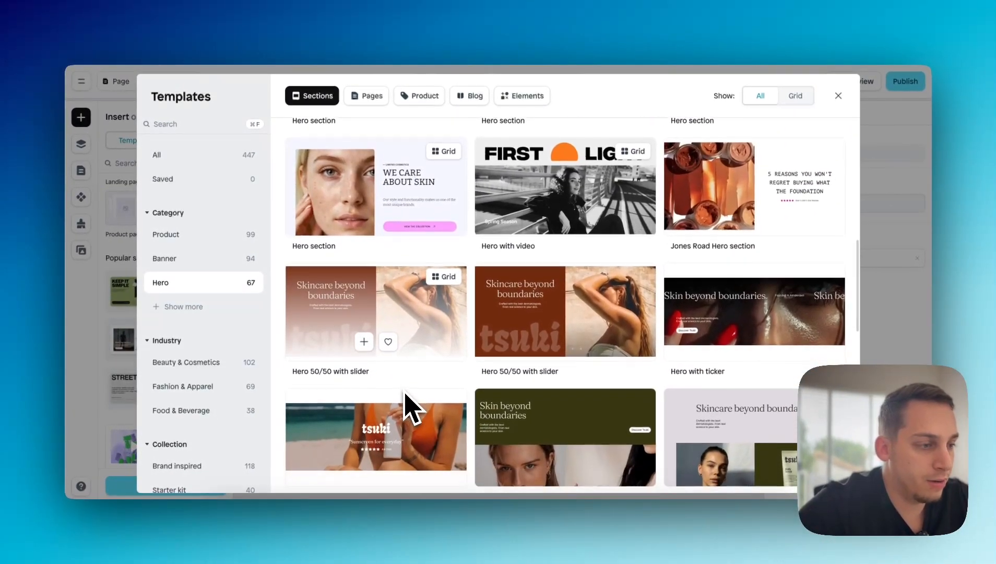
scroll(411, 410, "down", 4)
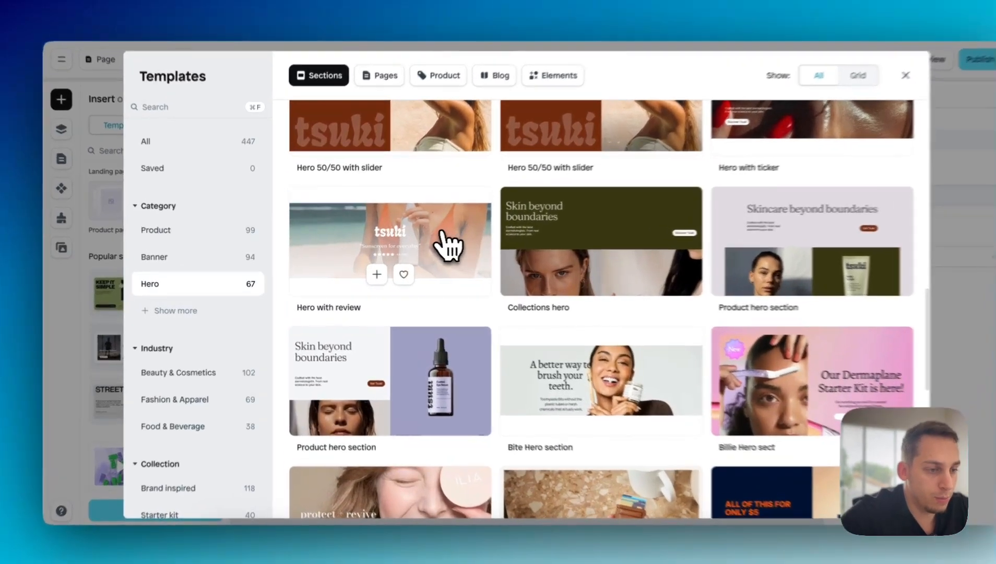
left_click(426, 249)
scroll(355, 247, "down", 5)
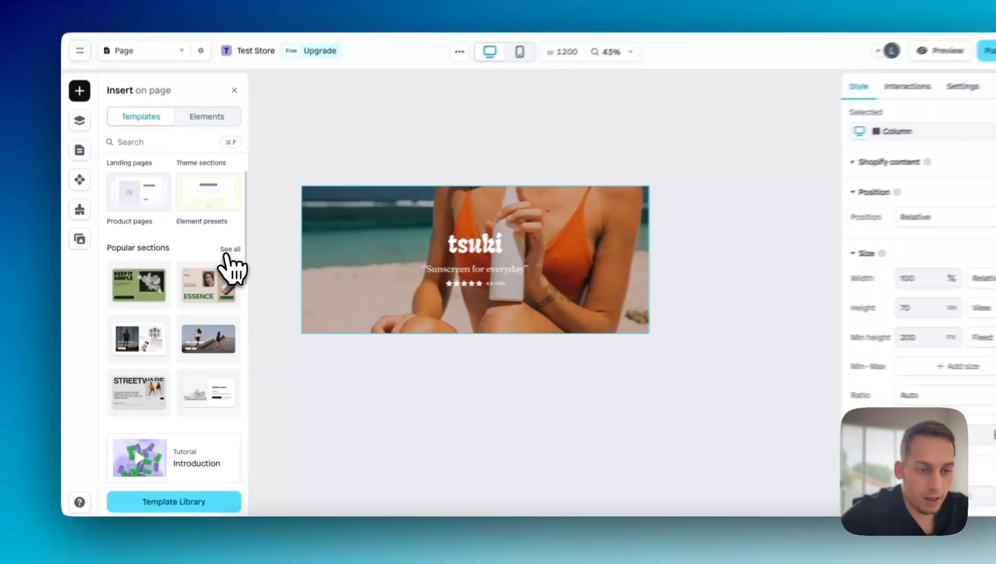
Step: Insert the "Product slider" section with featured products from the Product category of the section templates, below the hero
left_click(216, 259)
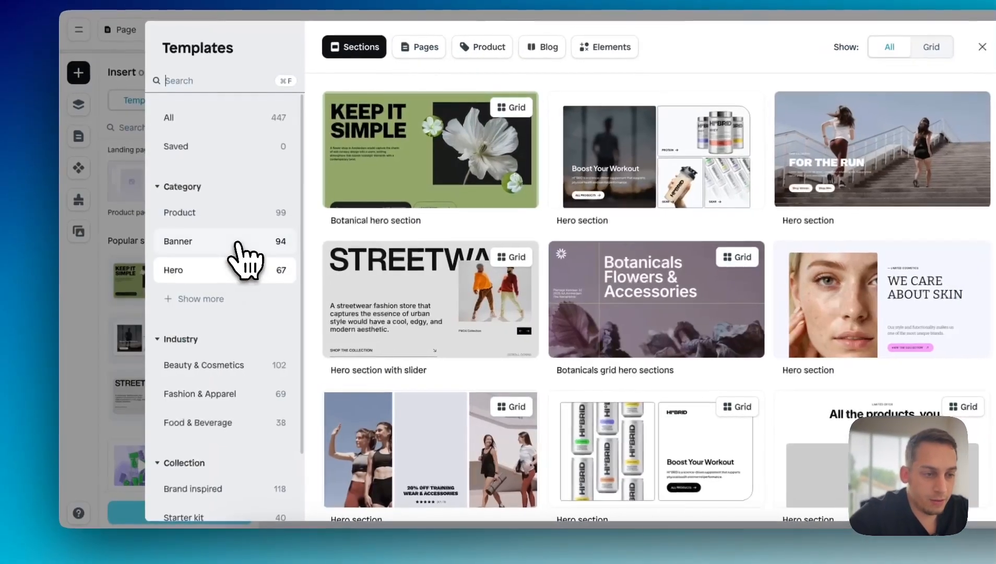
scroll(230, 366, "down", 3)
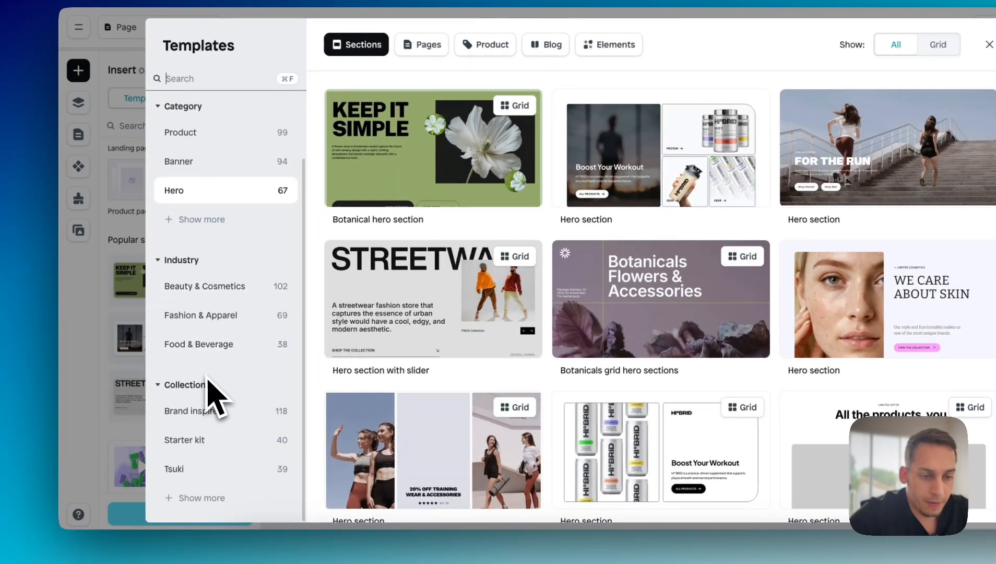
scroll(211, 391, "up", 3)
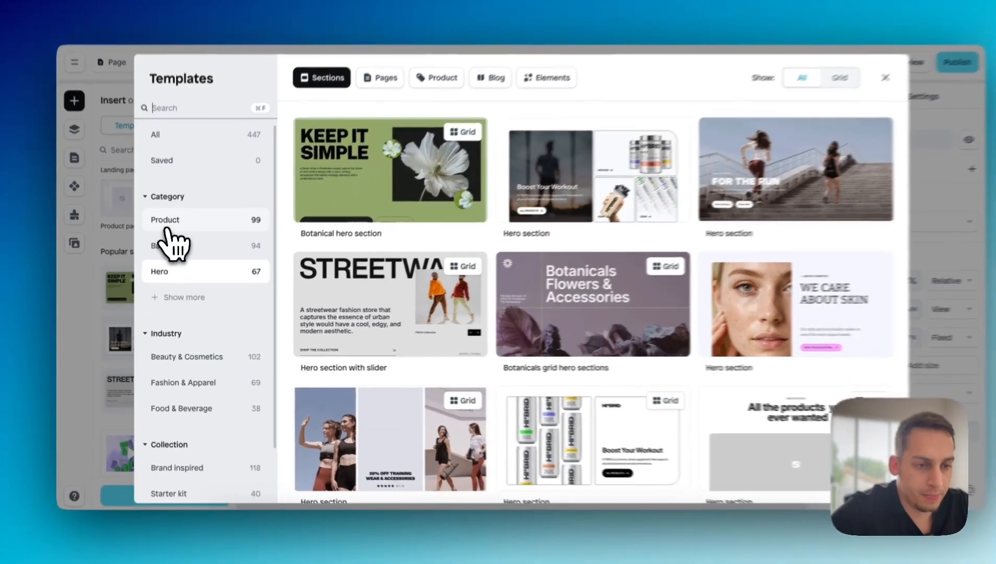
left_click(167, 230)
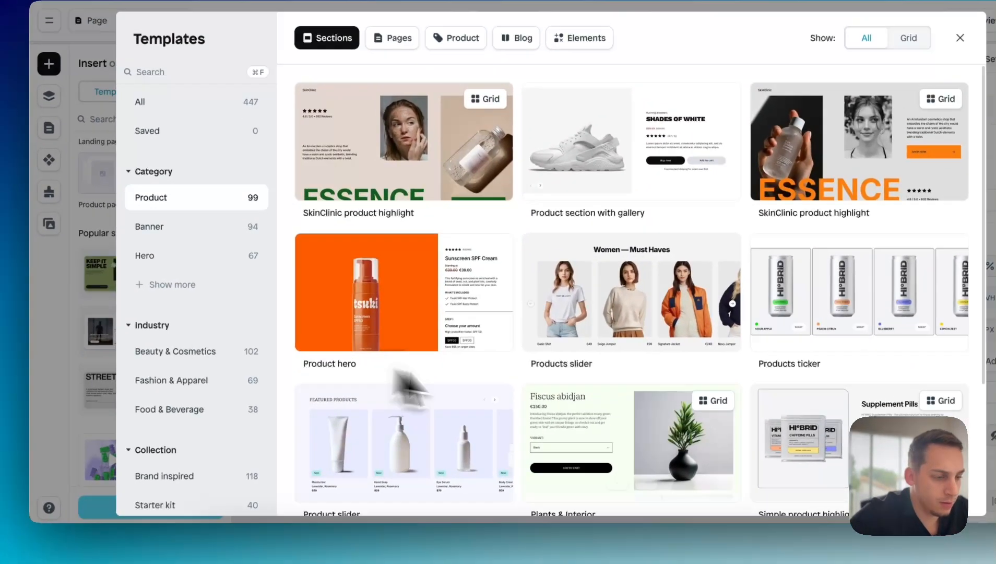
scroll(454, 375, "down", 2)
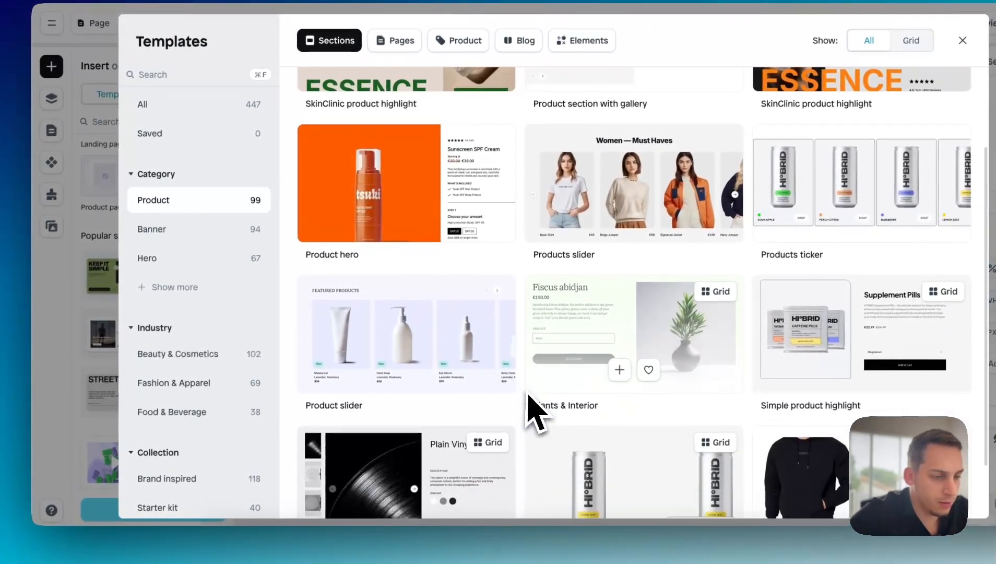
left_click(441, 323)
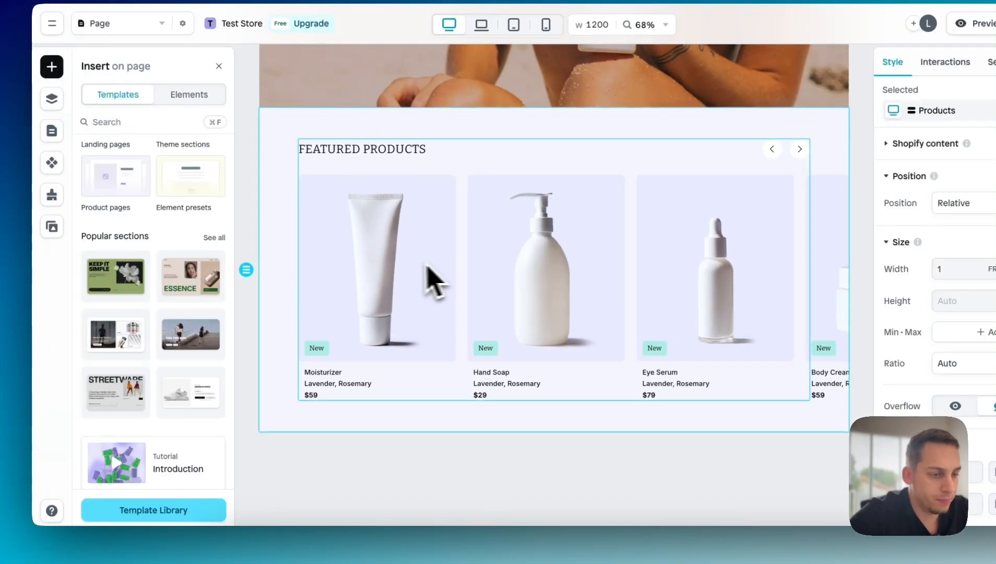
Step: Inspect the first product card's image row, then switch to the Shopify admin and open the store's products
left_click(433, 282)
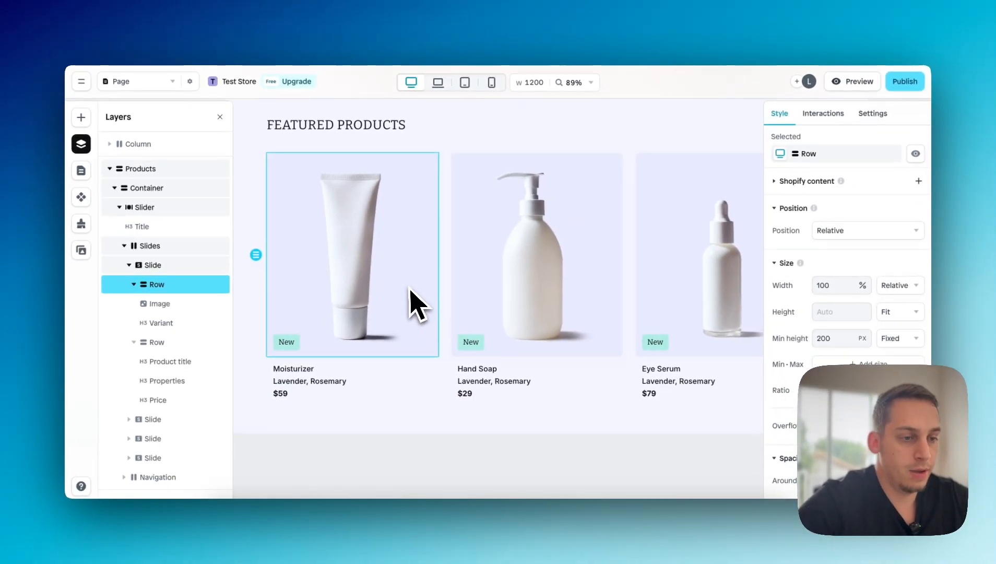
scroll(418, 308, "down", 5)
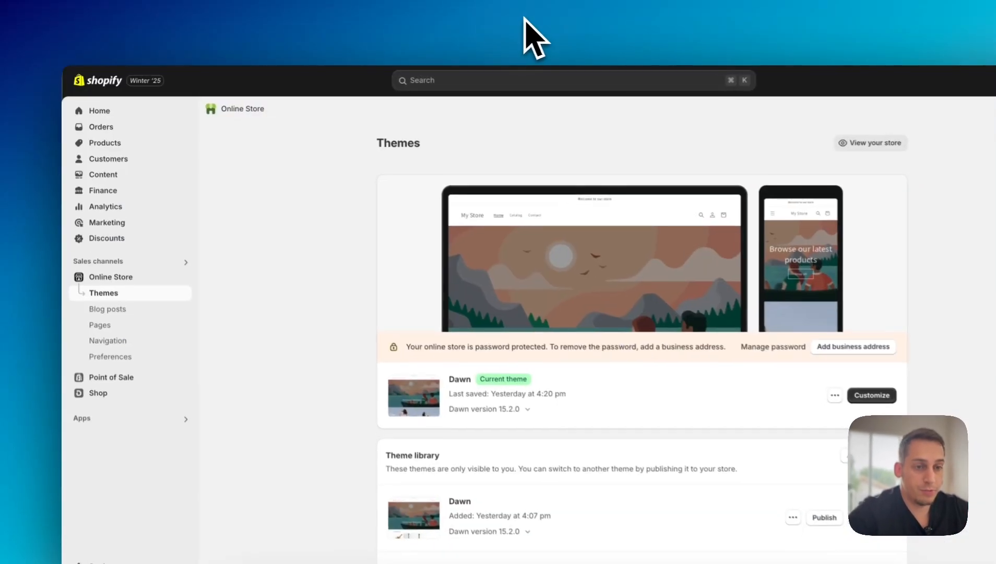
left_click(133, 146)
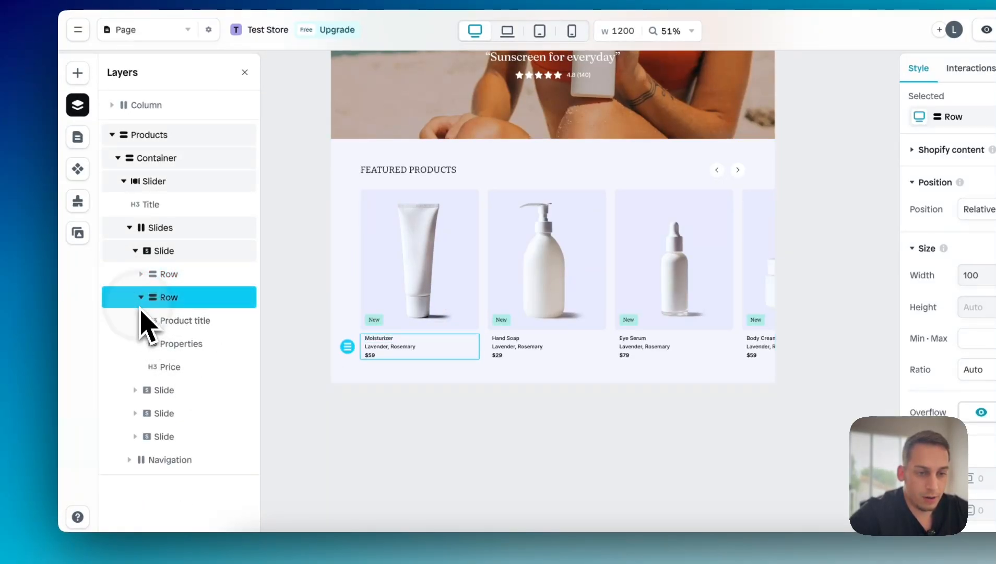
Step: Review the Slides layer's slider settings and connect the first slide to the Shopify product Acoustic Guitar
left_click(142, 298)
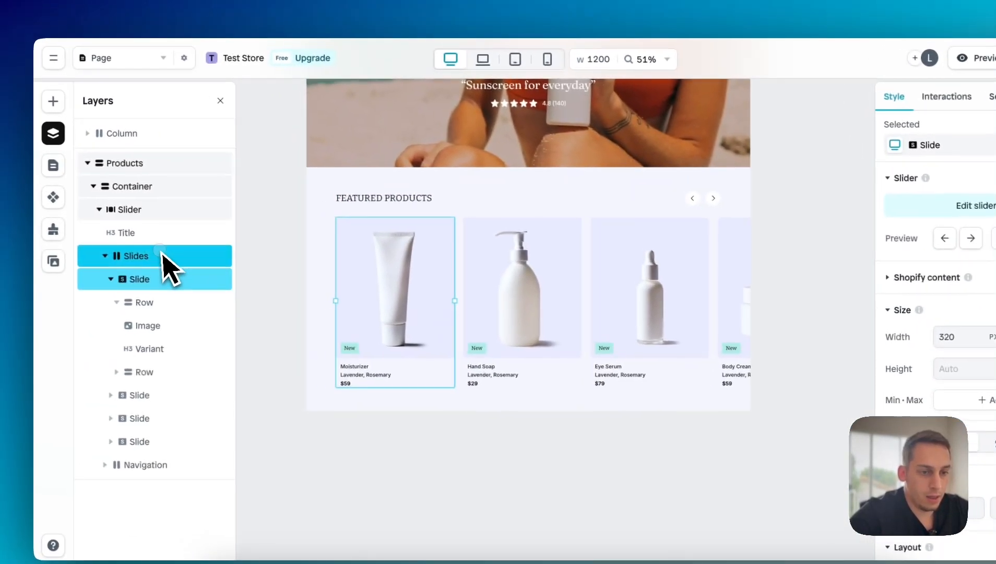
left_click(63, 243)
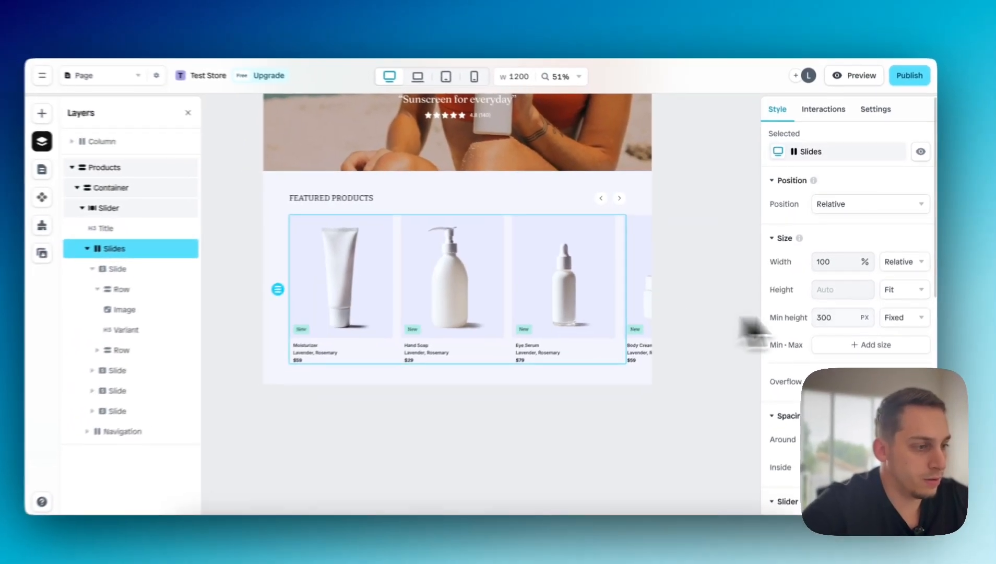
scroll(863, 355, "down", 5)
scroll(865, 330, "down", 4)
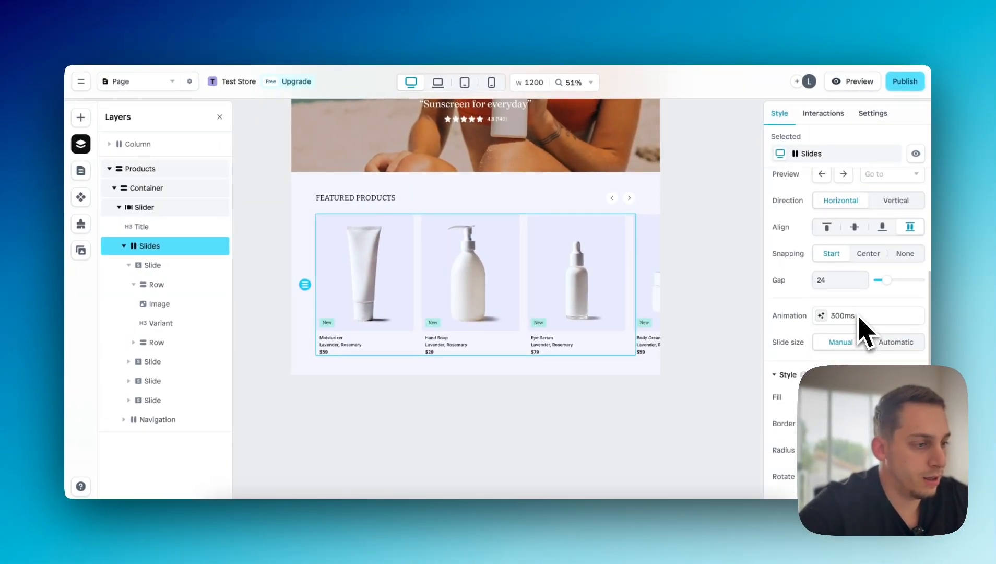
scroll(865, 330, "up", 10)
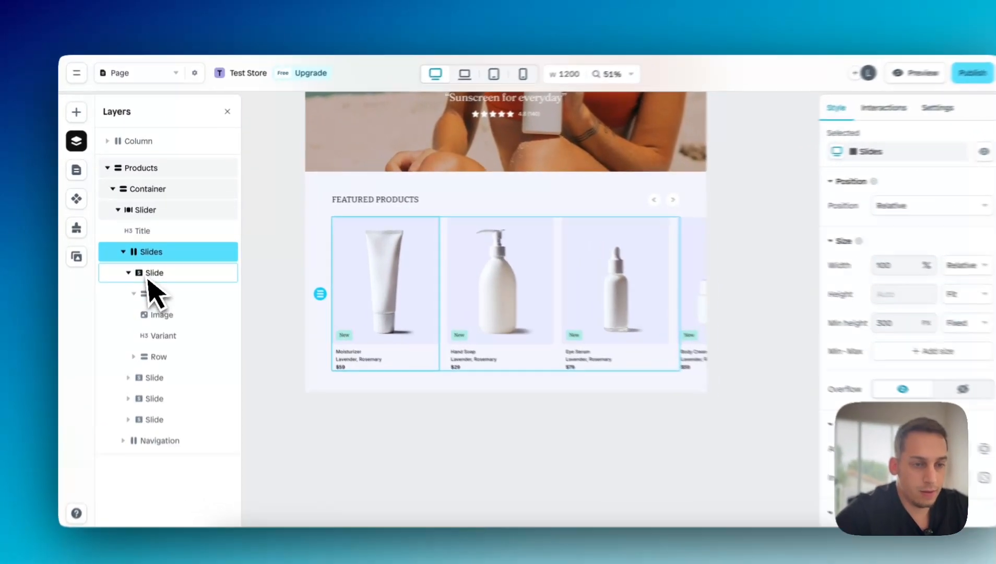
left_click(148, 280)
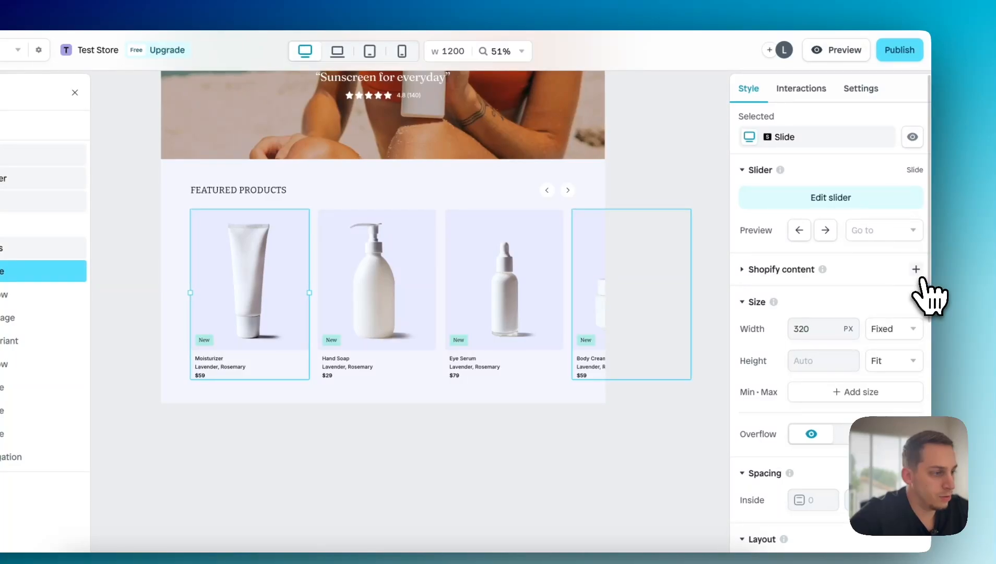
left_click(660, 358)
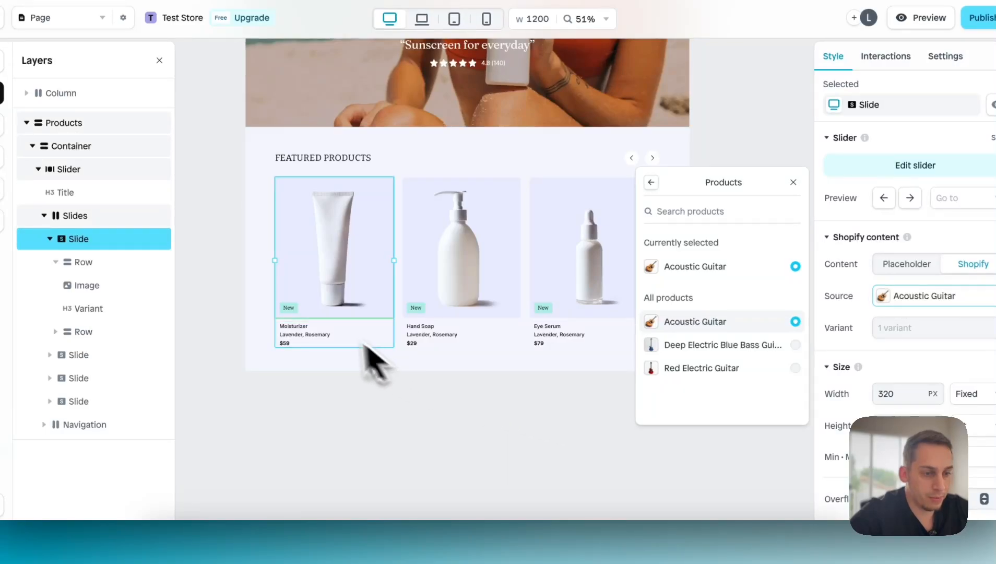
Step: Switch the first slide's image content from static to Shopify so it uses the connected product's featured image
left_click(306, 292)
scroll(943, 411, "down", 8)
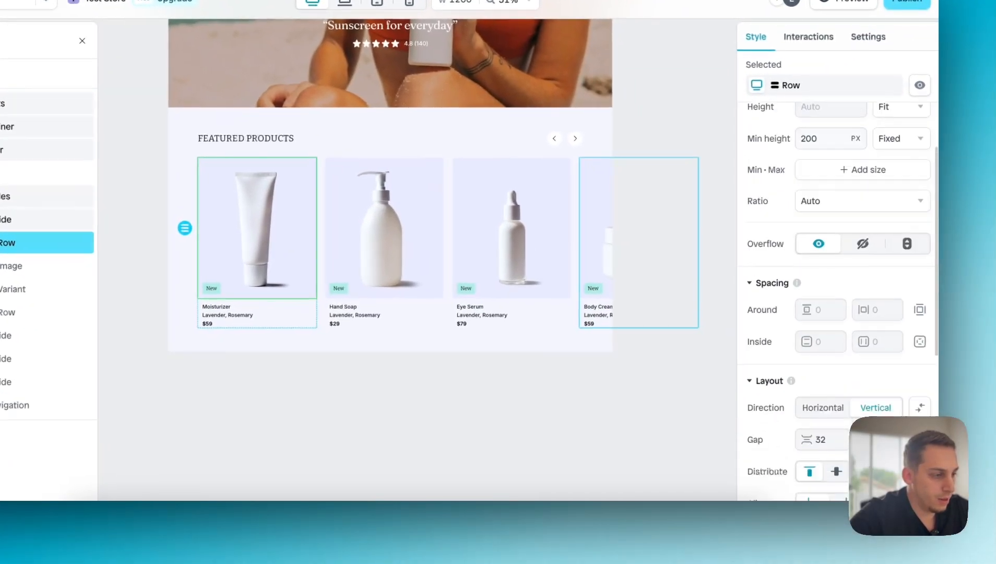
scroll(856, 386, "down", 3)
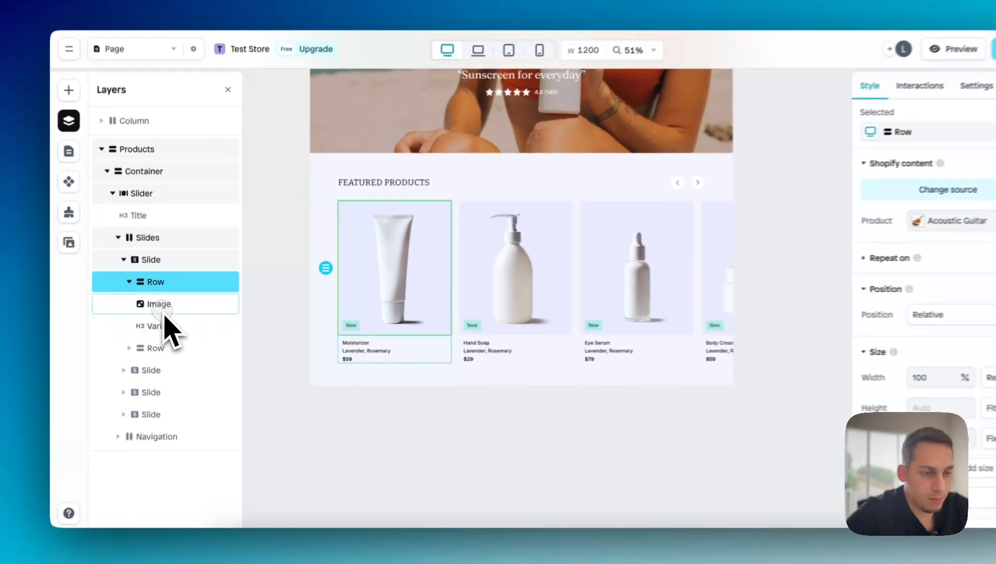
left_click(160, 304)
scroll(827, 373, "down", 3)
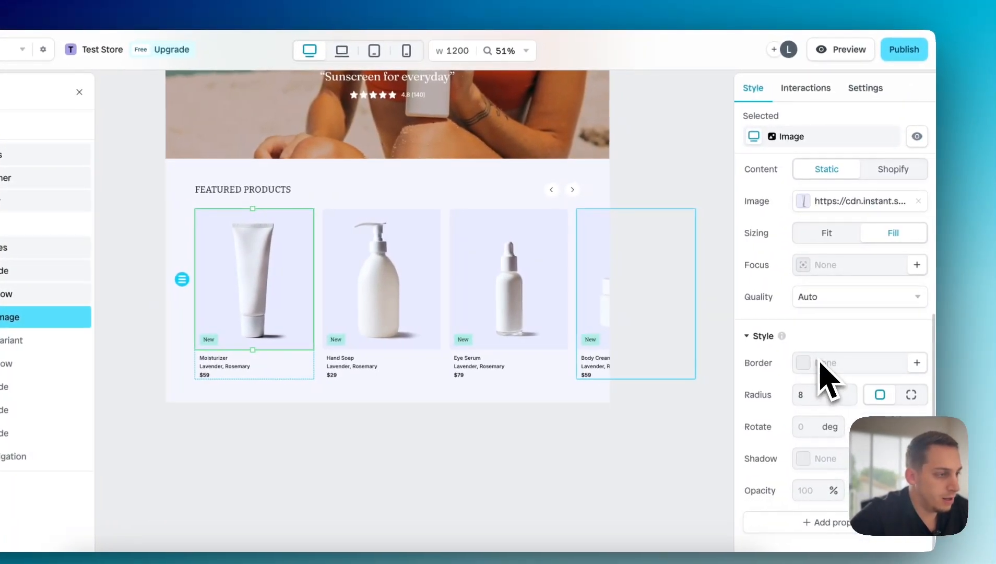
left_click(889, 168)
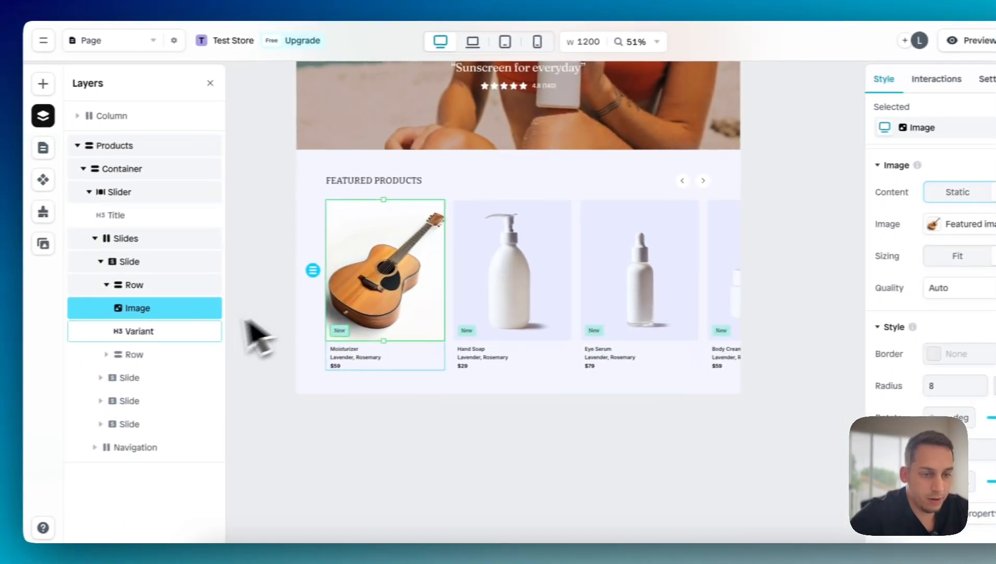
Step: Try a dynamic product source for the first card's "New" label, undo it, and look through the available sources
left_click(178, 340)
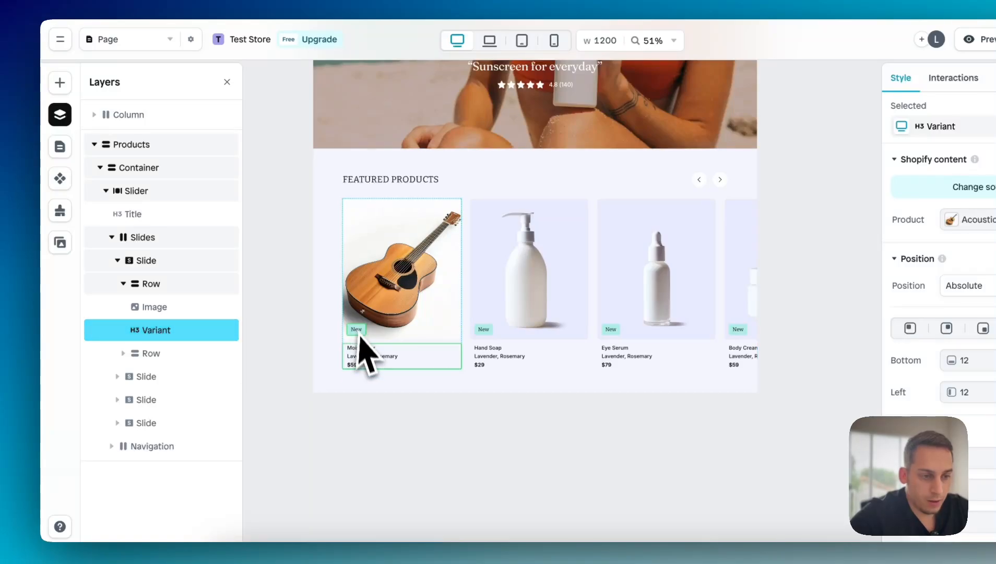
scroll(359, 344, "up", 5)
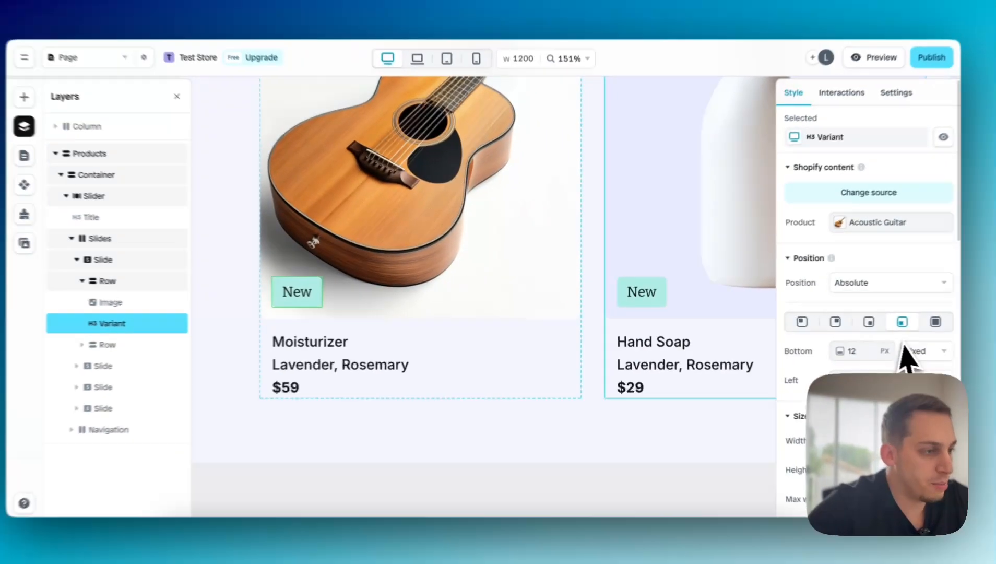
scroll(981, 365, "down", 3)
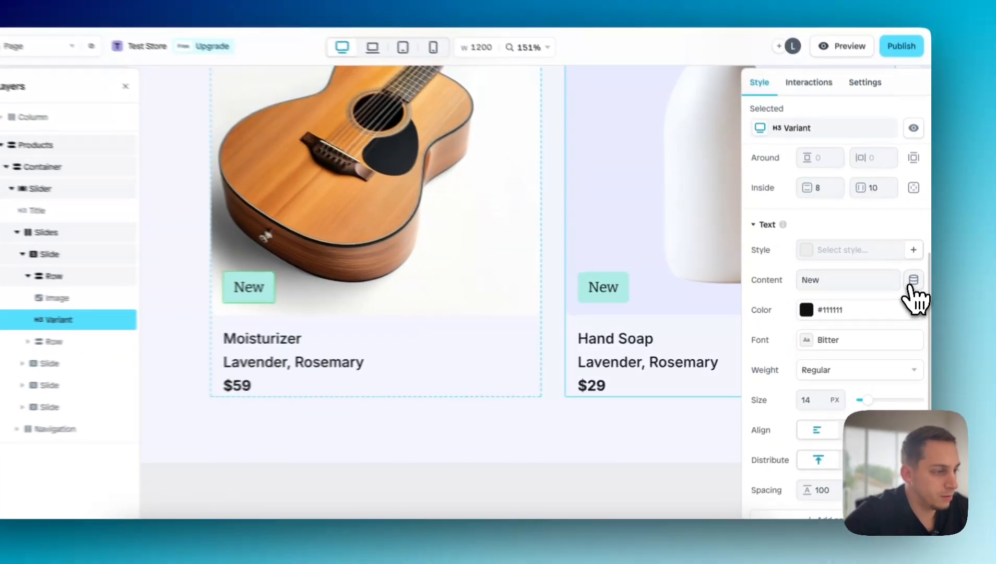
left_click(915, 288)
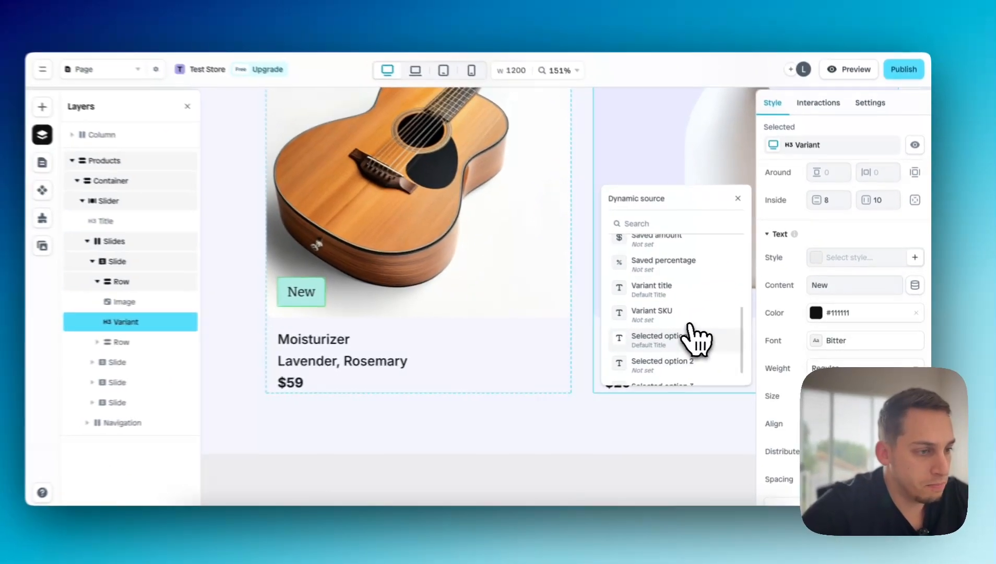
scroll(634, 351, "up", 4)
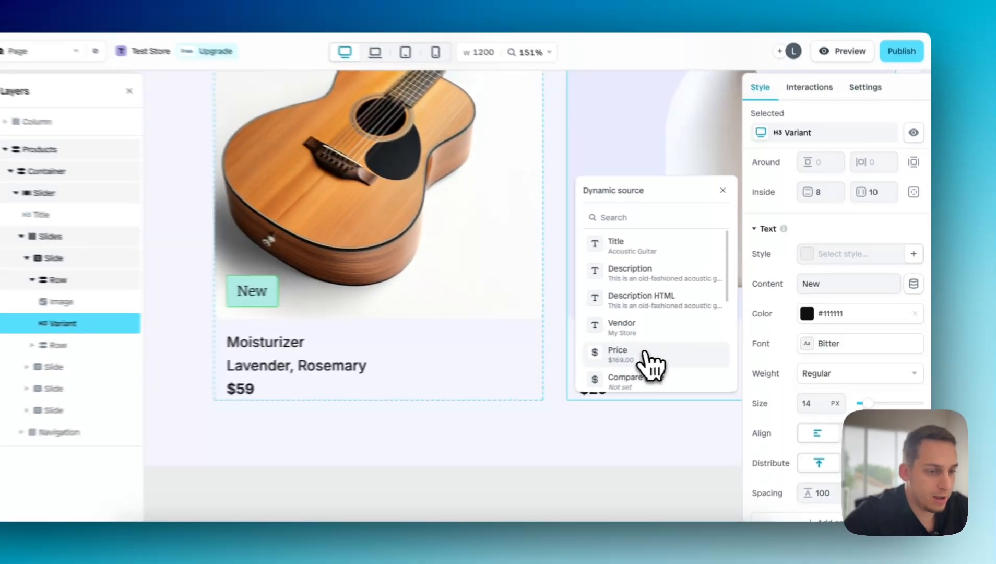
left_click(680, 349)
key("super+z")
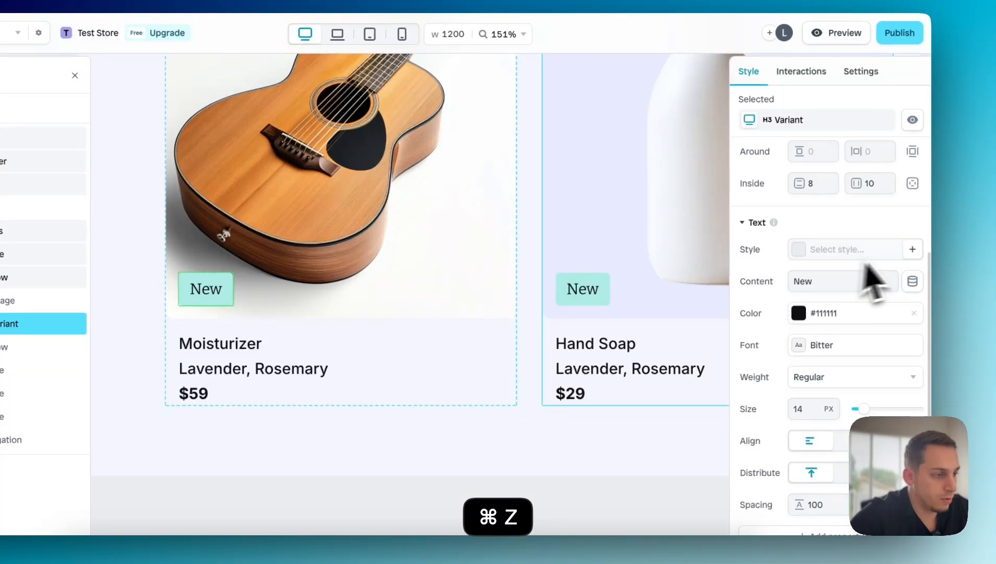
left_click(911, 284)
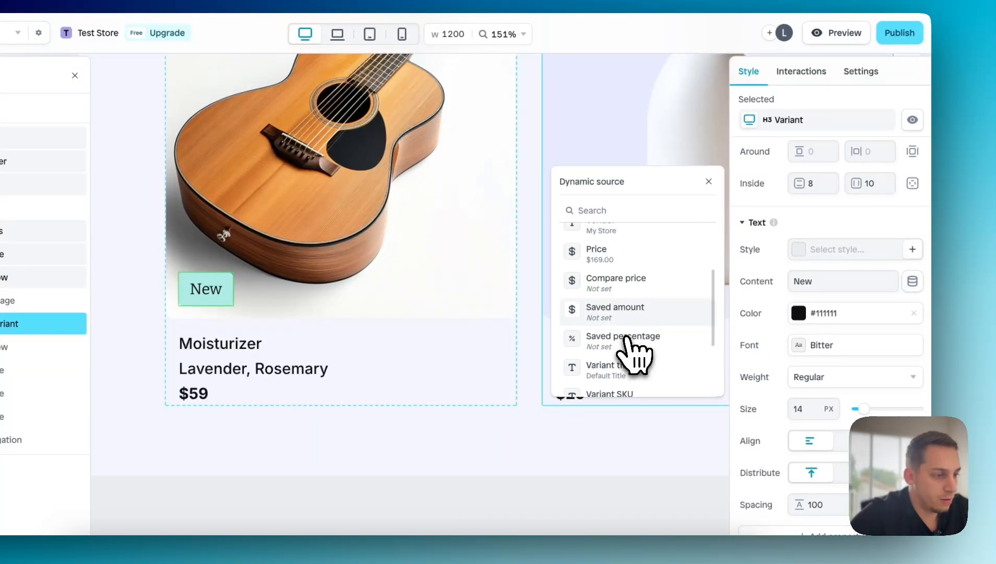
scroll(626, 329, "down", 2)
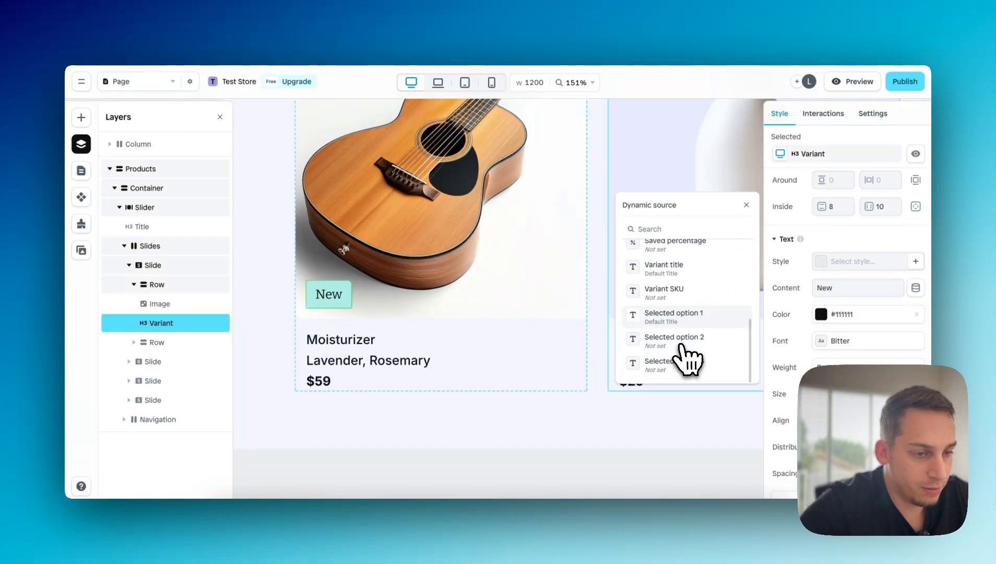
Step: Connect the first card's "Moisturizer" product title text to the dynamic source Title
left_click(320, 350)
left_click(156, 361)
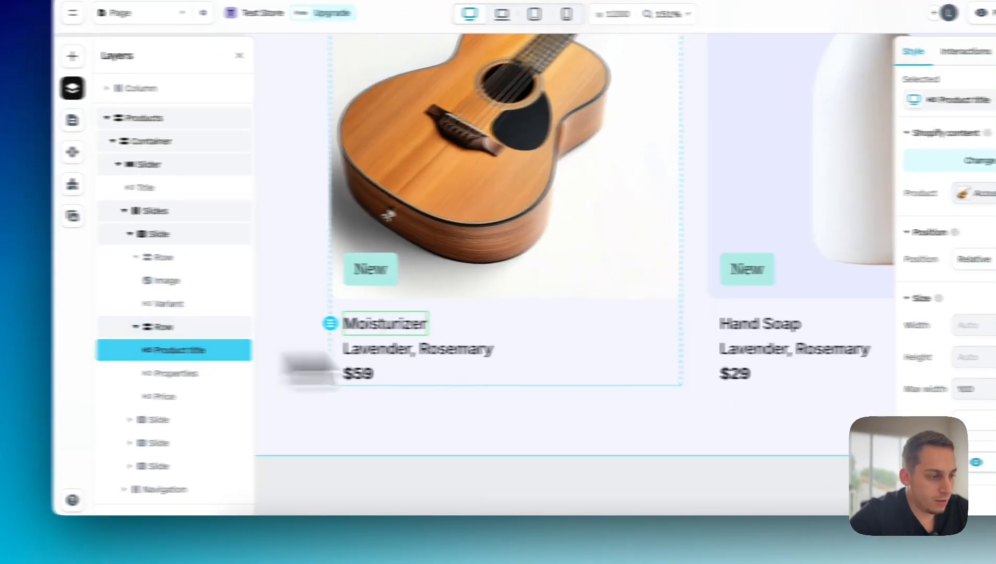
scroll(856, 312, "down", 5)
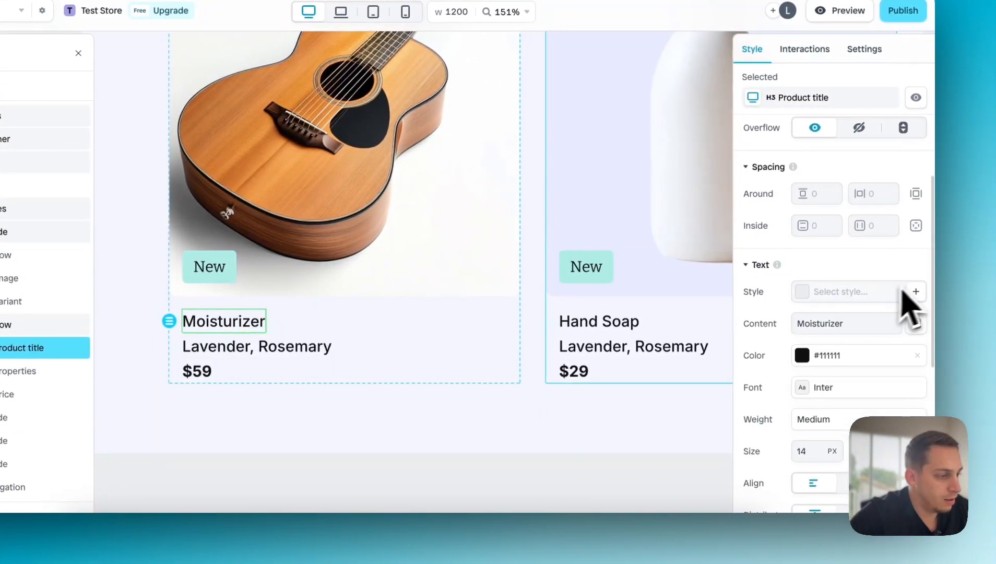
left_click(915, 323)
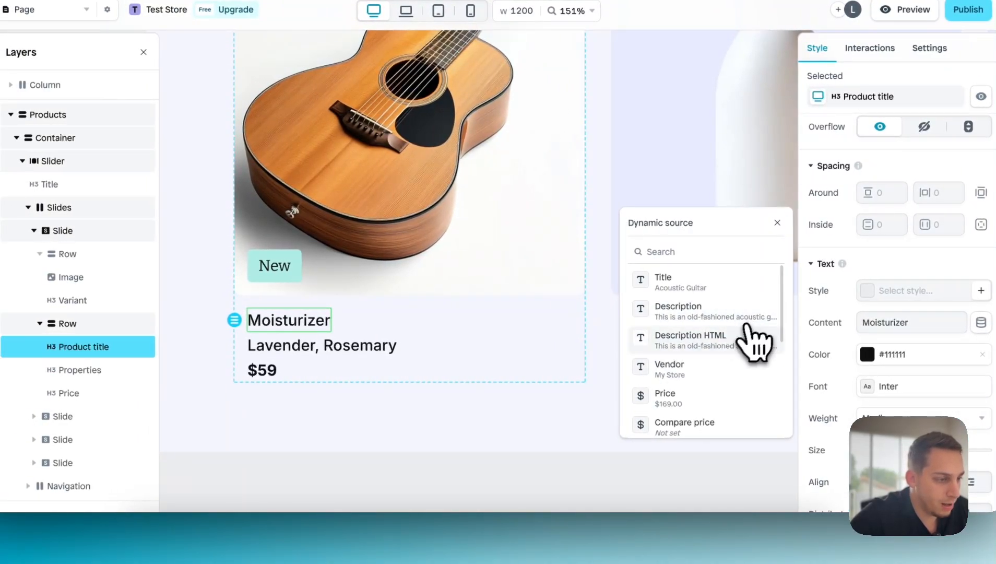
left_click(708, 285)
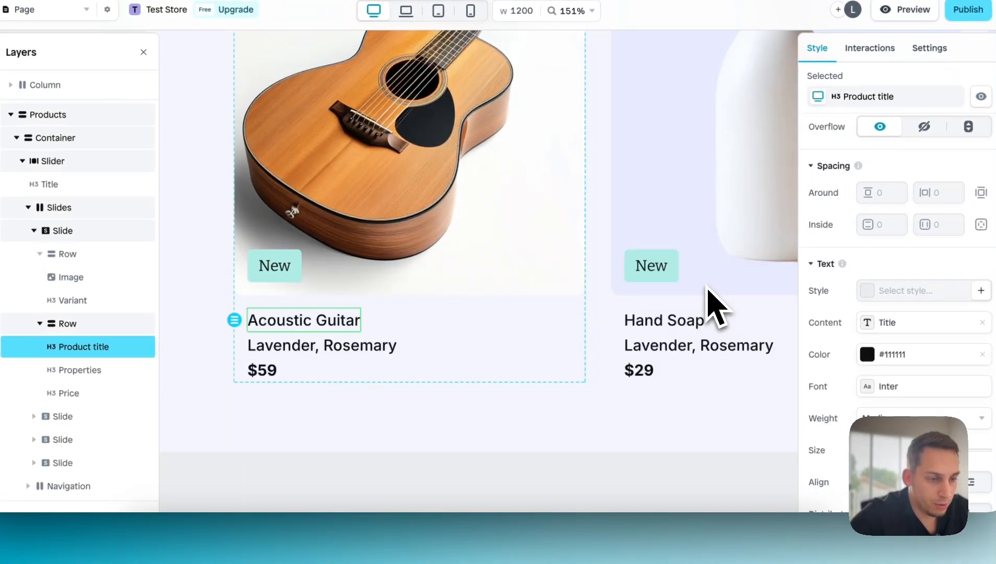
Step: Connect the first card's Properties text, "Lavender, Rosemary", to the dynamic source Description
left_click(340, 348)
scroll(835, 387, "down", 5)
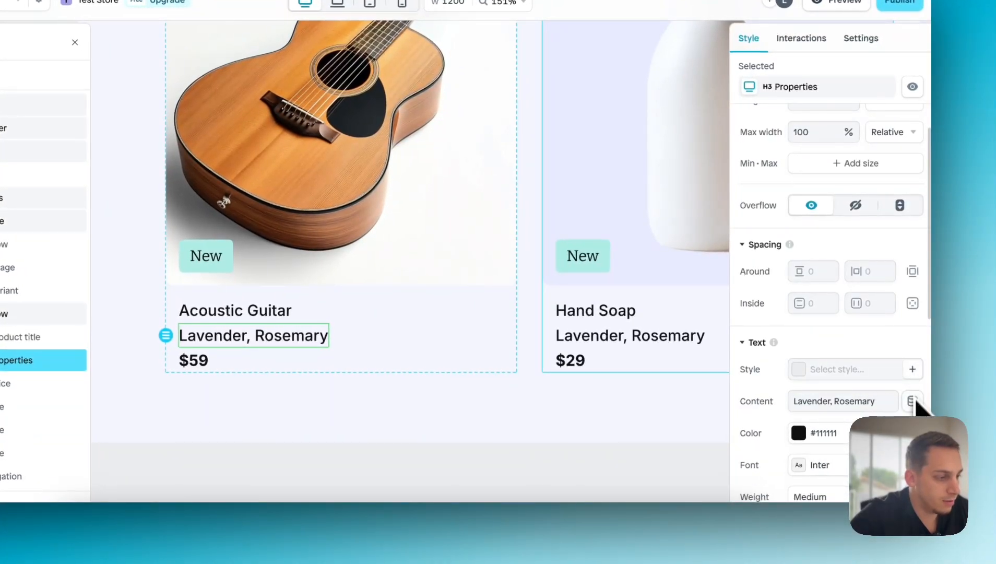
left_click(911, 401)
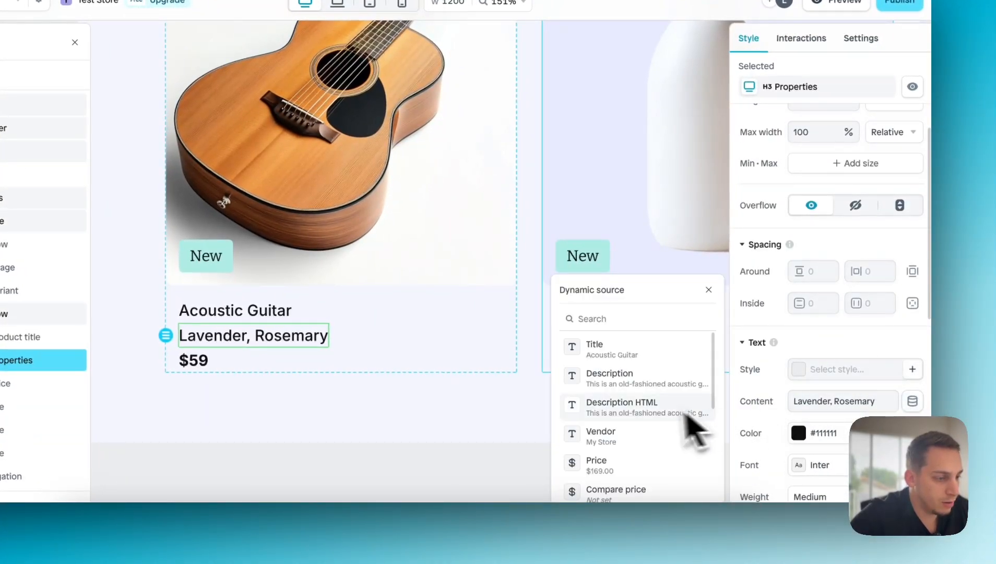
left_click(642, 386)
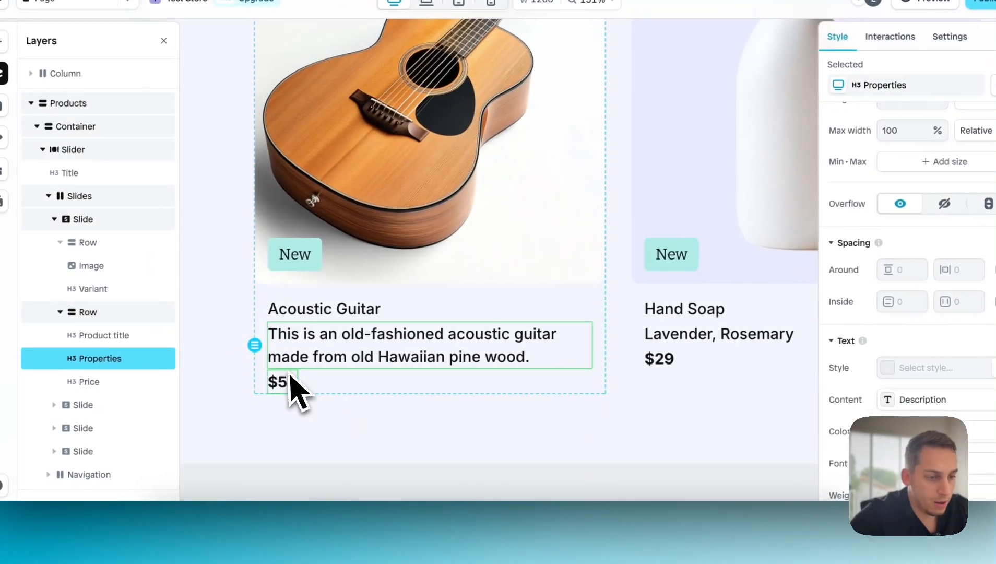
Step: Connect the first card's price text to the dynamic source Price
left_click(199, 386)
scroll(835, 407, "down", 5)
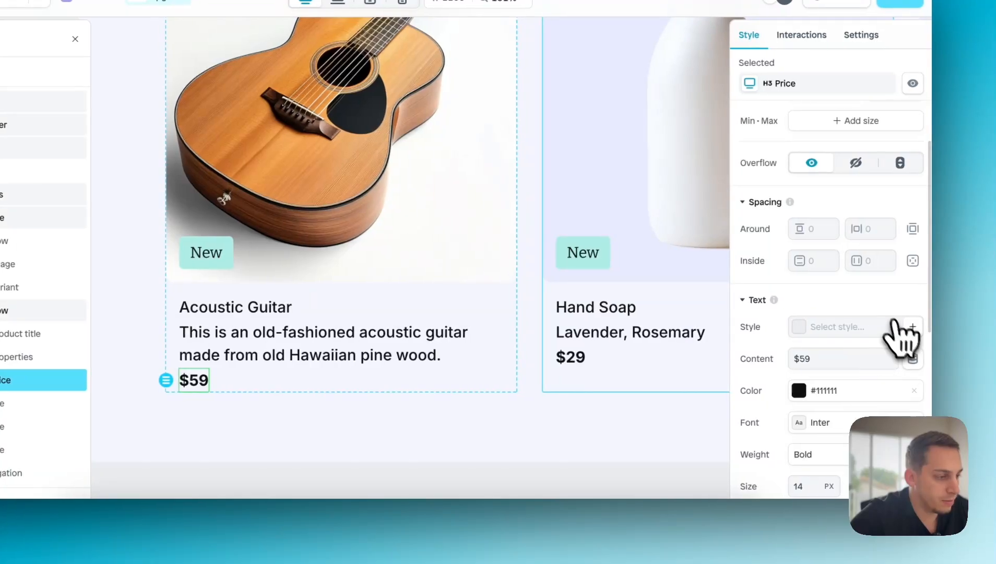
left_click(912, 359)
left_click(718, 432)
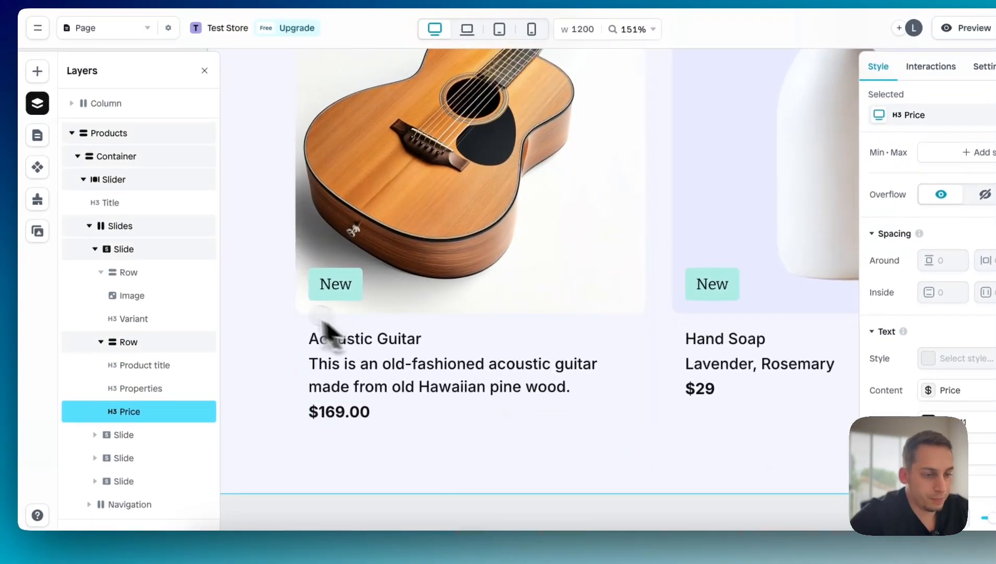
Step: Examine the connected first product card and its slide settings within the Featured Products section
left_click(322, 321)
scroll(281, 313, "down", 5)
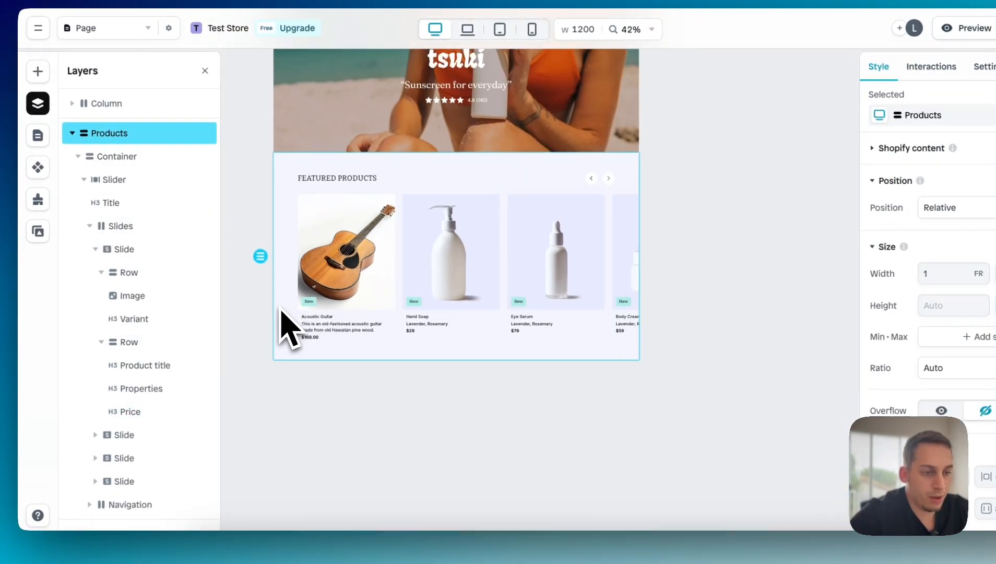
left_click(238, 299)
scroll(336, 196, "up", 3)
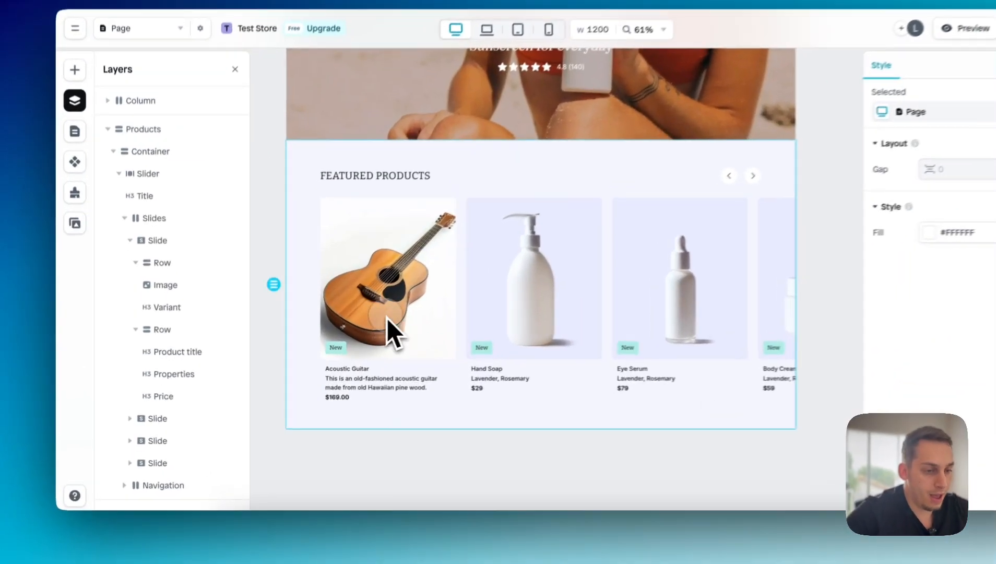
left_click(350, 332)
left_click(251, 331)
double_click(354, 345)
left_click(404, 332)
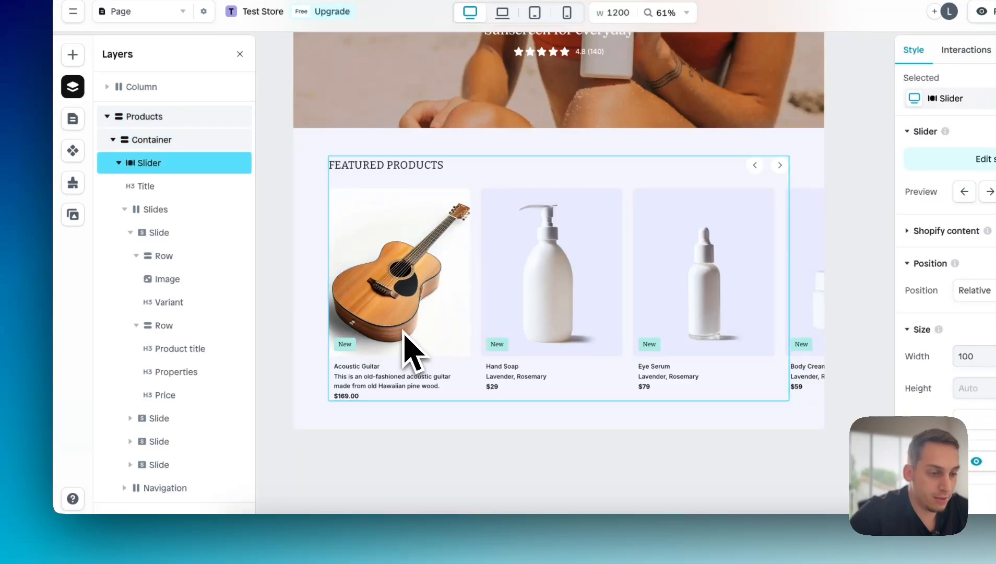
left_click(371, 368)
left_click(369, 371)
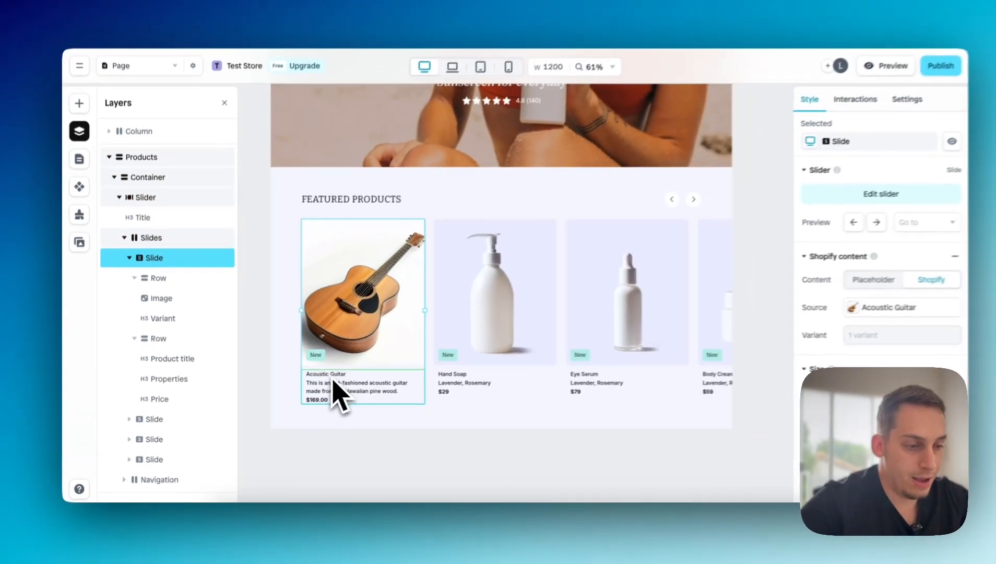
left_click(258, 368)
scroll(270, 375, "down", 5)
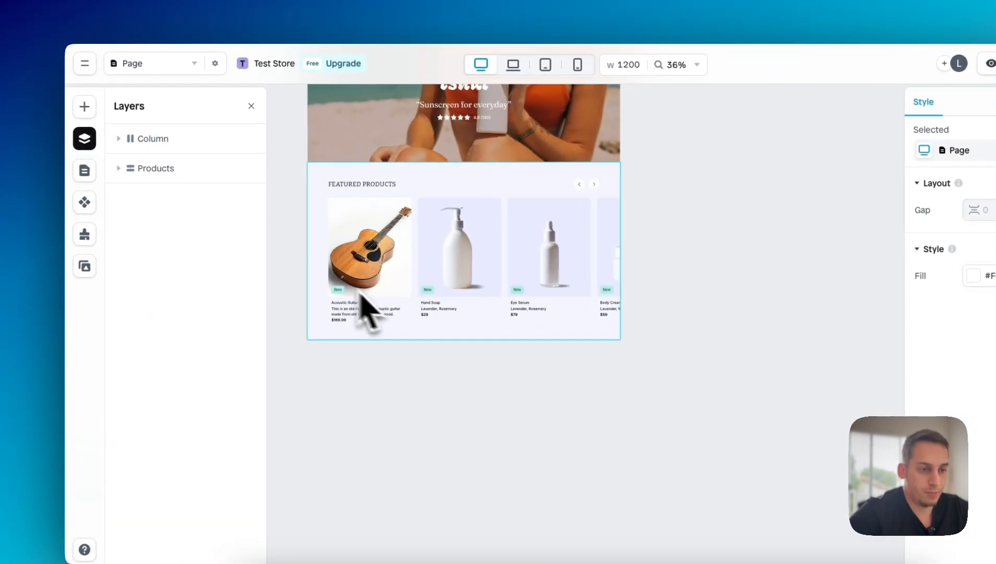
Step: Insert a Ticker from the interactive elements below the Featured Products section
scroll(311, 282, "up", 3)
scroll(388, 256, "down", 3)
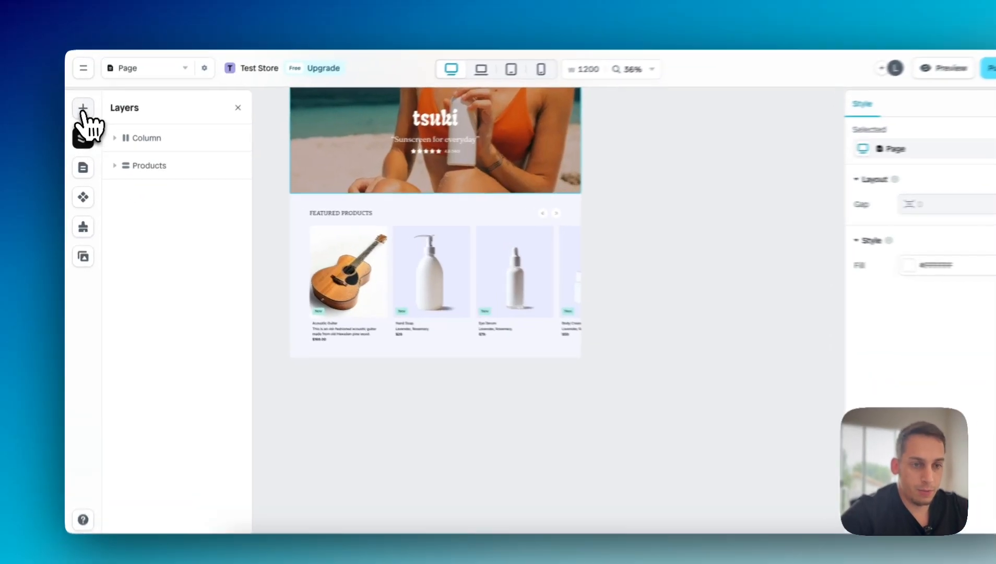
left_click(81, 117)
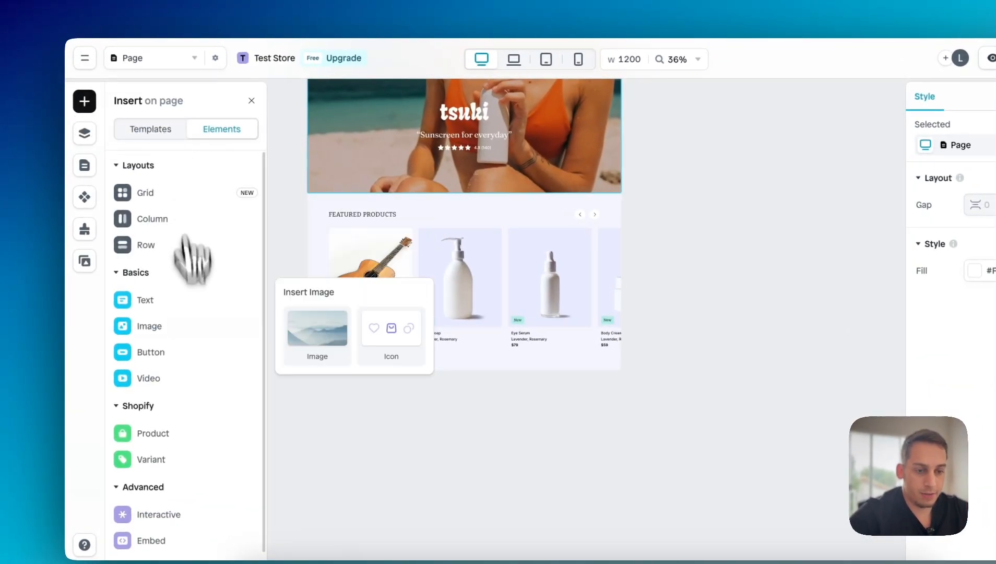
mouse_move(163, 320)
mouse_move(156, 511)
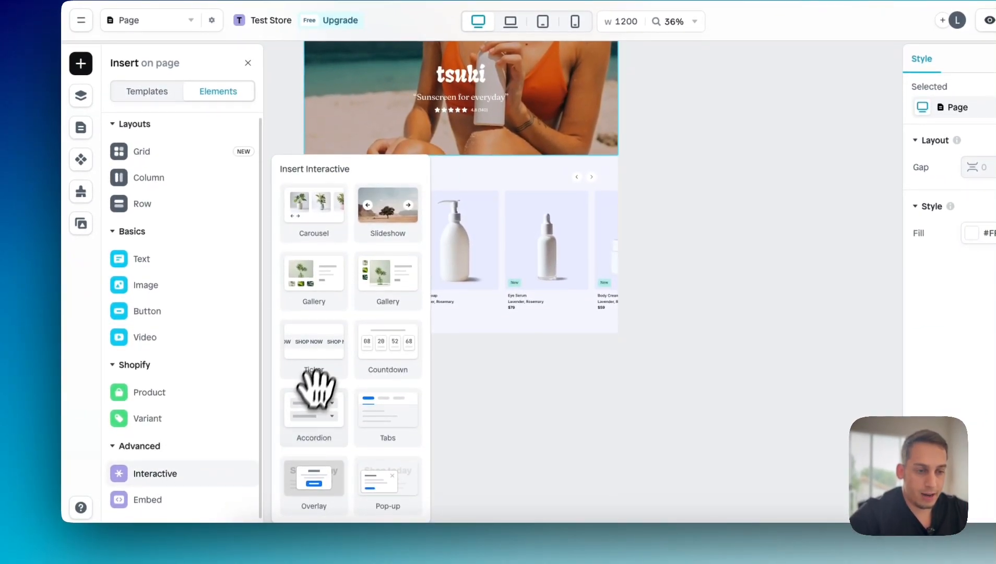
left_click_drag(471, 339, 476, 353)
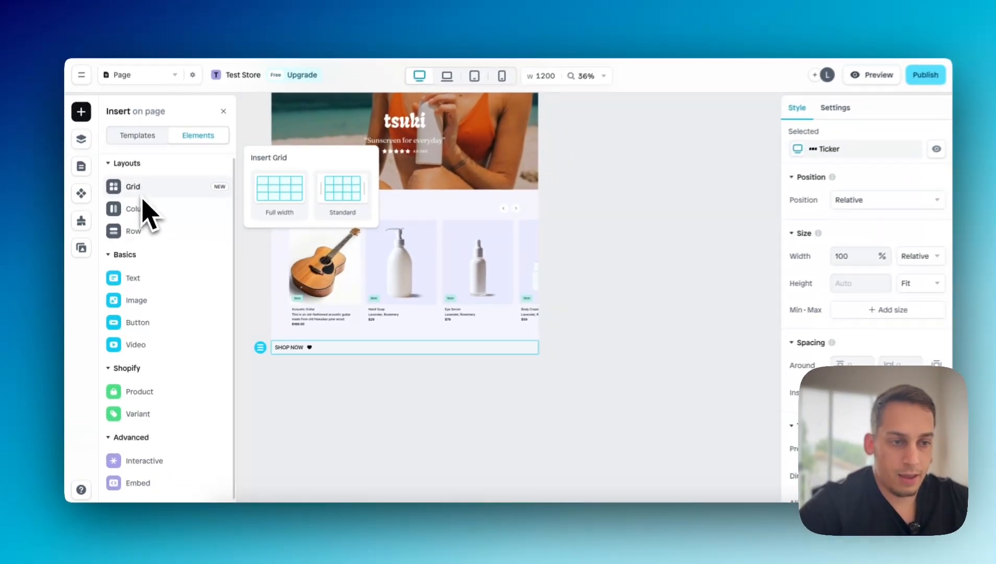
Step: Insert a single-row layout on the page below the ticker
mouse_move(155, 184)
mouse_move(147, 238)
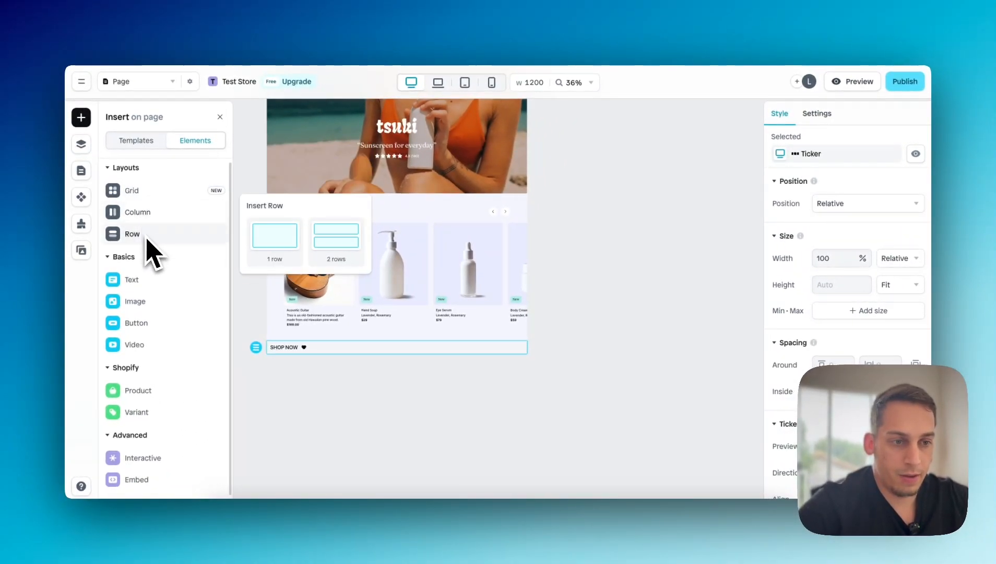
left_click_drag(277, 238, 390, 381)
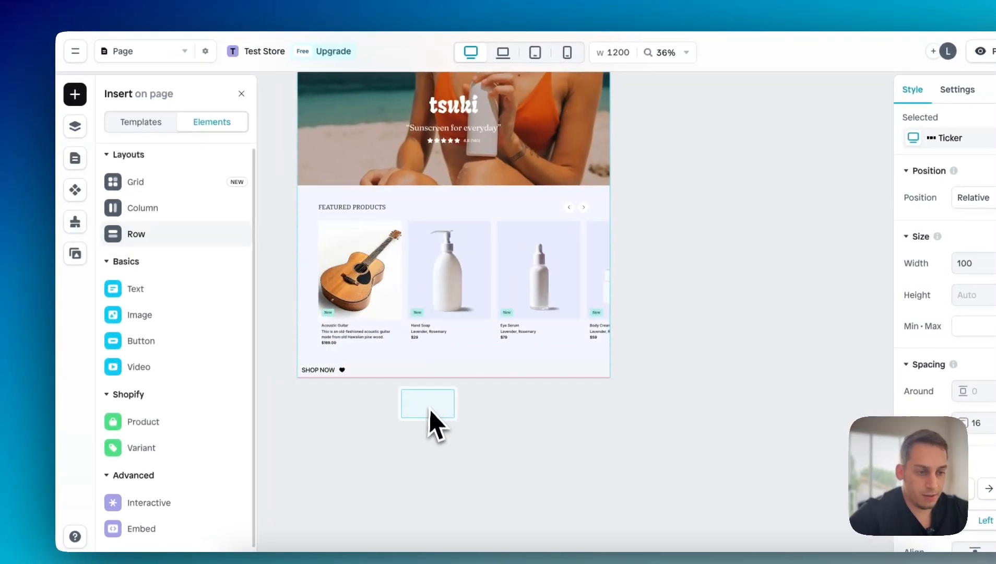
Step: Insert a Heading text element into the empty row below the ticker
scroll(444, 407, "down", 2)
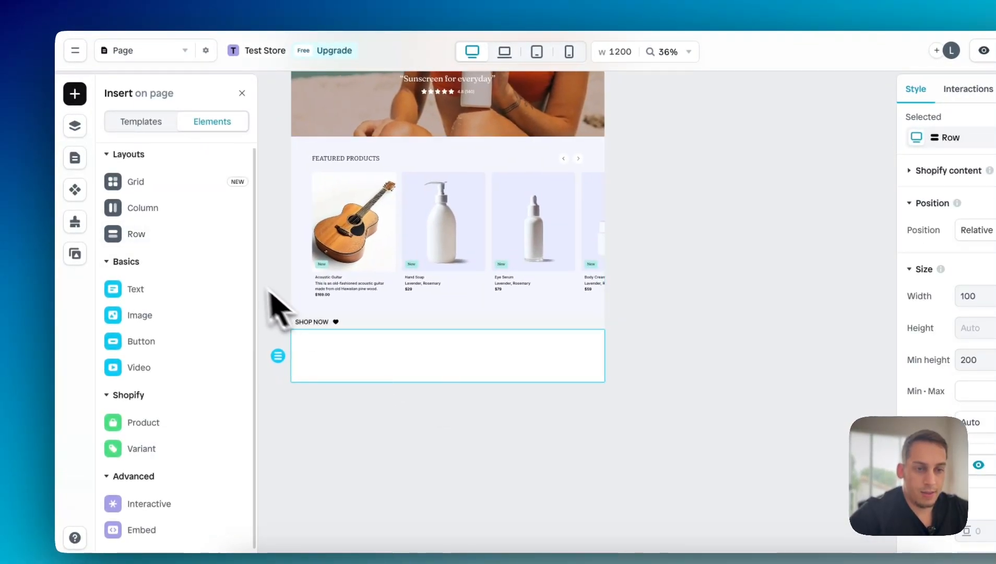
mouse_move(150, 300)
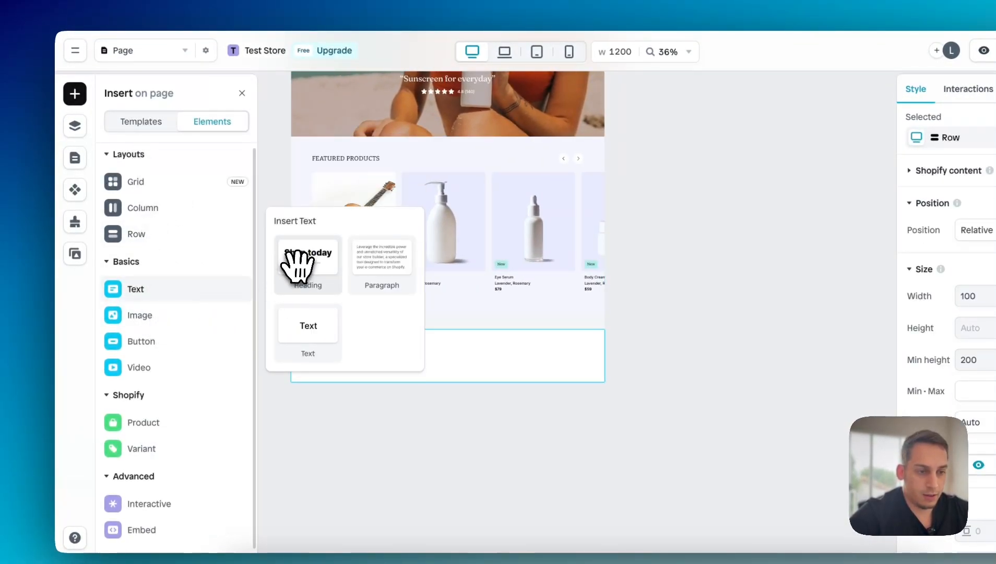
left_click_drag(297, 267, 449, 356)
mouse_move(211, 301)
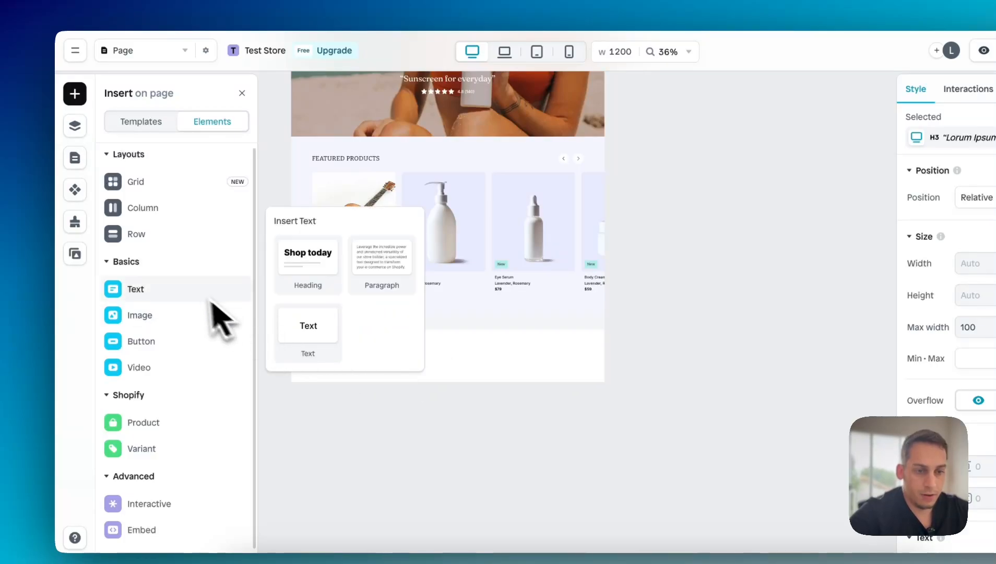
Step: Insert a Paragraph text below the heading in the row and a Primary button below the row
left_click_drag(343, 264, 380, 398)
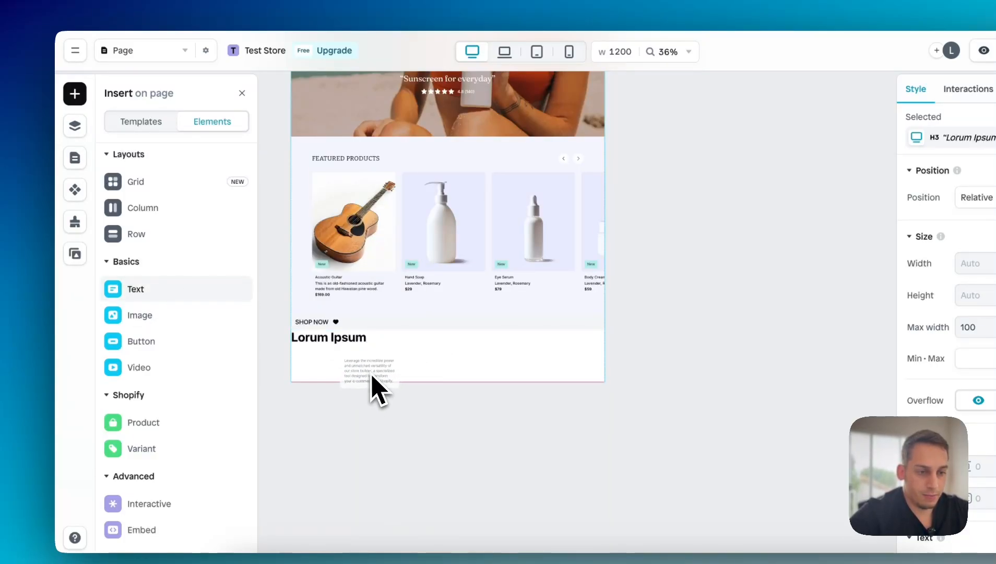
mouse_move(168, 350)
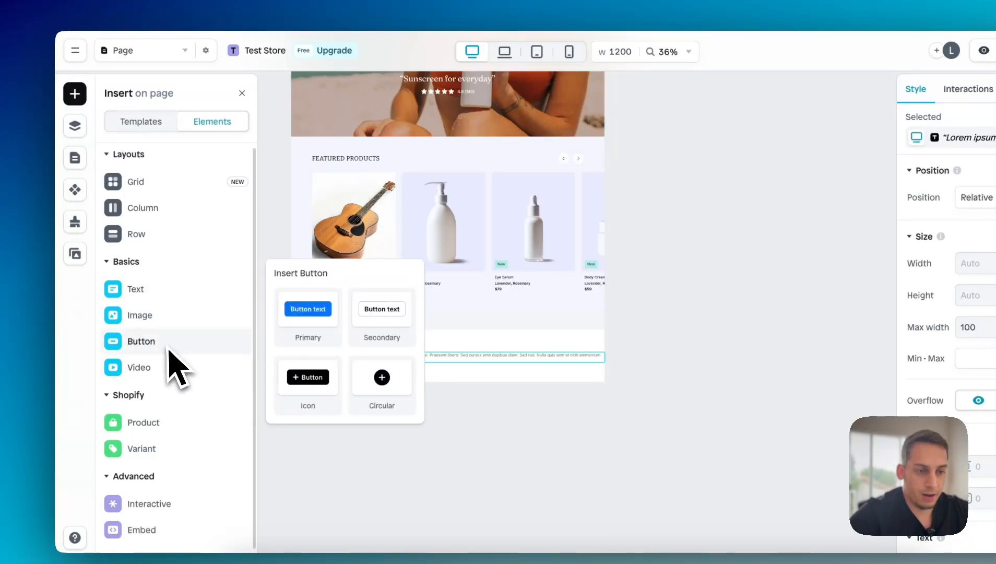
left_click_drag(312, 319, 420, 377)
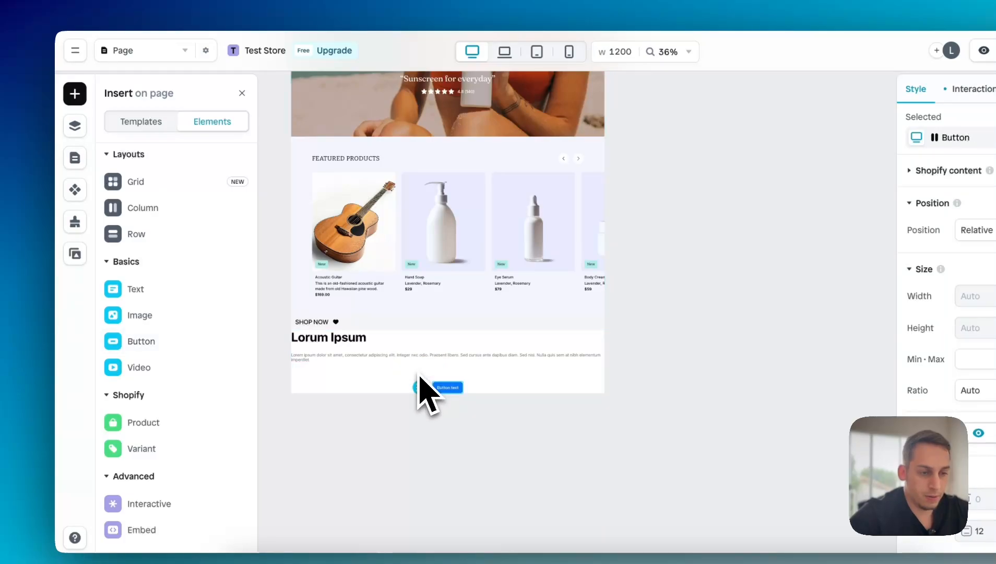
Step: Centre-align the text of the "Lorem ipsum dolor sit amet" paragraph and the "Lorum Ipsum" heading
left_click(331, 363)
left_click(338, 359)
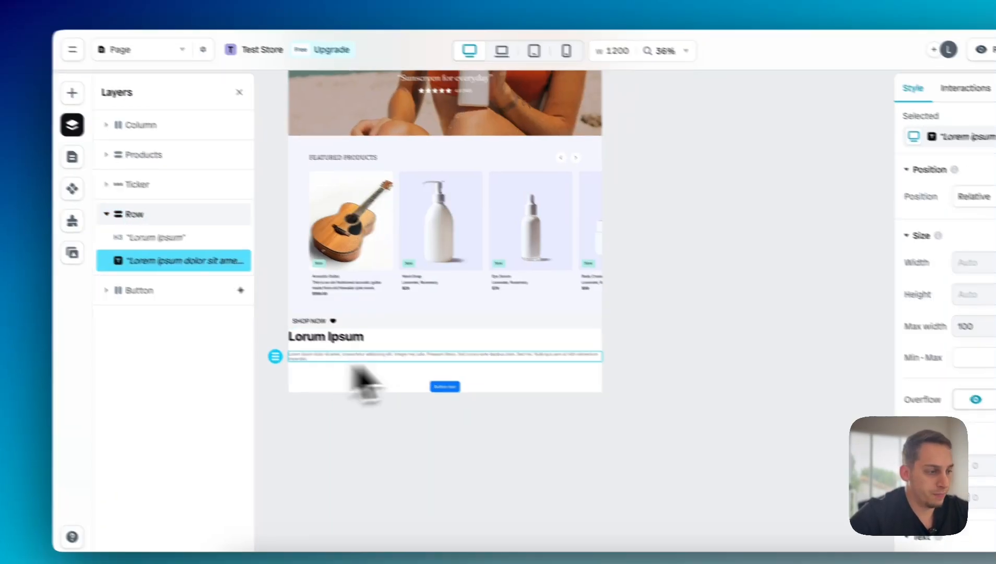
scroll(981, 438, "down", 4)
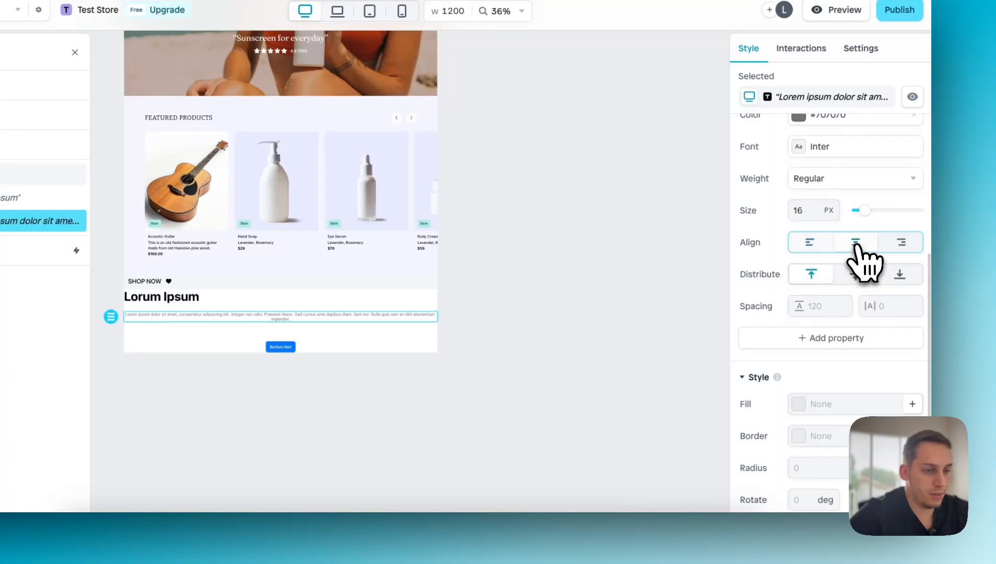
scroll(912, 399, "down", 6)
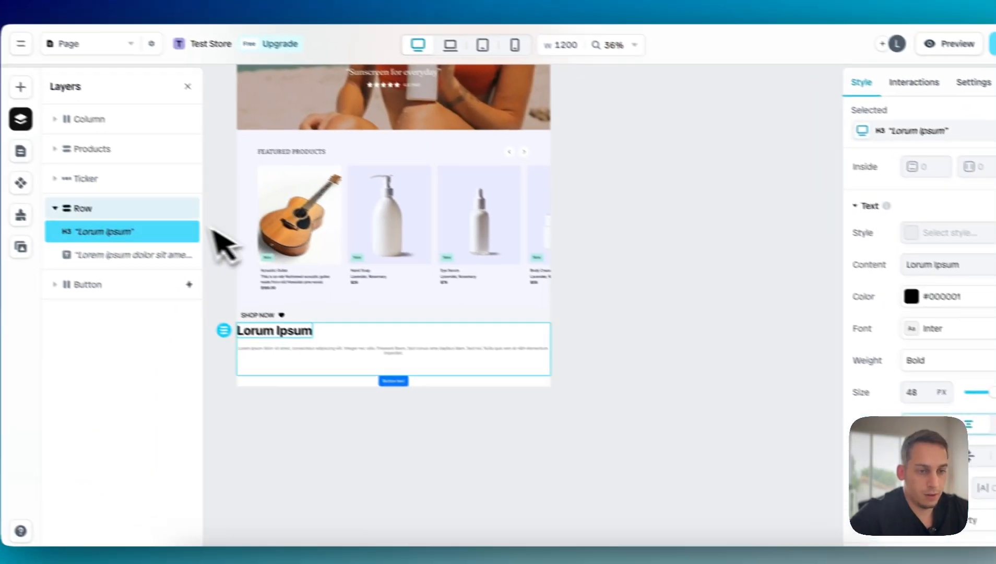
Step: Centre the contents of the heading and paragraph row with its Distribute and Align settings
left_click(63, 167)
scroll(909, 324, "down", 3)
scroll(906, 330, "down", 3)
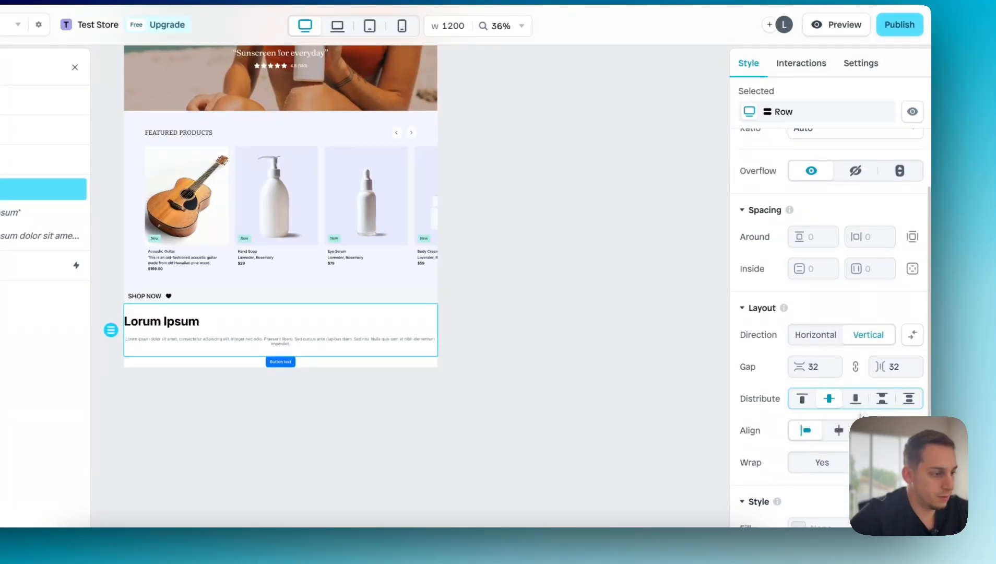
Step: Change the paragraph's max width to Fixed and set it to 500 px
left_click(285, 342)
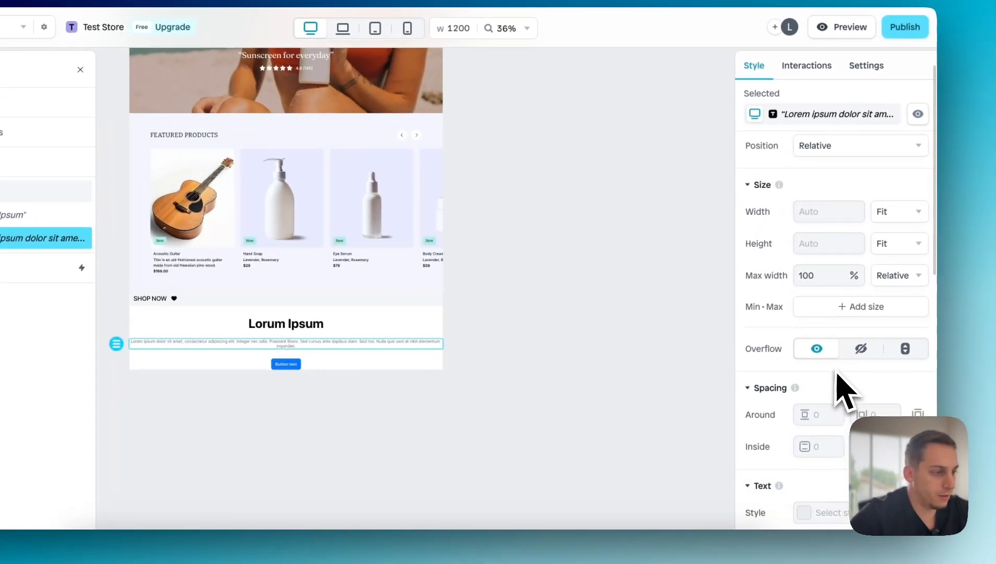
scroll(838, 392, "down", 1)
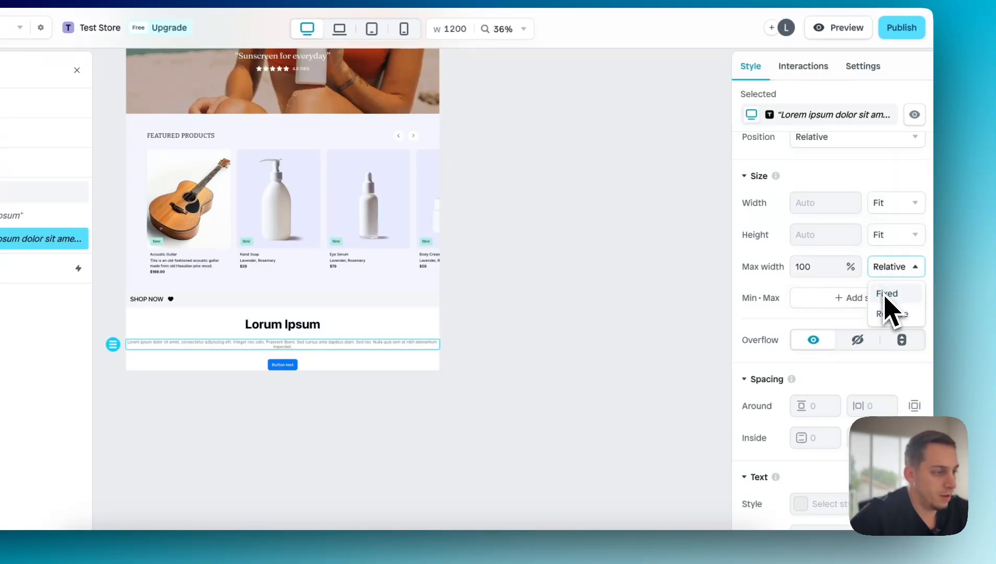
left_click(887, 294)
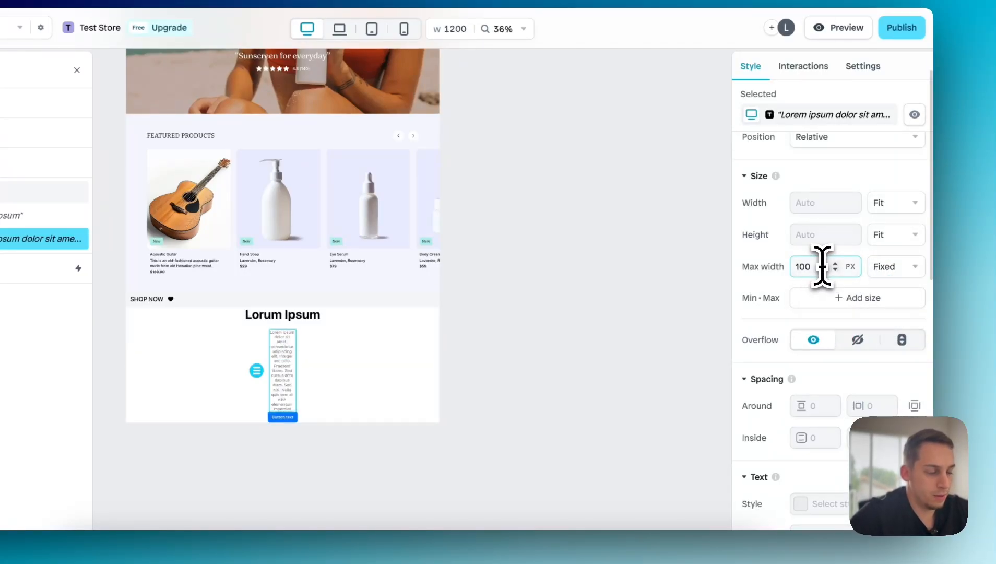
key("BackSpace")
key("BackSpace")
key("BackSpace")
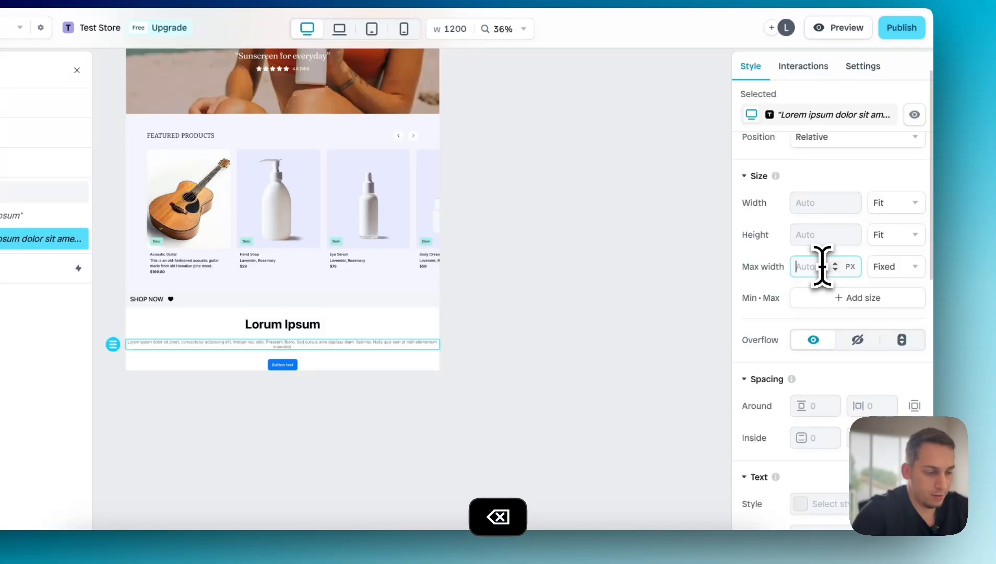
type("50")
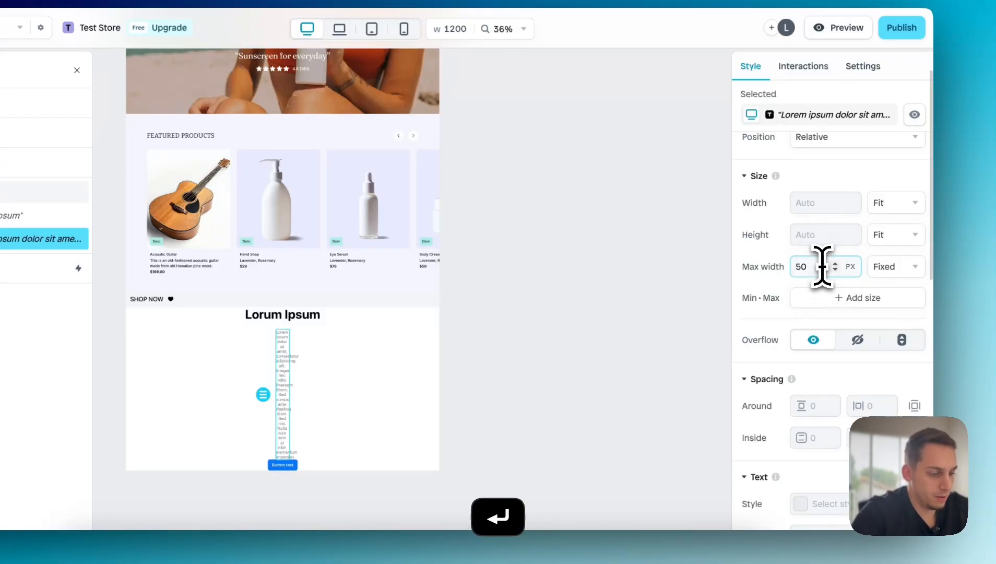
type("0")
key("Return")
left_click(451, 261)
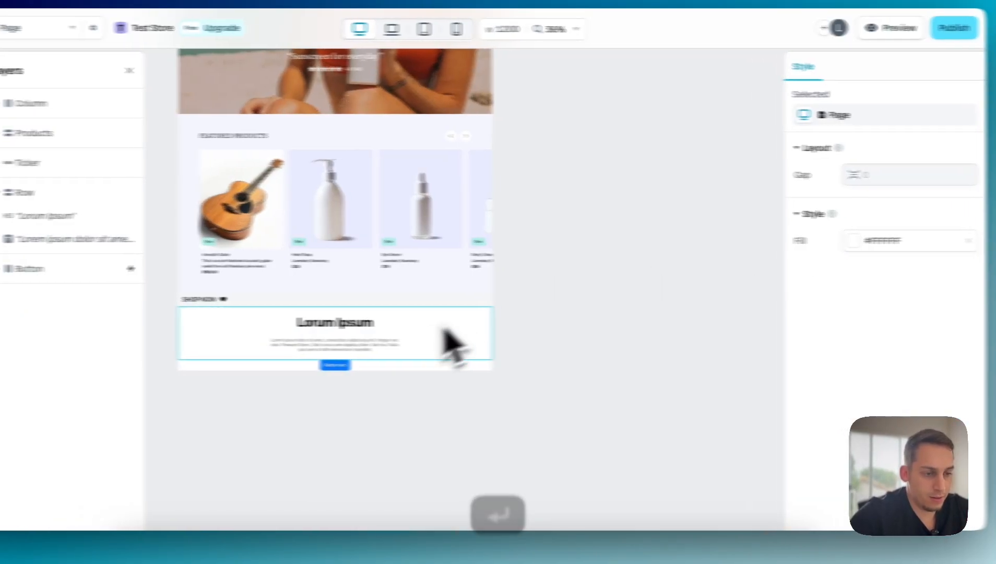
Step: Set the gap of the row containing the heading and paragraph to 12
scroll(300, 333, "up", 3)
left_click(290, 334)
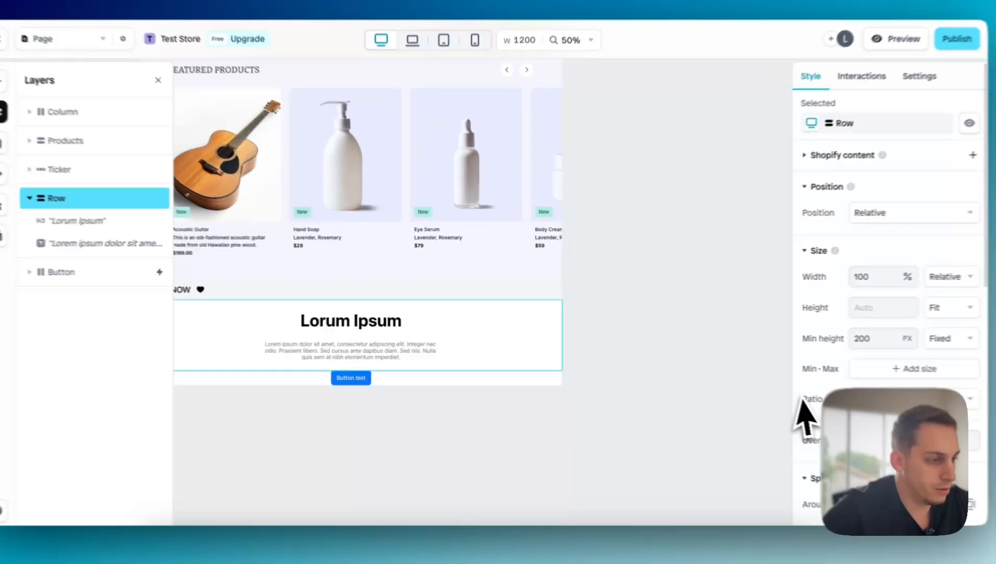
scroll(805, 418, "down", 10)
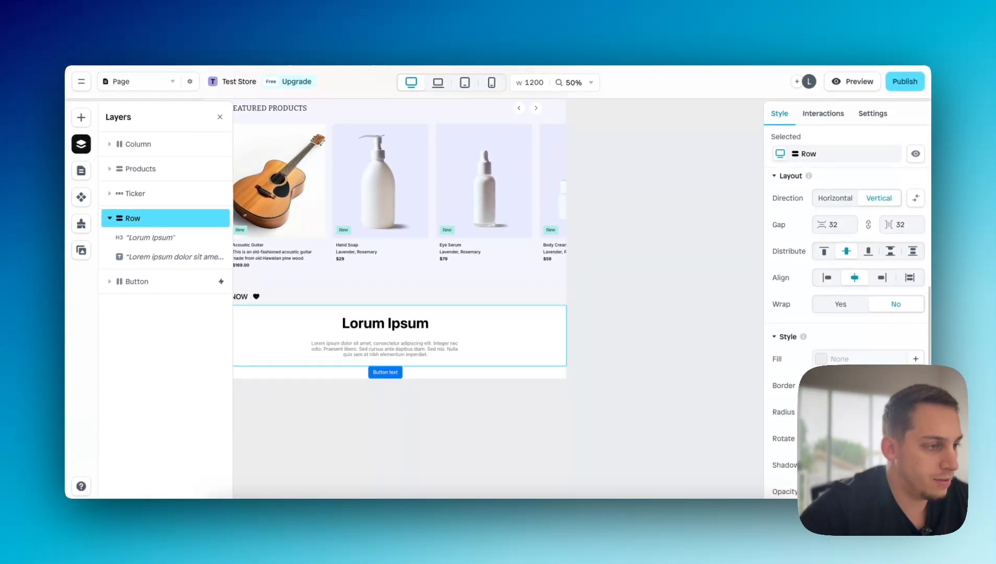
scroll(845, 260, "up", 5)
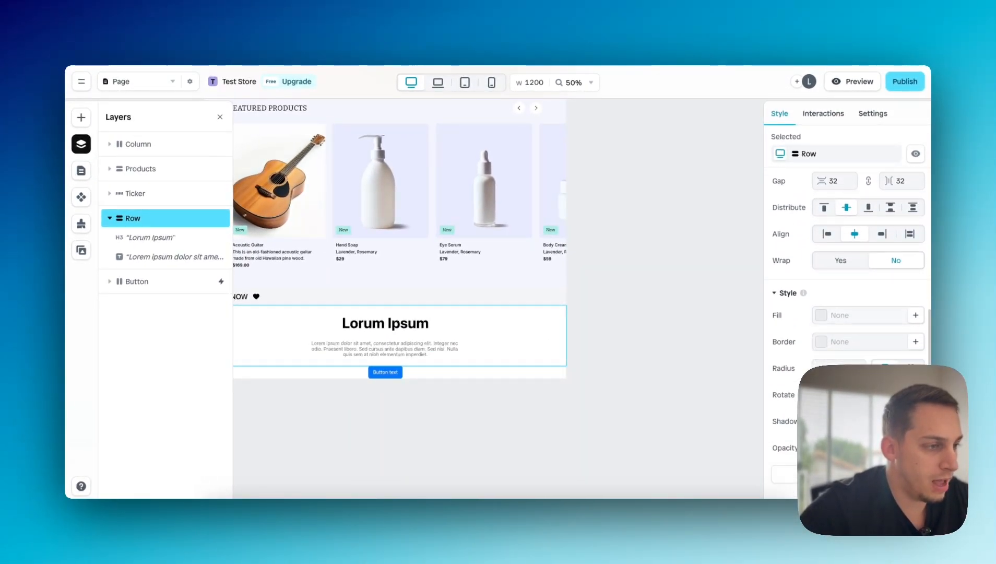
left_click(839, 290)
key("BackSpace")
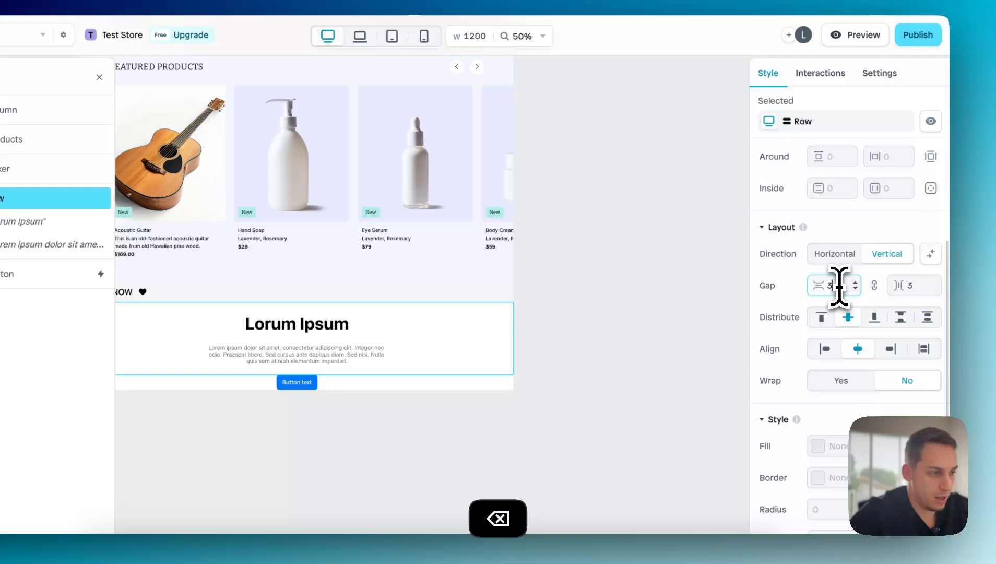
key("BackSpace")
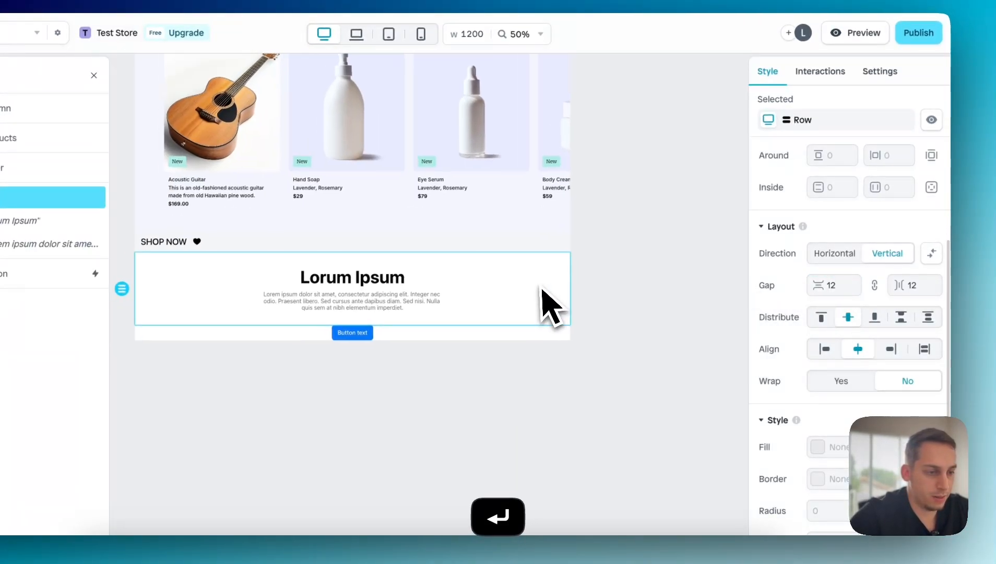
Step: Replace the heart icon in the ticker with the alien icon
left_click(168, 413)
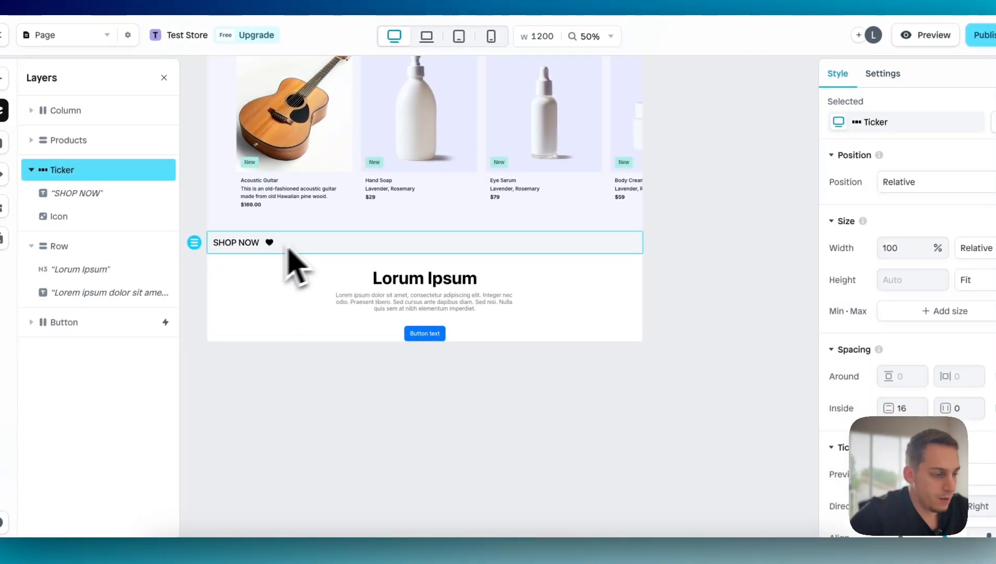
left_click(239, 243)
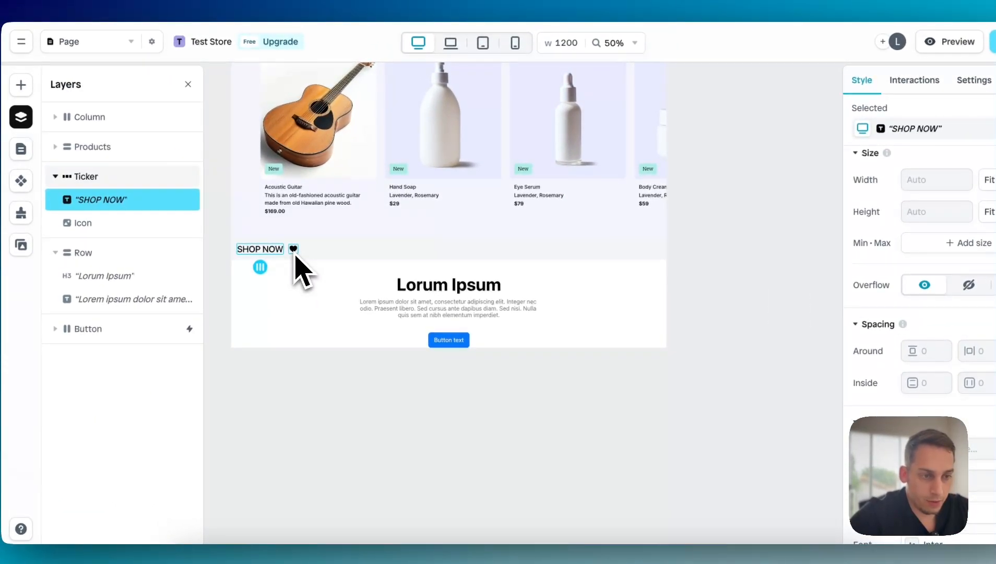
left_click(294, 249)
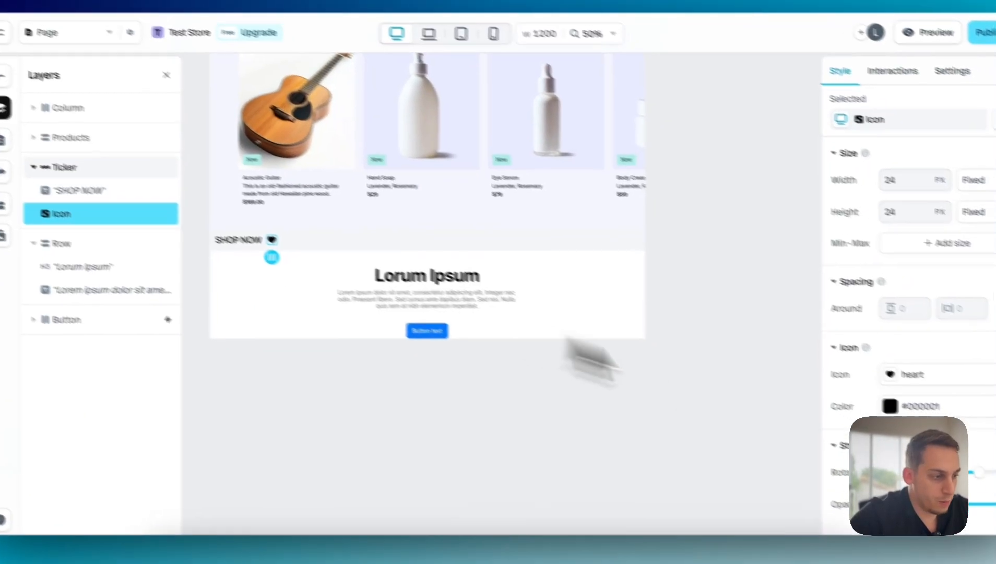
left_click(814, 344)
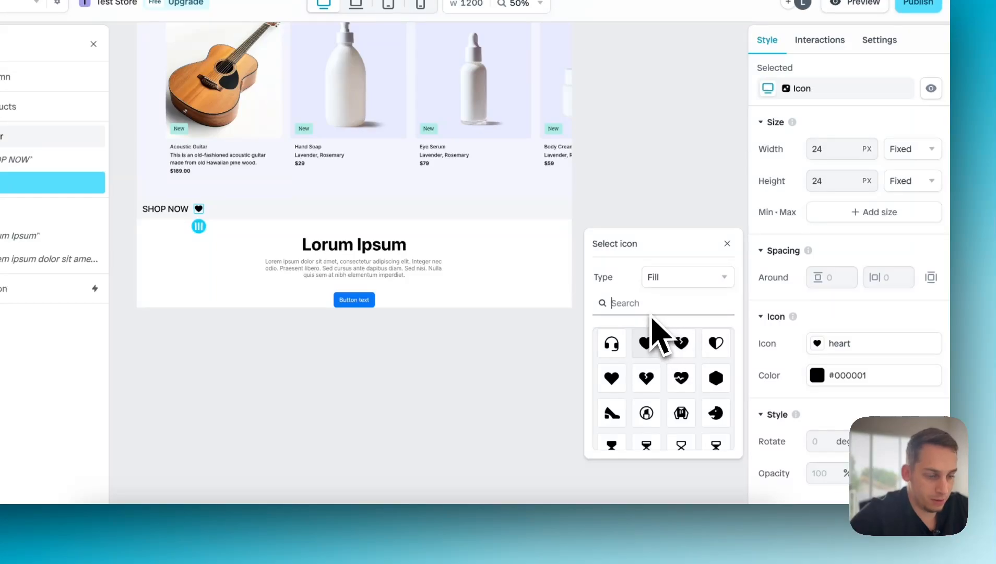
left_click(612, 347)
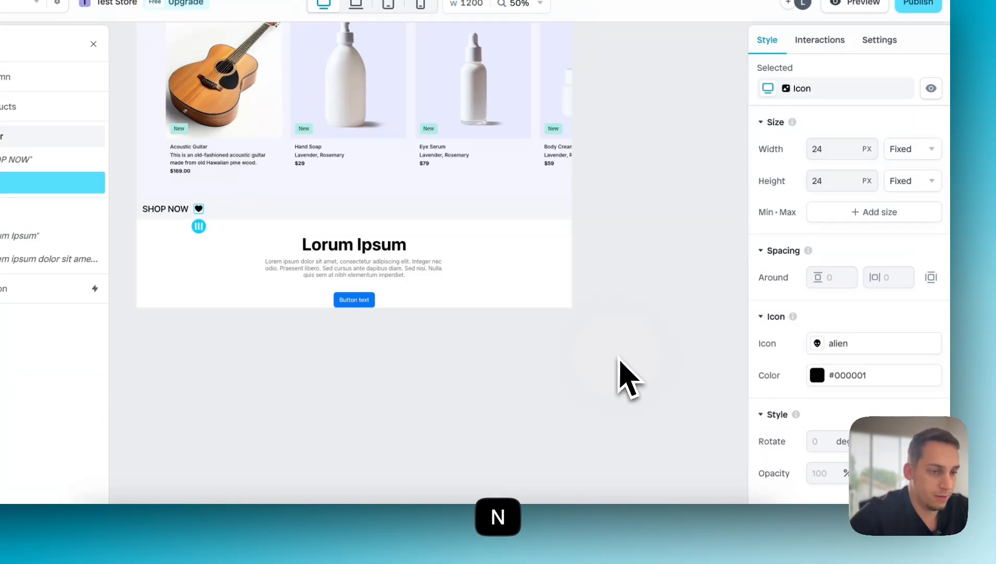
Step: Set the ticker's vertical inside spacing to 25
left_click(215, 215)
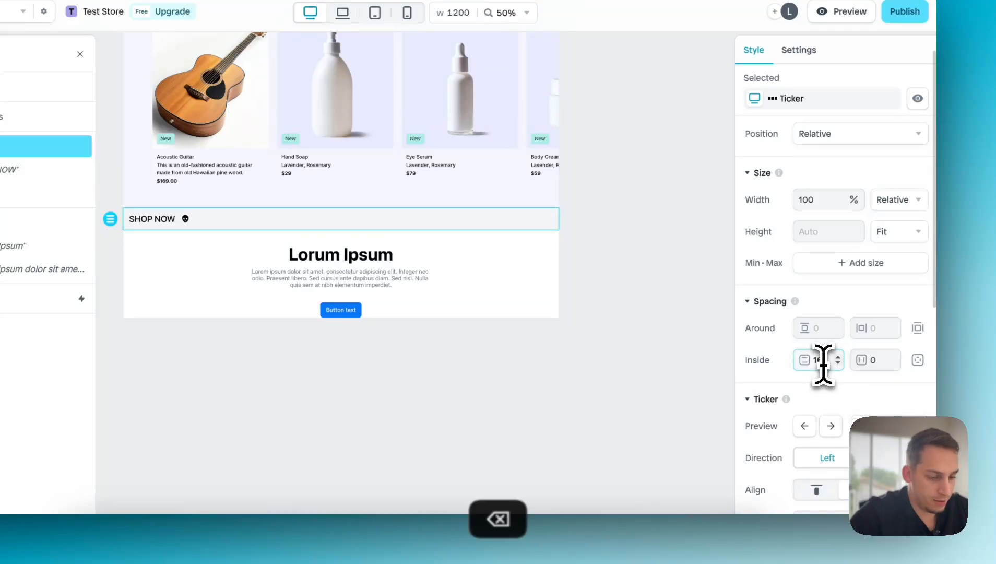
key("BackSpace")
key("BackSpace")
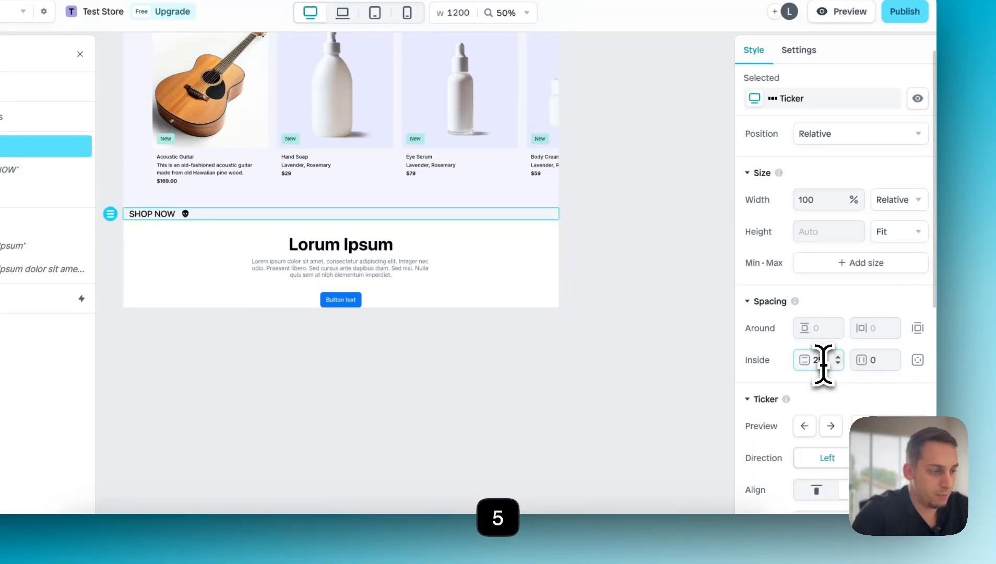
type("25")
key("Return")
left_click(652, 281)
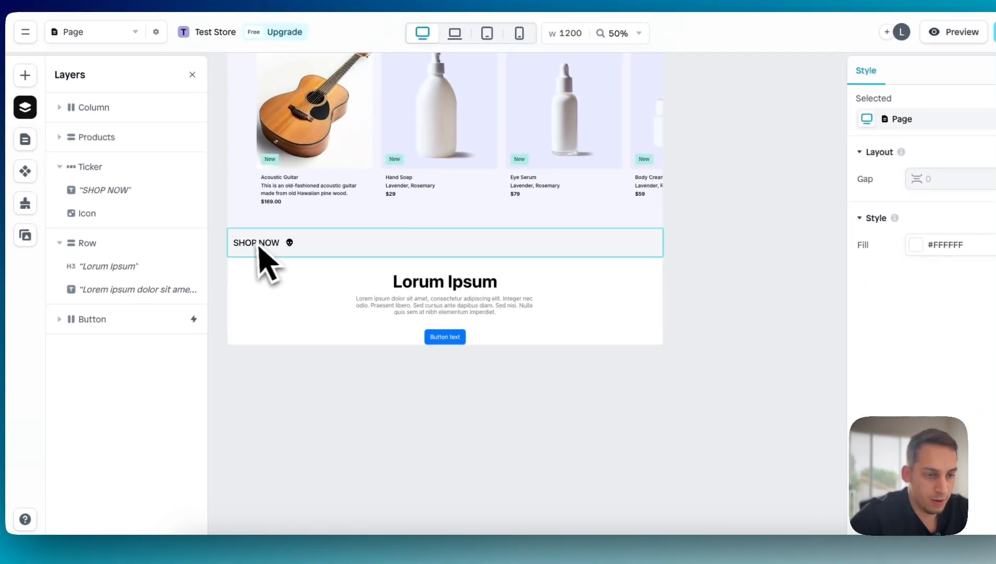
Step: Set the size of the ticker's "SHOP NOW" text to 16 px
left_click(143, 230)
left_click(143, 230)
scroll(934, 448, "down", 4)
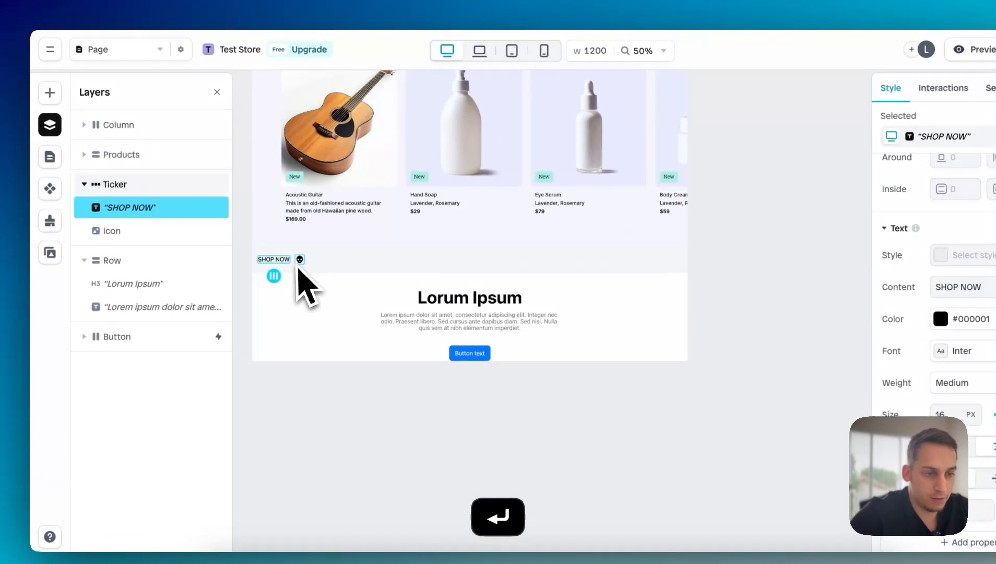
Step: Examine the alien icon's settings and the ticker's direction, gap and speed options
left_click(157, 205)
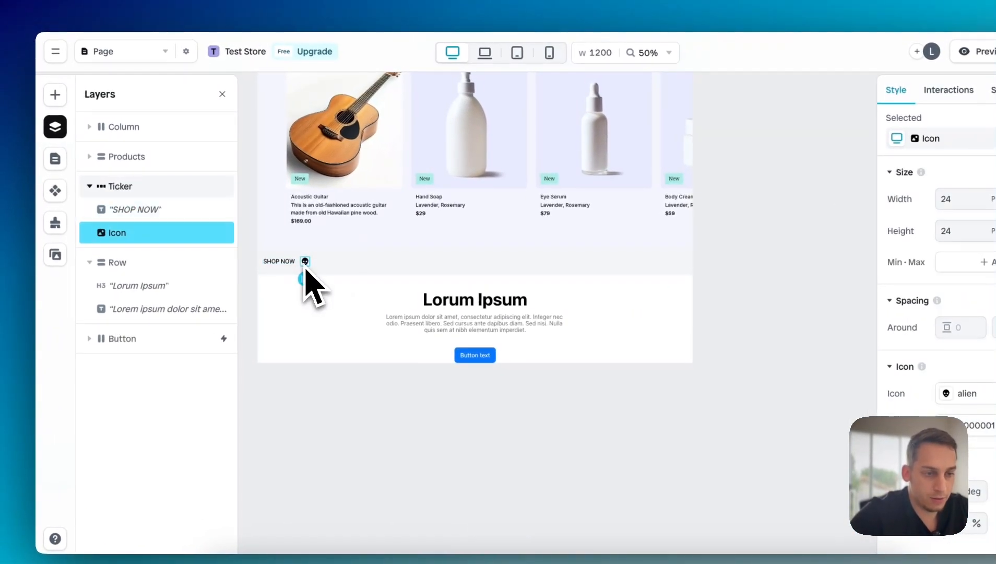
left_click(172, 186)
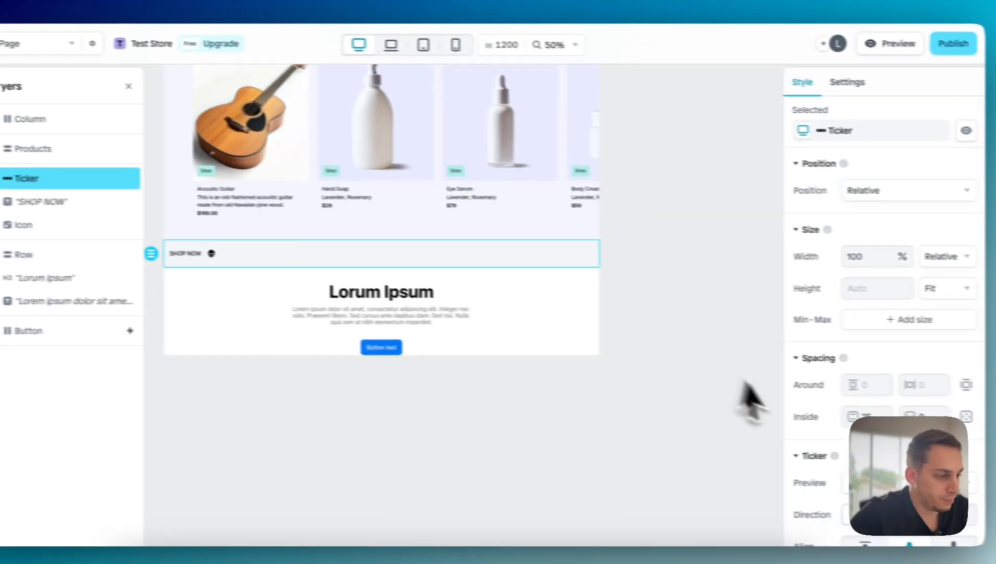
scroll(833, 455, "down", 4)
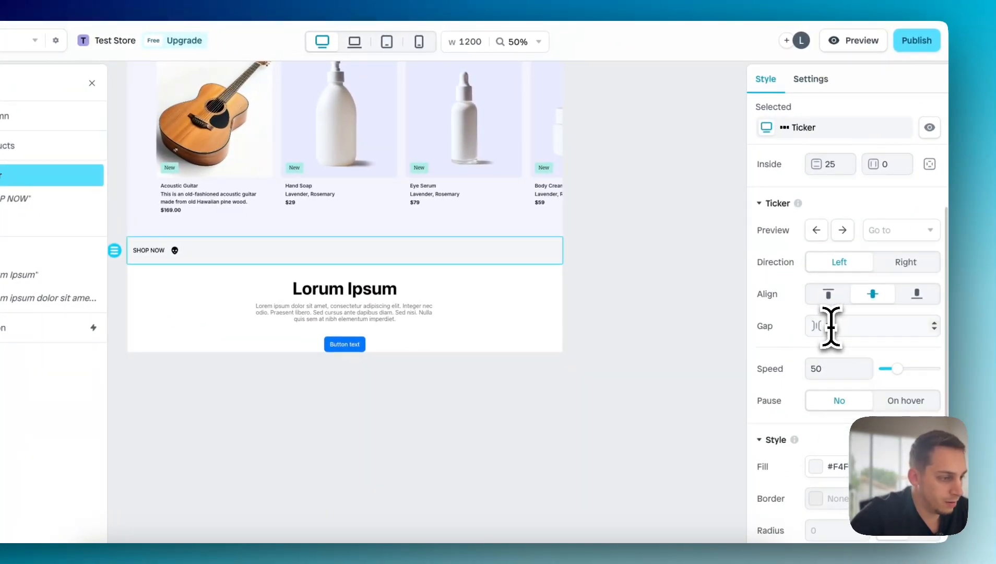
left_click(677, 355)
scroll(633, 362, "down", 5)
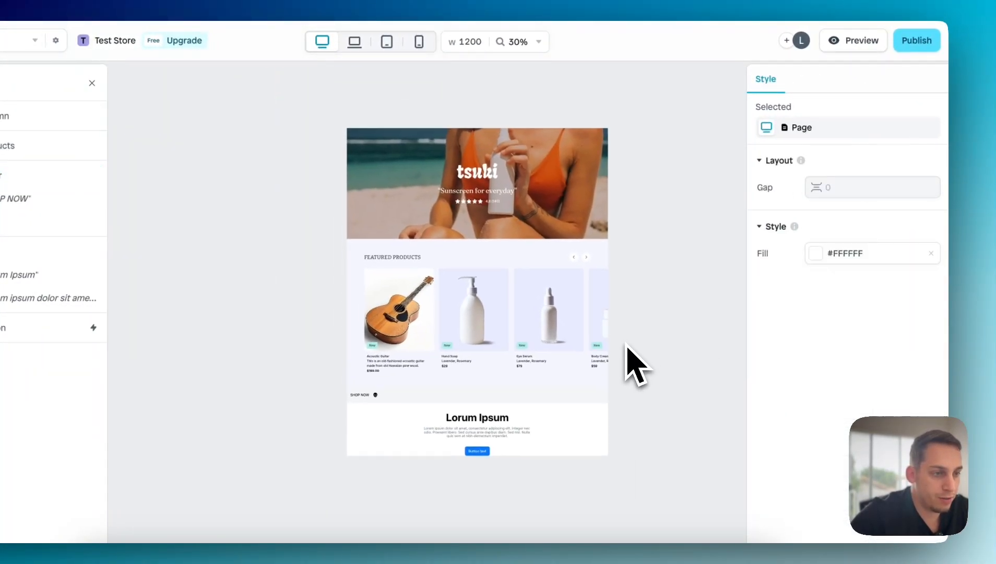
Step: Preview the page down to the running ticker and the text row, and return to the editor
left_click(551, 204)
left_click(475, 108)
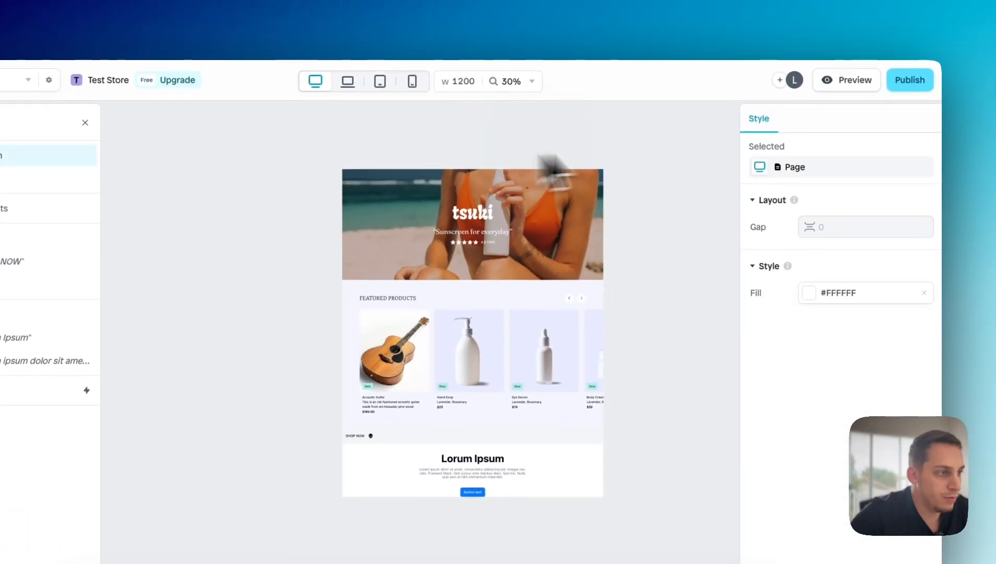
left_click(847, 85)
scroll(540, 233, "down", 5)
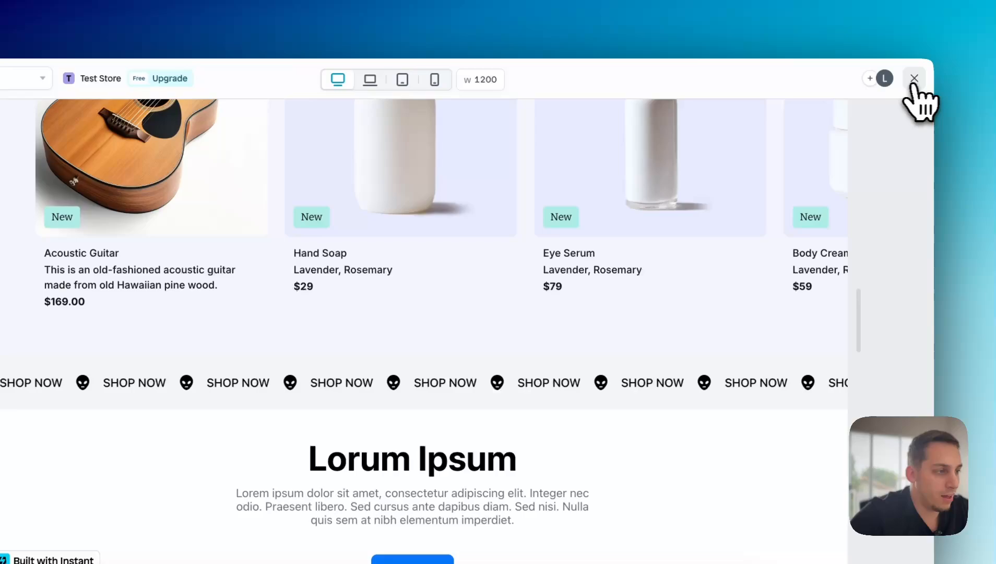
left_click(913, 84)
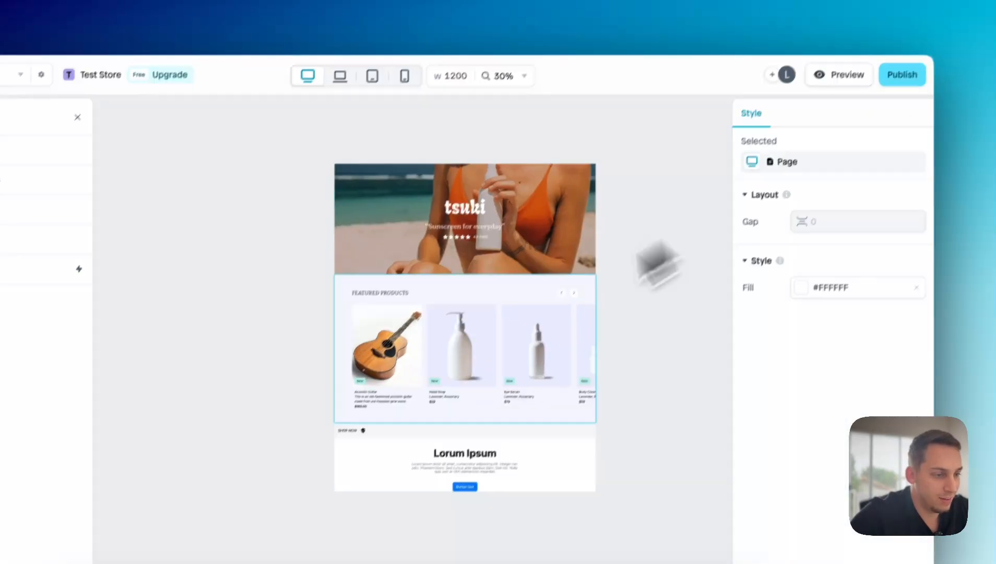
Step: Set the ticker's vertical inside spacing to 25, its gap to 10 and its speed to 24
scroll(466, 414, "down", 3)
left_click(426, 430)
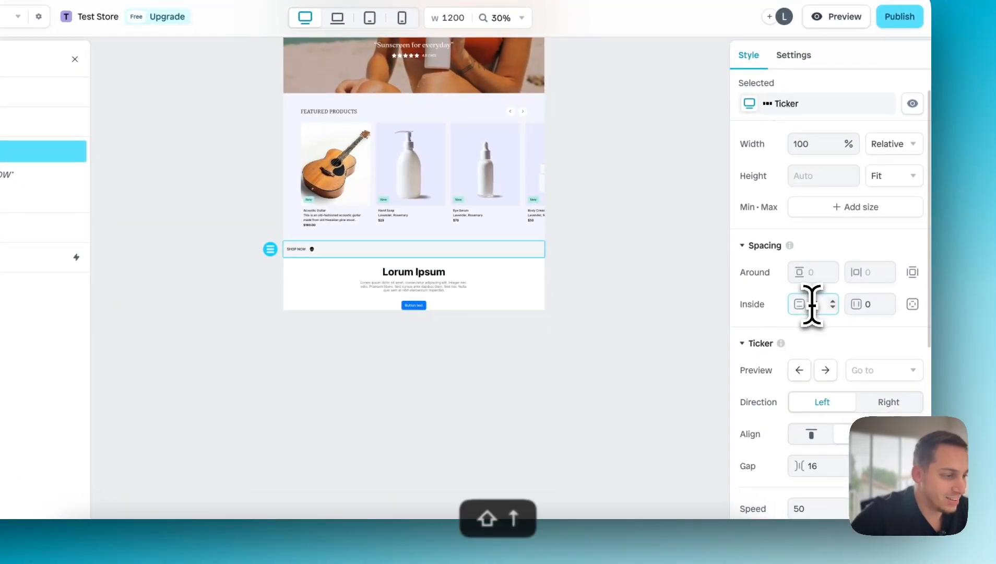
key("shift+Down")
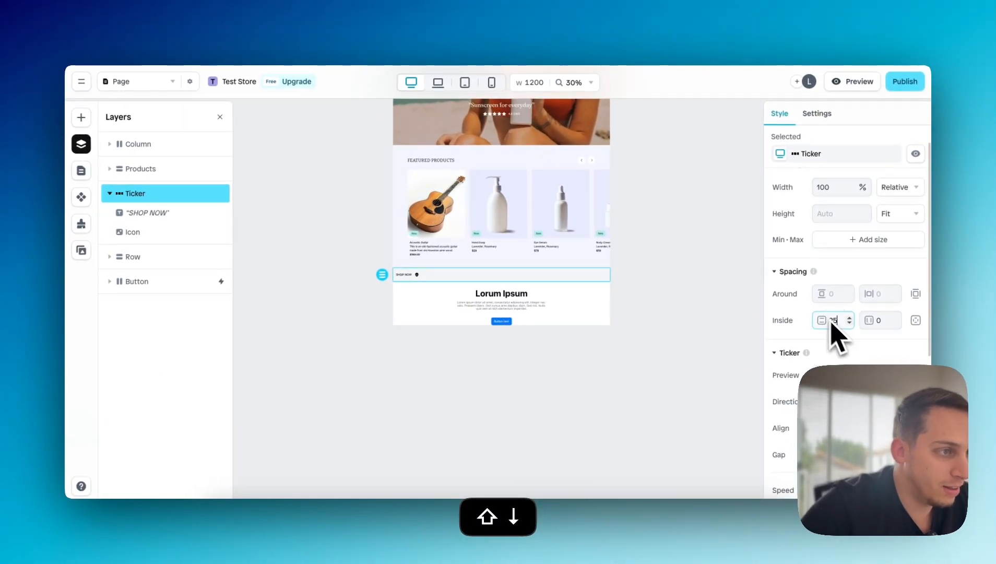
scroll(790, 349, "down", 2)
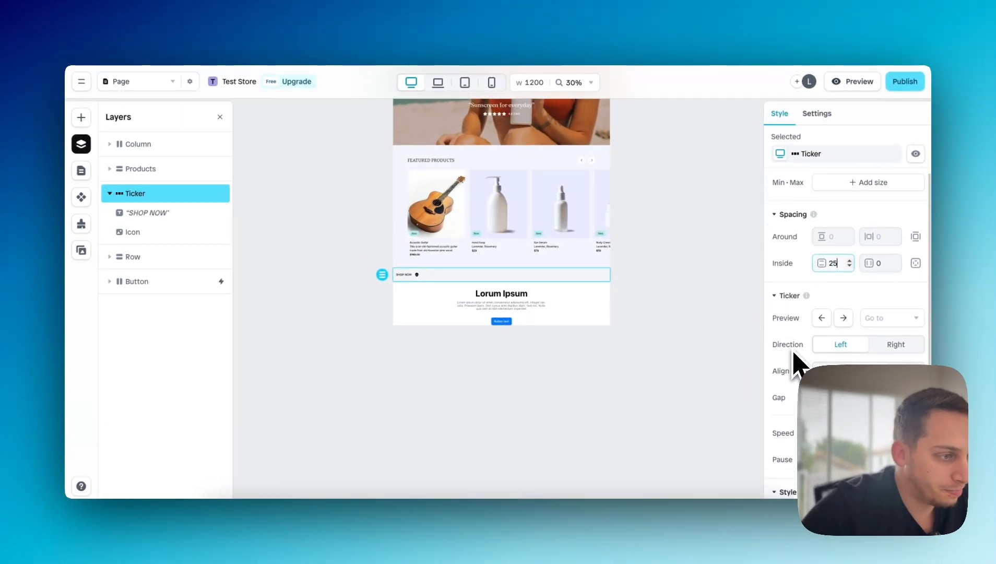
left_click(831, 347)
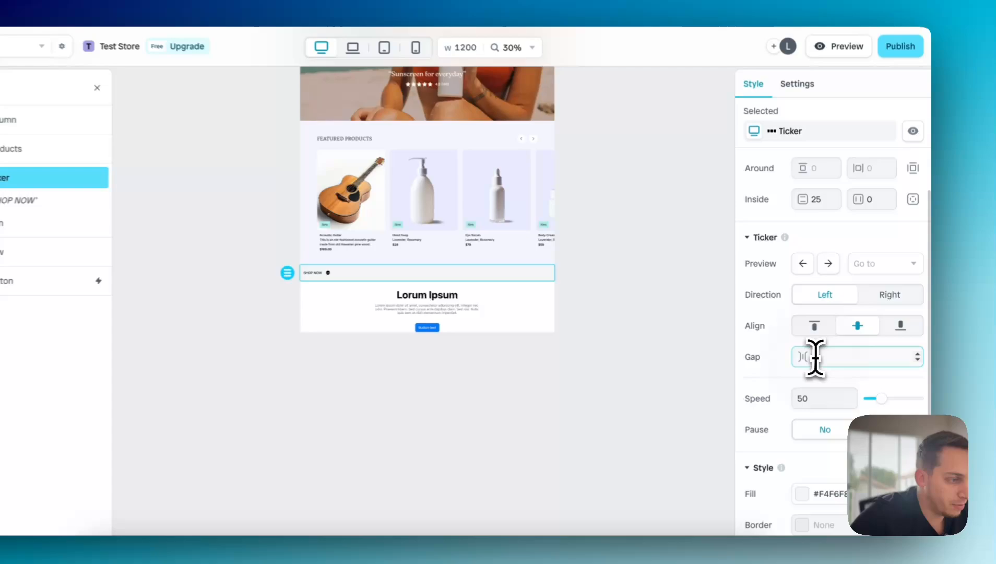
key("shift+Up")
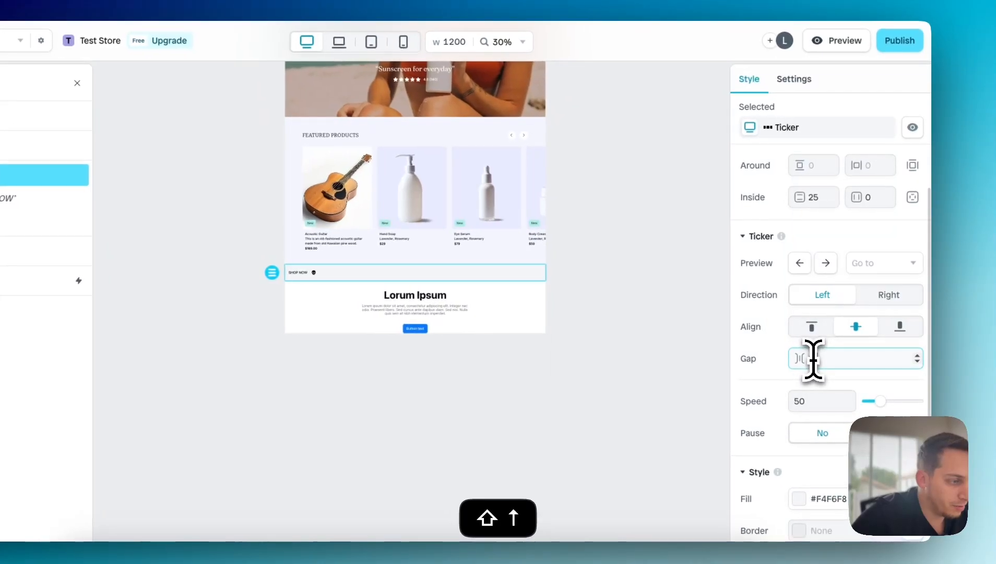
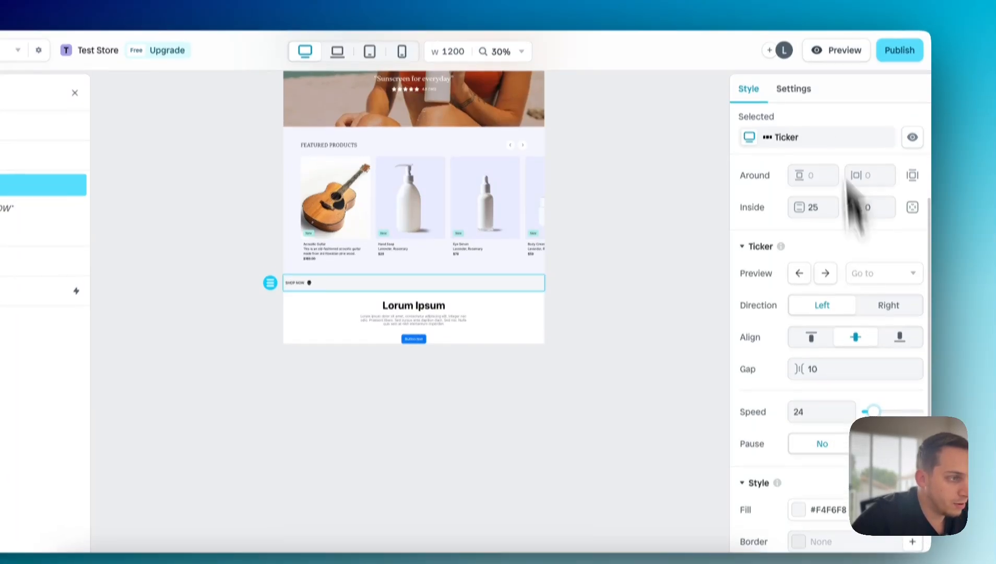
Step: Preview the page to check the adjusted ticker between the products and the text row, and return to the editor
left_click(837, 40)
scroll(532, 200, "down", 8)
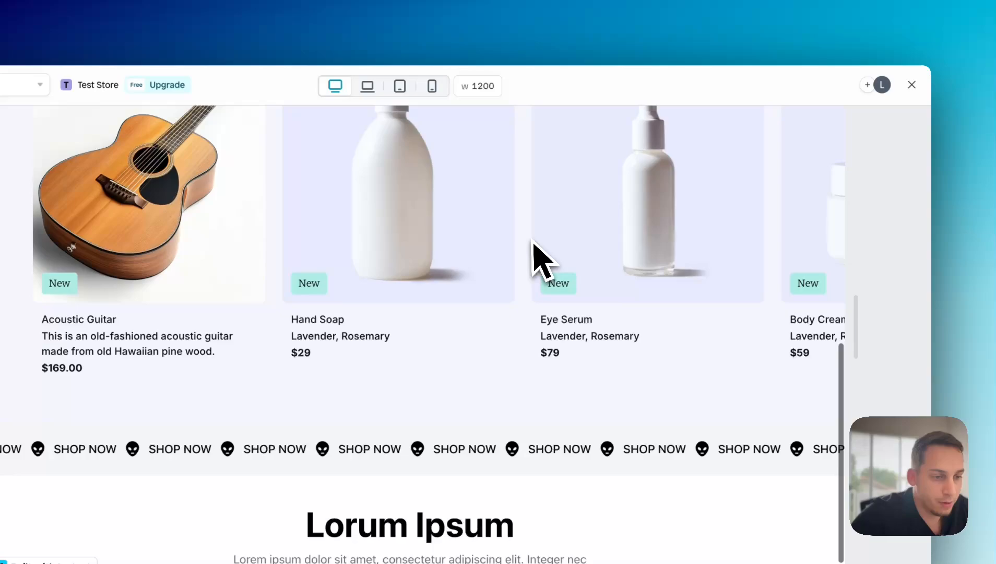
scroll(531, 241, "down", 1)
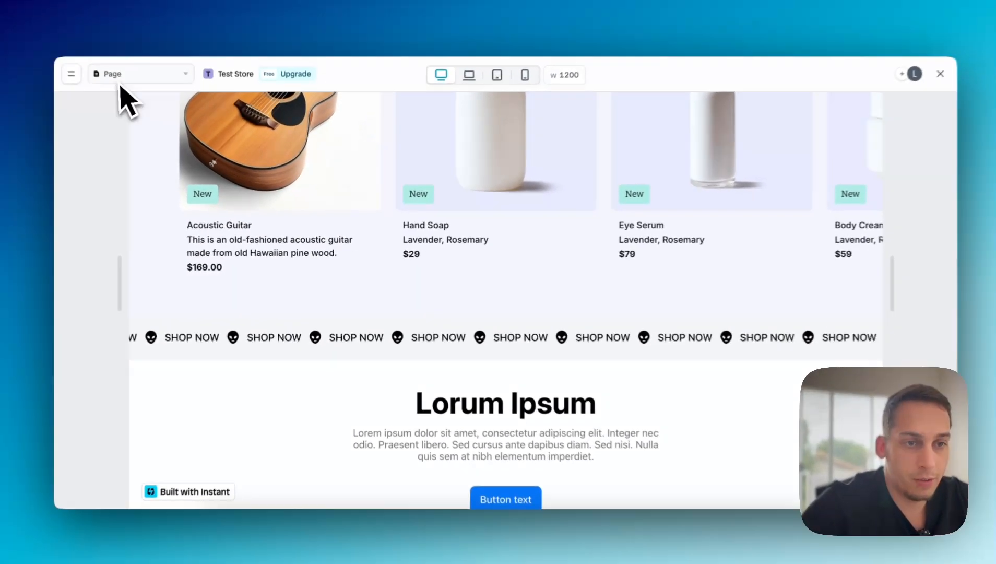
scroll(165, 166, "up", 10)
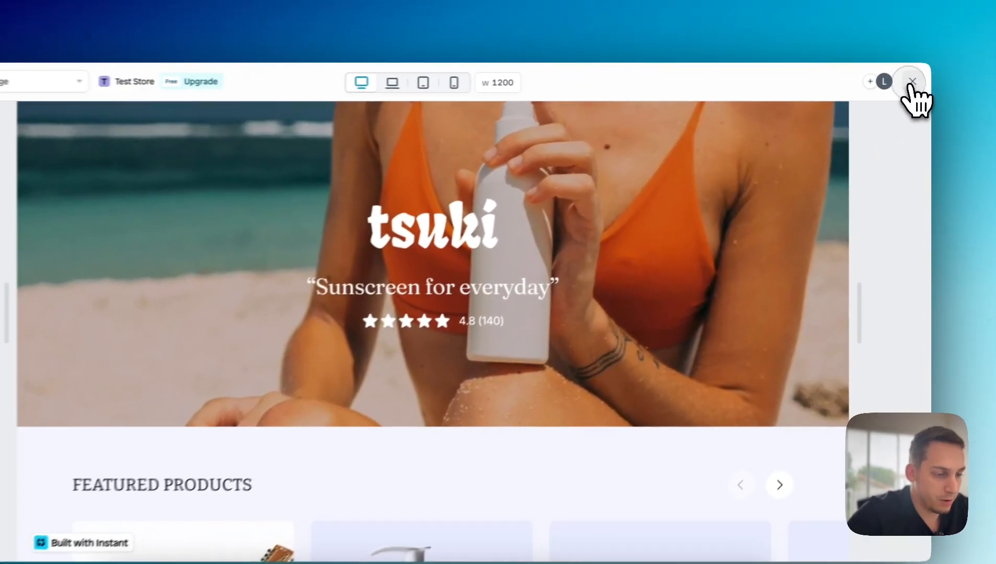
left_click(914, 81)
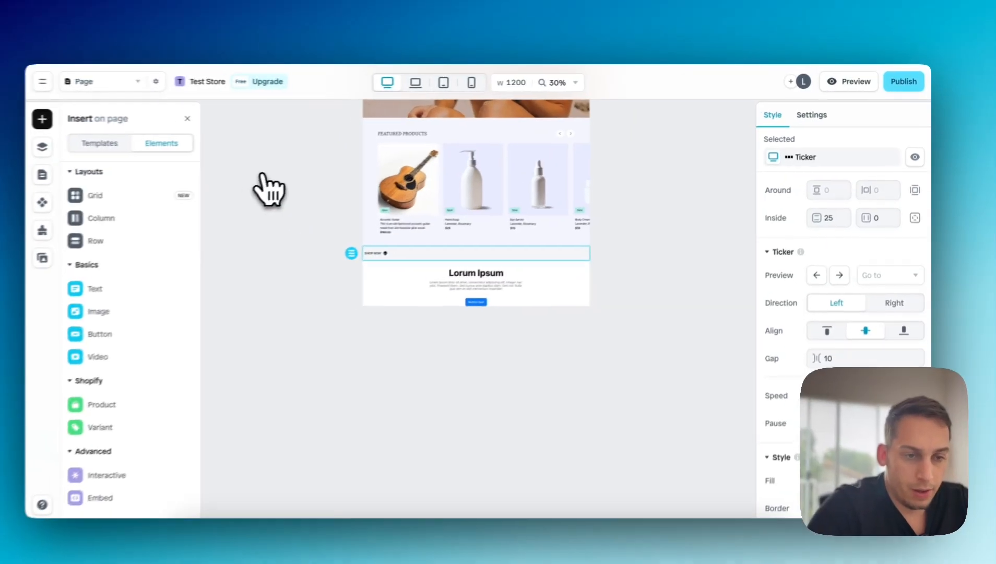
Step: Insert a Countdown element above the "Lorum Ipsum" heading in the text row and bring up its ending date settings
mouse_move(147, 459)
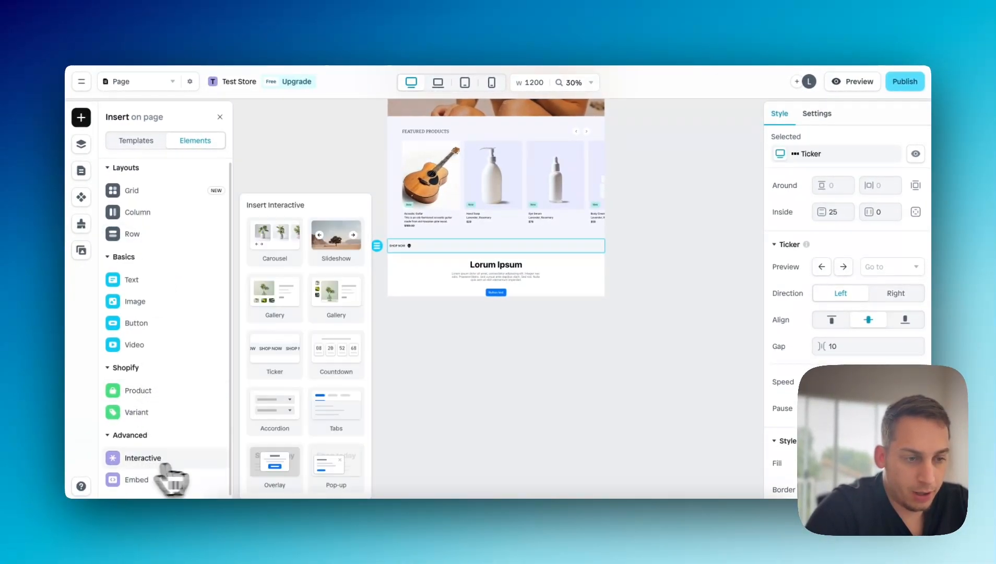
left_click_drag(334, 357, 485, 252)
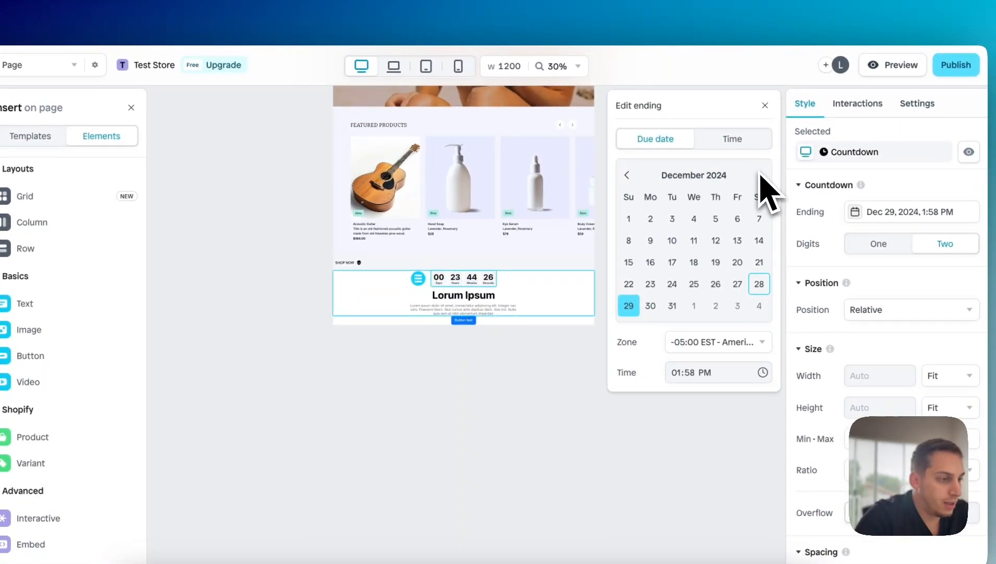
Step: Select the row that holds the countdown and bring up its spacing and layout settings
left_click(524, 285)
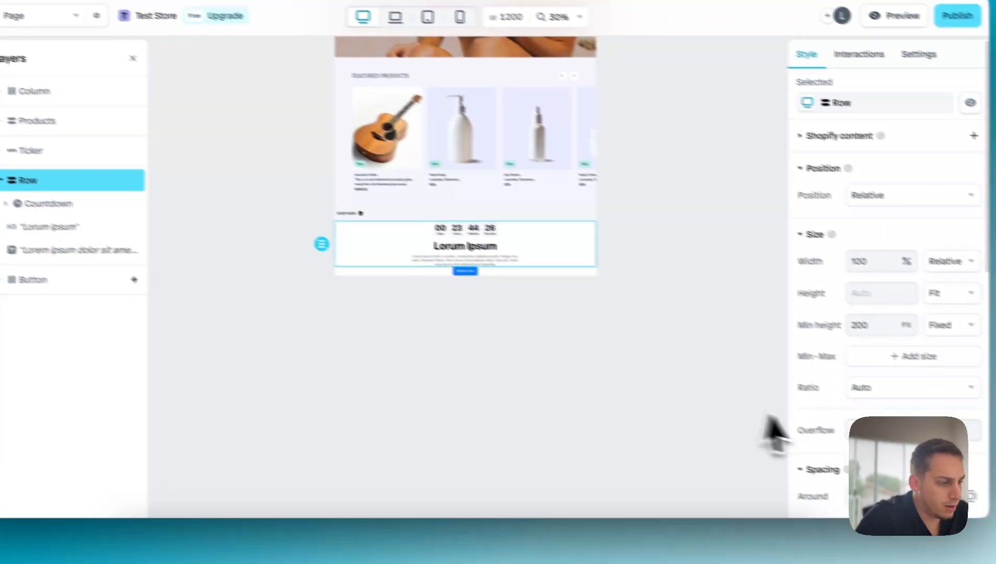
scroll(834, 480, "down", 1)
scroll(793, 425, "down", 2)
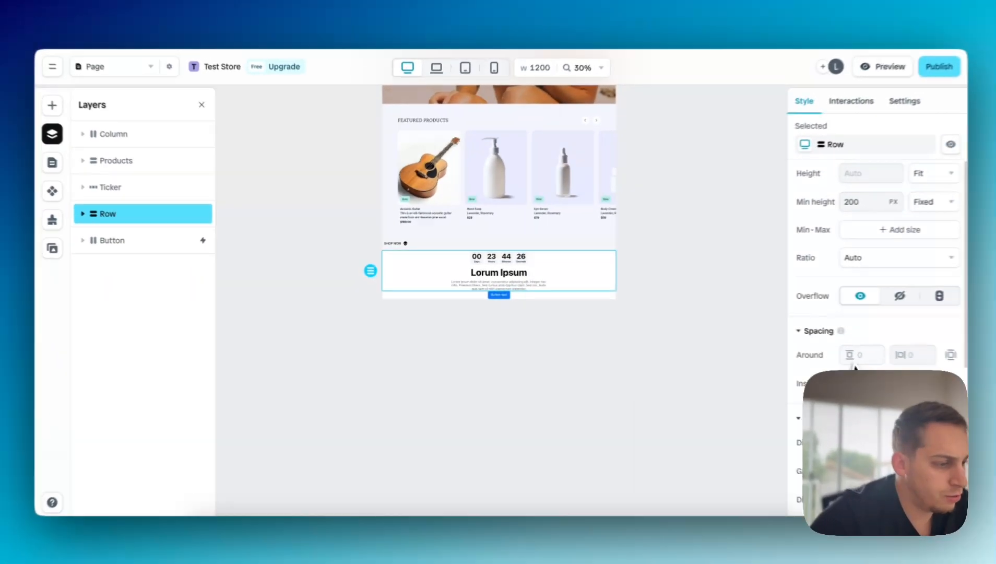
scroll(978, 388, "down", 2)
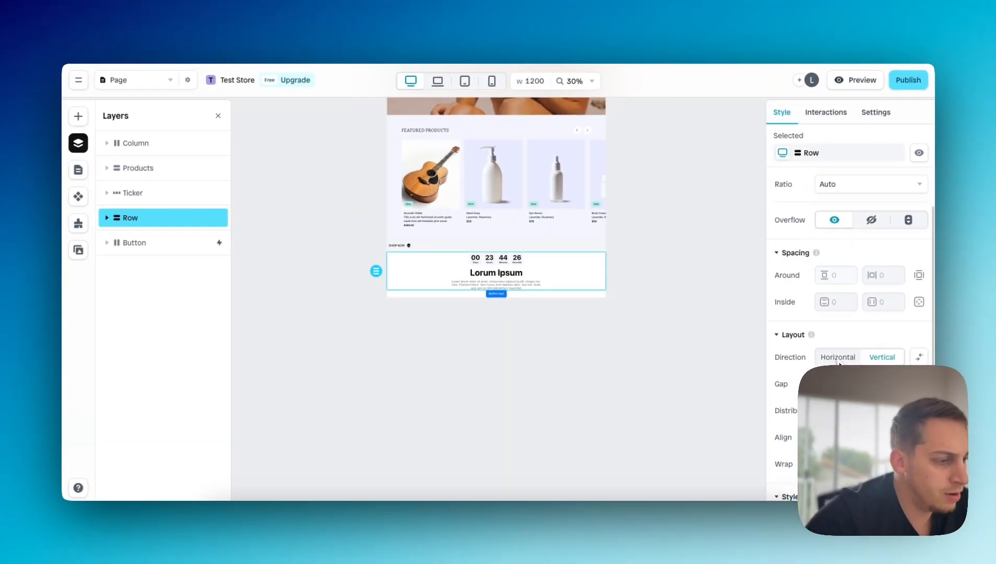
Step: Try adding equal vertical inside spacing to the countdown row, and clear the value again
scroll(977, 388, "down", 3)
scroll(845, 313, "down", 2)
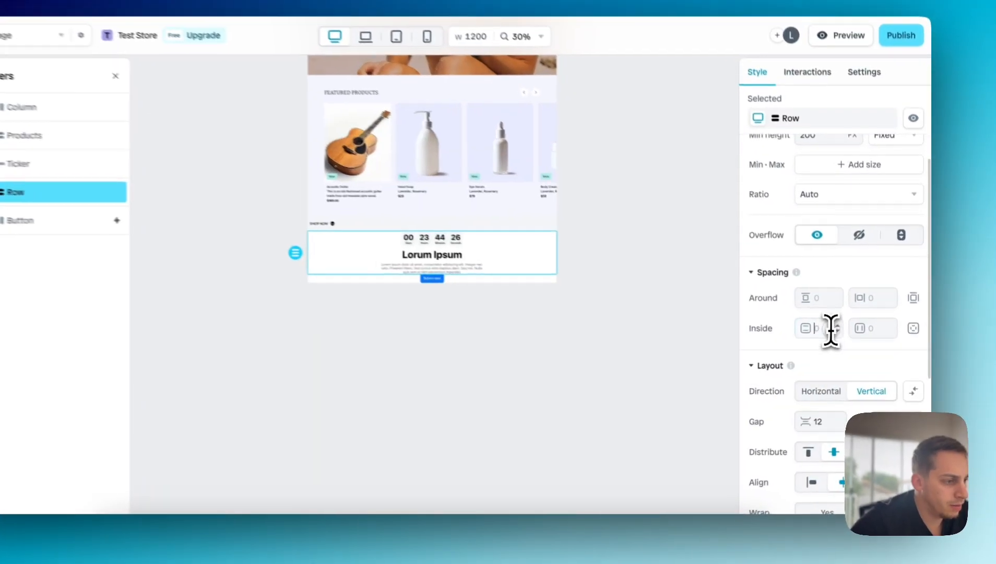
left_click(841, 337)
key("shift+Up")
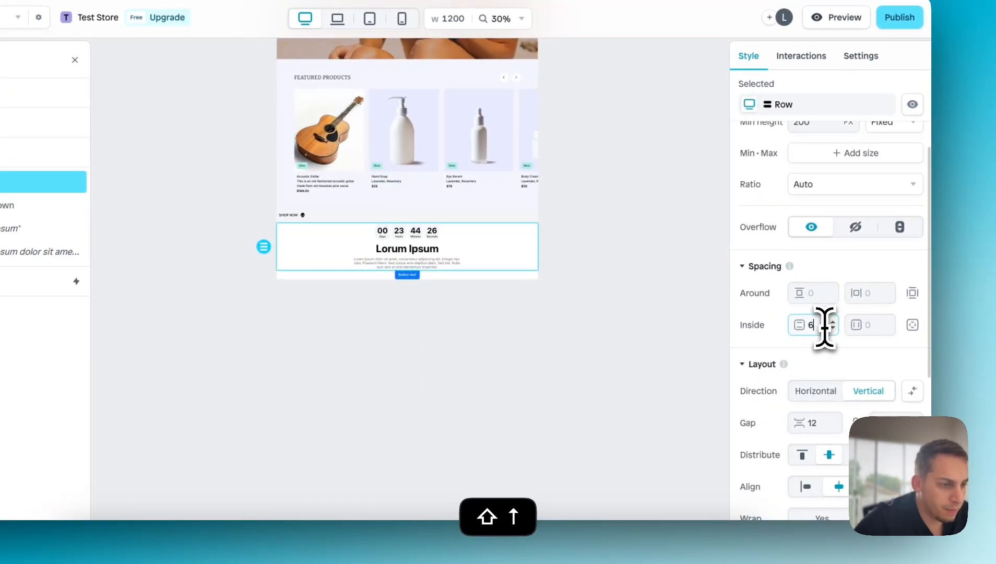
key("shift+Up")
key("shift+Up")
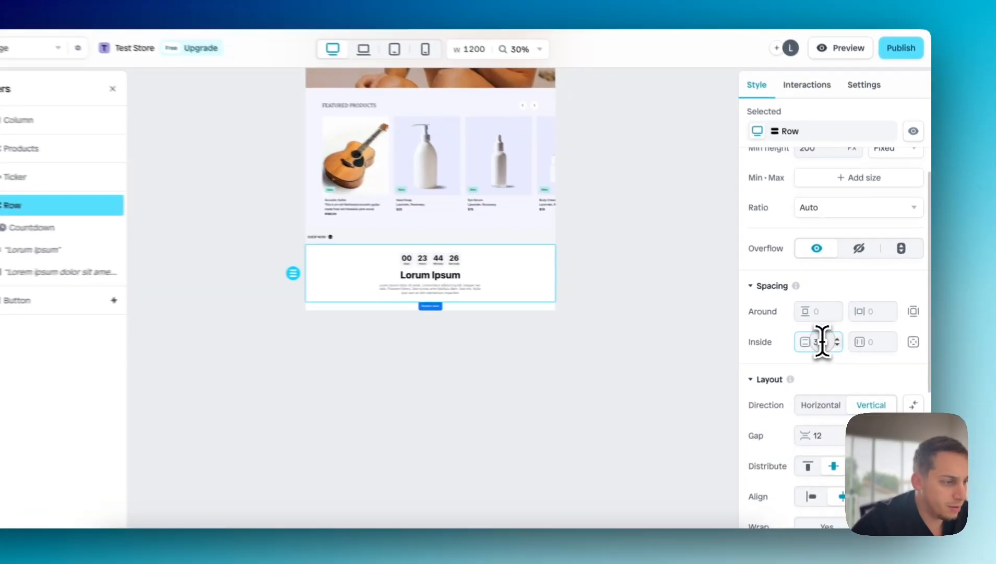
key("BackSpace")
key("BackSpace")
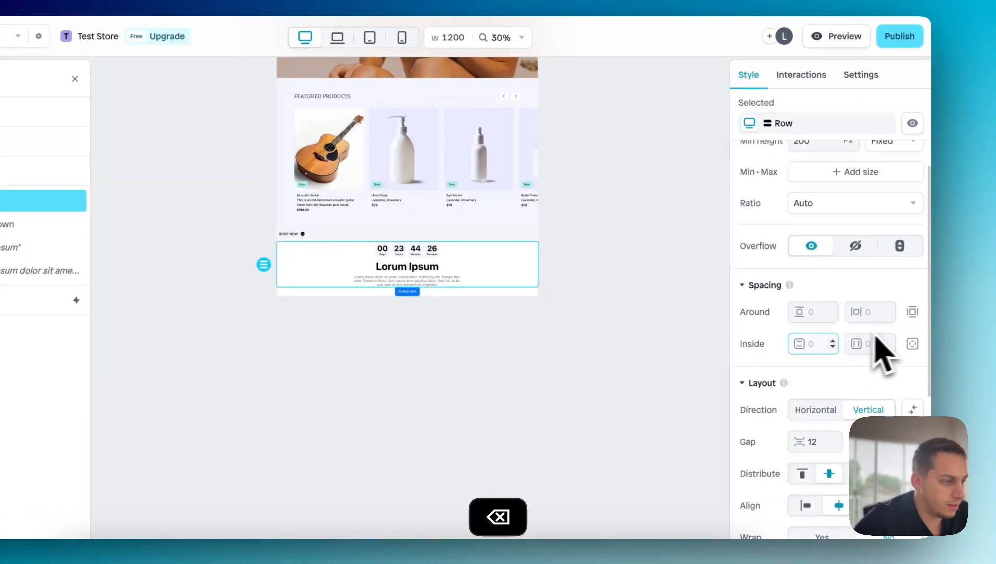
Step: Split the row's inside spacing into separate sides and set the upper side to 120
left_click(912, 343)
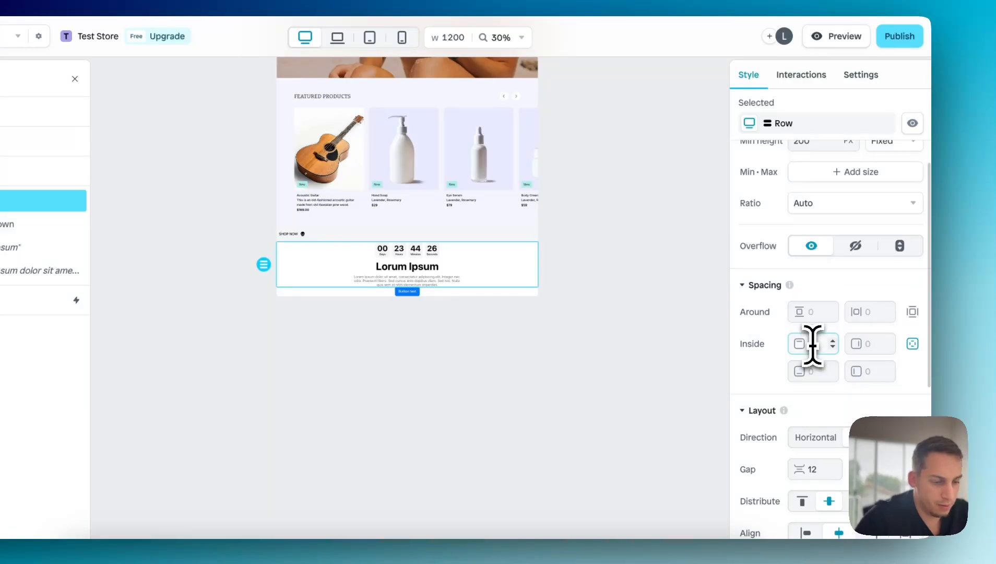
left_click(614, 238)
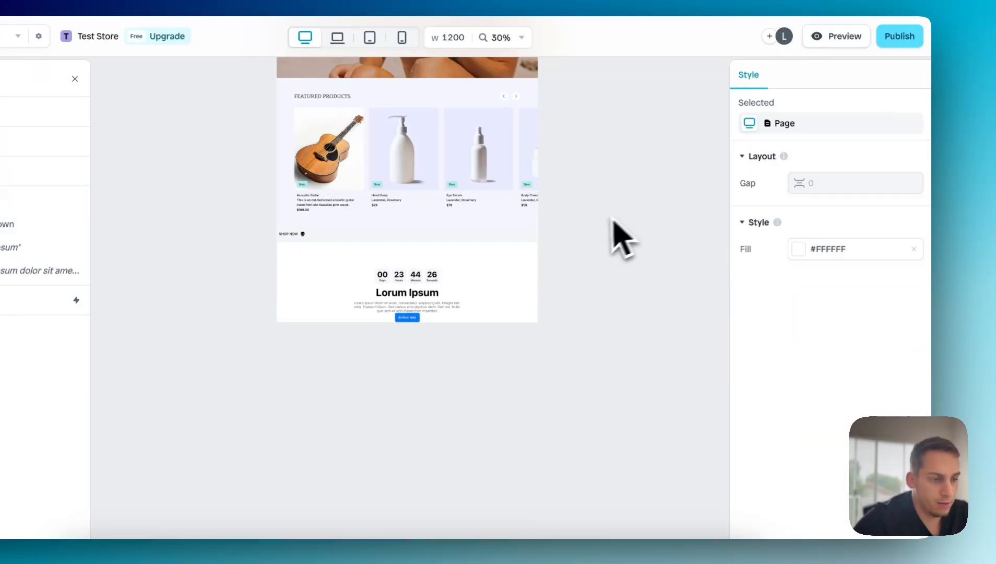
left_click(473, 279)
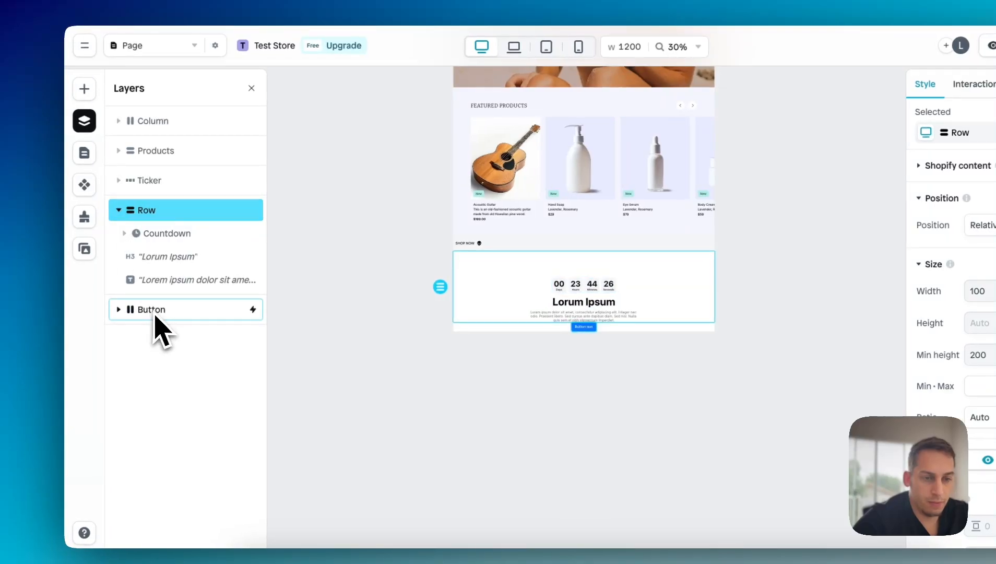
Step: Move the Button layer into the Row, below the Lorem ipsum paragraph, and collapse it
left_click_drag(11, 288, 9, 266)
left_click_drag(151, 285, 154, 293)
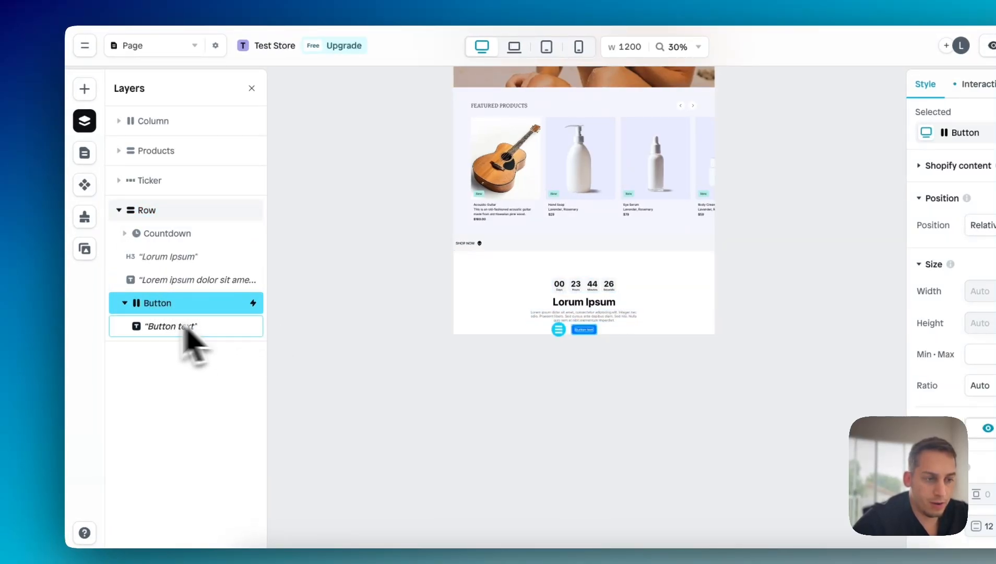
left_click(124, 303)
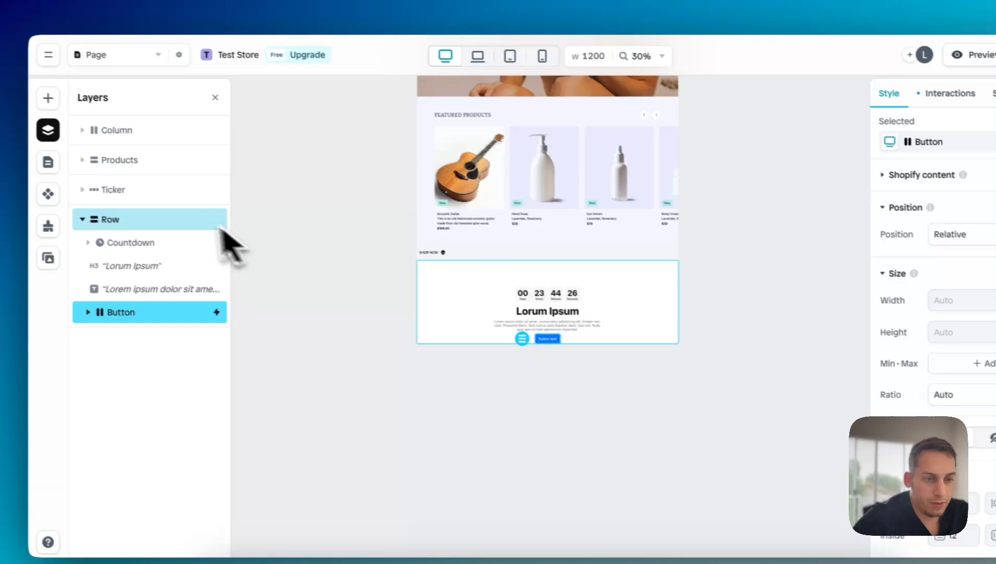
Step: Set the inside spacing on the row's lower side to 120
left_click(99, 191)
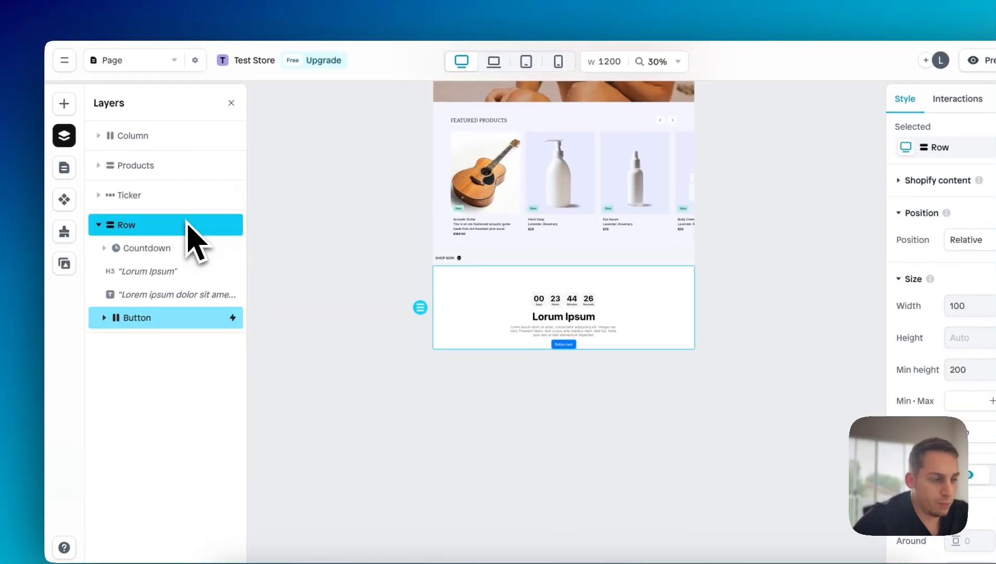
scroll(918, 365, "down", 3)
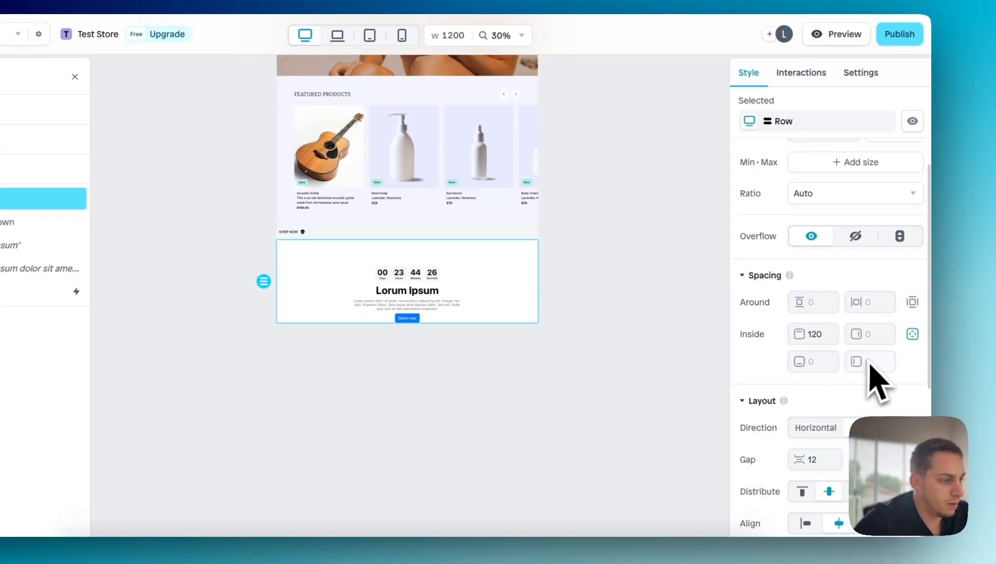
type("120")
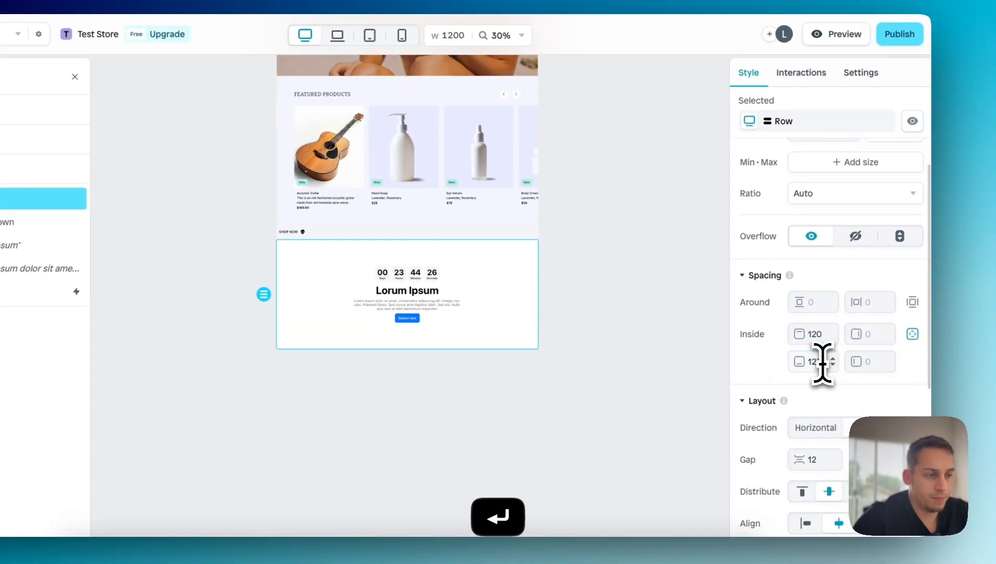
left_click(571, 282)
Step: Fill the countdown row with the saved Dutch Orange colour style
left_click(529, 296)
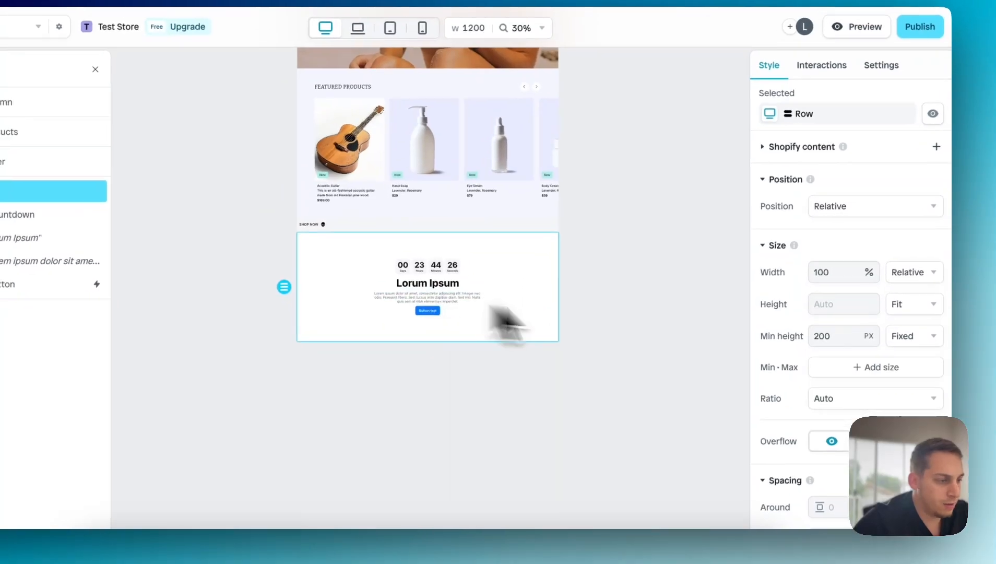
scroll(791, 407, "down", 3)
scroll(814, 399, "down", 8)
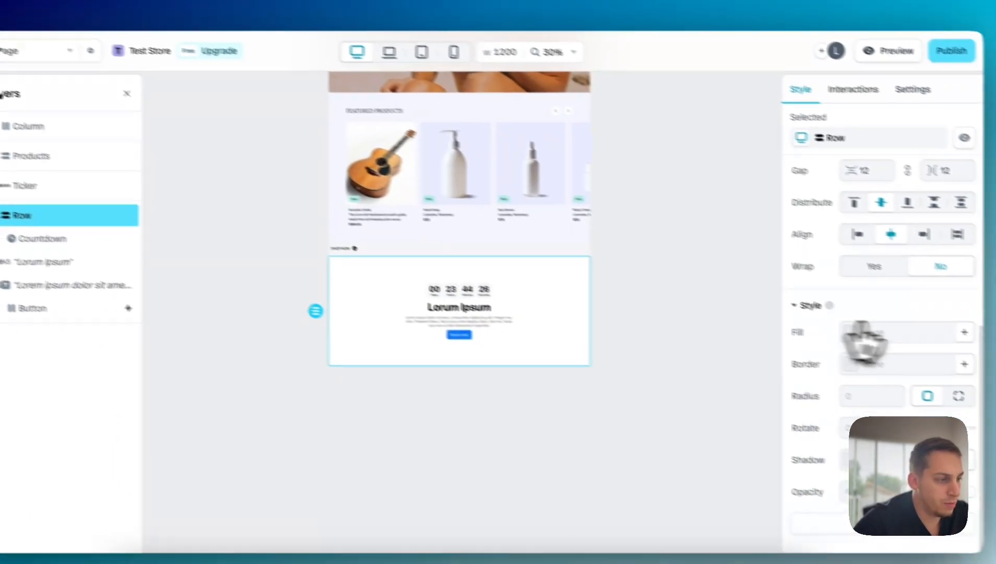
left_click(918, 308)
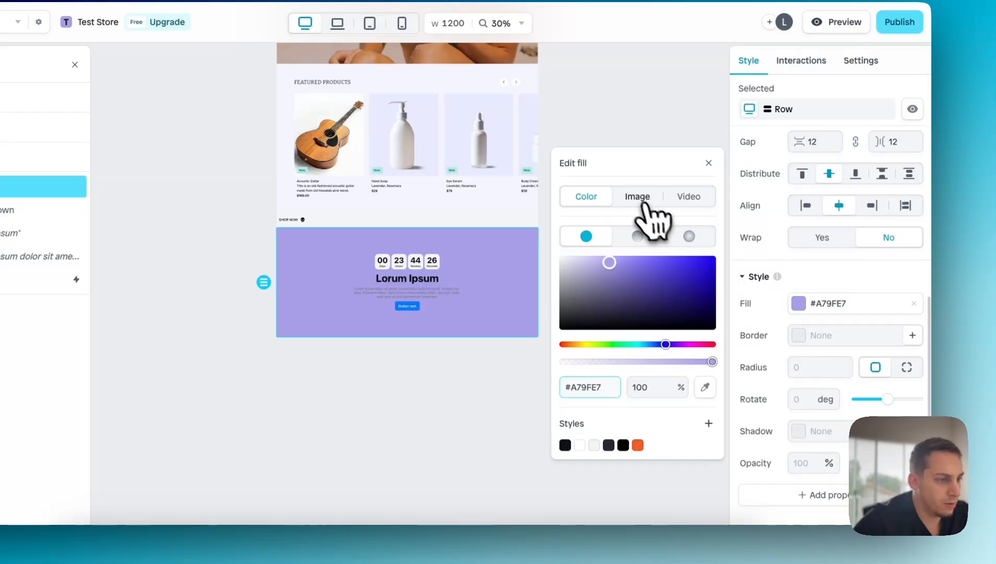
left_click(645, 198)
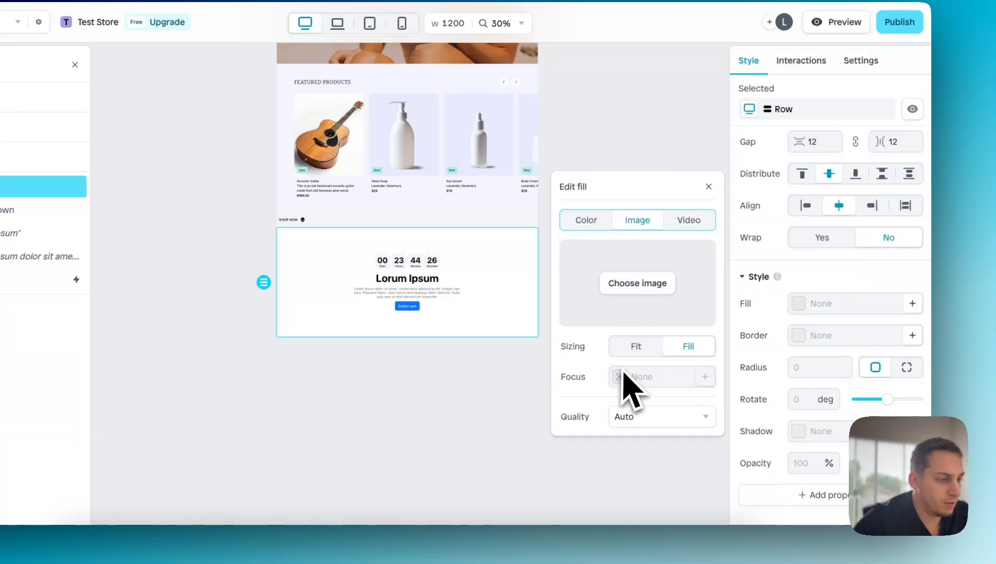
left_click(586, 220)
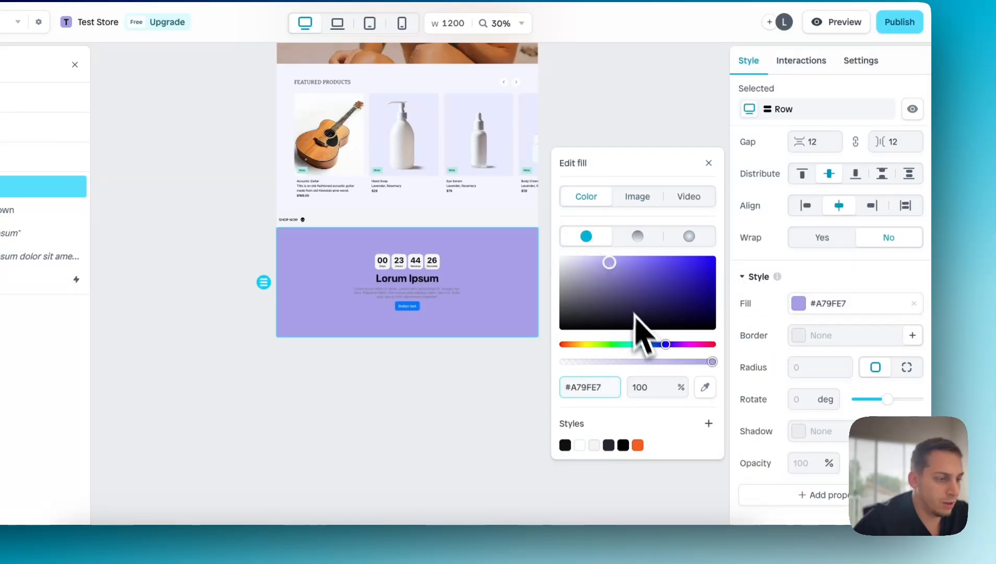
left_click(637, 444)
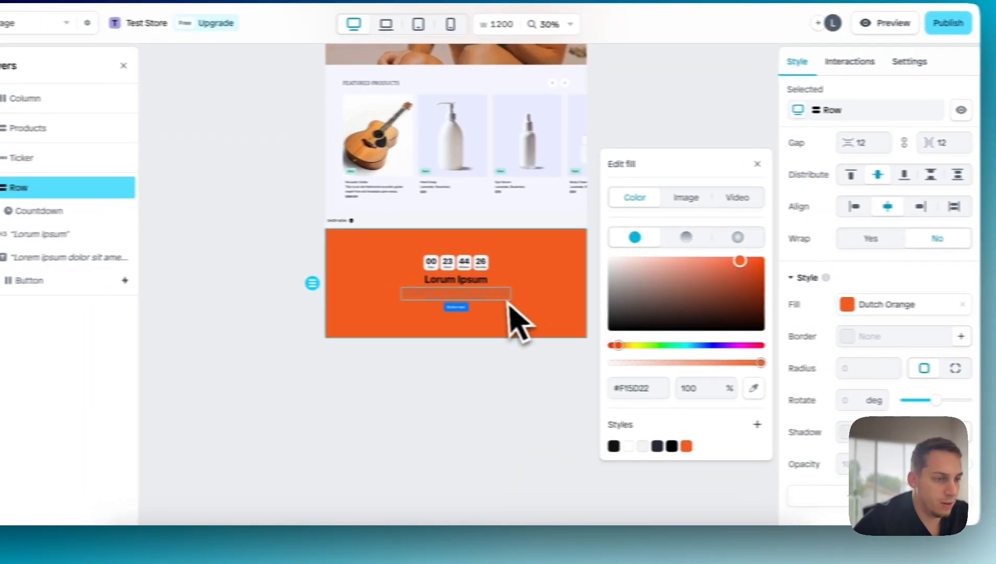
left_click(262, 310)
Step: Apply the Header font text style to the "Lorum Ipsum" heading in the row
left_click(485, 284)
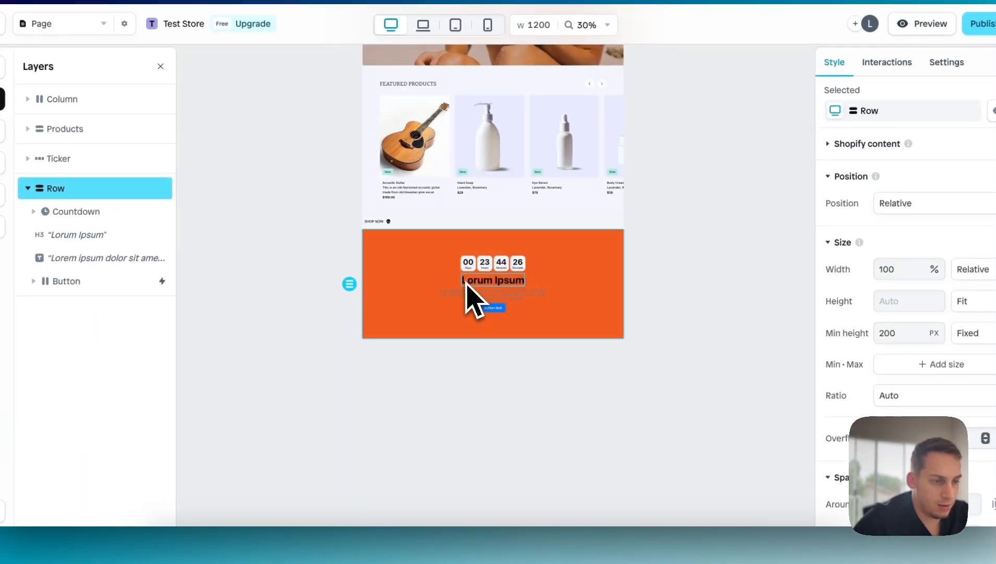
left_click(465, 284)
scroll(882, 407, "down", 5)
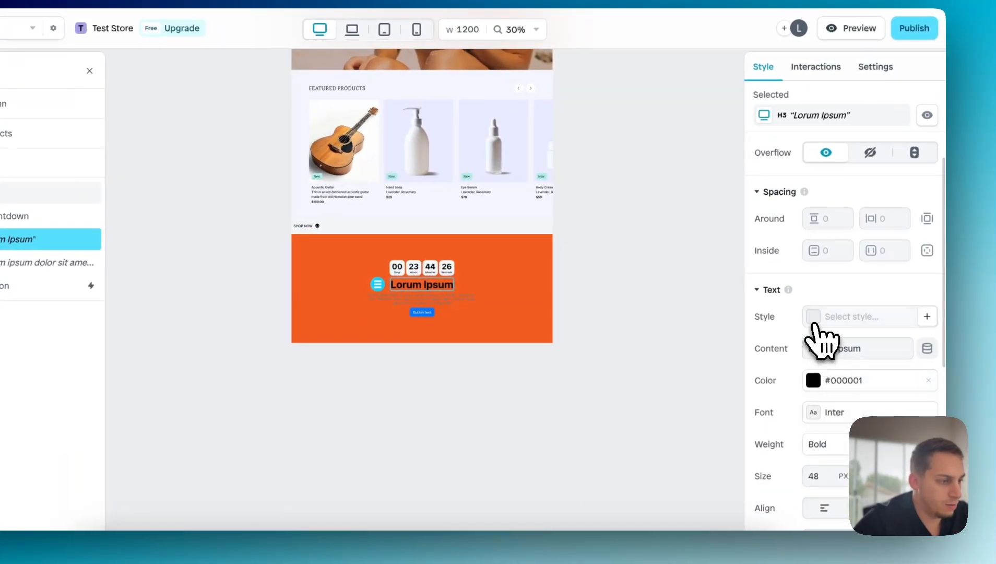
left_click(851, 370)
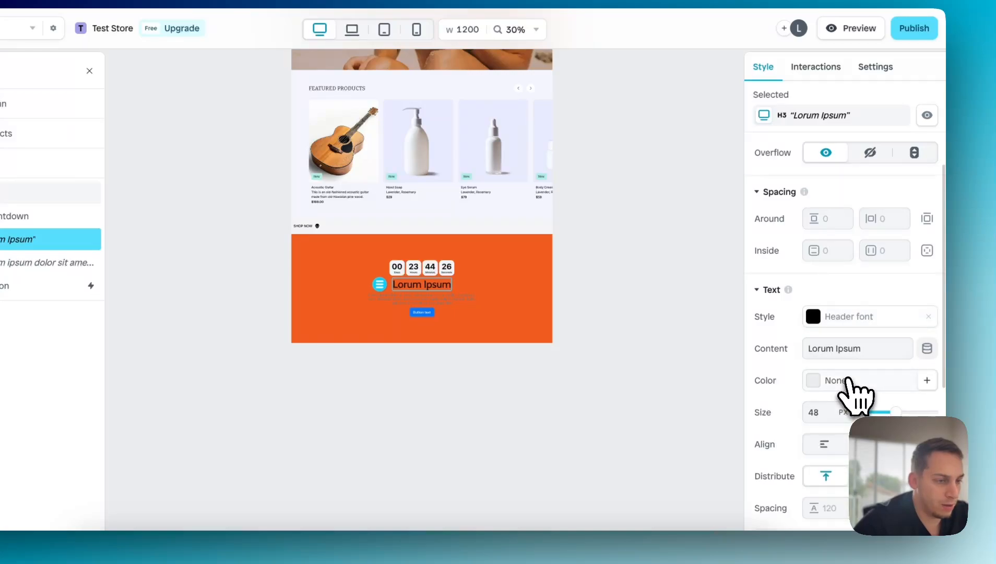
Step: Apply the Body font text style to the Lorem ipsum paragraph under the heading
left_click(454, 301)
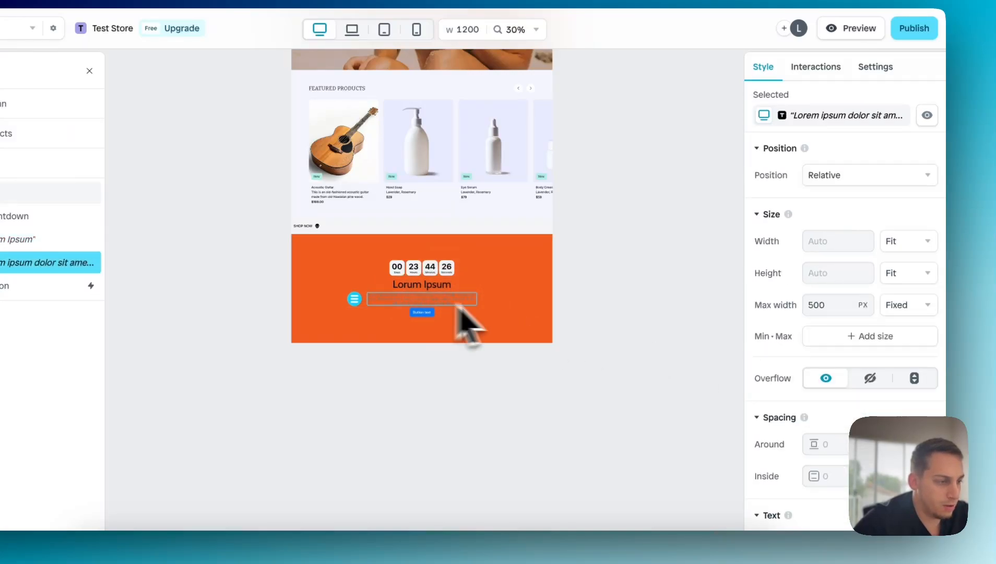
scroll(772, 397, "down", 10)
scroll(818, 201, "up", 1)
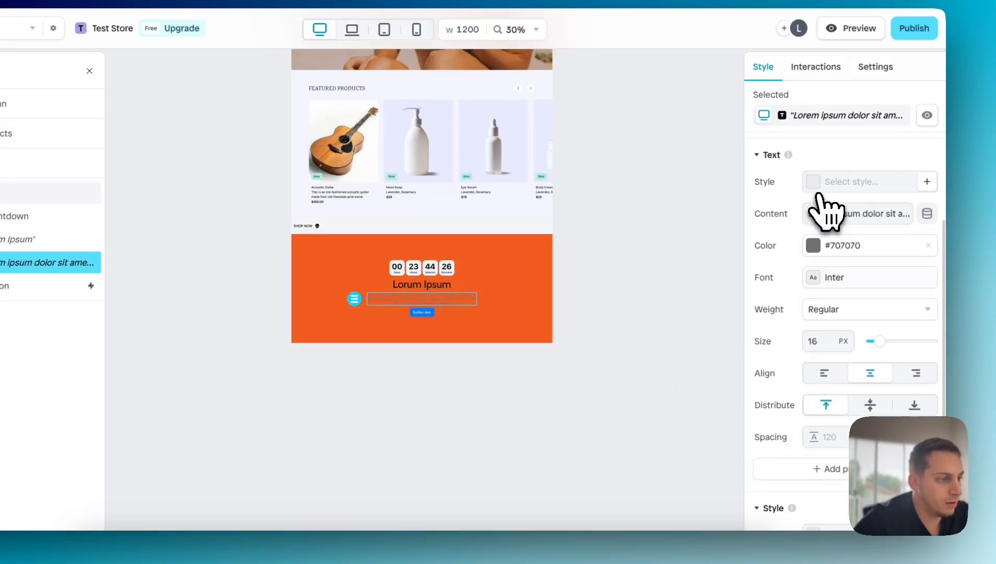
left_click(841, 211)
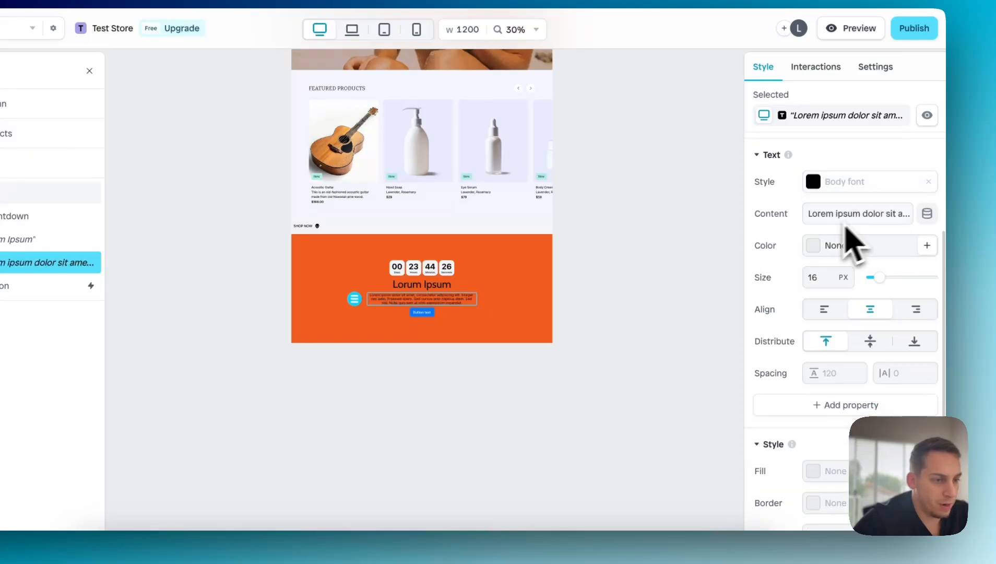
left_click(636, 255)
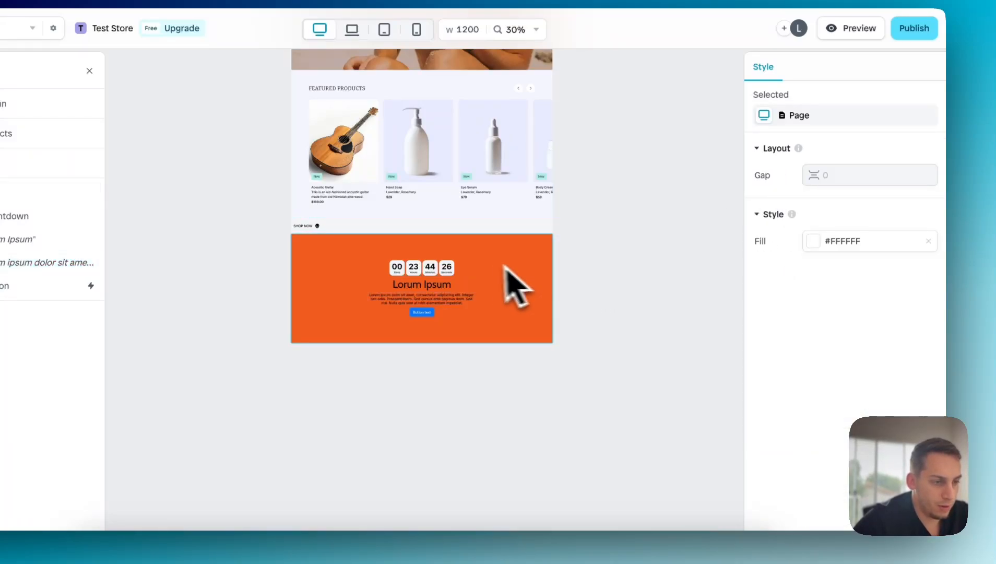
Step: Detach the Body font style from the Lorem ipsum paragraph and set its text colour to the saved white
scroll(491, 289, "up", 5)
scroll(467, 337, "down", 5)
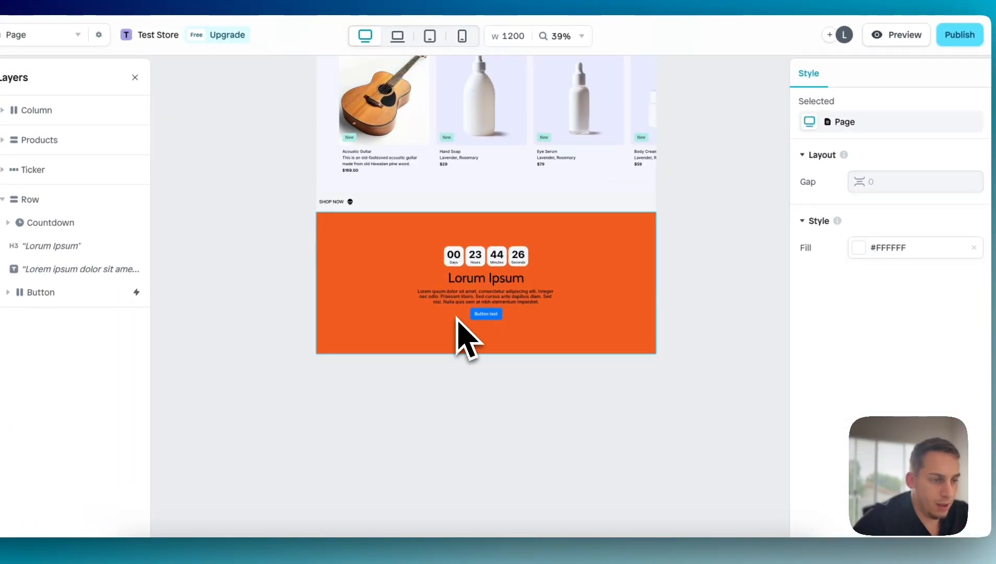
left_click(399, 319)
scroll(438, 315, "down", 2)
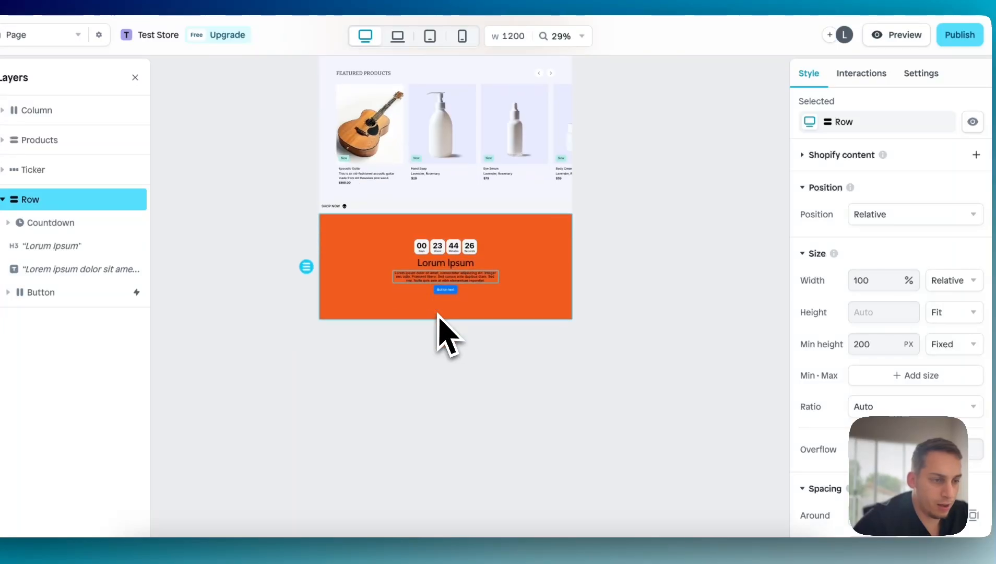
scroll(411, 284, "up", 5)
left_click(459, 292)
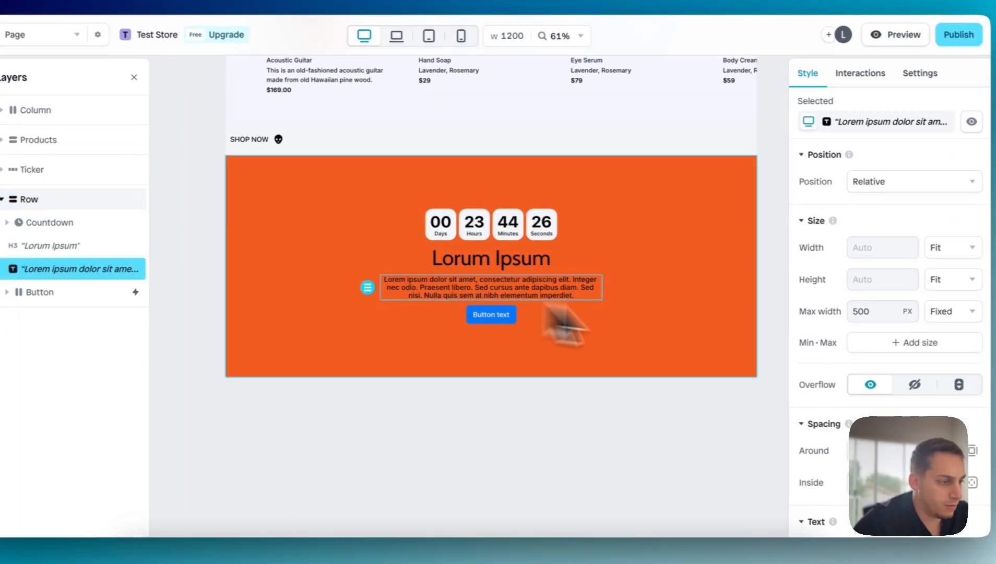
scroll(850, 366, "down", 3)
scroll(803, 365, "down", 3)
left_click(922, 215)
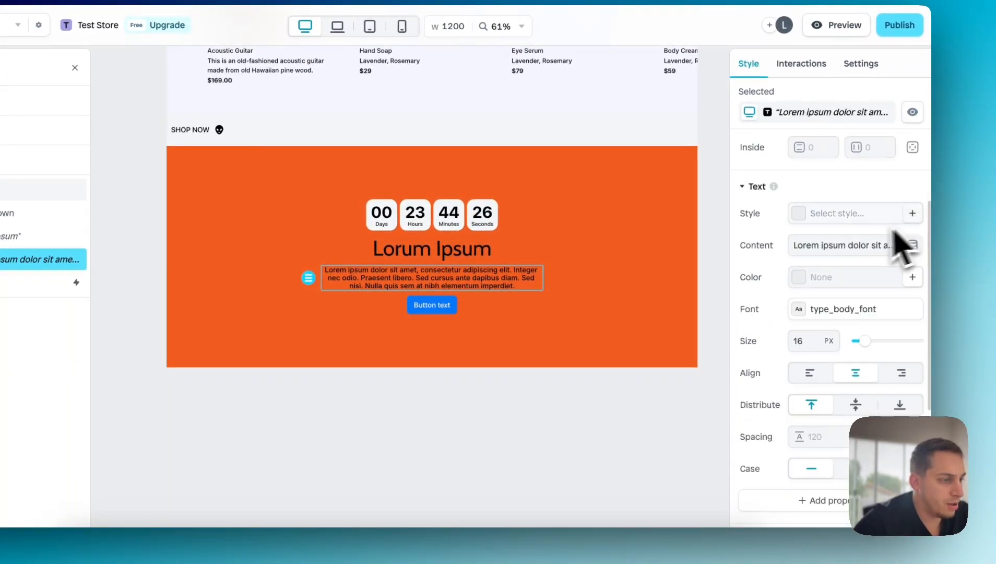
left_click(798, 277)
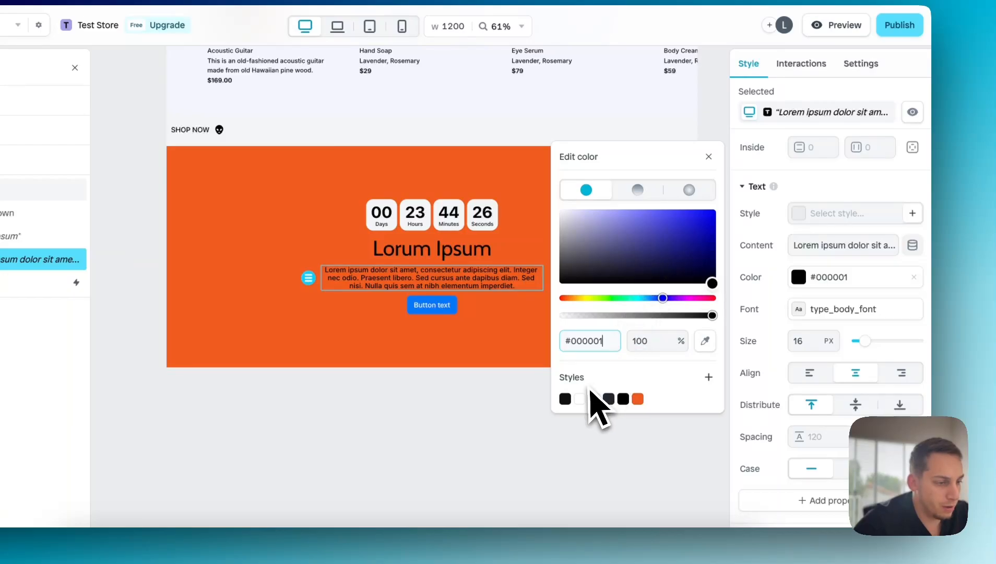
left_click(580, 399)
Step: Detach the Header font style from the "Lorum Ipsum" heading and set its text colour to #FFFFFF
left_click(460, 249)
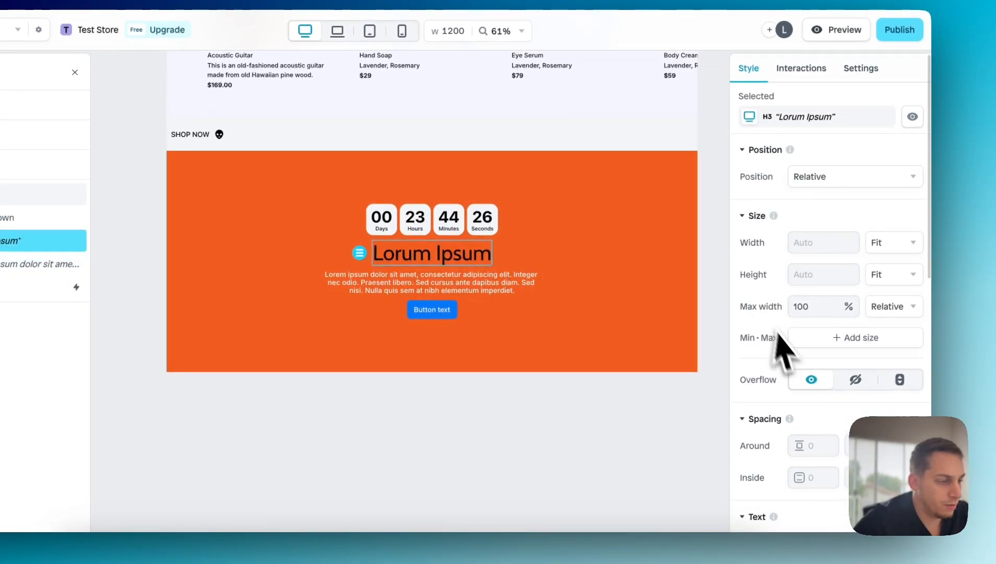
scroll(788, 365, "down", 5)
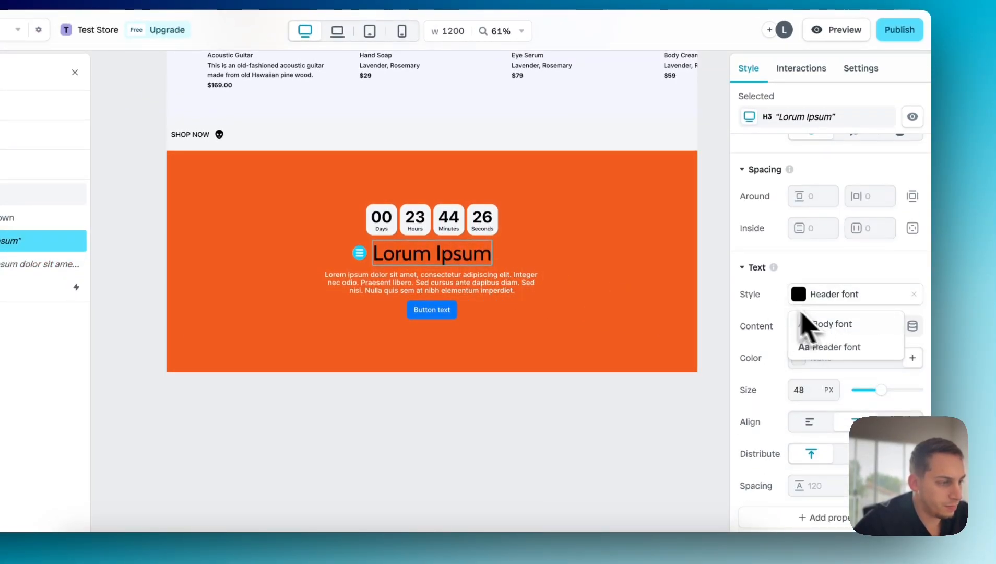
left_click(913, 294)
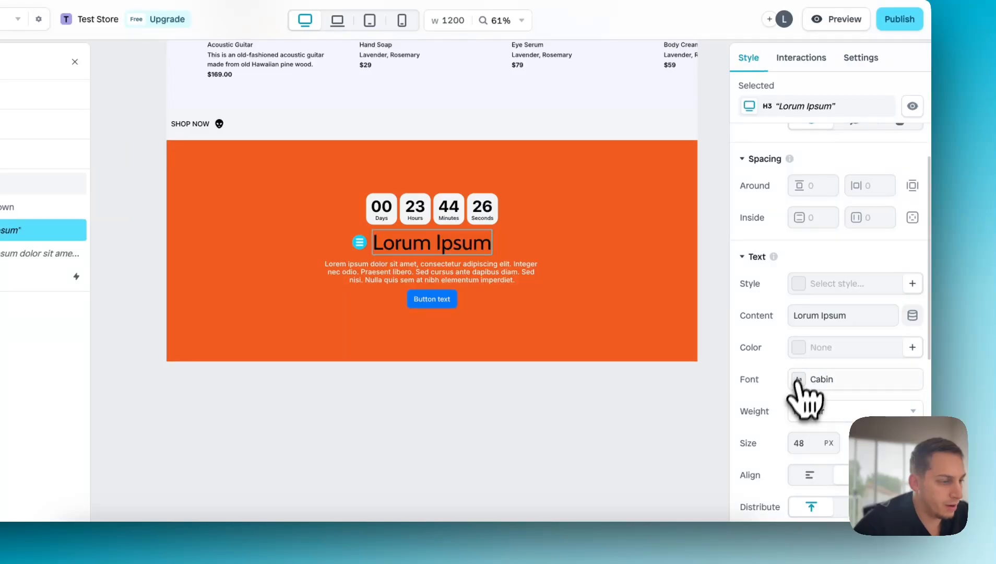
left_click(800, 350)
left_click_drag(673, 314, 522, 251)
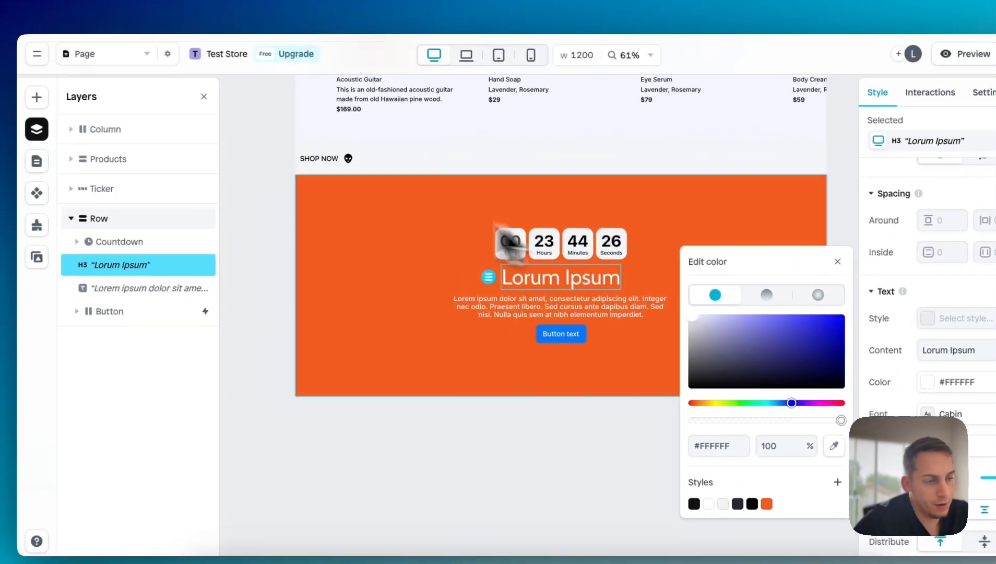
left_click(131, 161)
left_click(573, 244)
left_click(558, 250)
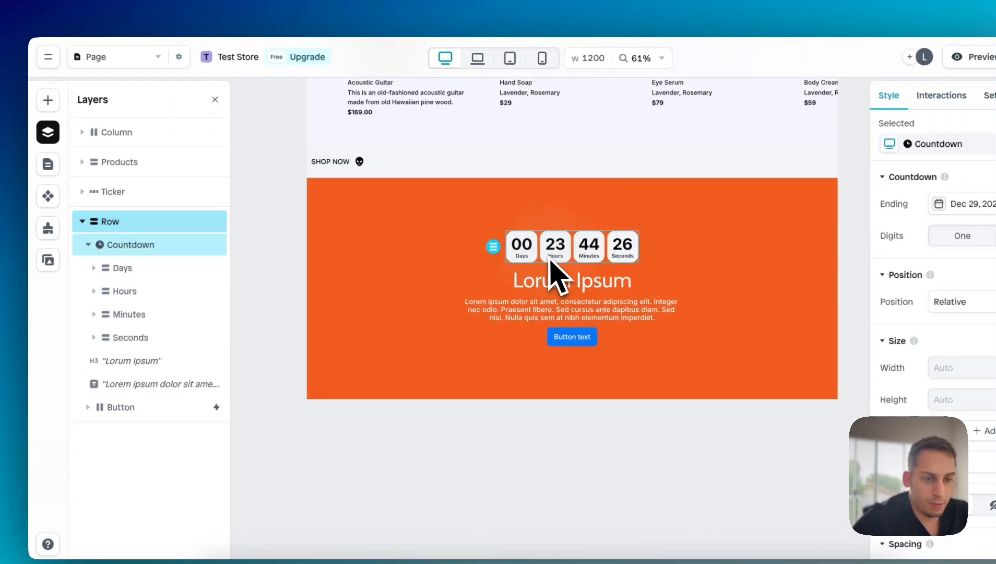
left_click_drag(565, 249, 566, 296)
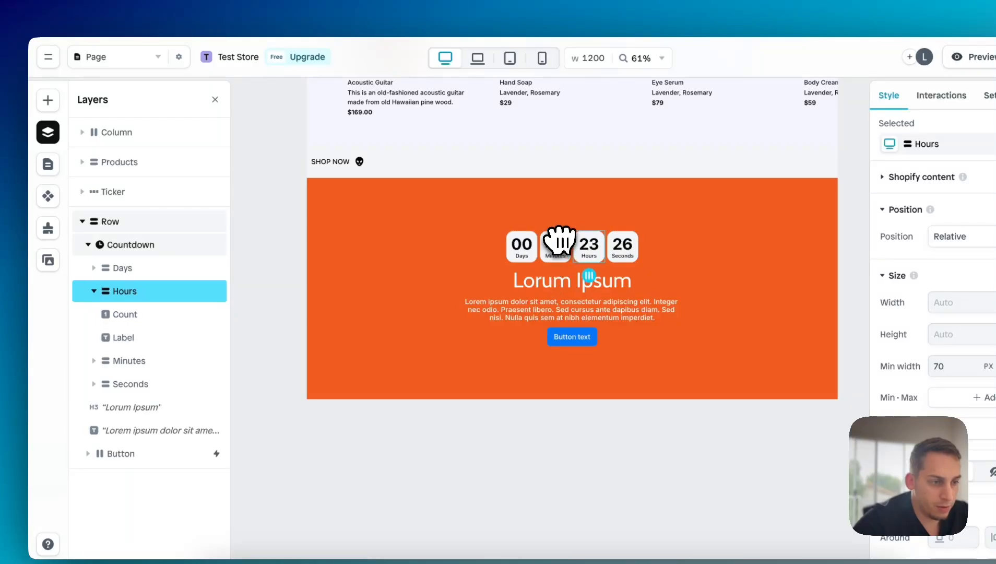
left_click_drag(561, 240, 535, 261)
key("super+z")
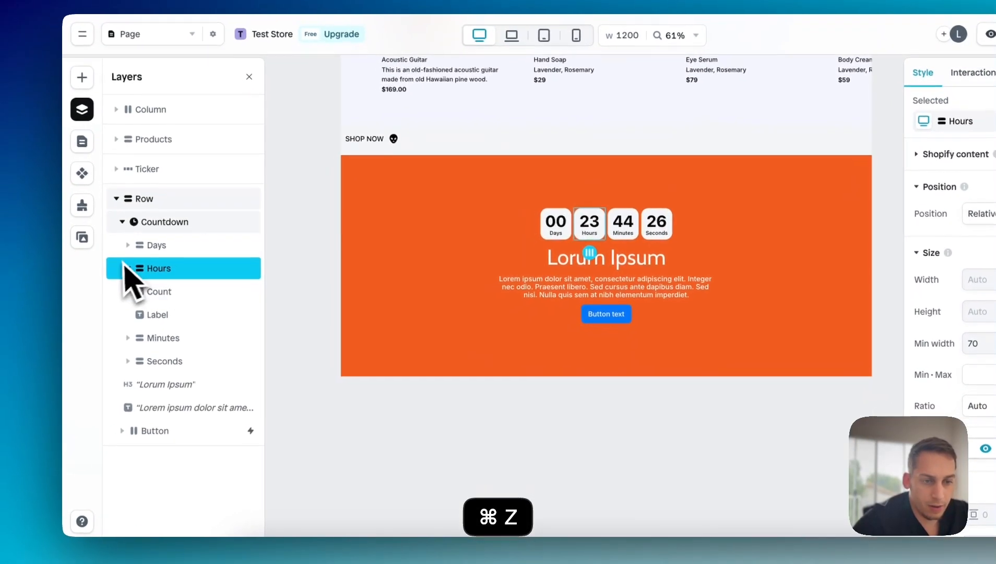
Step: Move the whole Countdown element below the Lorem ipsum paragraph within its row
left_click(128, 243)
left_click(126, 226)
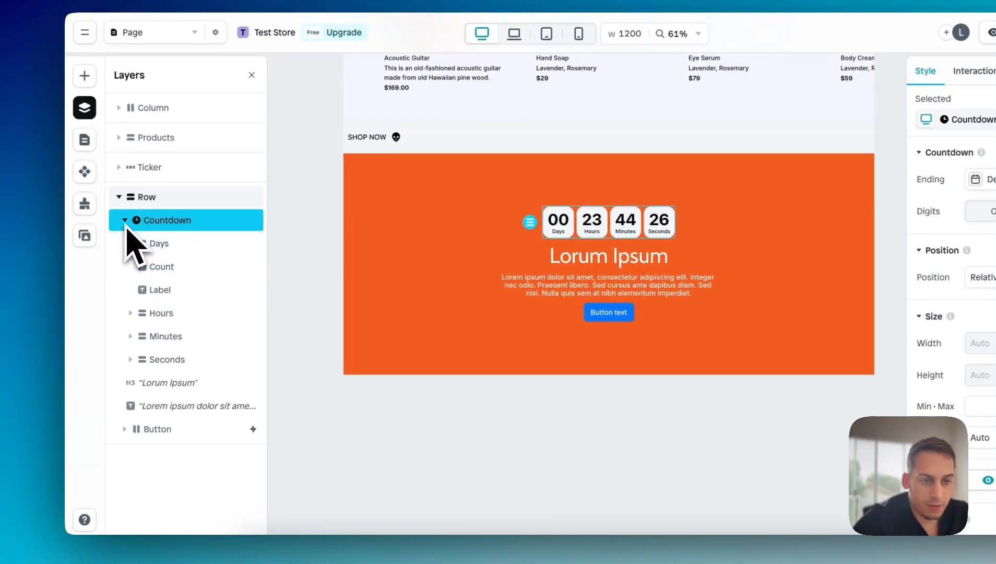
left_click_drag(160, 221, 159, 272)
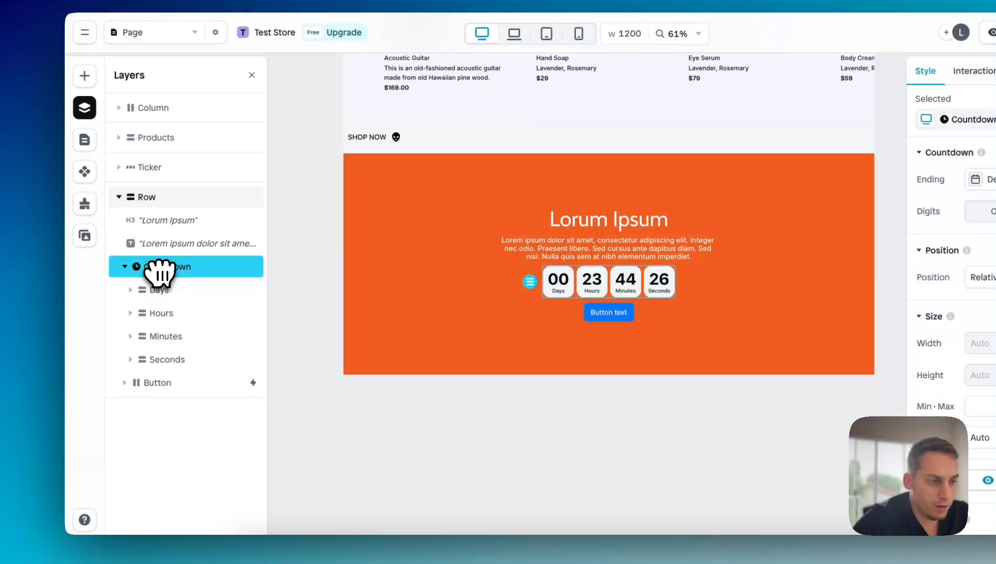
left_click(301, 288)
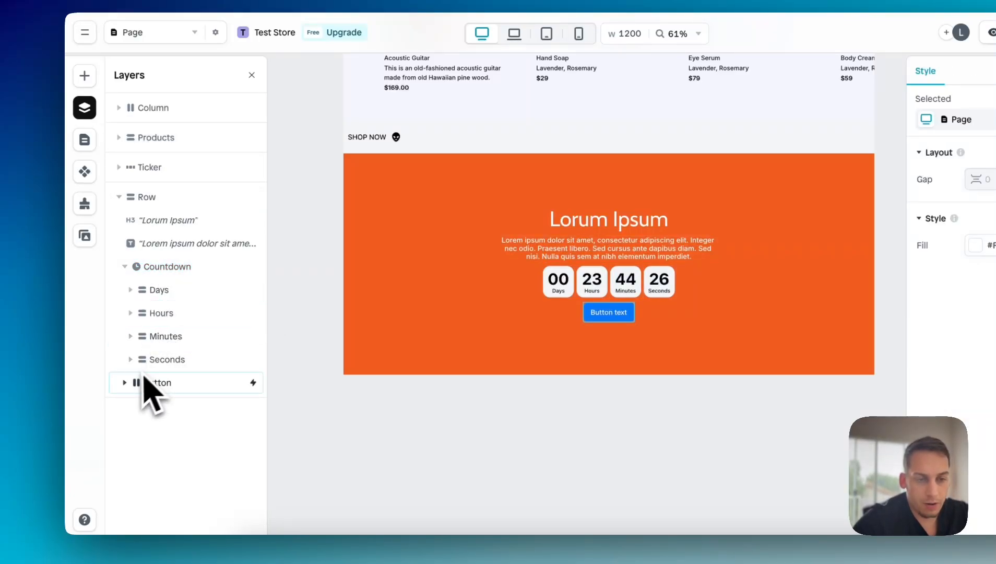
Step: Reorder the row's layers so the Button sits directly above the Countdown
left_click(134, 268)
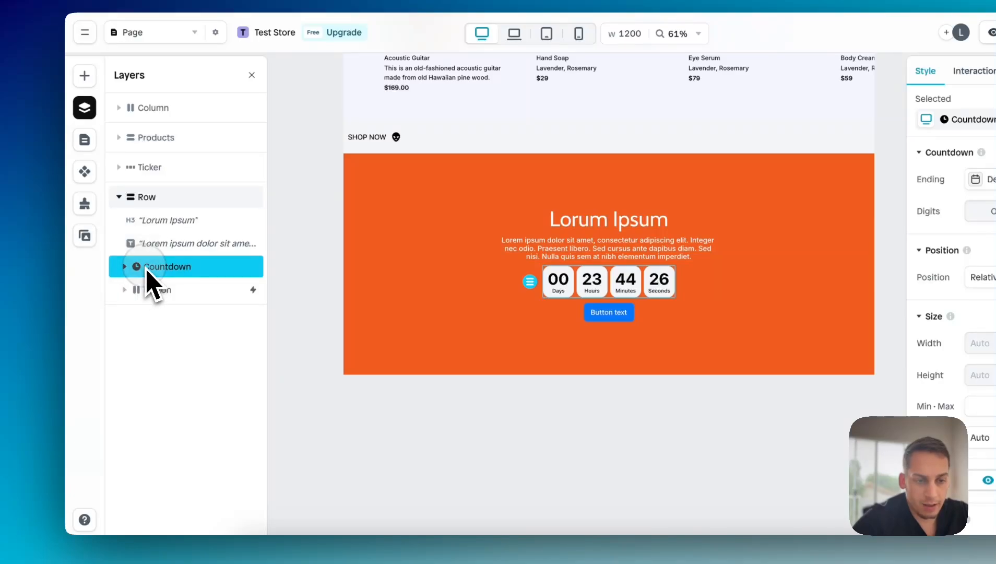
left_click_drag(144, 303, 148, 278)
left_click(289, 338)
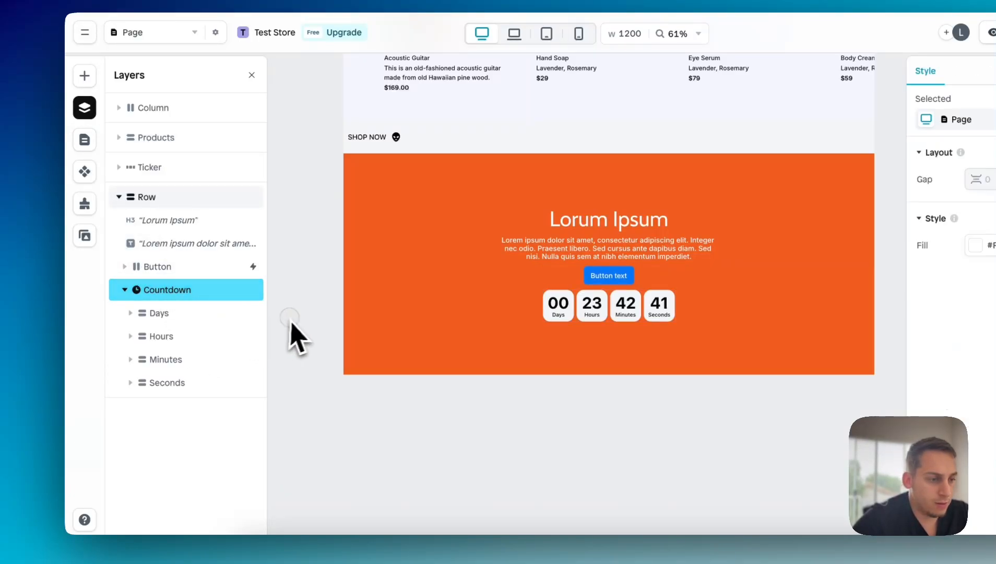
Step: Change the countdown row's fill to the saved Black Rock color style, #242833
scroll(300, 339, "down", 2)
left_click(391, 257)
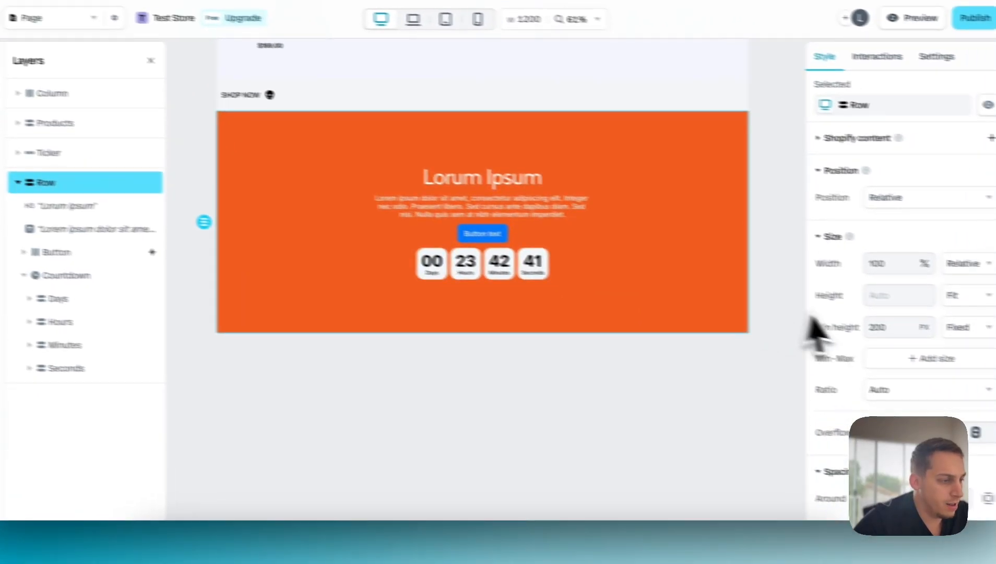
scroll(939, 347, "down", 5)
left_click(978, 339)
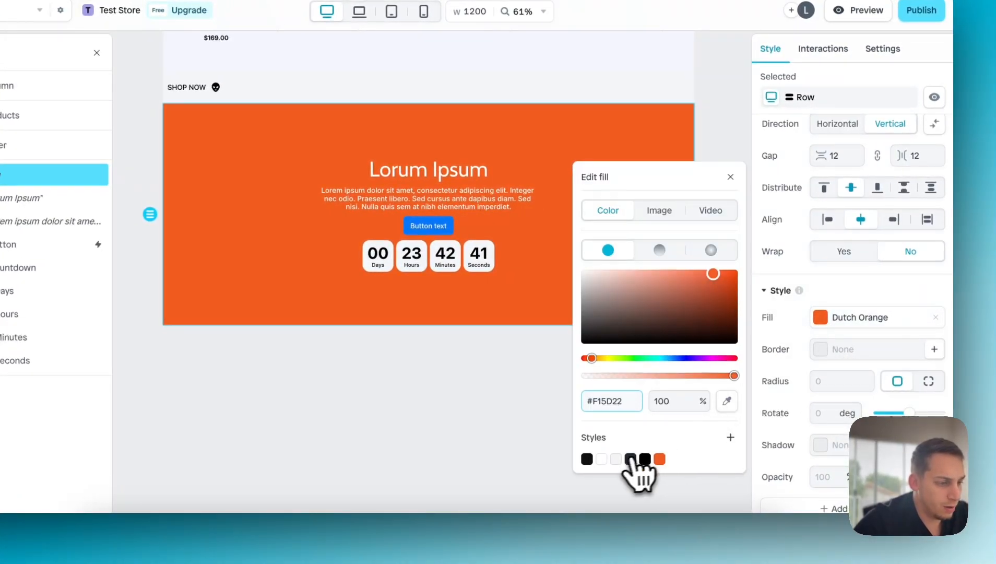
left_click(617, 459)
left_click(630, 458)
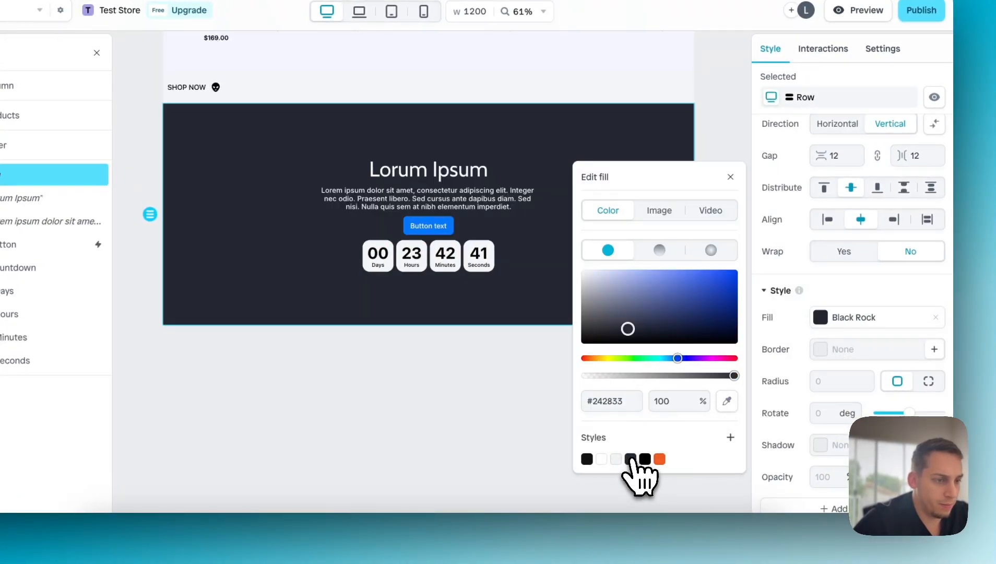
left_click(234, 354)
Step: Open the collection of elements that can be inserted on the page
scroll(223, 377, "down", 5)
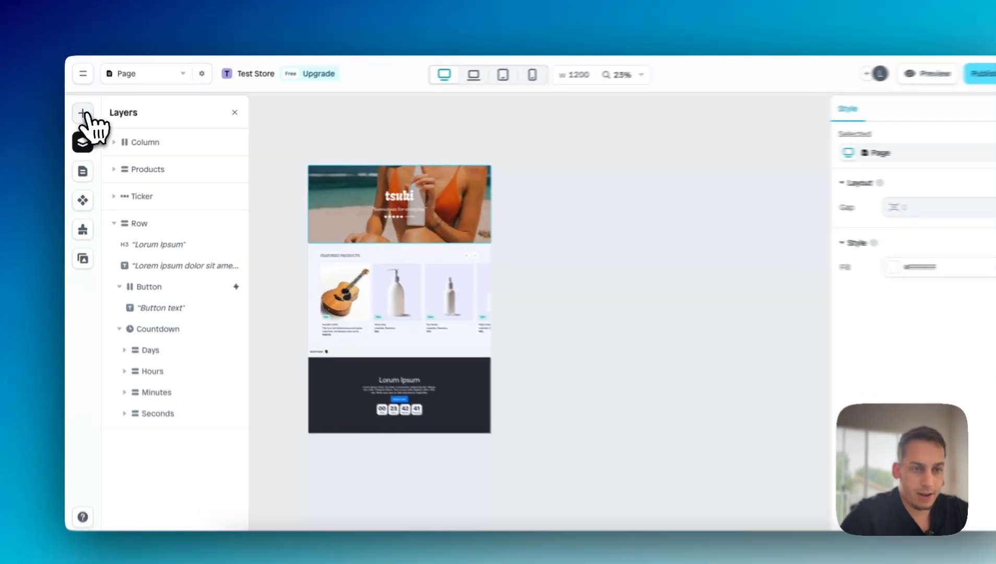
left_click(83, 113)
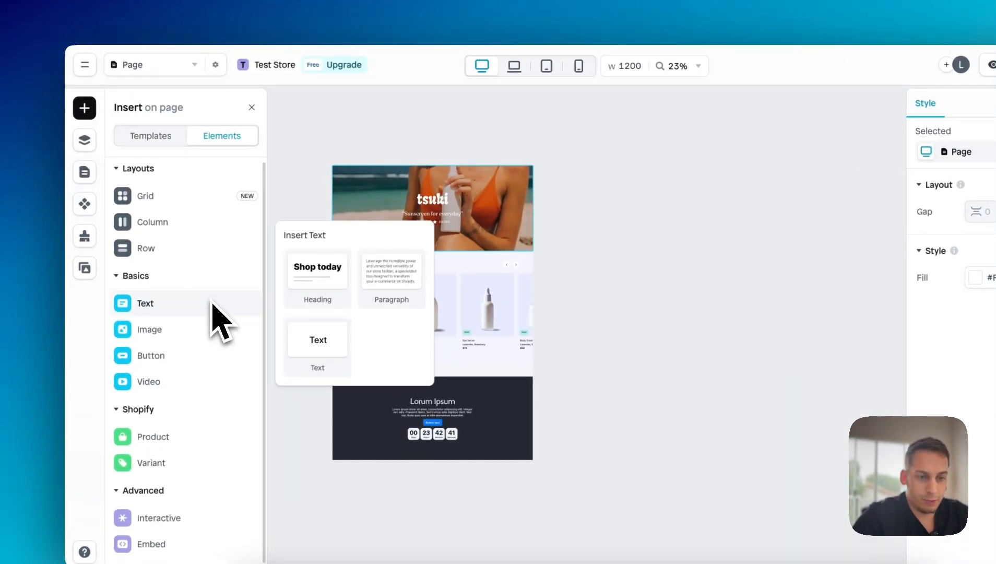
mouse_move(196, 313)
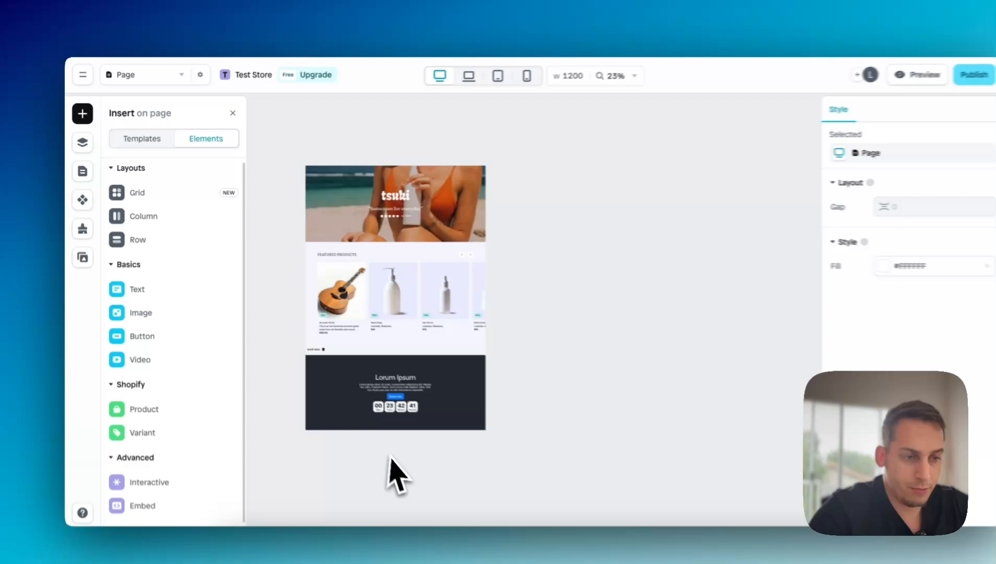
scroll(425, 484, "down", 2)
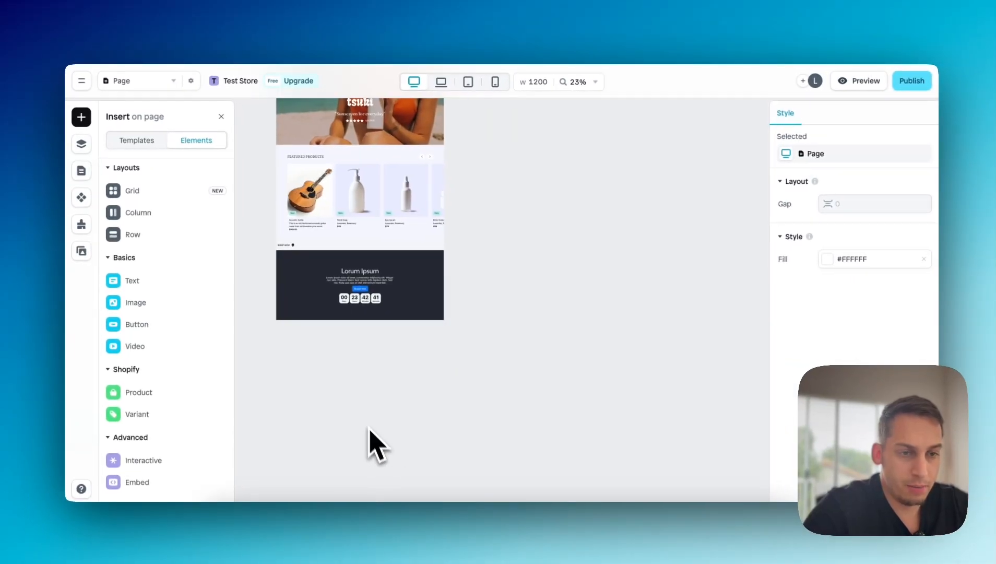
scroll(395, 344, "up", 5)
scroll(336, 321, "down", 3)
scroll(327, 323, "down", 2)
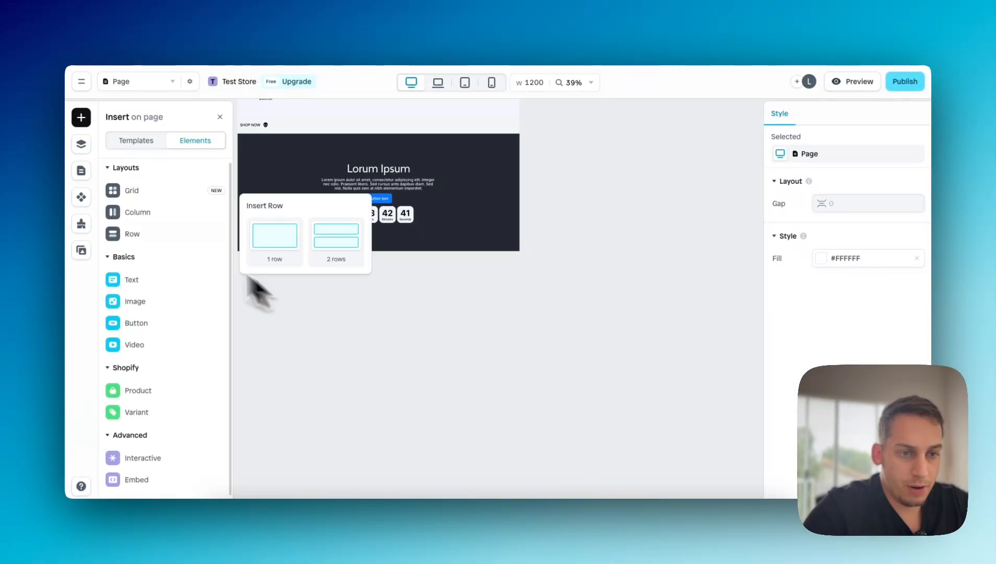
mouse_move(148, 222)
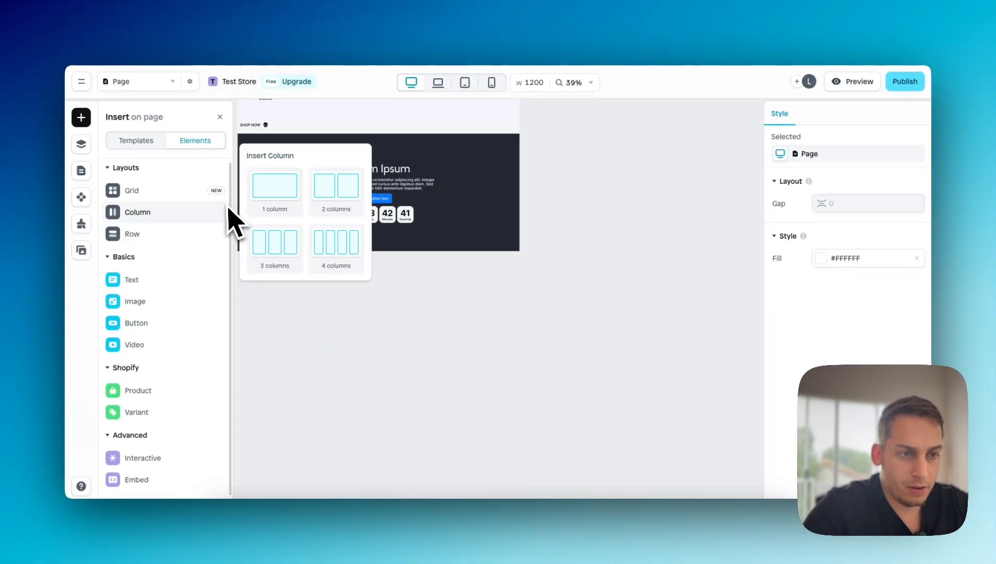
left_click_drag(315, 195, 386, 261)
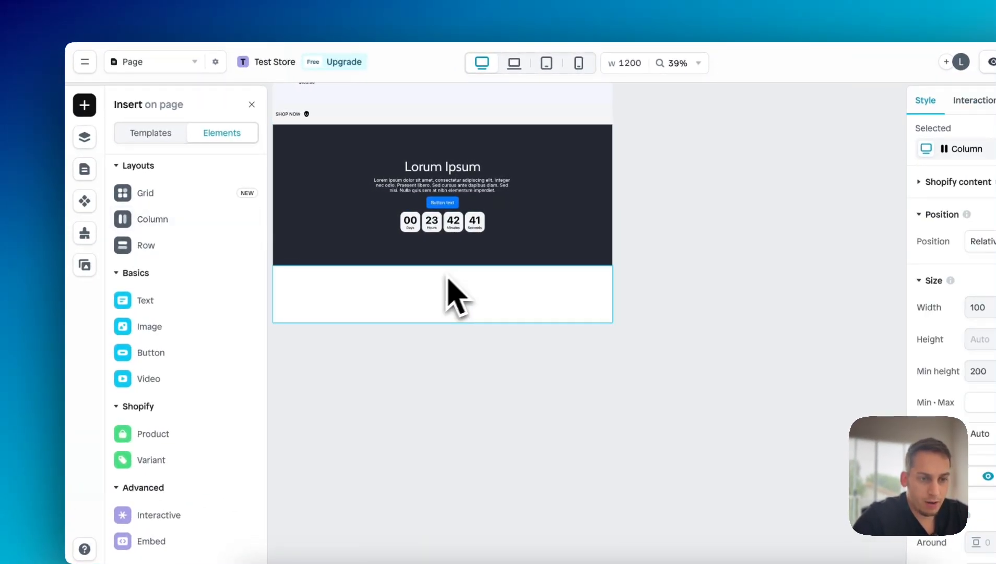
mouse_move(184, 232)
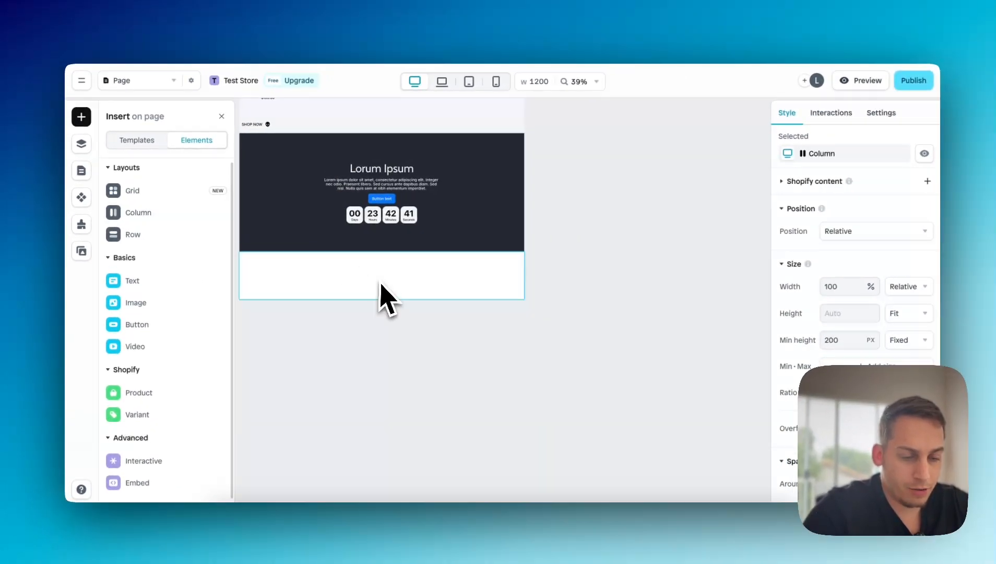
key("super+z")
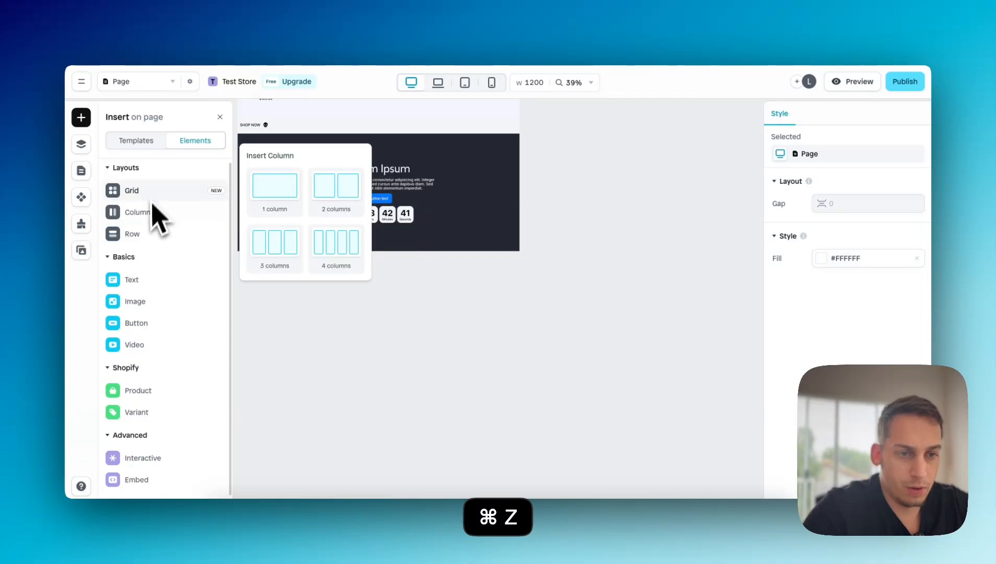
Step: Insert a single row below the countdown section and place a 2-column layout inside it
mouse_move(144, 239)
left_click_drag(273, 235, 422, 251)
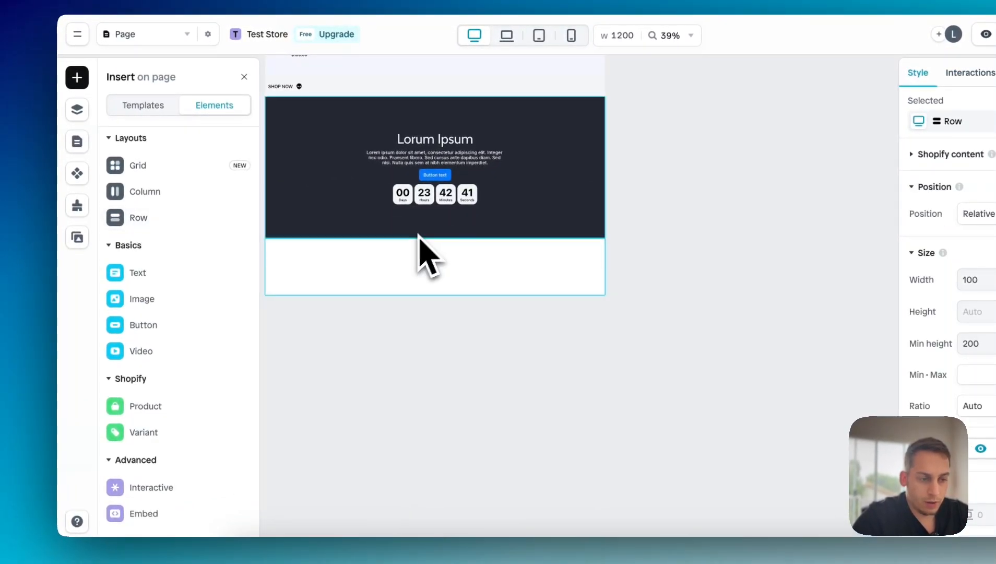
mouse_move(223, 196)
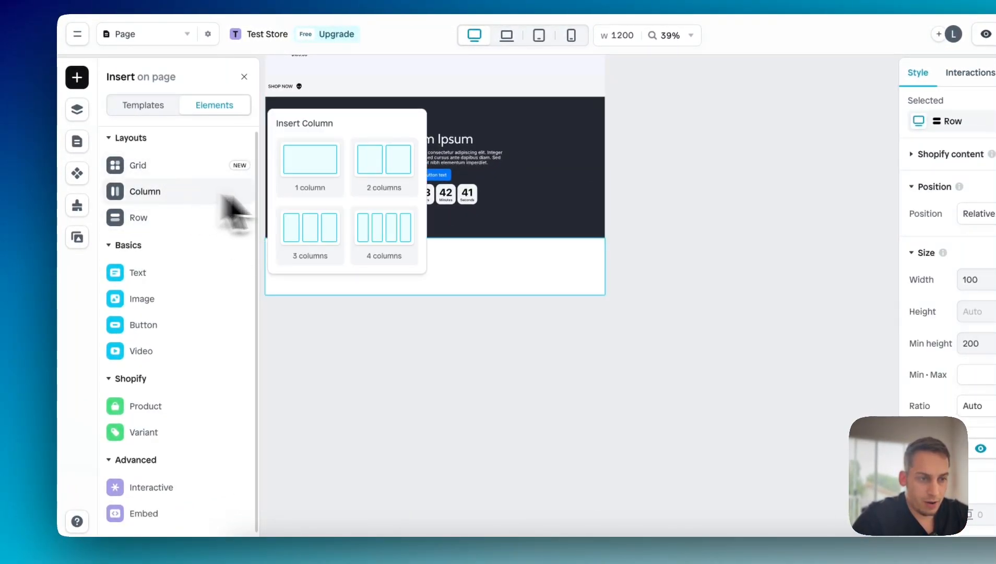
left_click_drag(385, 168, 460, 266)
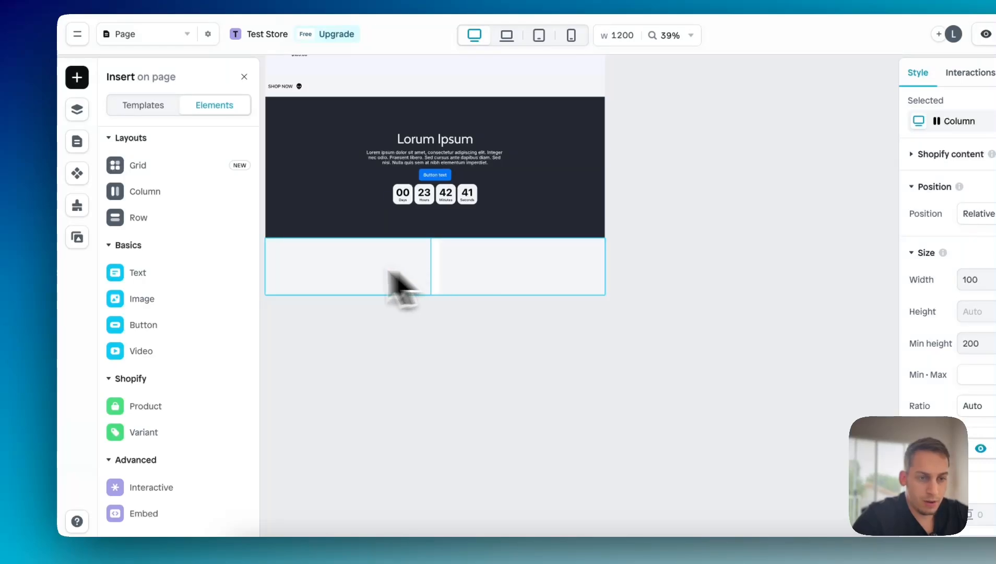
Step: Place a heading and a paragraph in the new section's left column and an image in its right column
mouse_move(158, 273)
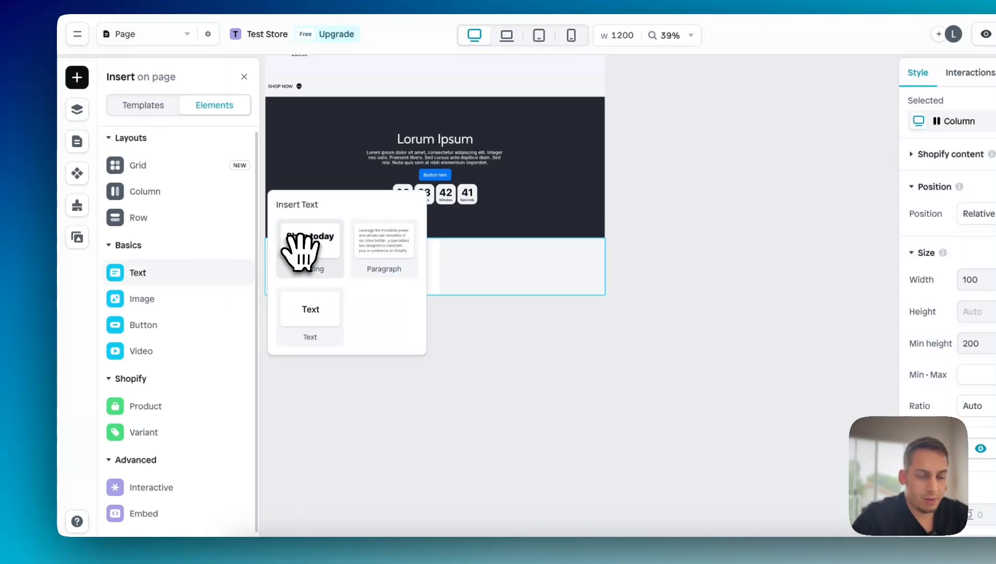
left_click_drag(300, 250, 292, 292)
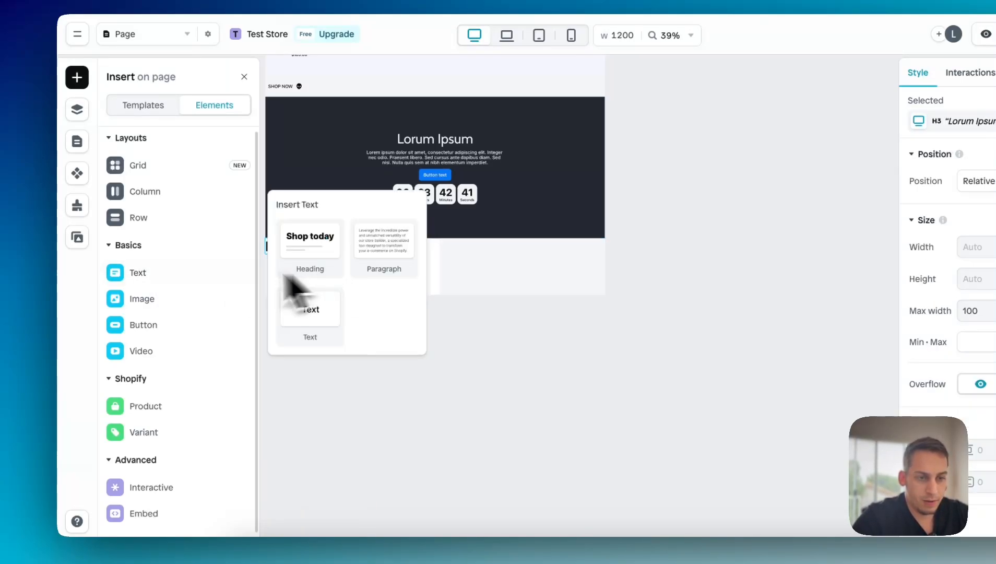
left_click_drag(384, 241, 317, 282)
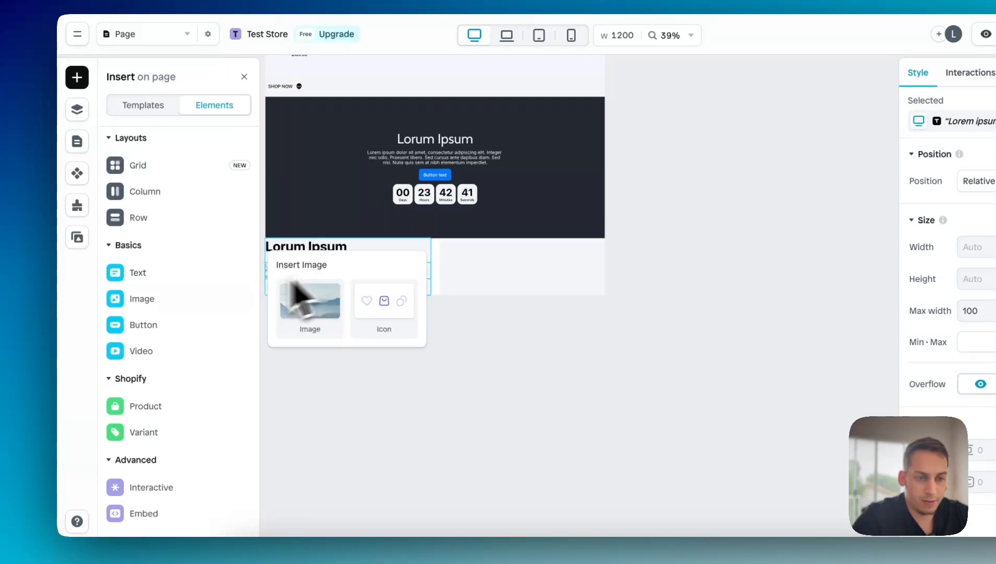
mouse_move(144, 325)
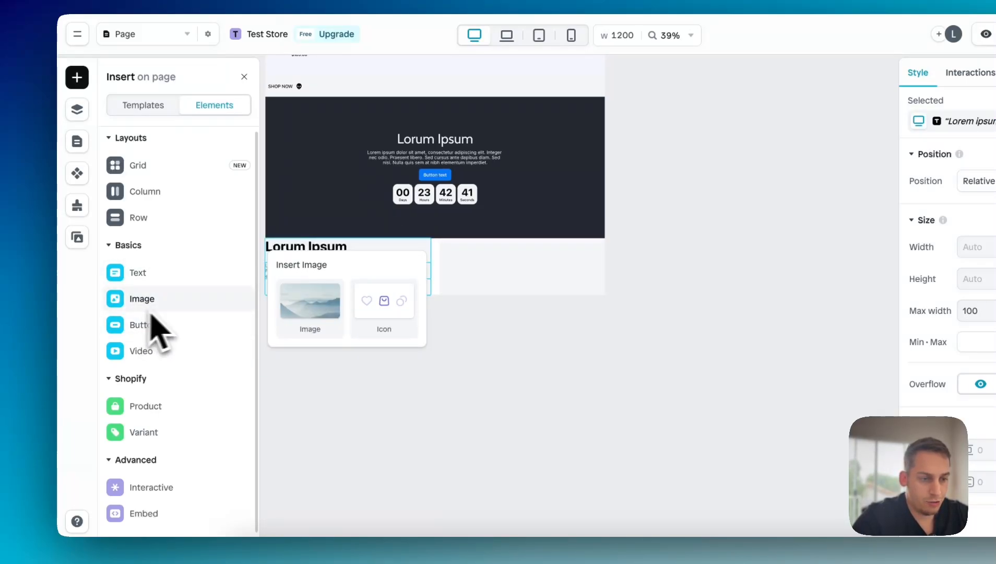
left_click_drag(297, 305, 526, 270)
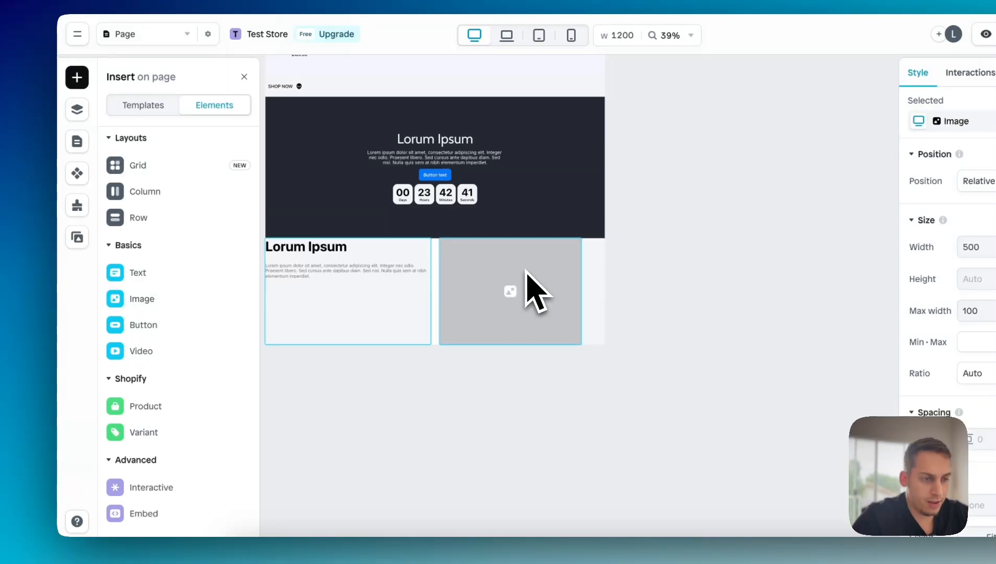
Step: Add a product Add to cart button and a quantity select under the paragraph in the left column
mouse_move(157, 402)
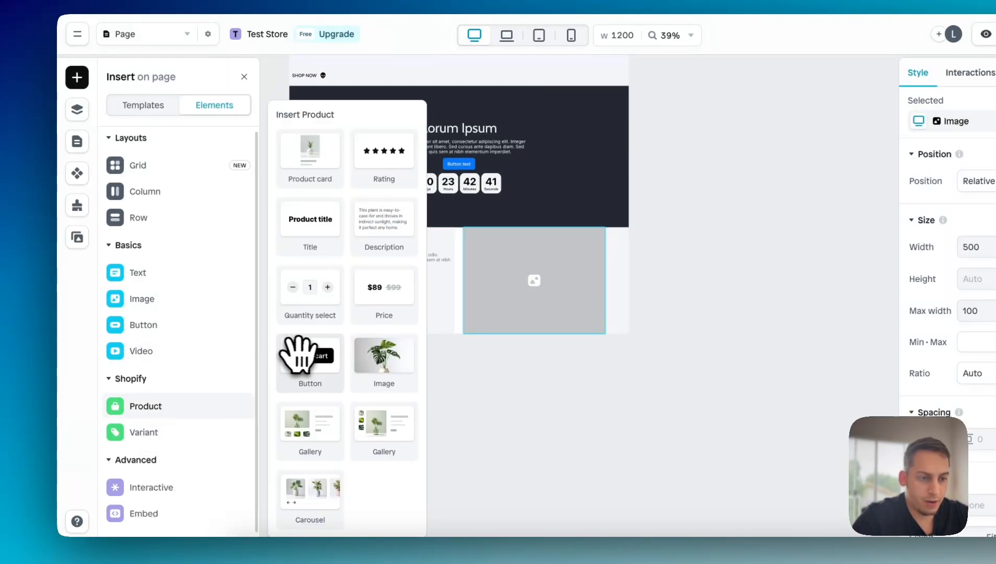
left_click_drag(330, 361, 353, 295)
mouse_move(152, 415)
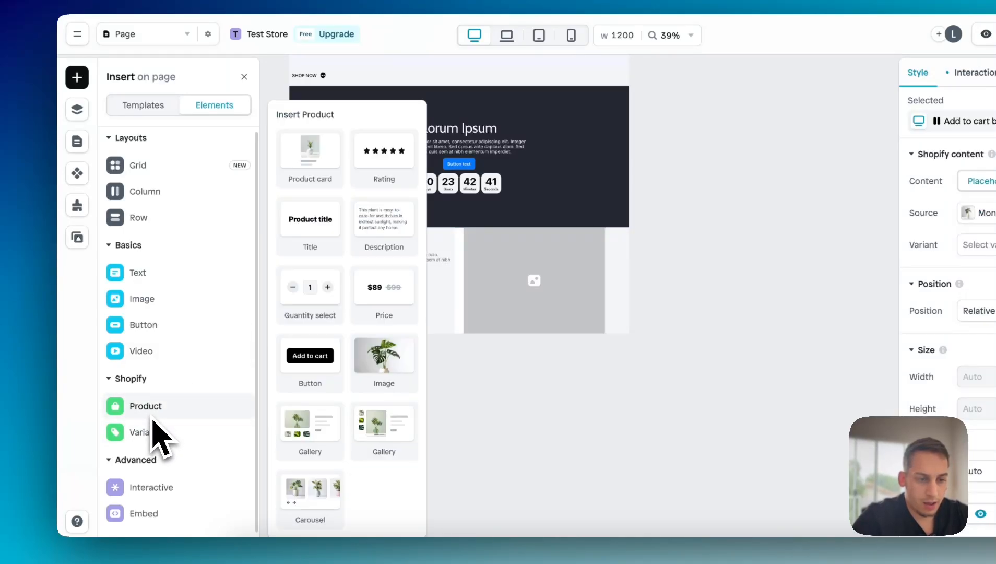
left_click_drag(318, 313, 335, 308)
scroll(335, 307, "up", 5)
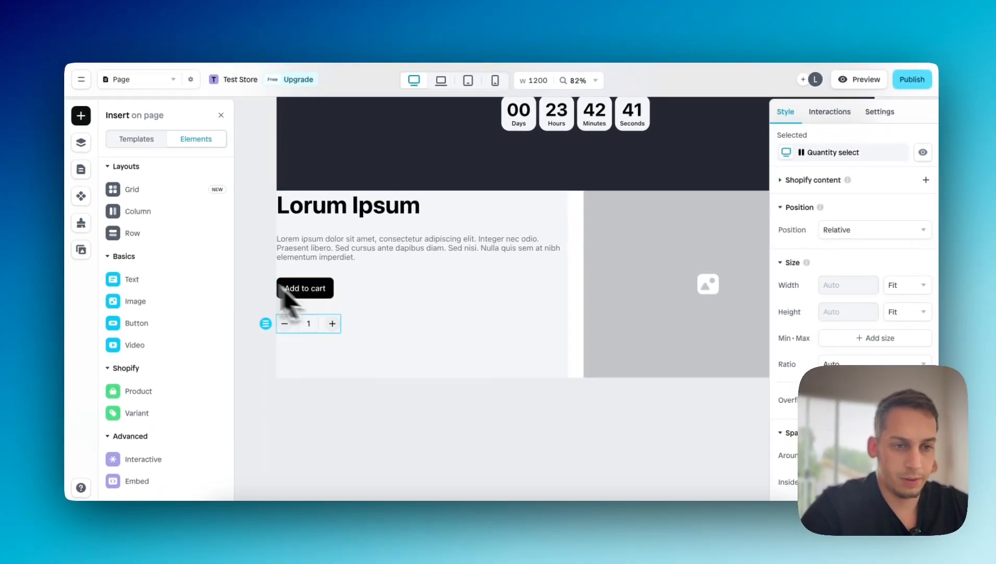
Step: Insert a single row between the Add to cart button and the quantity select in the left column
mouse_move(145, 168)
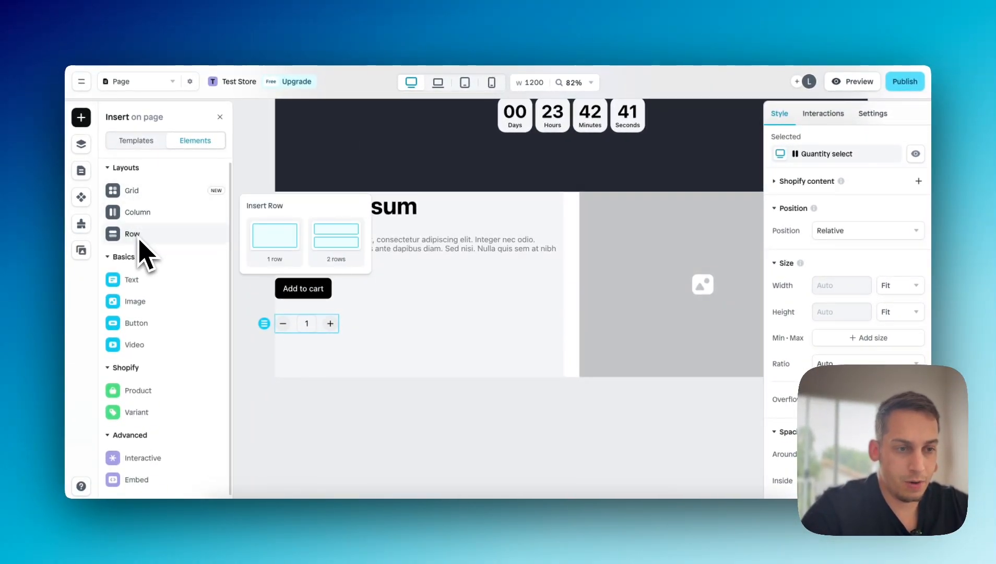
left_click_drag(135, 233, 319, 260)
left_click_drag(373, 277, 374, 344)
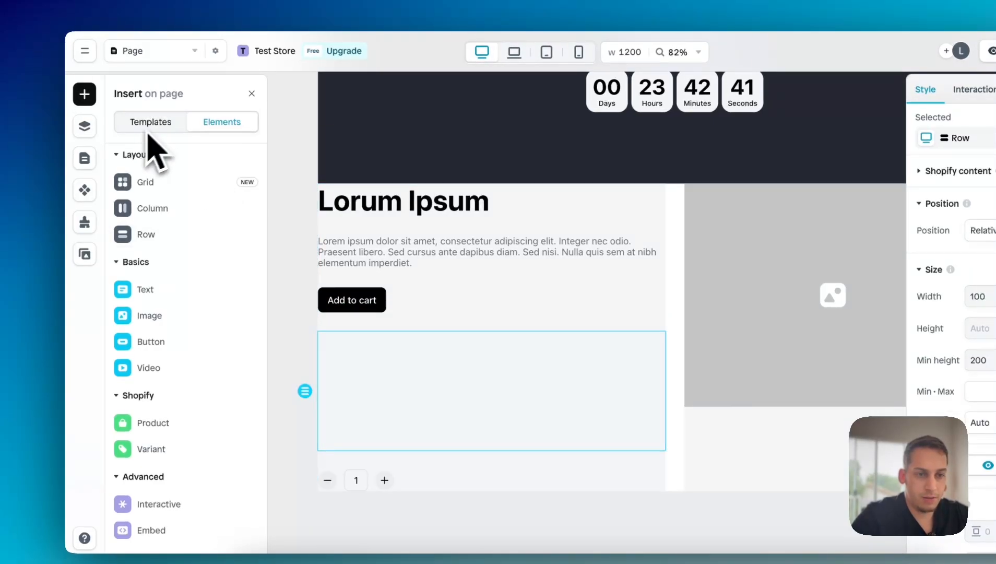
Step: Show the page's layer structure and expand the Add to cart button and the row holding the image
left_click(84, 126)
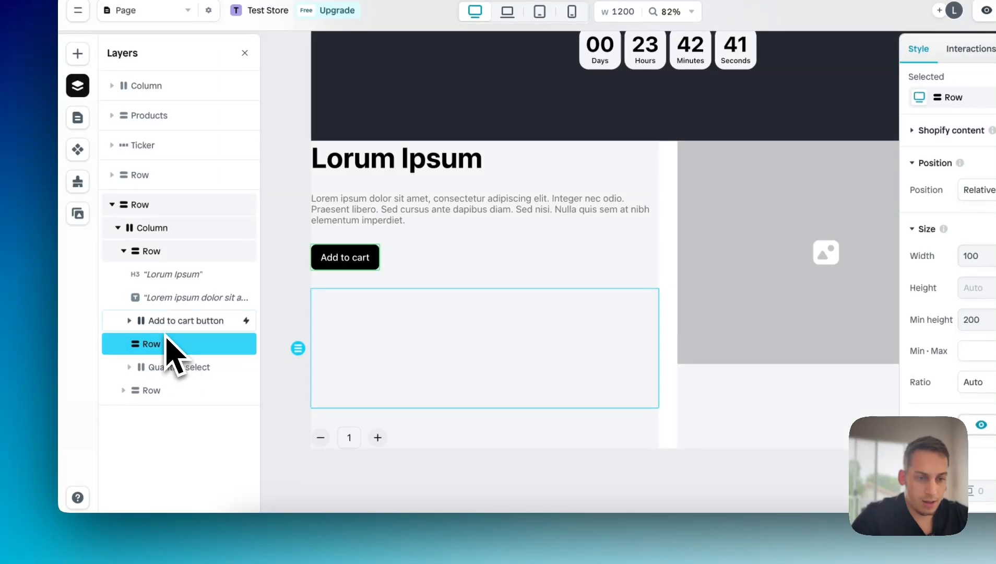
left_click(167, 328)
left_click(153, 367)
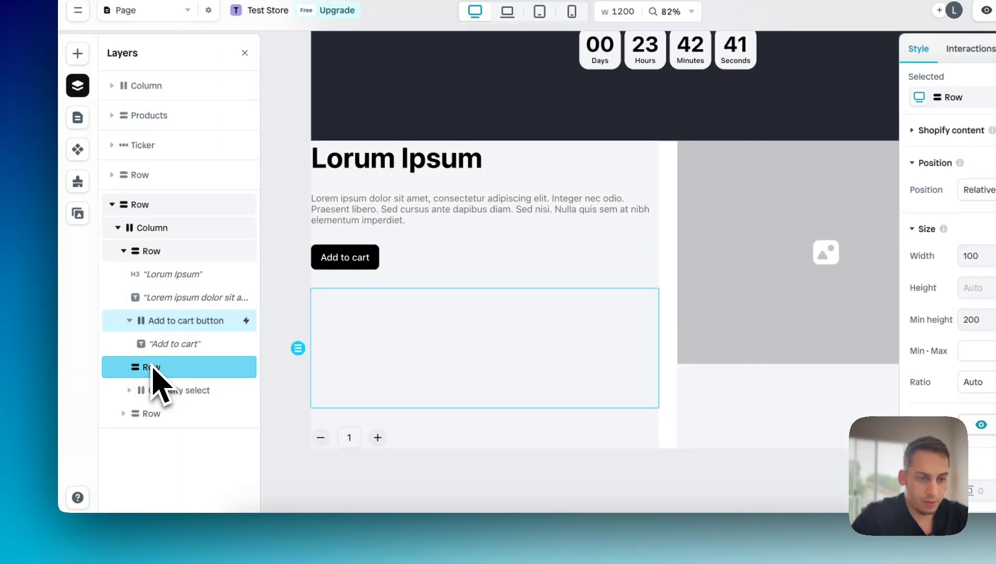
left_click(166, 414)
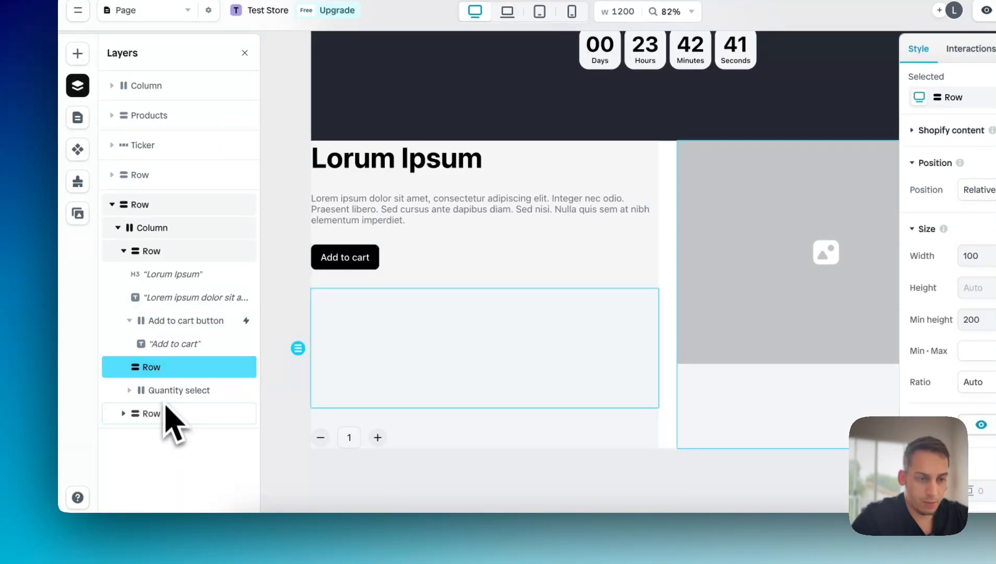
Step: Try to move the "Add to cart" text and the quantity select into the empty row, and undo both moves
left_click(159, 371)
left_click(170, 344)
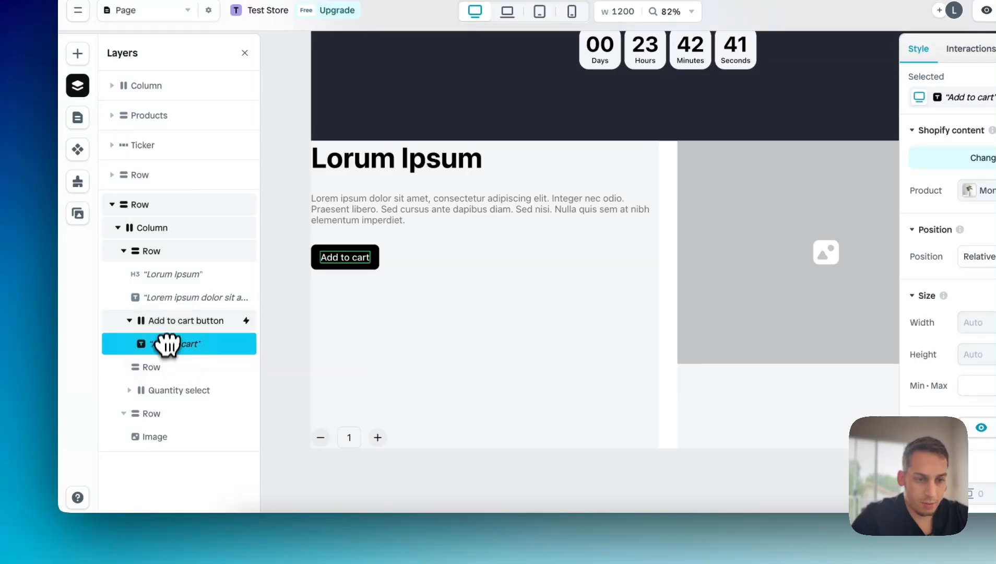
left_click_drag(166, 366, 164, 375)
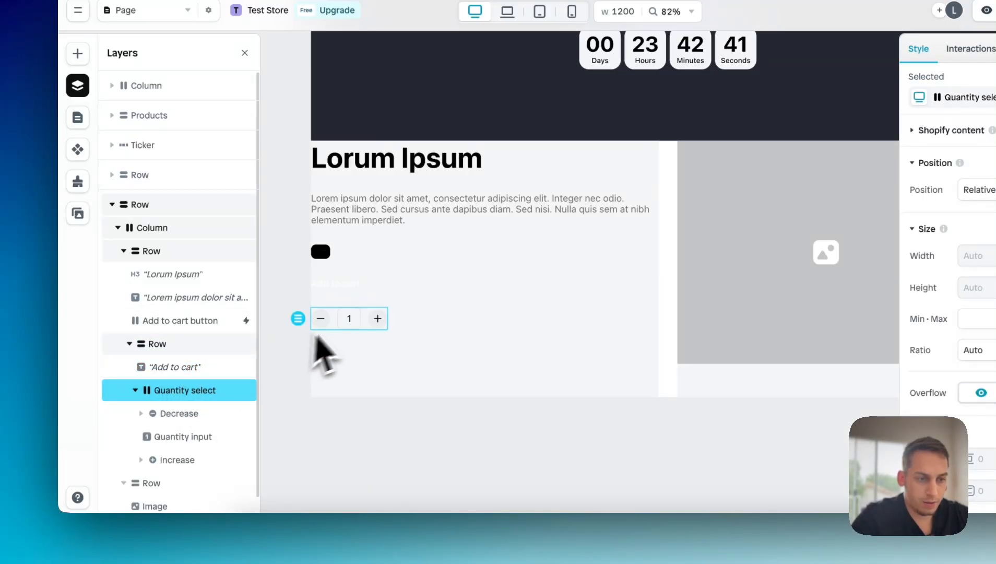
key("super+z")
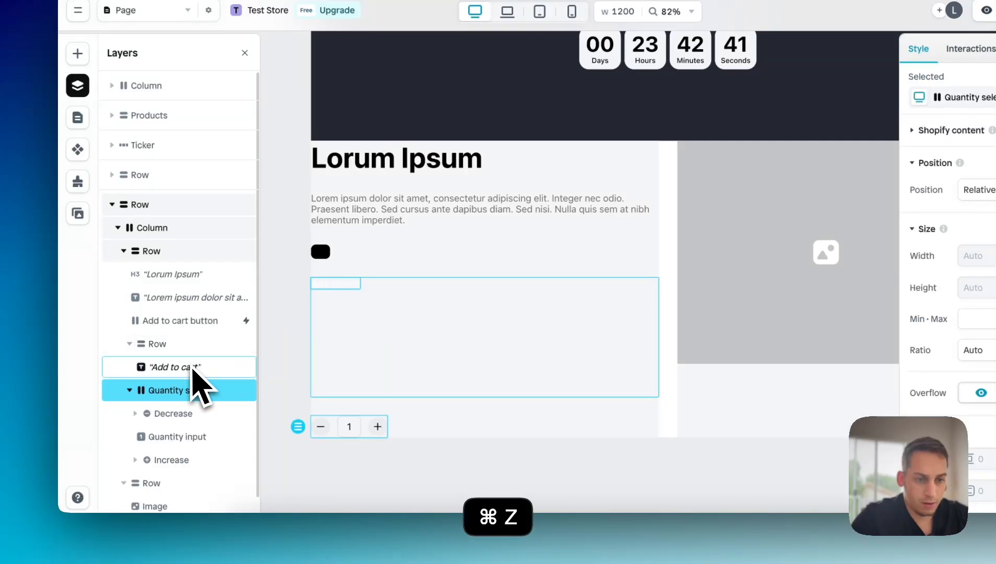
key("super+z")
Step: Move the whole Add to cart button and the quantity select into the empty row, with the button above the quantity select
left_click(161, 327)
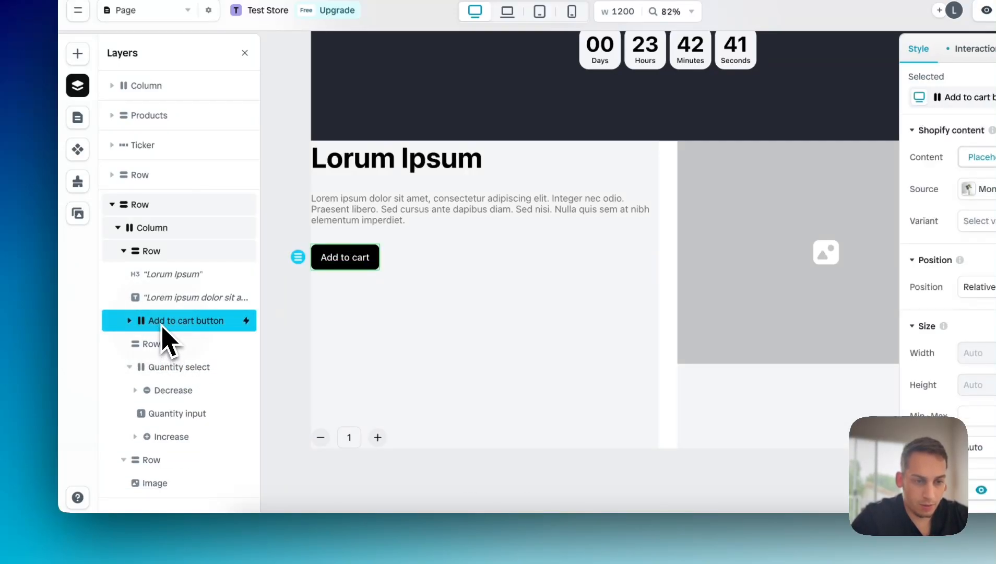
left_click_drag(158, 343, 158, 344)
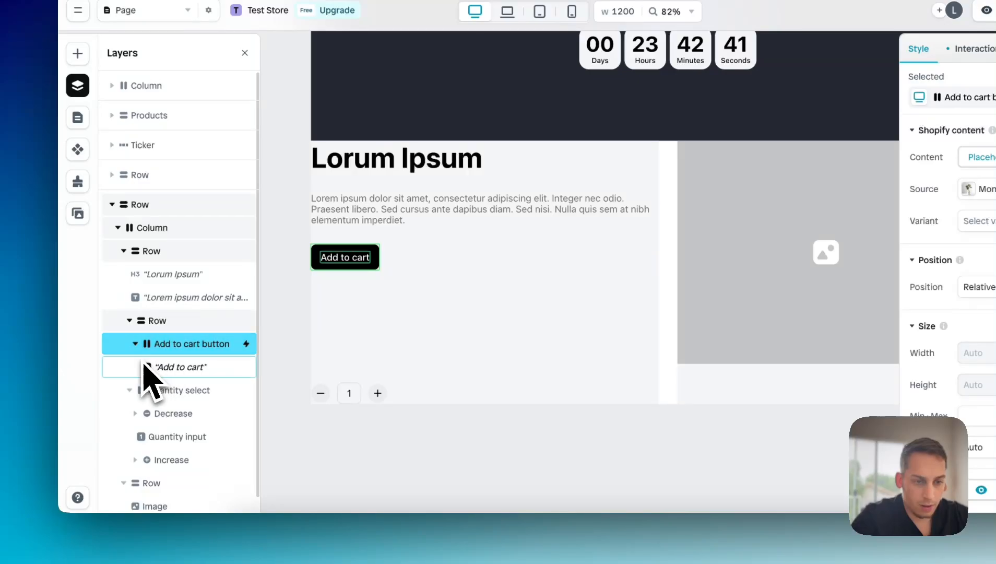
left_click(142, 398)
left_click_drag(146, 379, 162, 331)
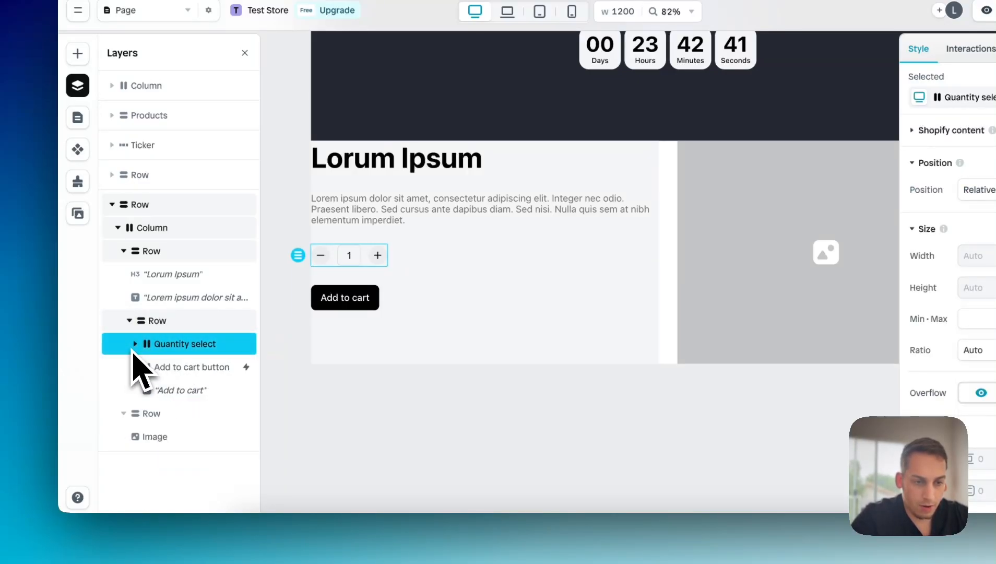
left_click(137, 367)
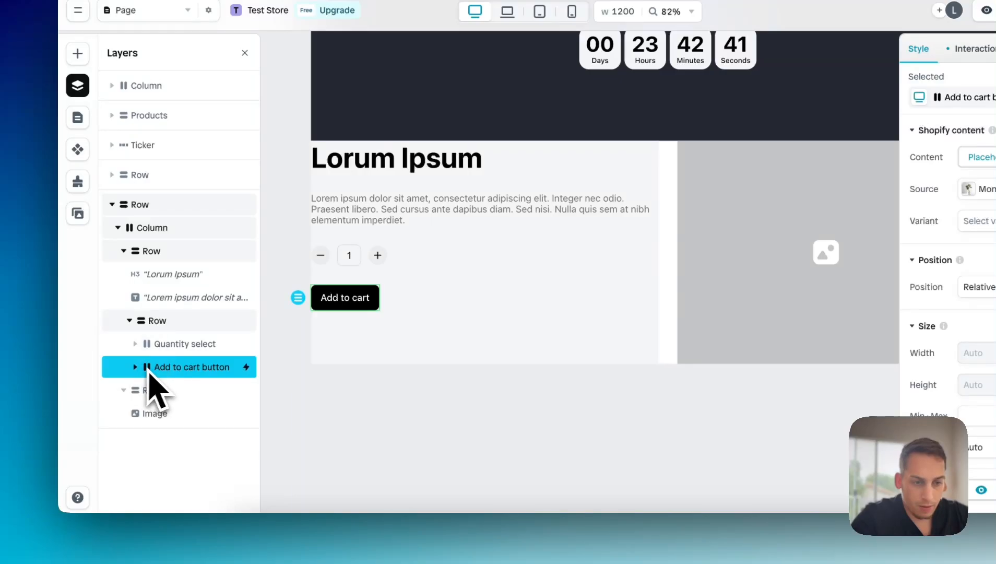
left_click_drag(164, 352, 176, 334)
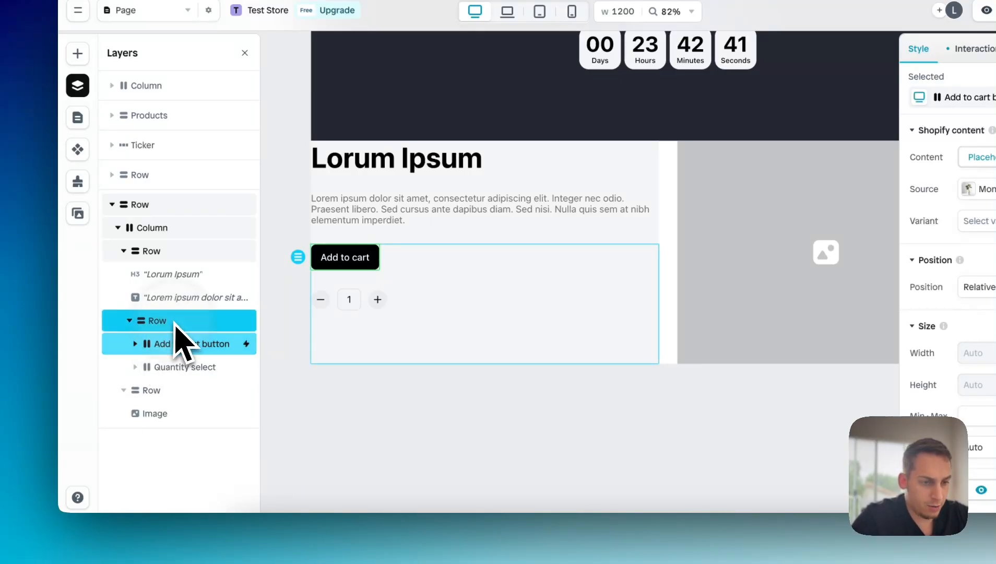
Step: Reduce the vertical gap between the Add to cart button and the quantity select in their shared row
left_click(174, 322)
scroll(953, 418, "down", 5)
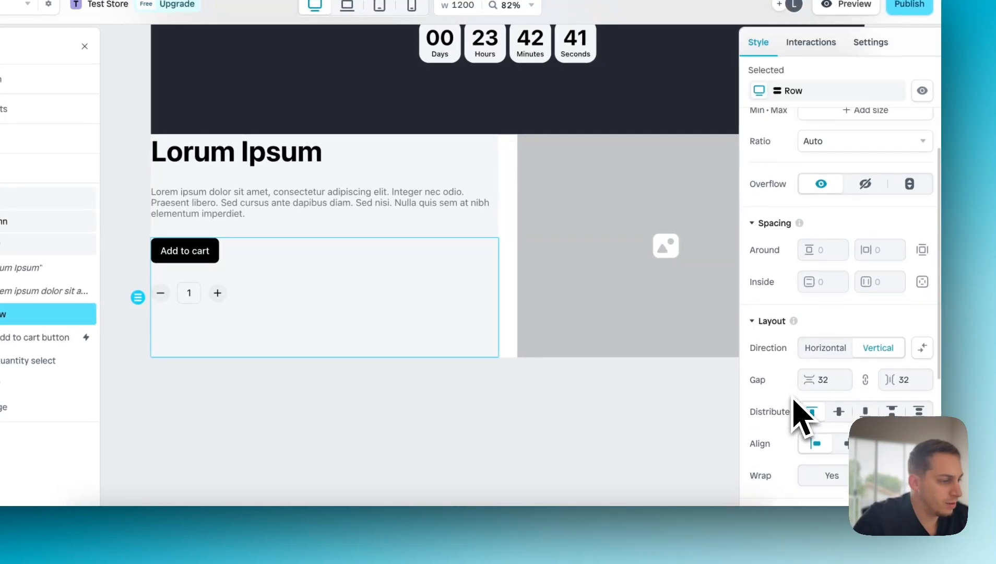
scroll(801, 408, "down", 2)
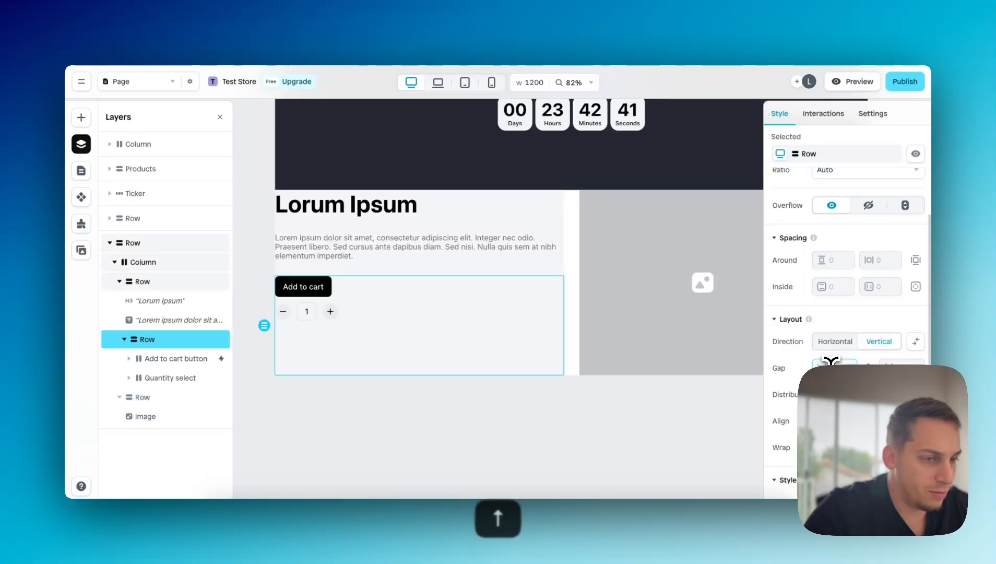
left_click(374, 389)
Step: Set the product section's outer row to a horizontal inside spacing of 60
scroll(369, 390, "down", 3)
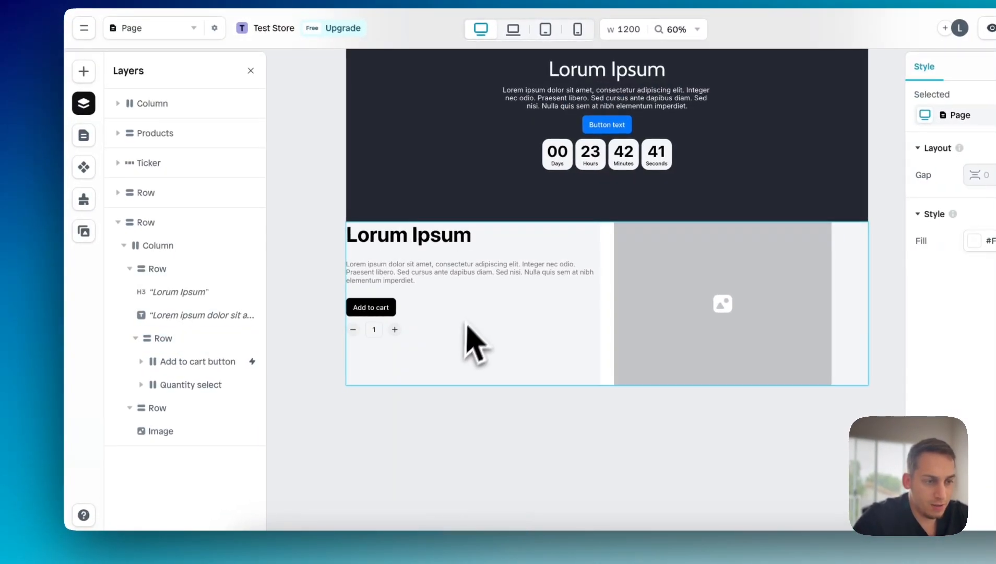
left_click(521, 318)
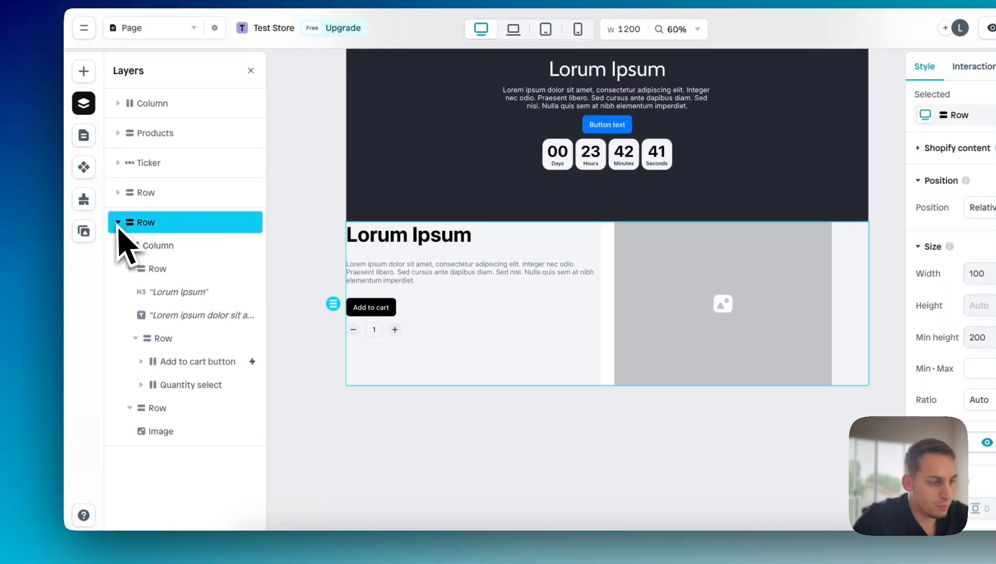
scroll(843, 365, "down", 5)
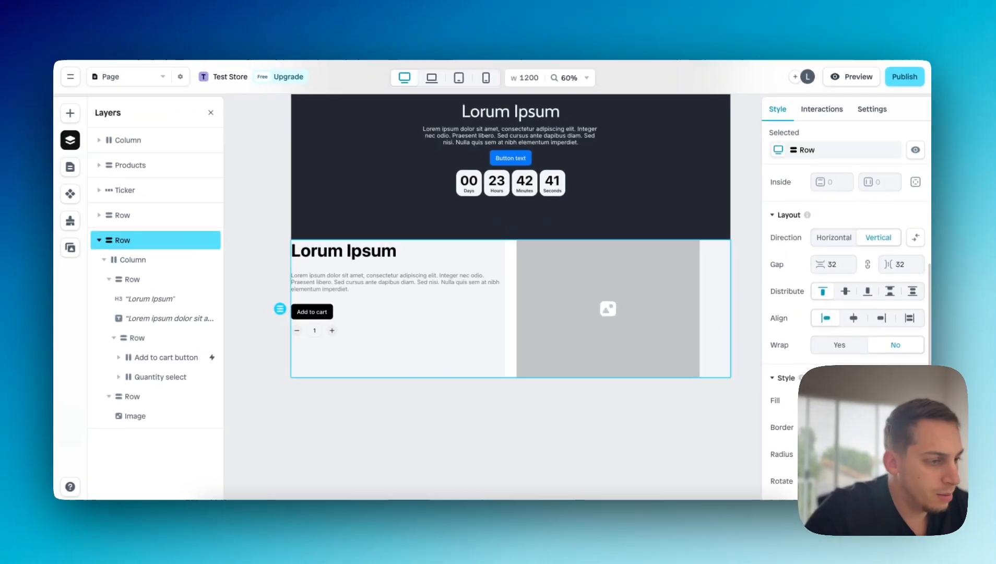
scroll(889, 280, "up", 3)
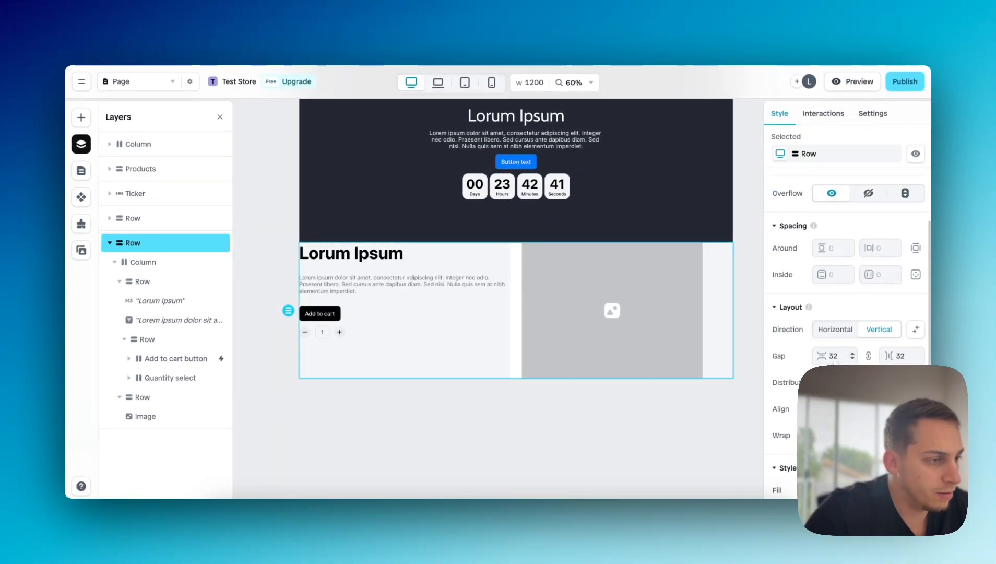
left_click(882, 275)
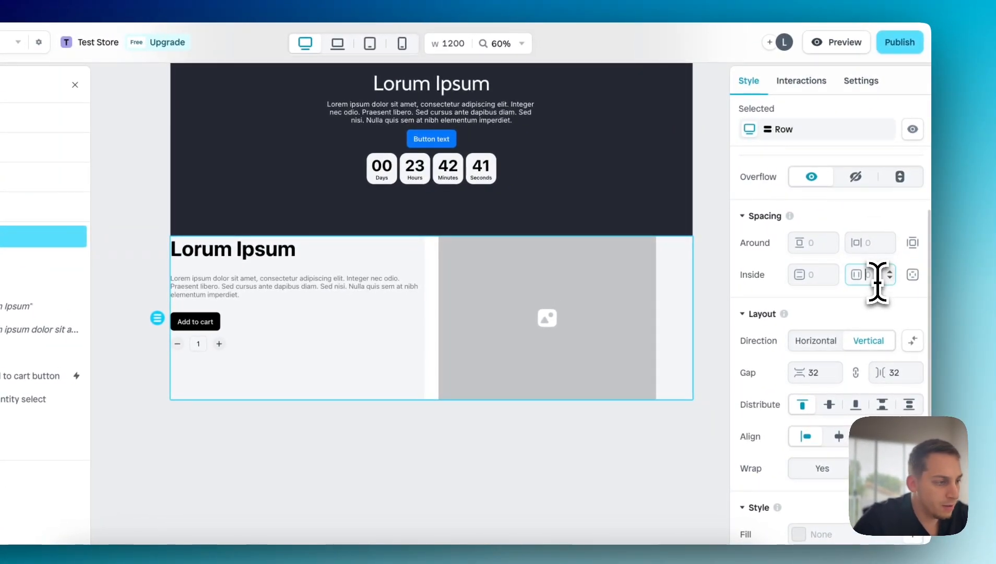
key("shift+Up")
key("shift+Up")
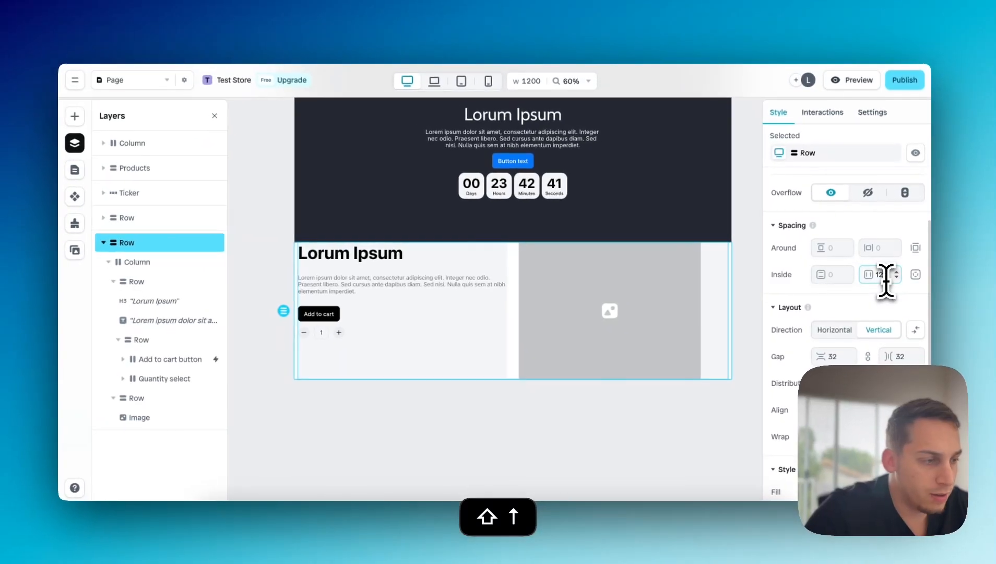
key("shift+Up")
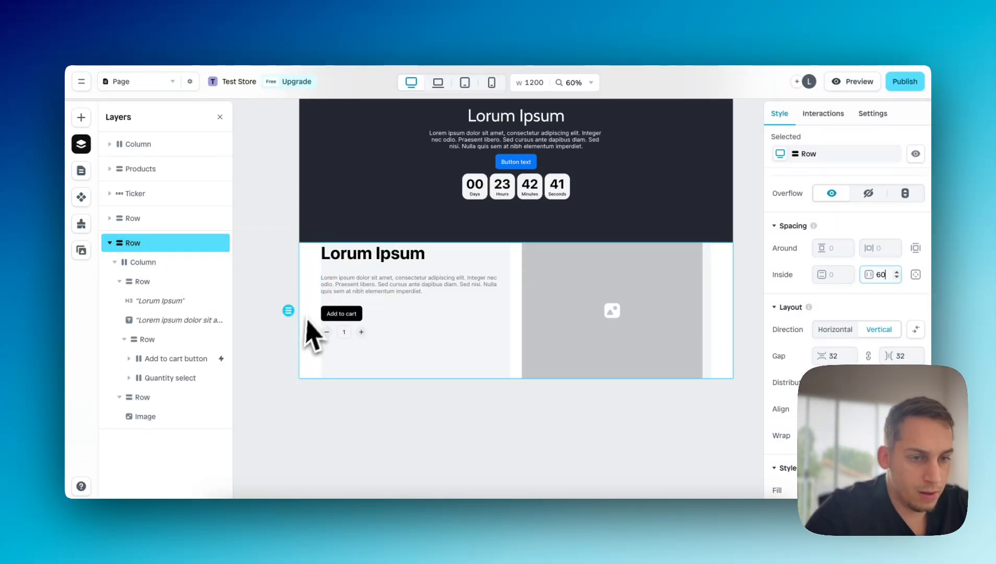
Step: Give the product section's outer row a solid fill using the saved White Smoke (#F3F3F3) style
scroll(880, 334, "down", 4)
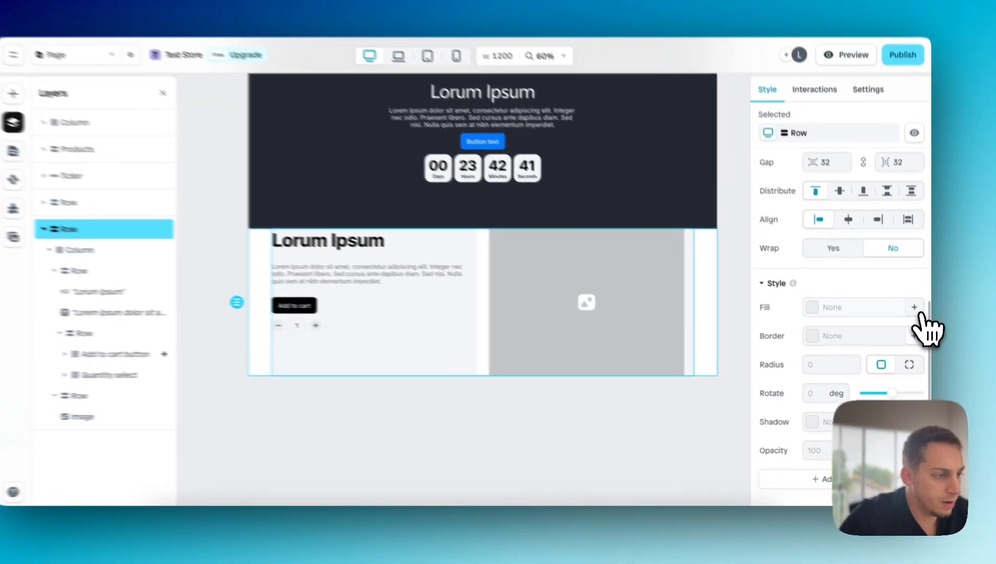
left_click(916, 314)
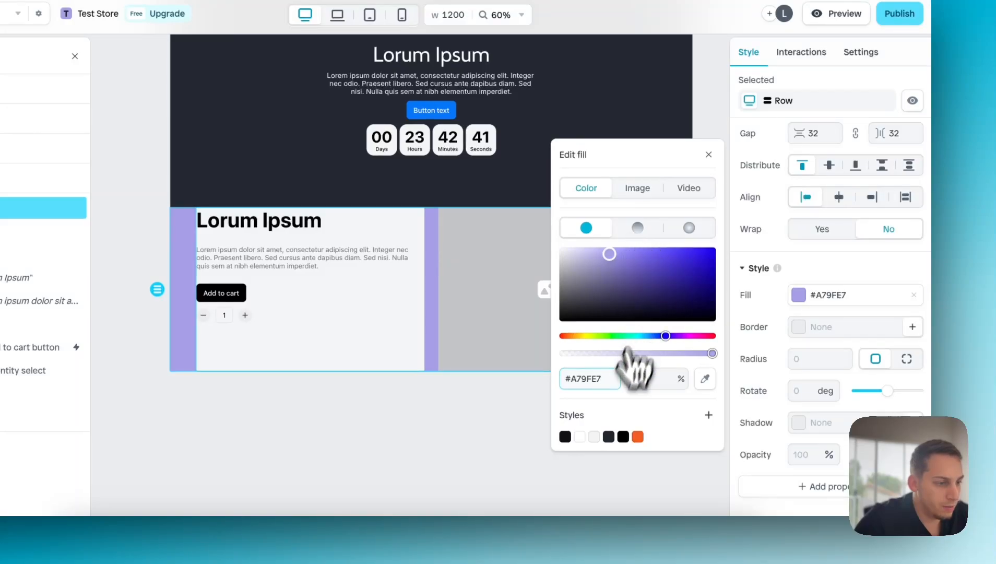
left_click(590, 436)
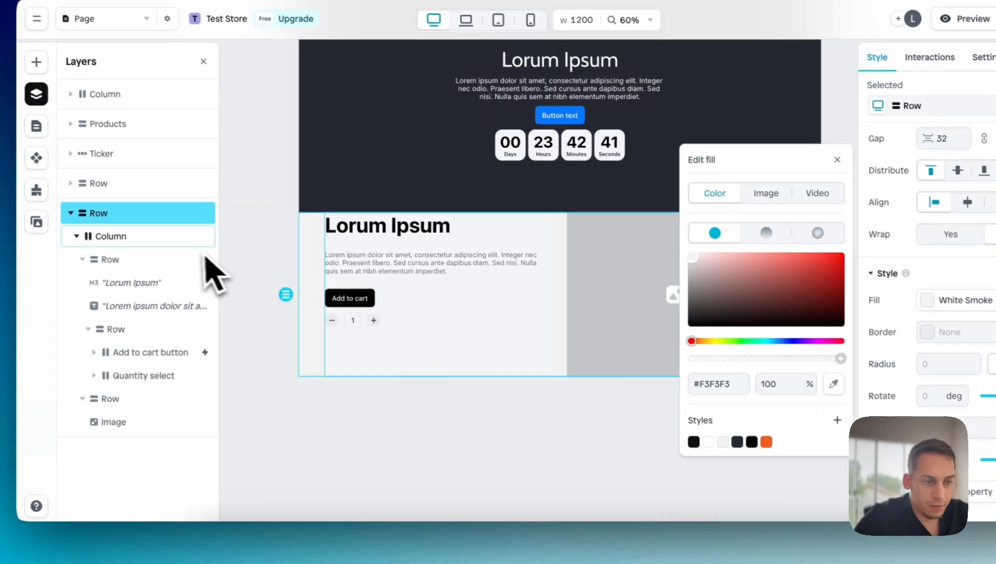
Step: Remove the fill from the row containing the heading, paragraph and cart controls
left_click(175, 256)
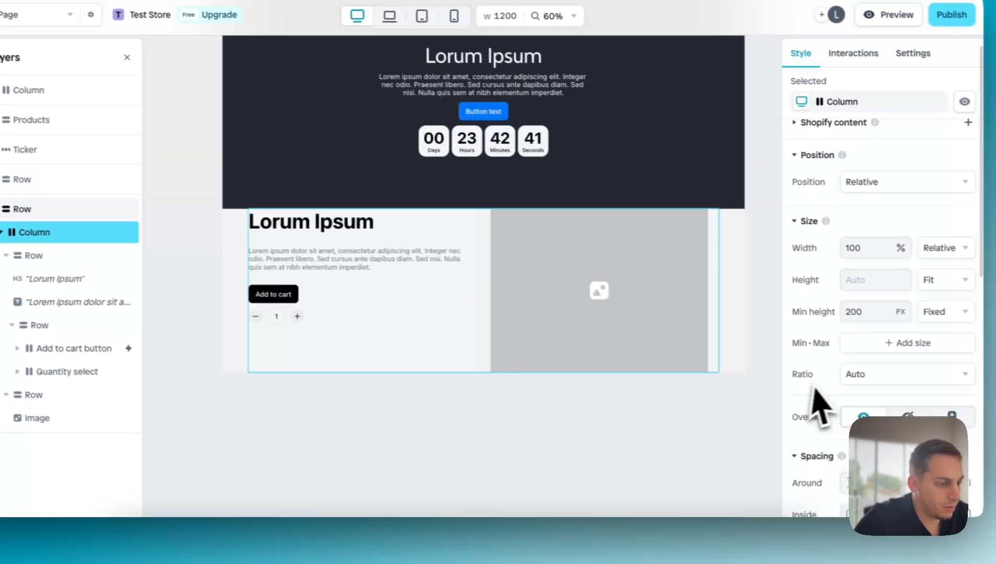
scroll(931, 417, "down", 5)
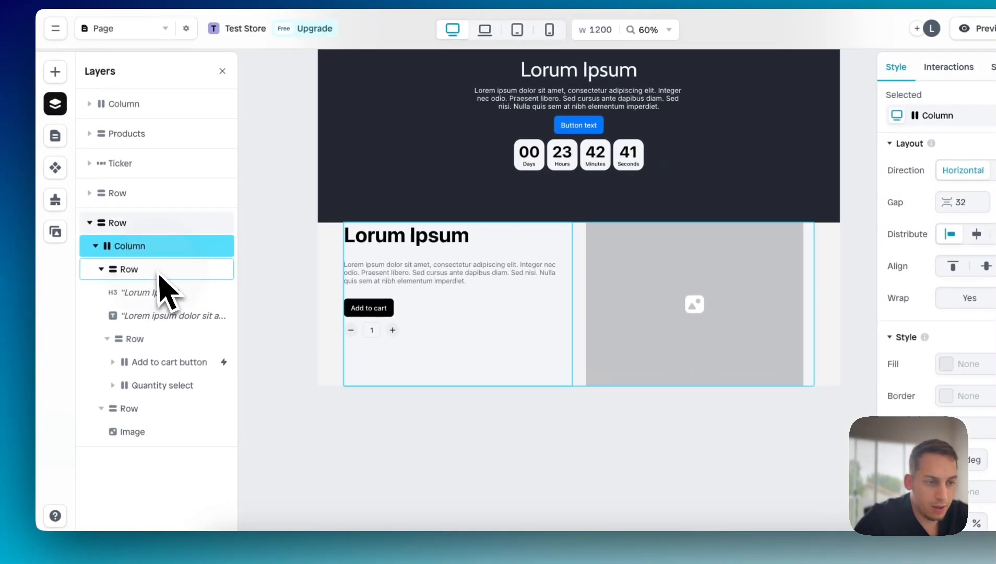
left_click(49, 251)
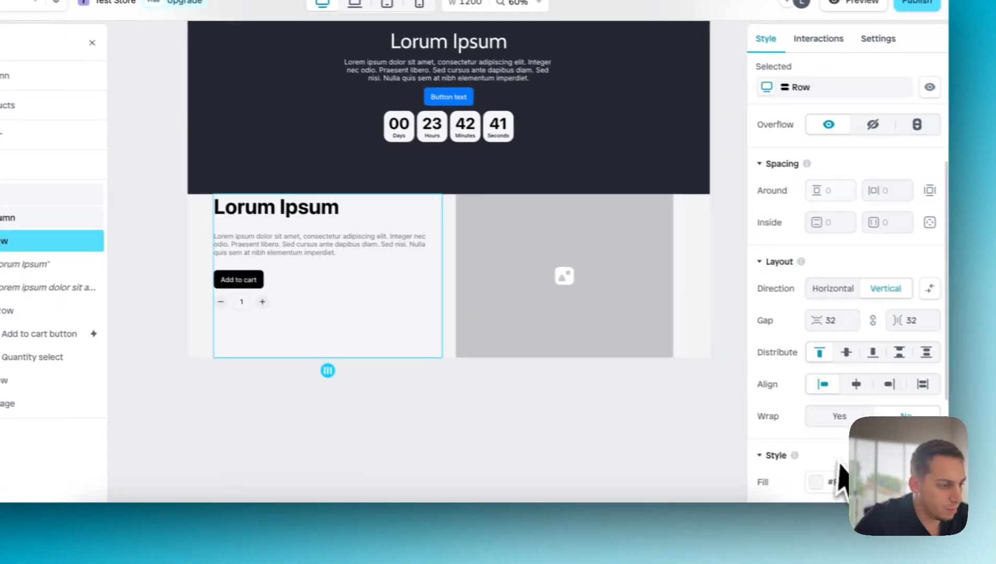
scroll(840, 475, "down", 3)
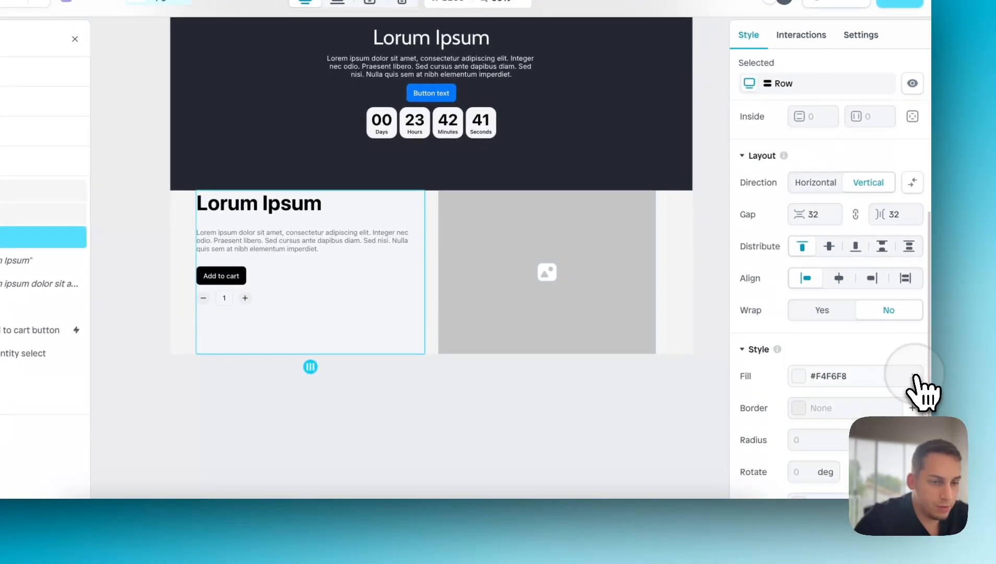
left_click(914, 376)
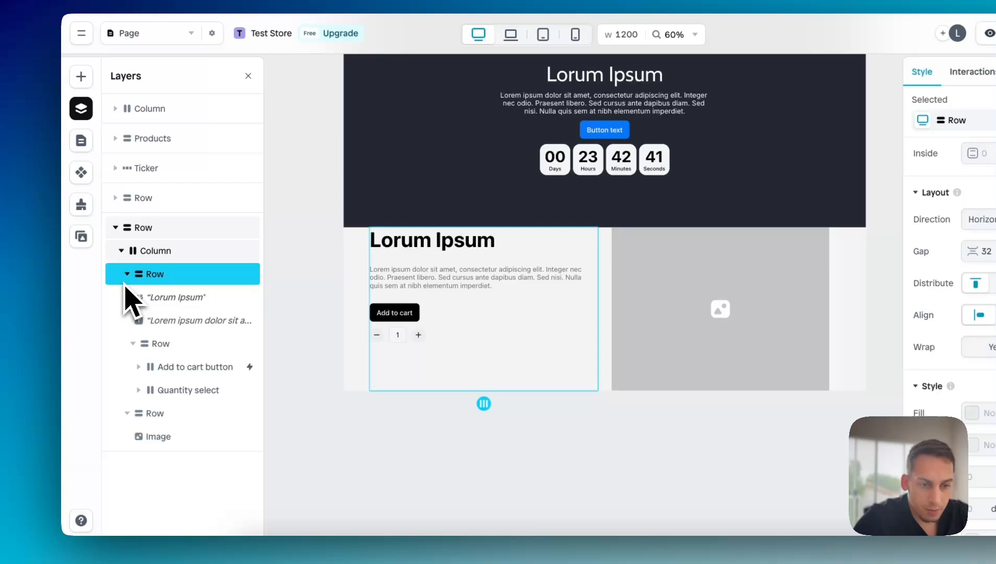
Step: Collapse the text row in the layer structure and remove the fill from the row holding the image
left_click(127, 274)
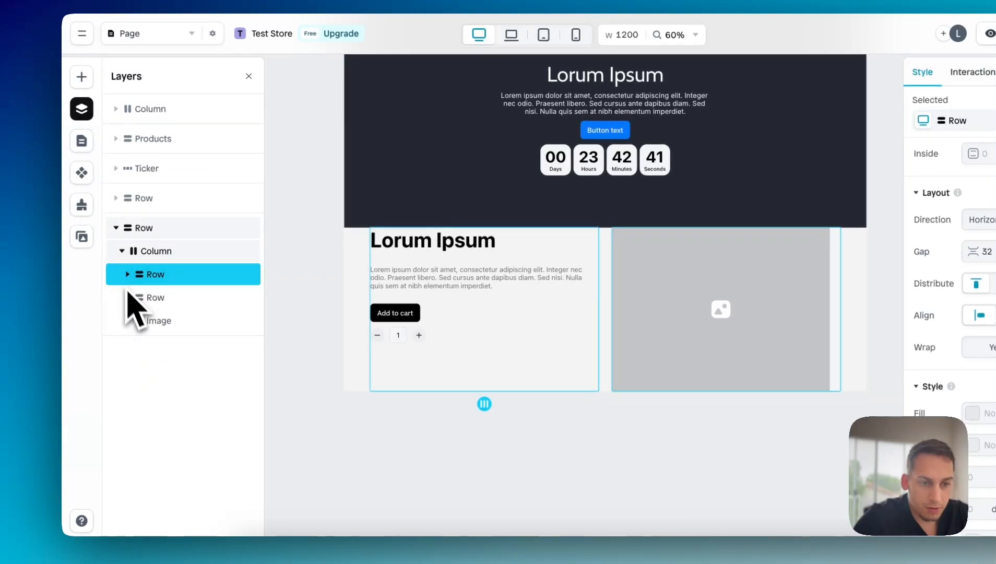
left_click(152, 300)
scroll(945, 391, "down", 5)
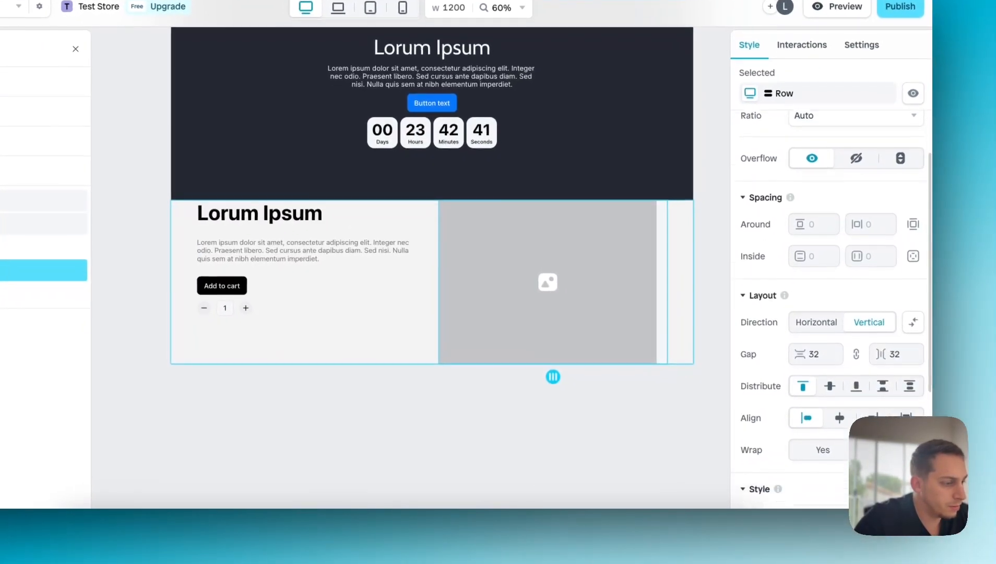
scroll(856, 386, "down", 5)
left_click(631, 410)
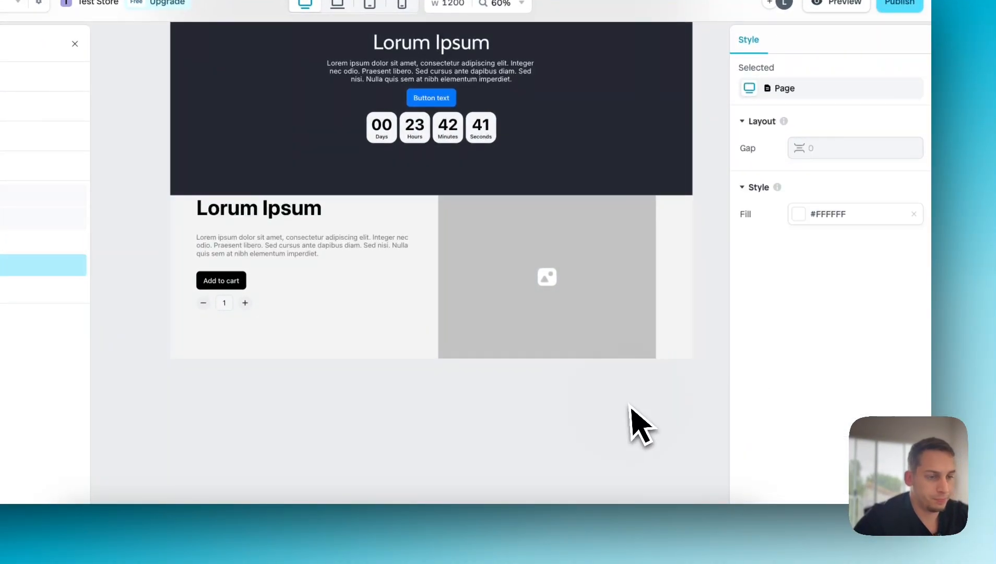
Step: Set the product section's outer row to a vertical inside spacing of 120
scroll(616, 410, "down", 3)
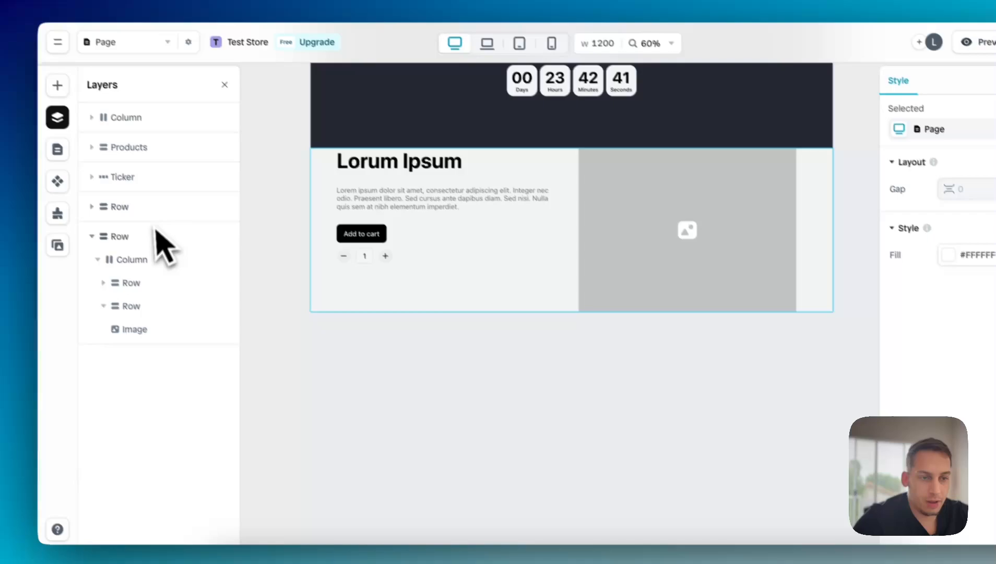
left_click(157, 234)
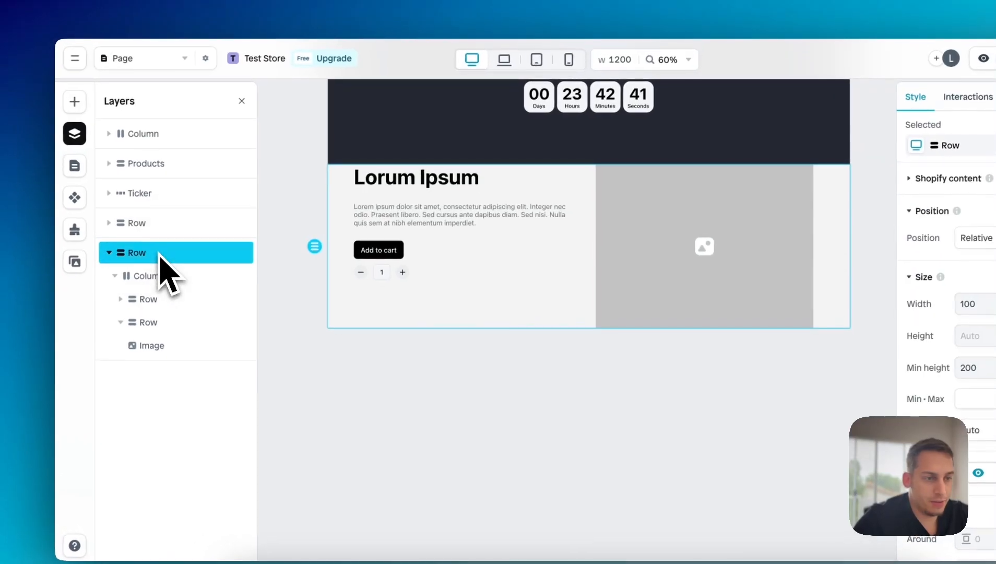
scroll(816, 337, "down", 3)
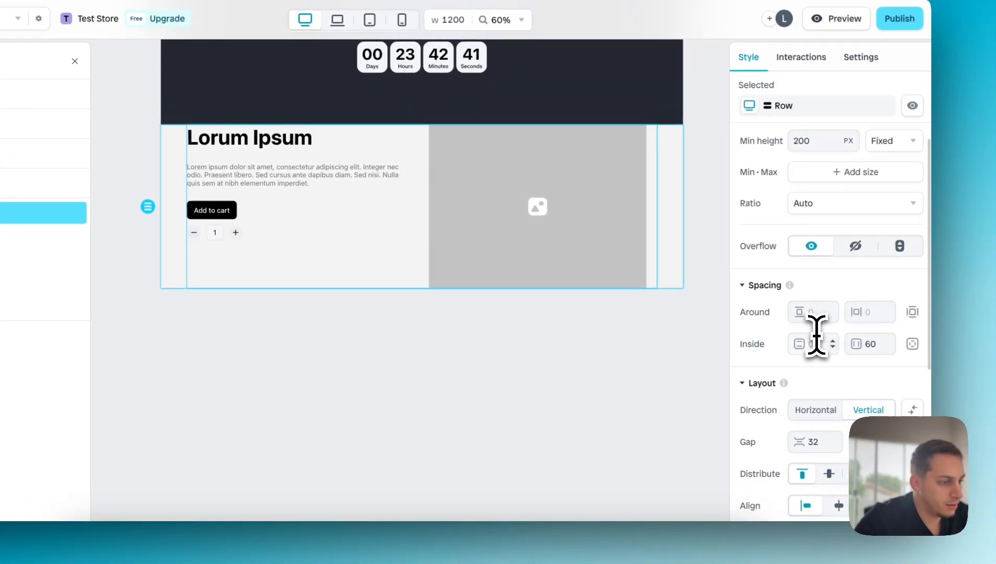
type("120")
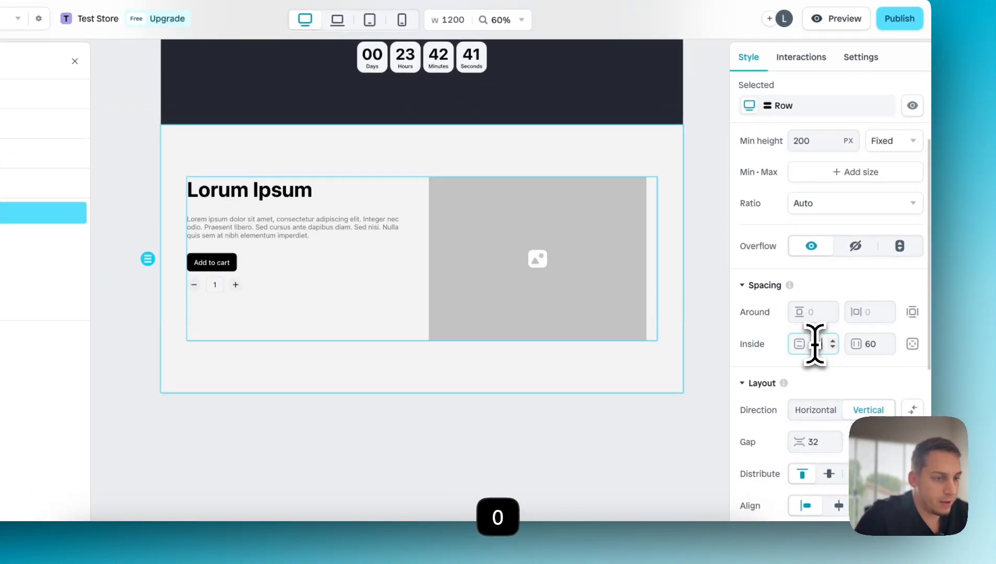
Step: Select the grey placeholder image in the product section and open the file picker to upload an image for it
left_click(700, 294)
left_click(582, 291)
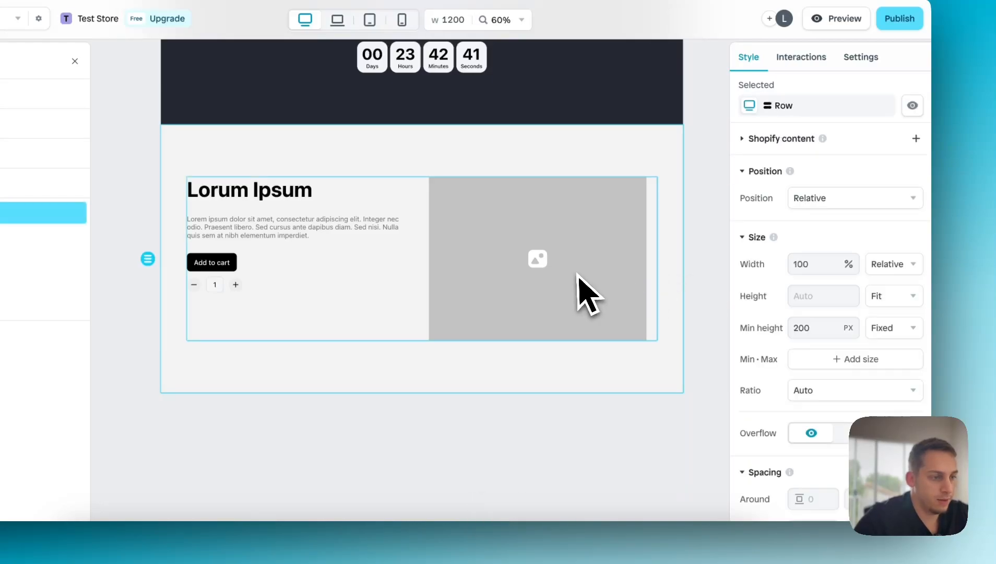
left_click(535, 262)
left_click(576, 269)
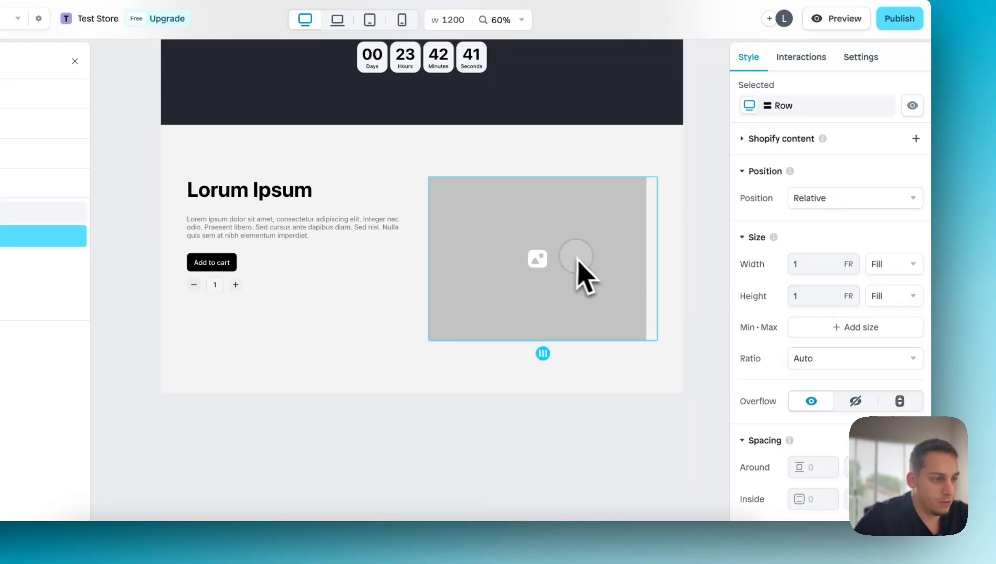
left_click(612, 294)
scroll(829, 367, "down", 6)
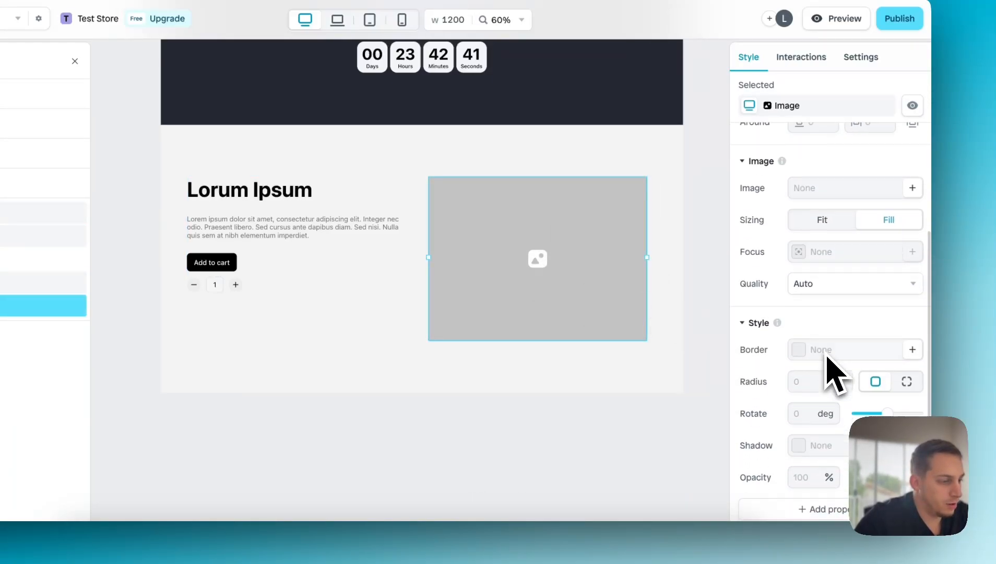
scroll(829, 367, "down", 1)
scroll(817, 327, "up", 6)
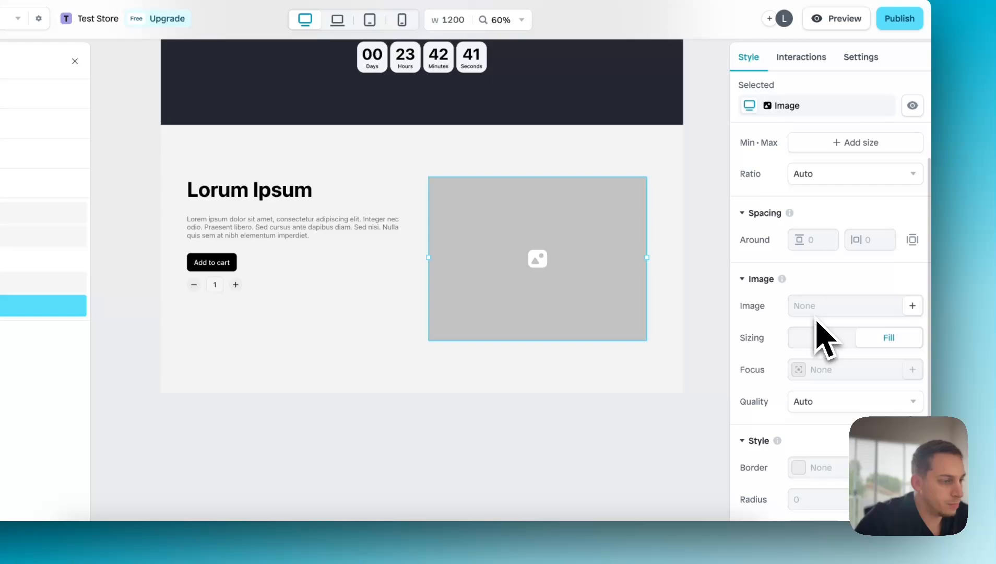
left_click(852, 308)
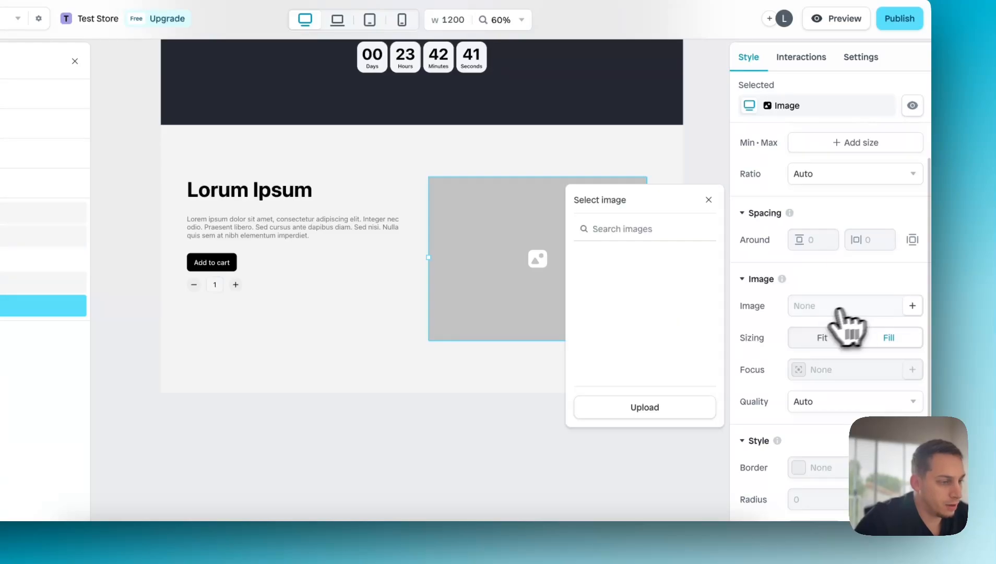
left_click(630, 408)
left_click(27, 278)
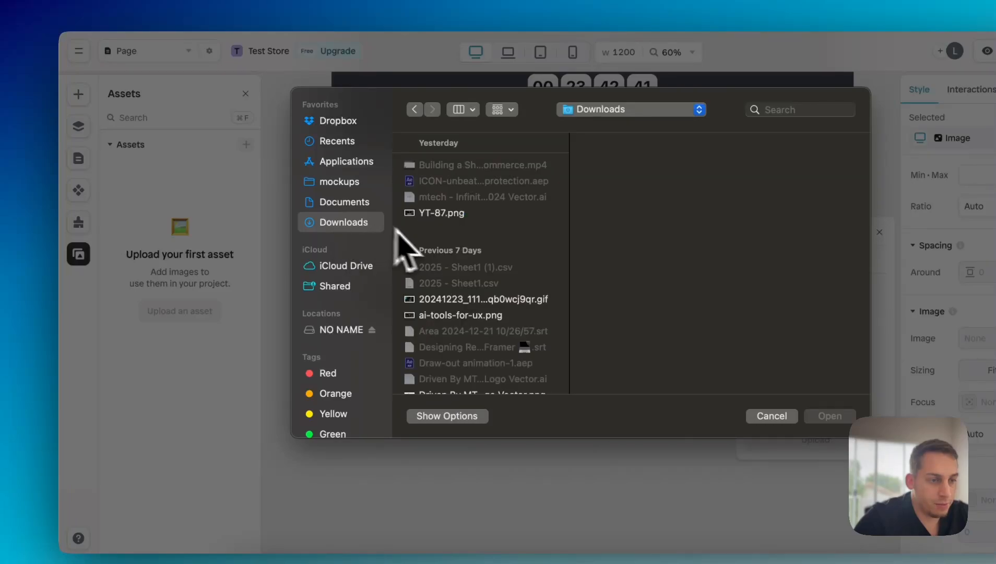
Step: Browse the Downloads folder and preview several PNG files as candidates for the product section's image
scroll(438, 301, "down", 10)
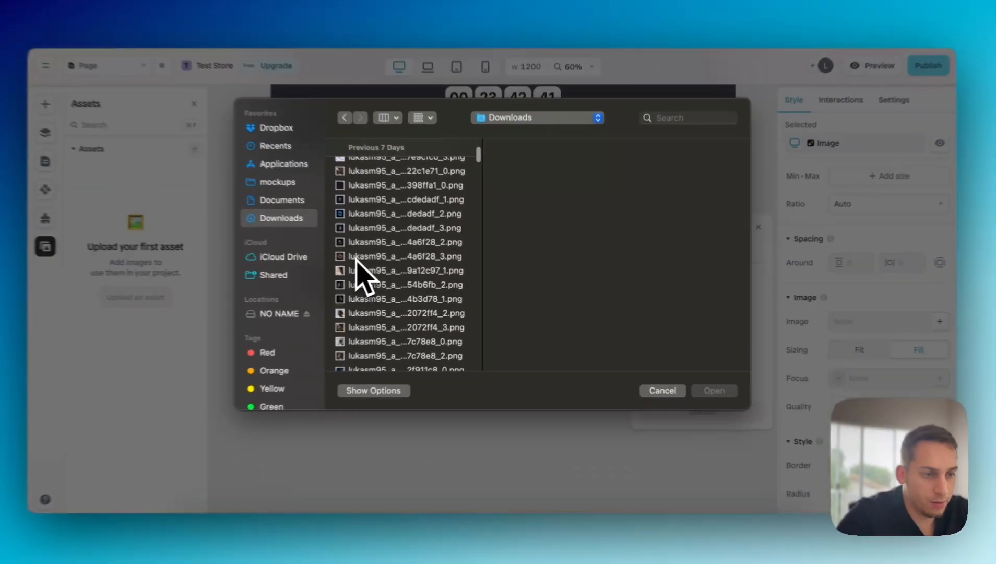
left_click(374, 259)
left_click(389, 352)
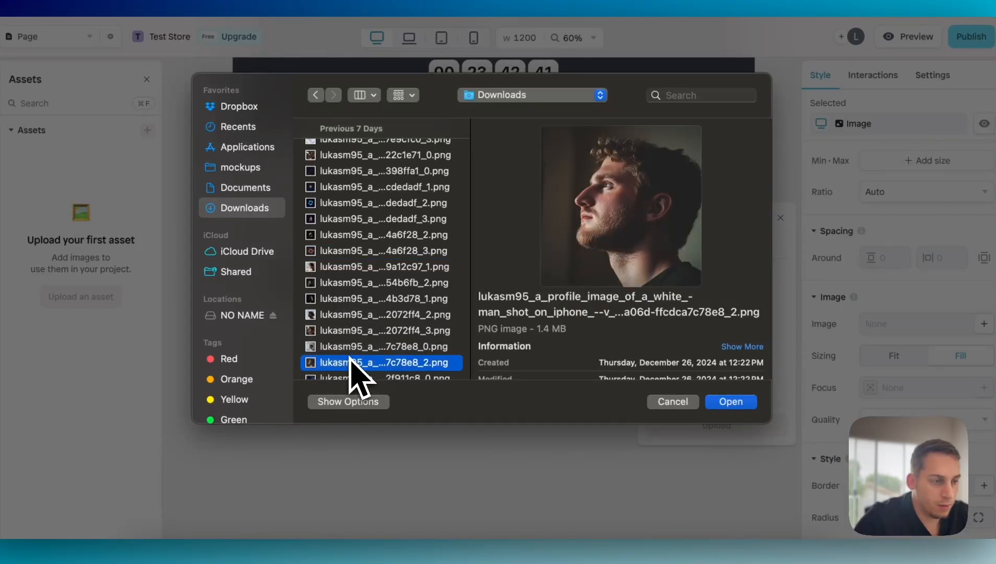
key("Up")
key("Up")
left_click(349, 346)
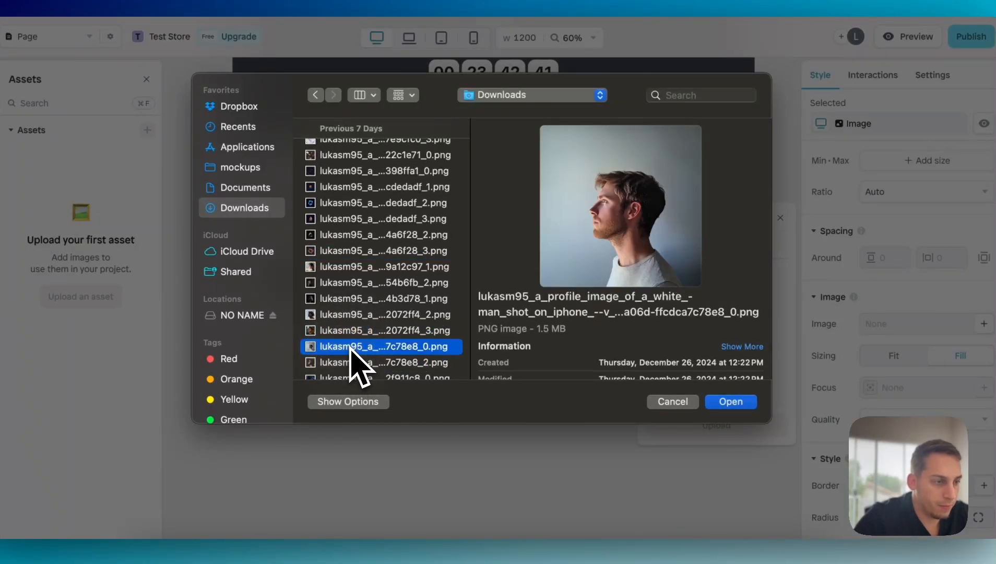
scroll(350, 365, "down", 3)
left_click(338, 221)
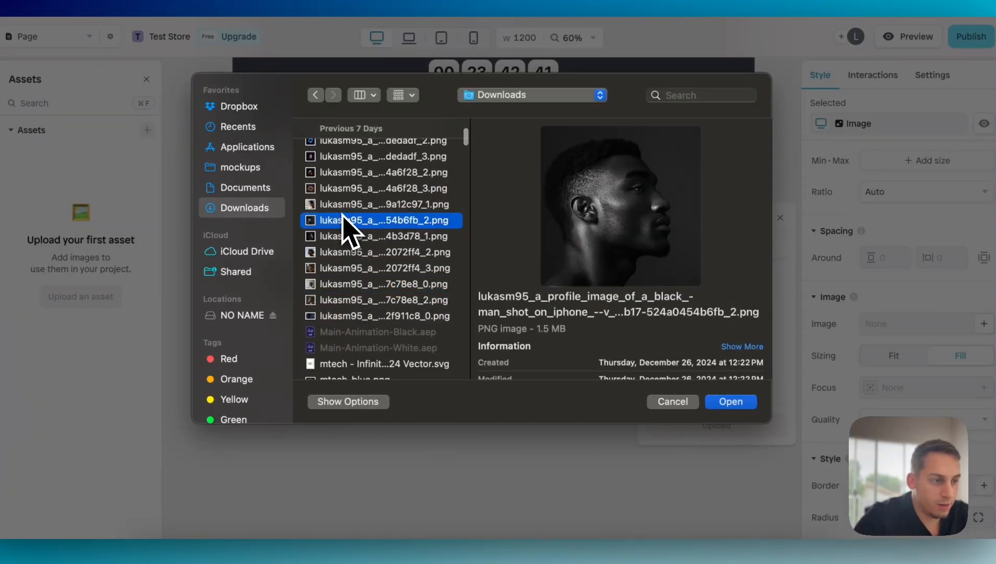
left_click(345, 205)
left_click(348, 189)
left_click(343, 175)
scroll(344, 175, "up", 2)
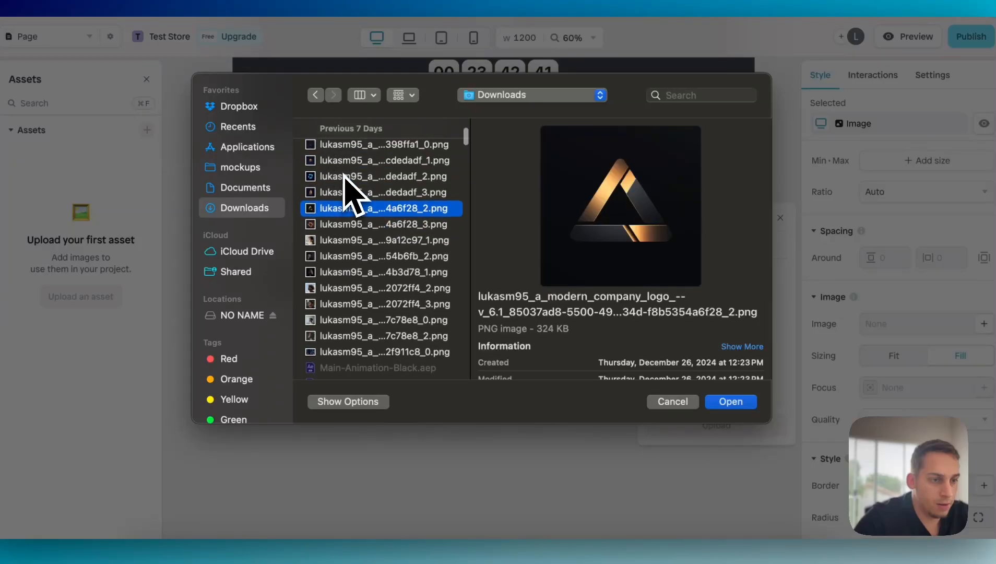
Step: Upload the UI design collection PNG ending in 398ffa1_0 from Downloads as the product section's image
left_click(338, 161)
left_click(333, 148)
scroll(333, 149, "up", 3)
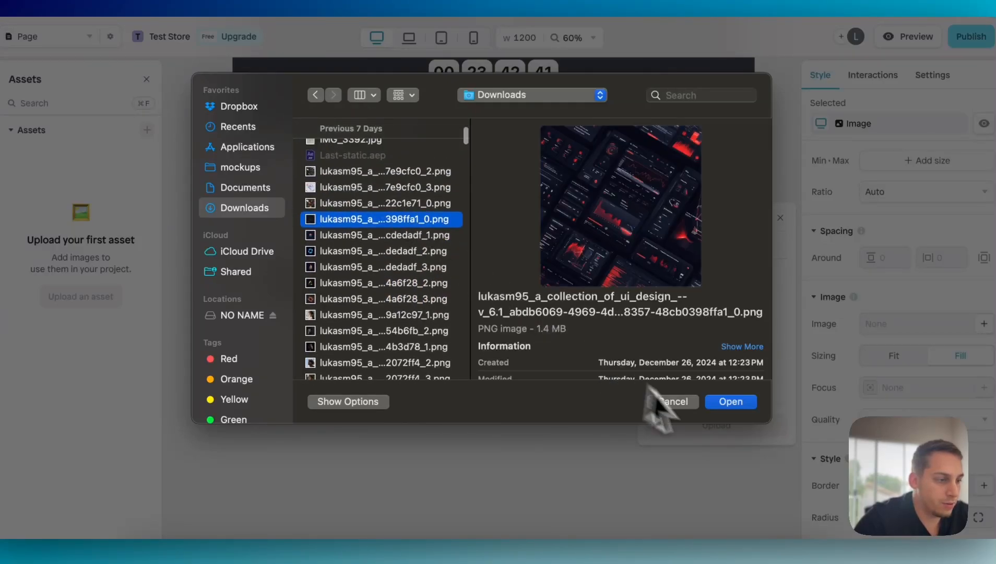
left_click(737, 411)
scroll(509, 330, "right", 2)
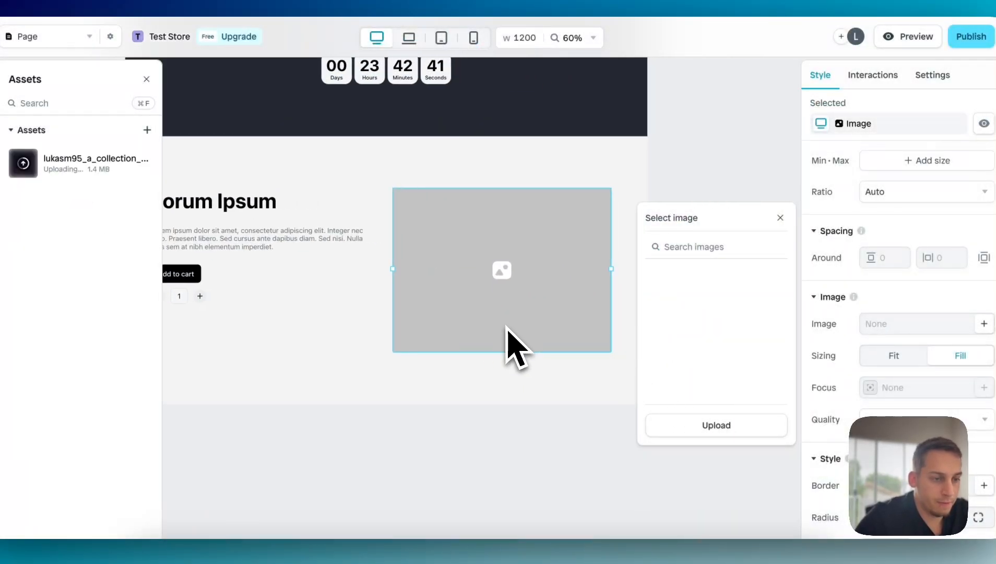
scroll(507, 327, "down", 5)
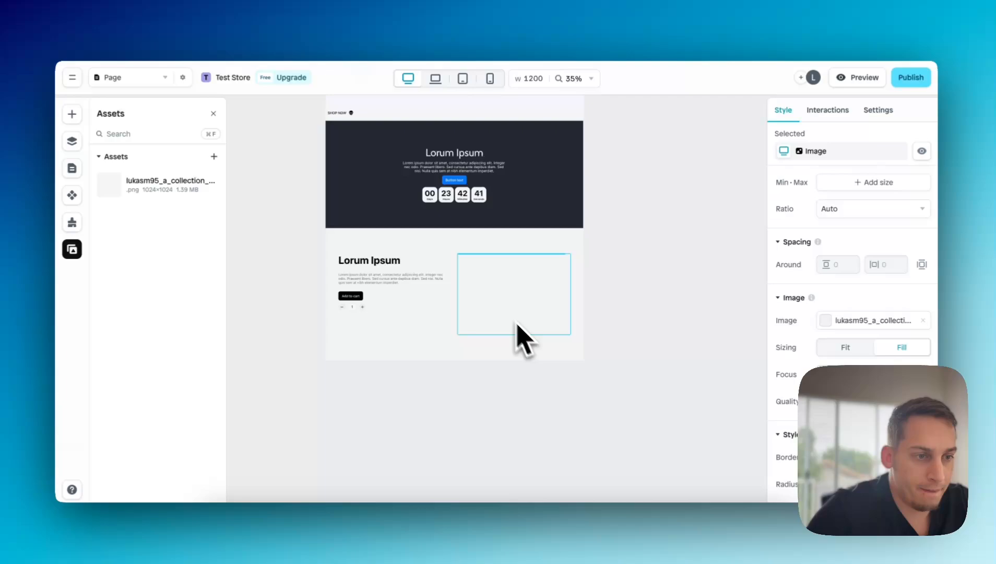
scroll(522, 339, "up", 3)
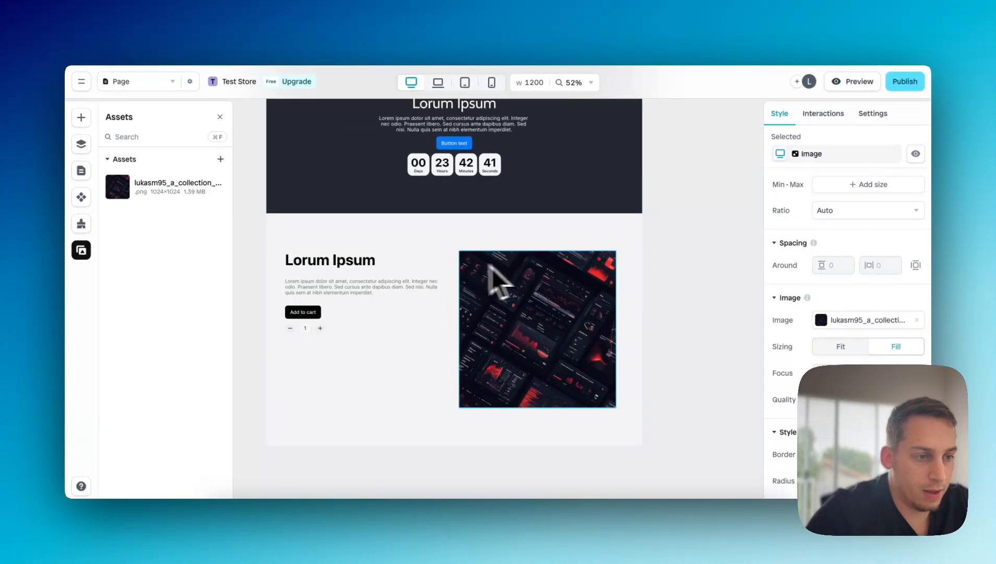
scroll(516, 259, "down", 2)
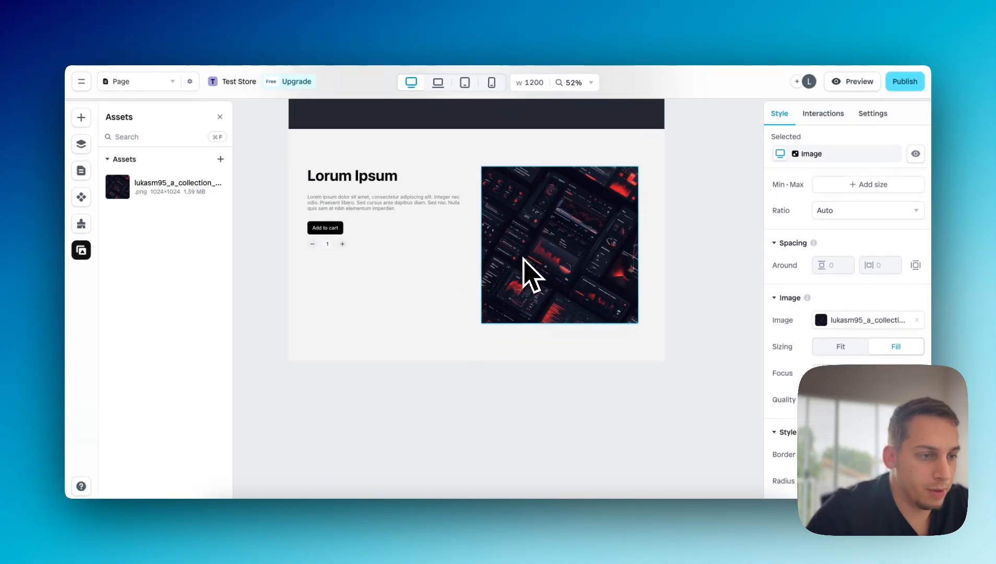
Step: Try to round the image's corners by giving the row that holds it a radius of 10
left_click(514, 244)
left_click(169, 307)
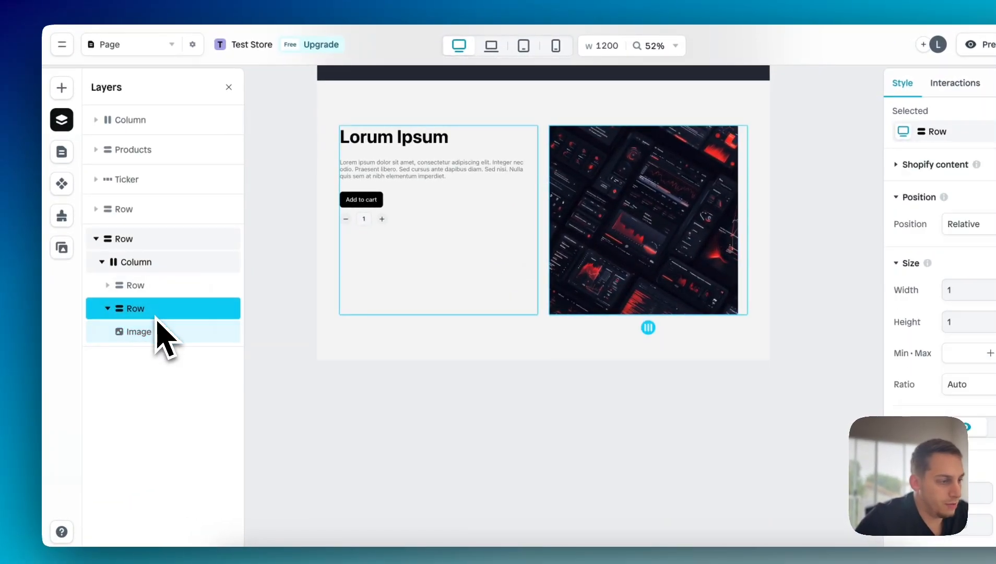
scroll(798, 324, "down", 10)
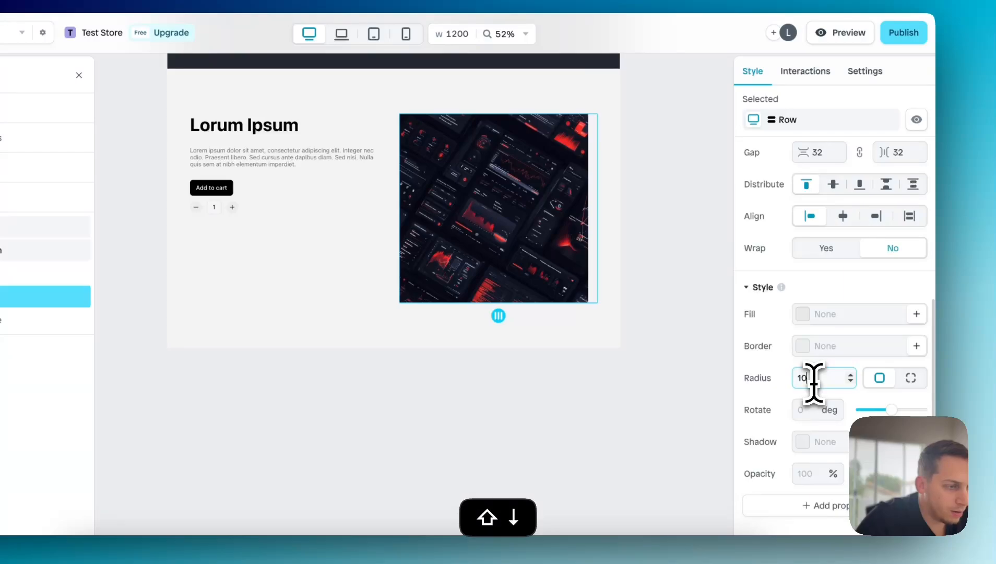
Step: Set both the width and the height of the product section's image to Fill
left_click(534, 216)
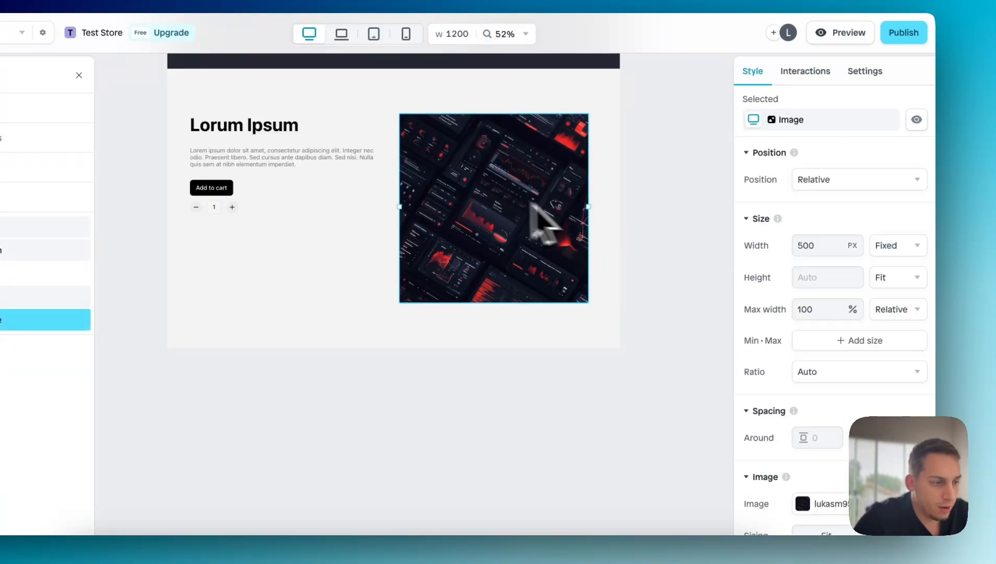
left_click(706, 282)
left_click(525, 267)
left_click(514, 246)
left_click(513, 246)
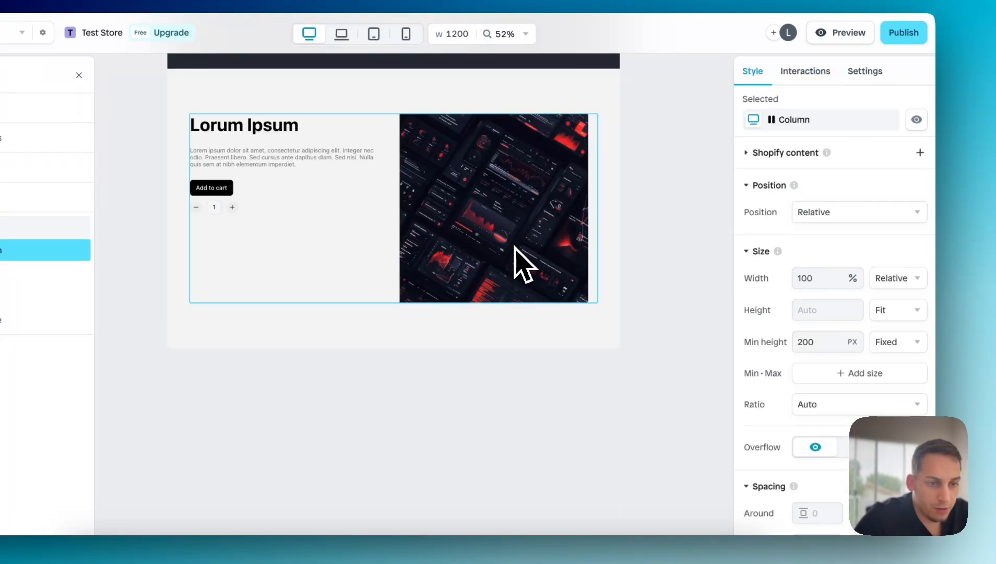
left_click(514, 248)
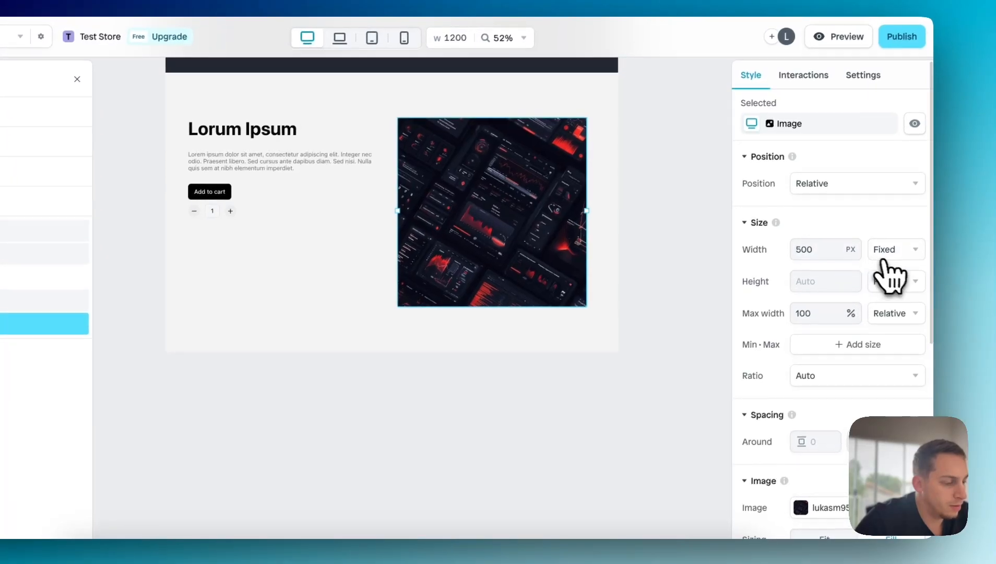
left_click(893, 249)
left_click(887, 286)
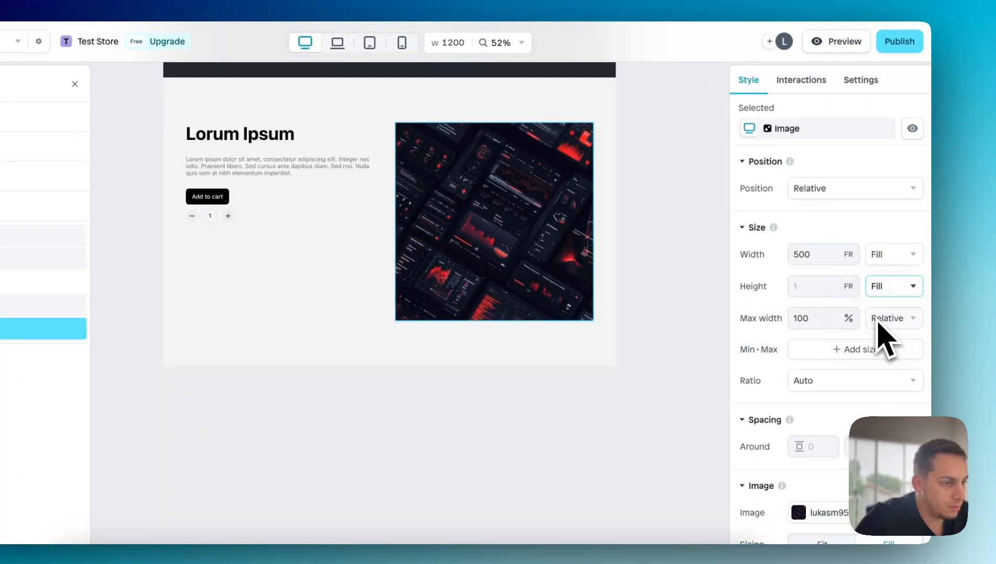
left_click(667, 285)
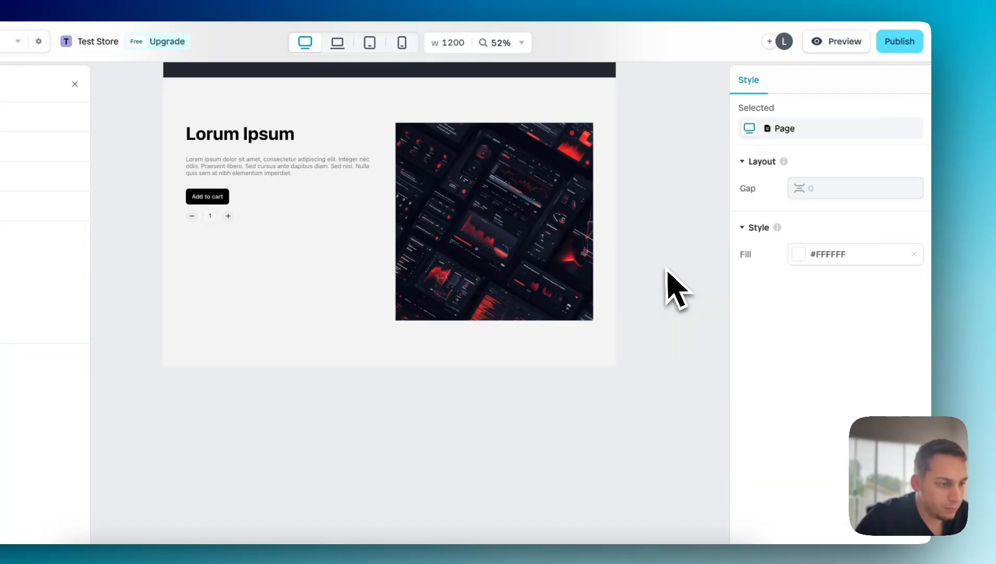
scroll(506, 249, "up", 5)
scroll(502, 258, "down", 3)
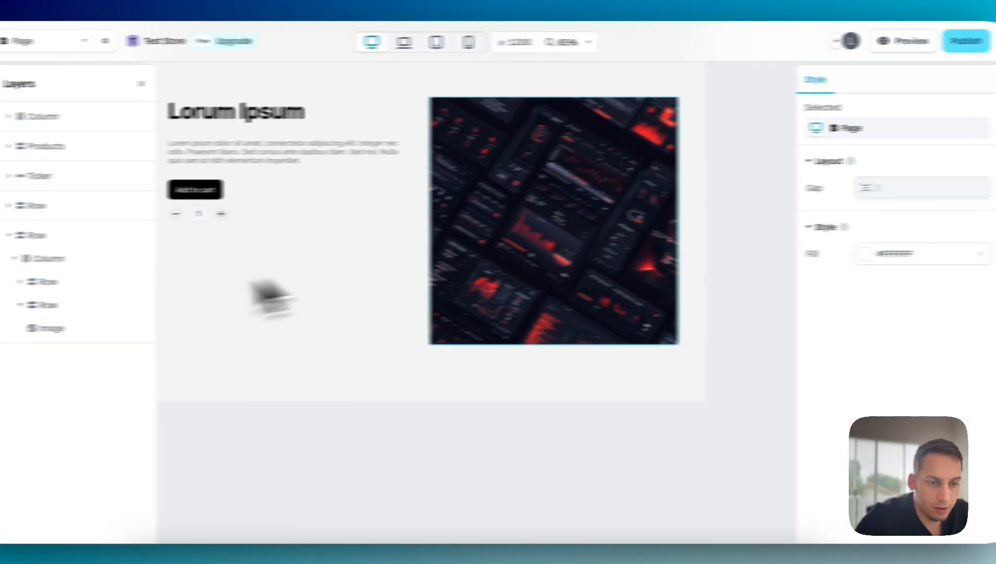
Step: Clear the corner radius of the row holding the image
left_click(7, 305)
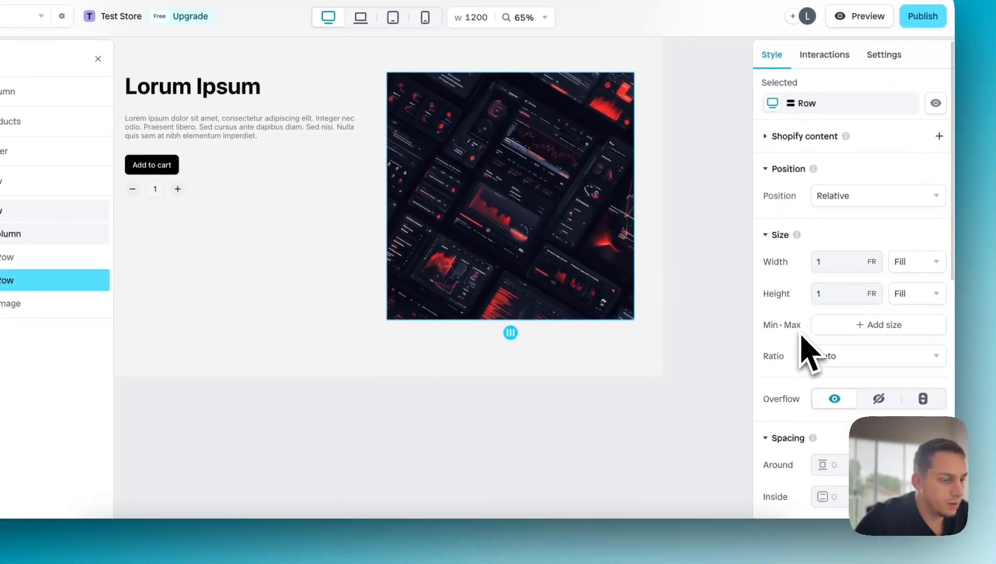
scroll(835, 360, "down", 3)
scroll(830, 349, "down", 6)
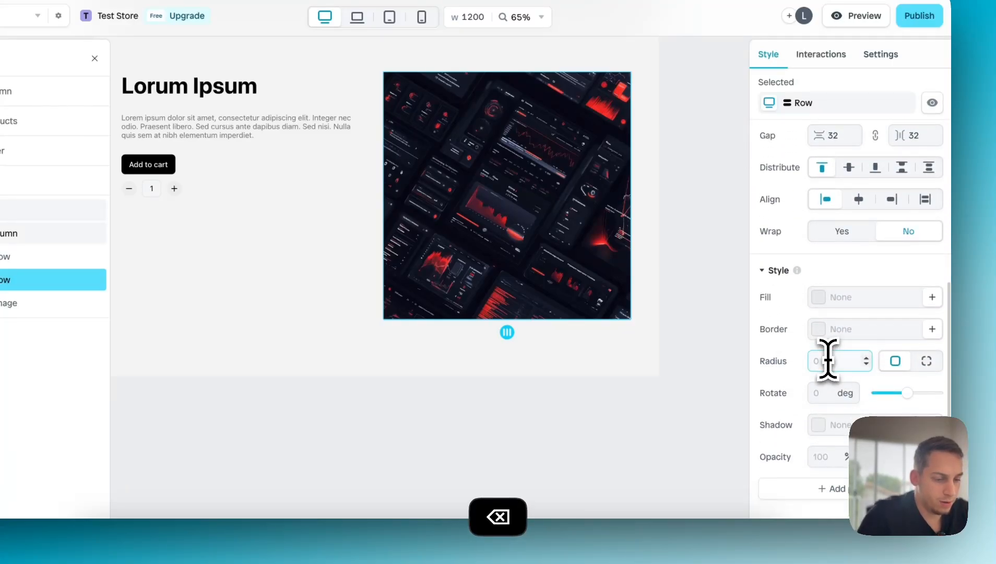
left_click(697, 324)
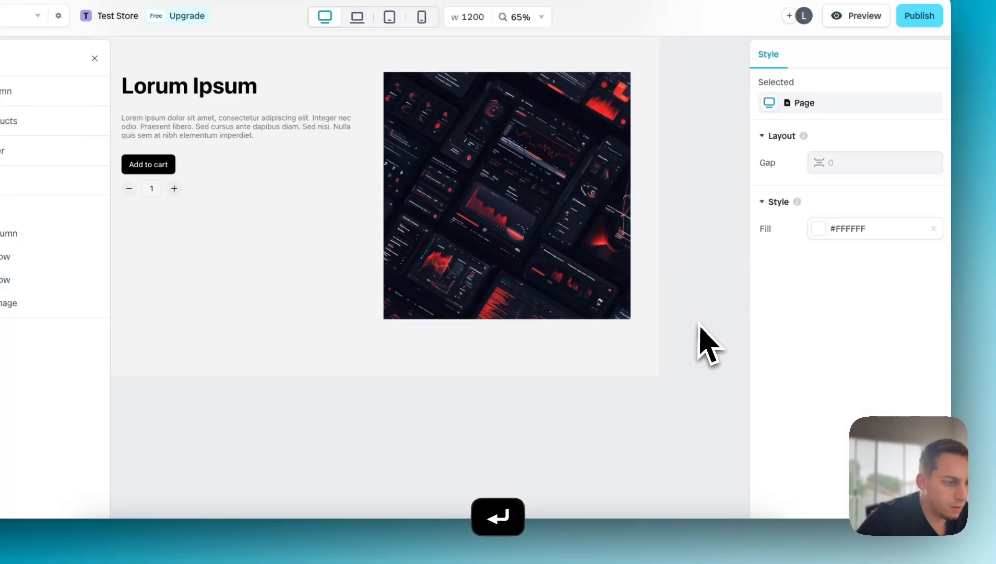
Step: Round the corners of the product section's image itself with a radius of 10
left_click(646, 292)
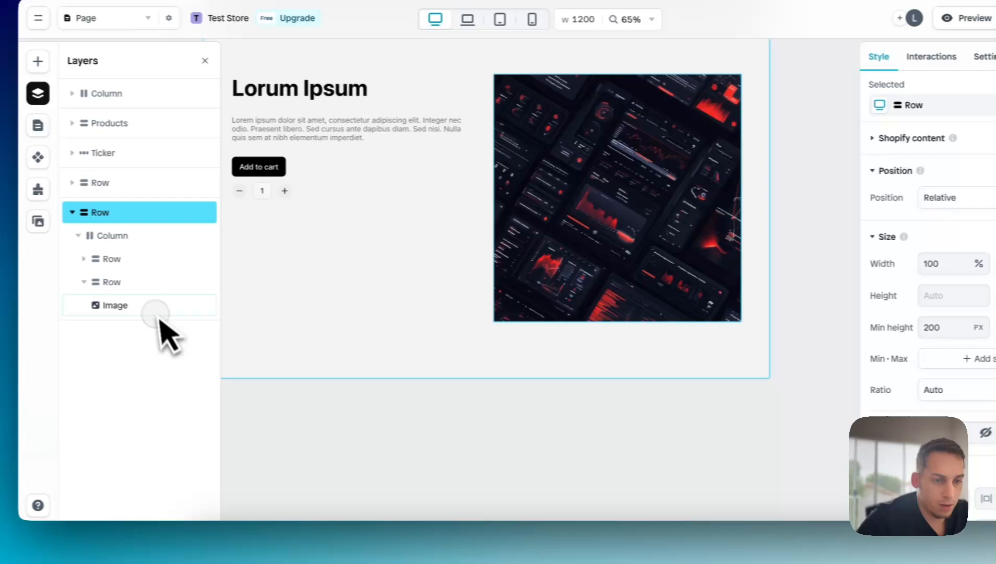
left_click(156, 311)
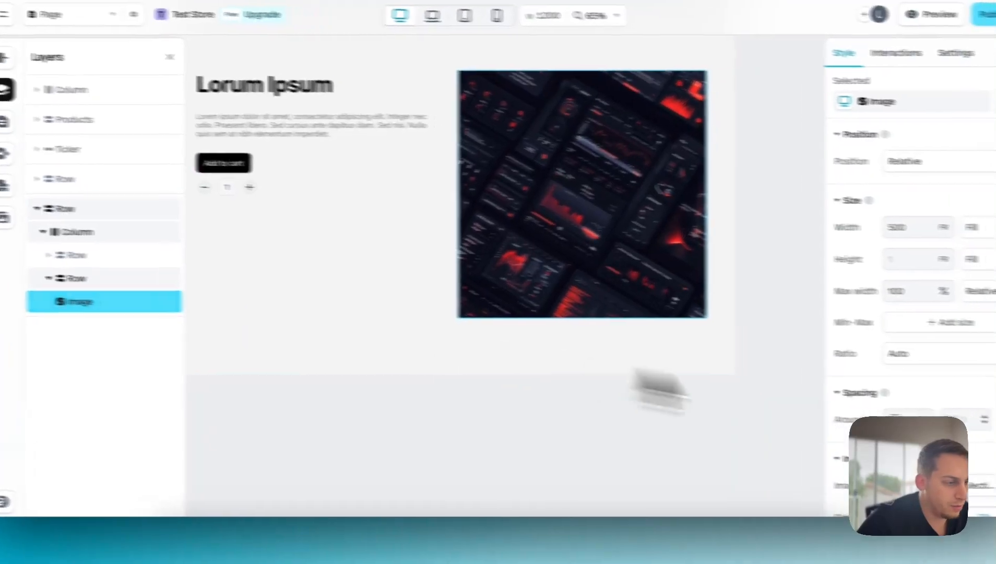
scroll(967, 389, "down", 5)
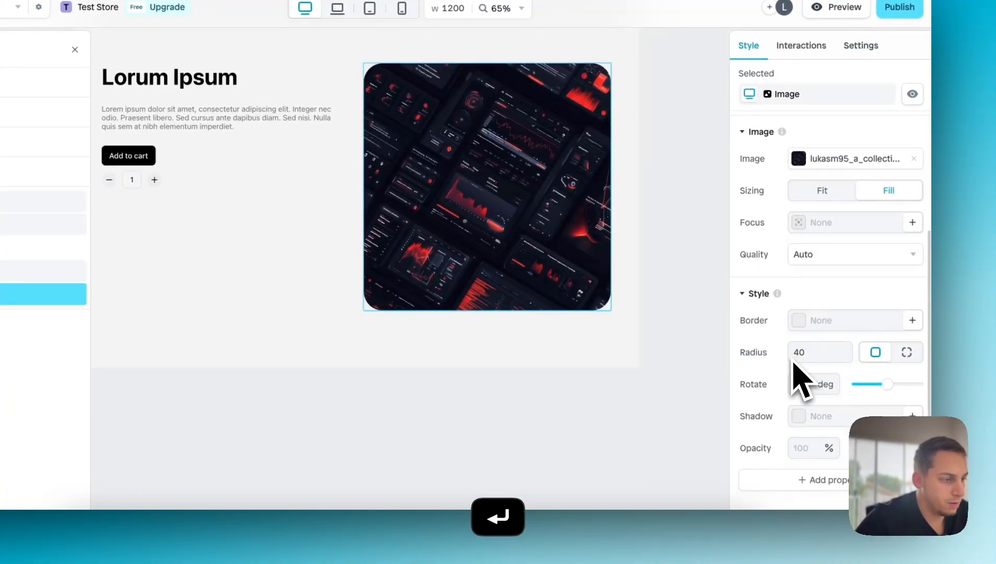
left_click(686, 396)
left_click(596, 284)
Step: Add a black outside shadow to the product section's image, adjusting the shadow color's opacity and increasing its blur
left_click(32, 300)
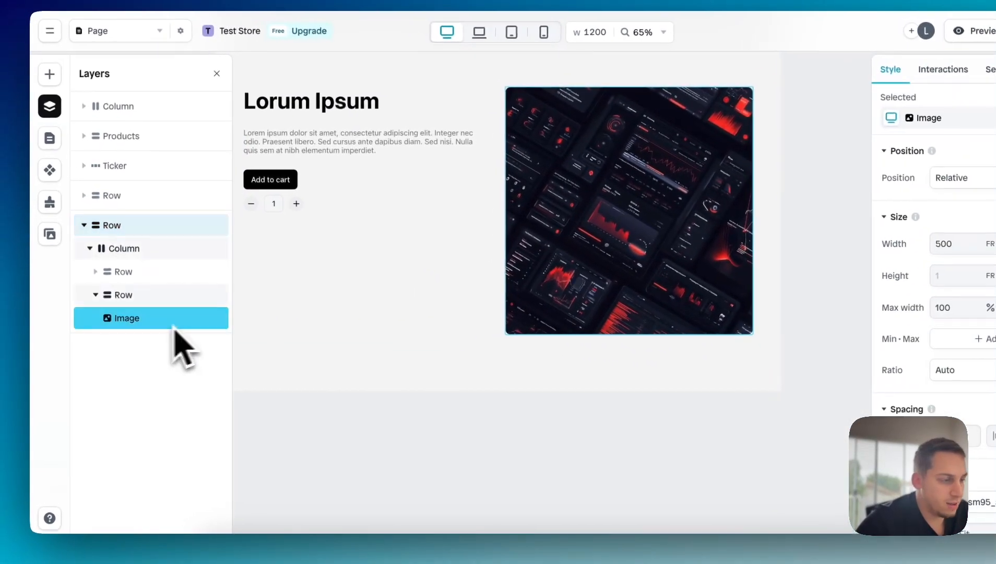
scroll(918, 366, "down", 6)
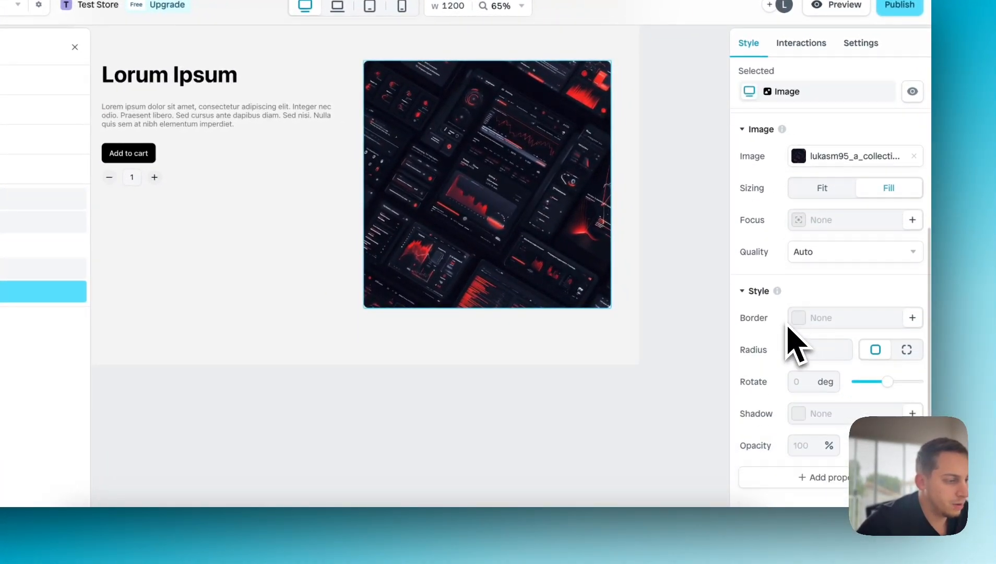
left_click(904, 413)
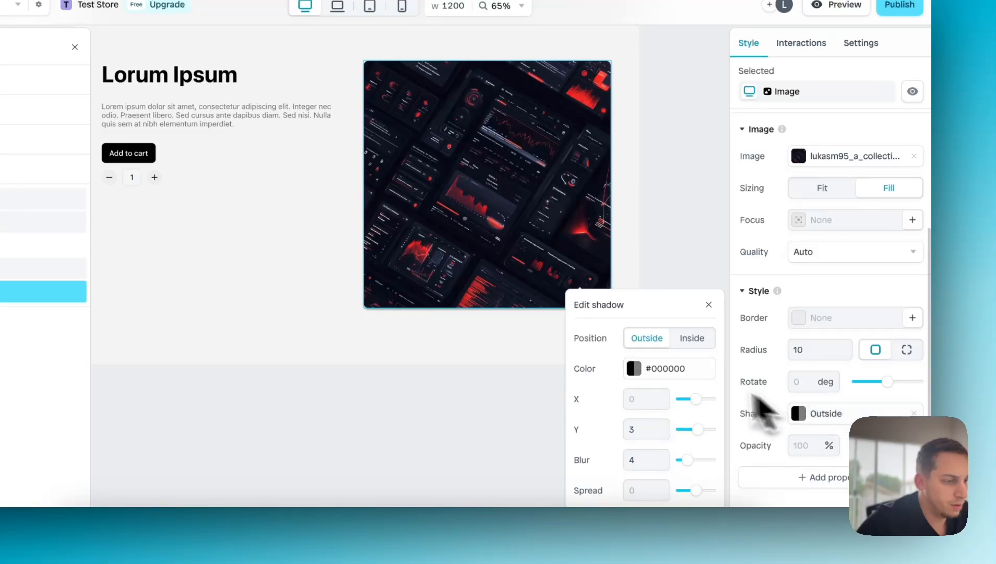
left_click(634, 369)
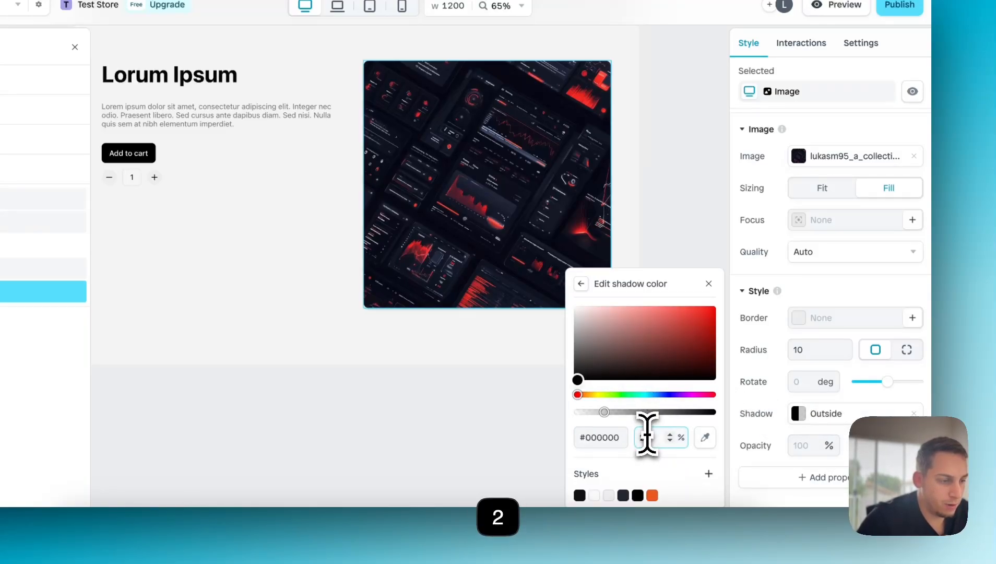
left_click(580, 281)
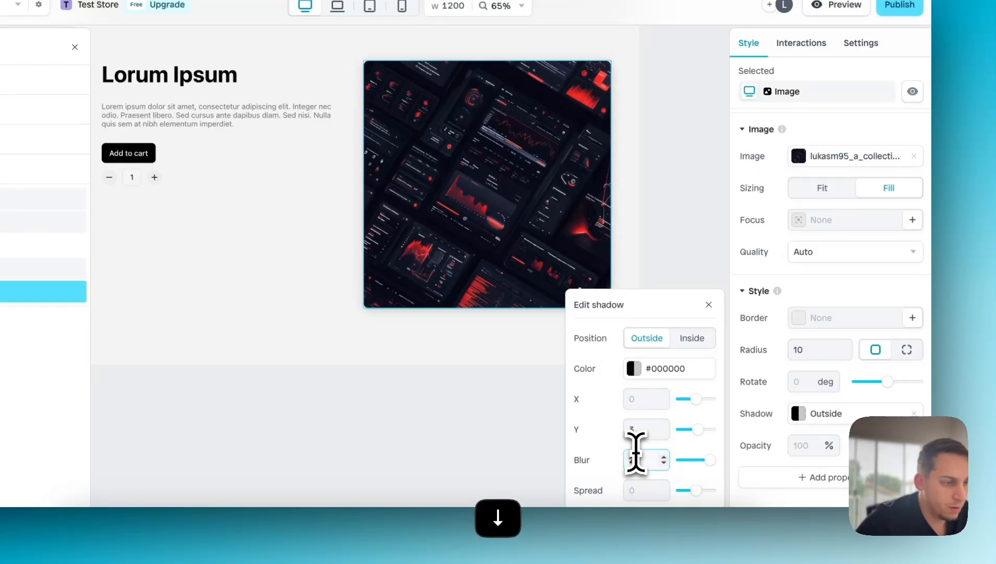
left_click(549, 417)
scroll(548, 415, "down", 5)
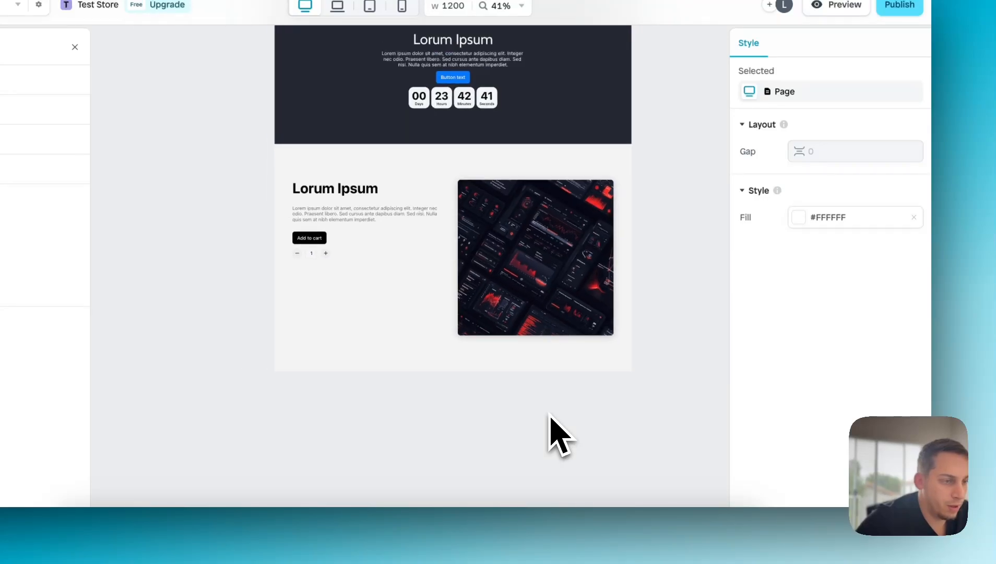
Step: Center the contents of the product section's text row vertically by distributing them to the middle
scroll(409, 198, "up", 5)
left_click(444, 206)
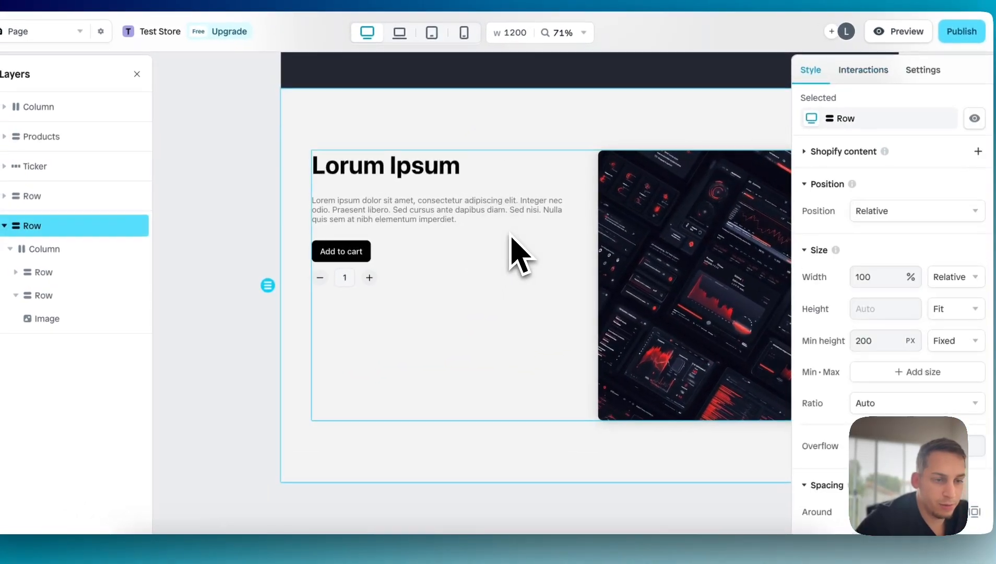
left_click(437, 211)
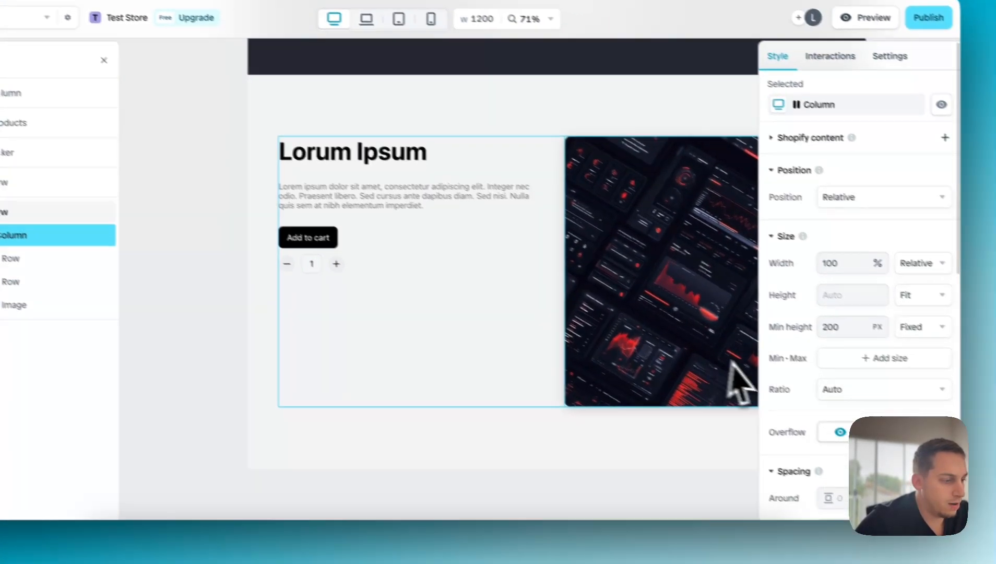
scroll(836, 404, "down", 5)
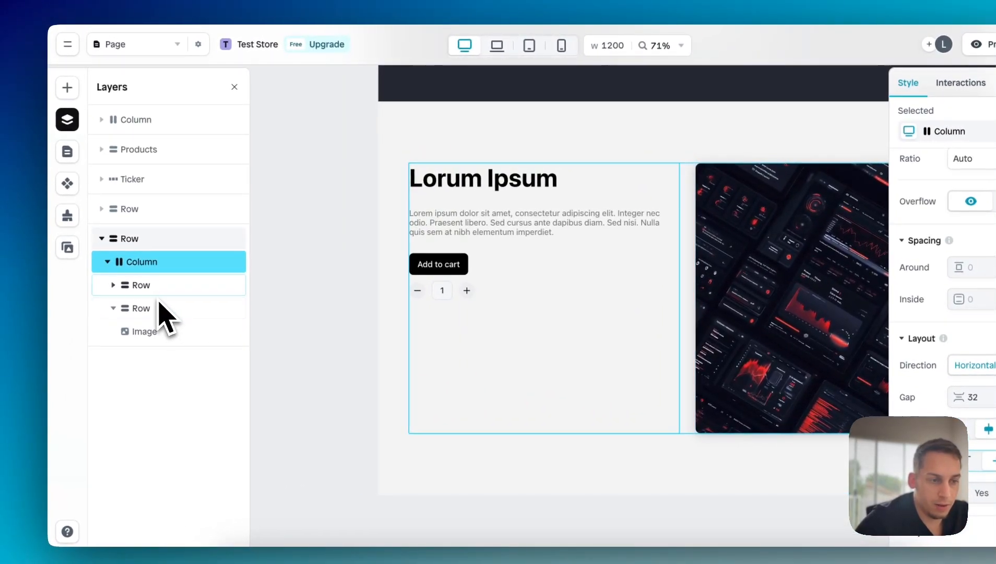
left_click(157, 286)
scroll(804, 365, "down", 4)
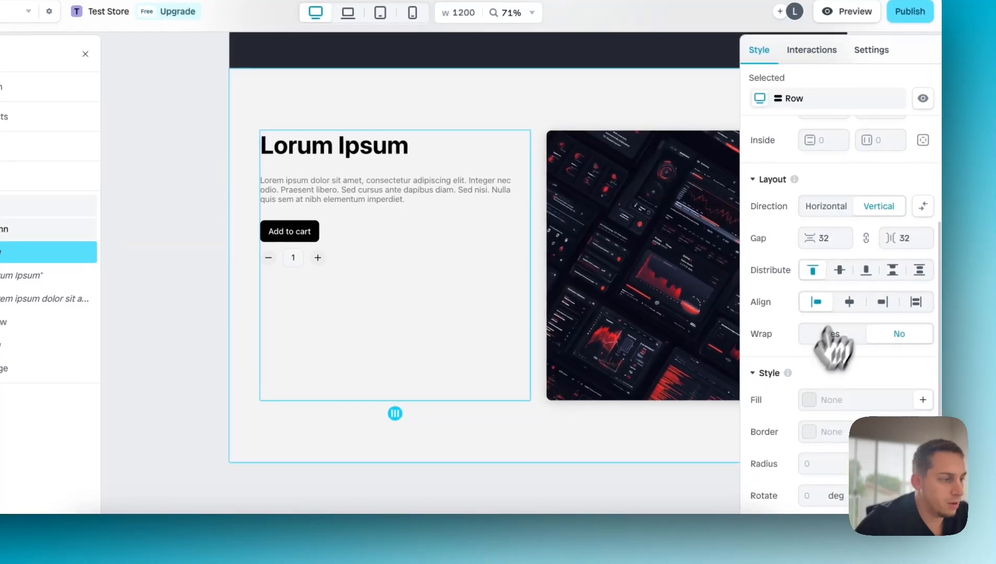
left_click(846, 271)
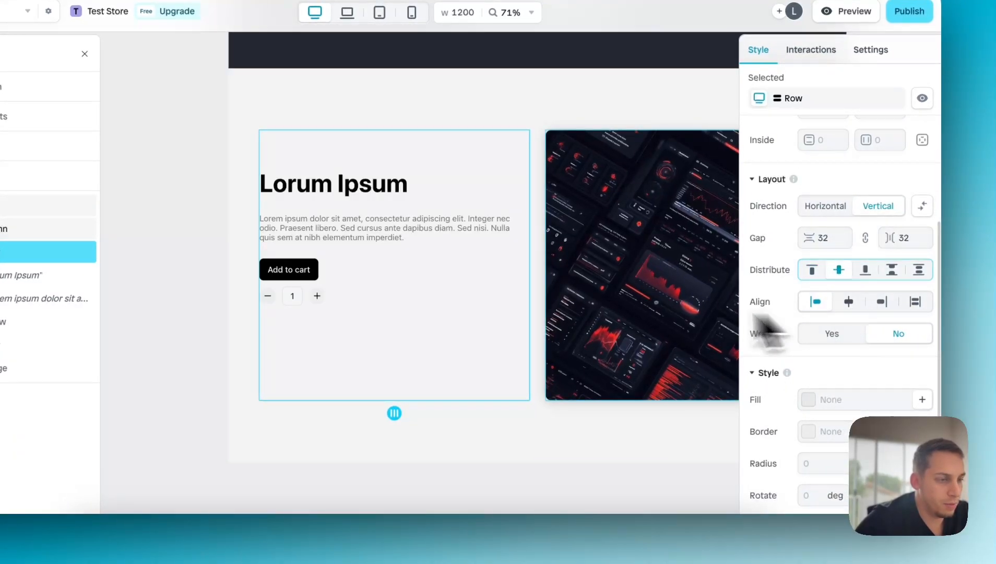
scroll(622, 306, "right", 2)
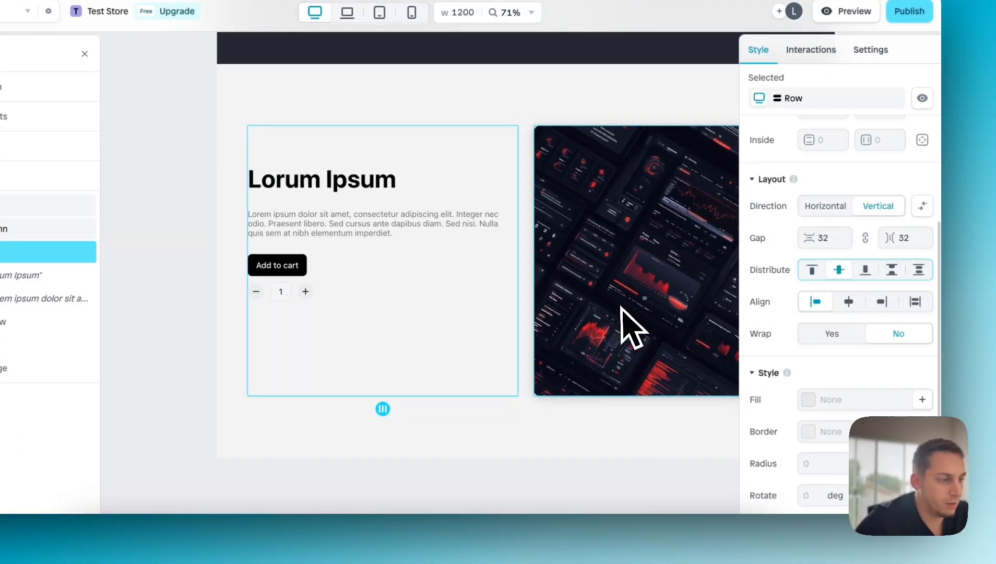
scroll(621, 306, "down", 4)
left_click(262, 235)
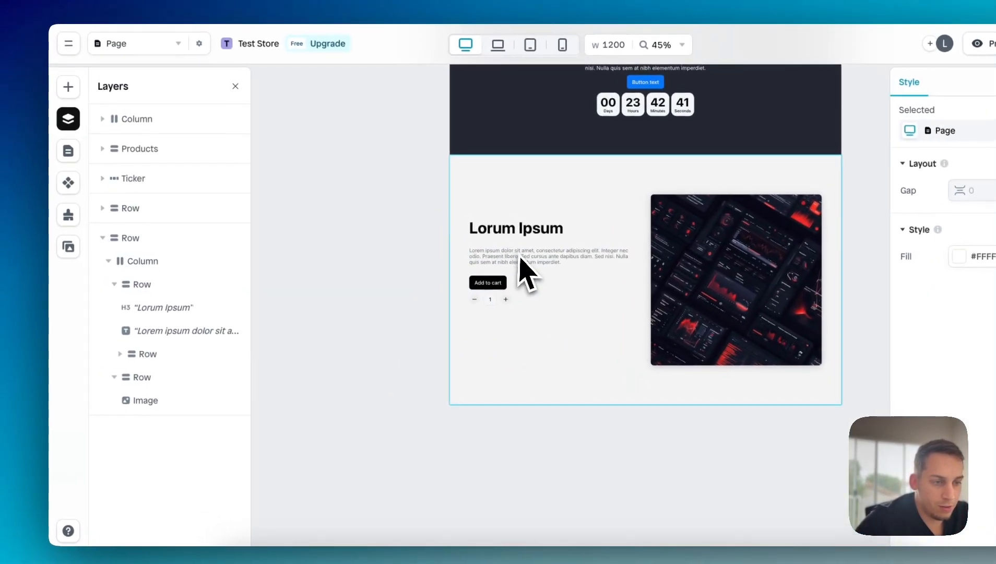
Step: Insert a new row between the product section's heading and its paragraph text
left_click(497, 263)
left_click(124, 284)
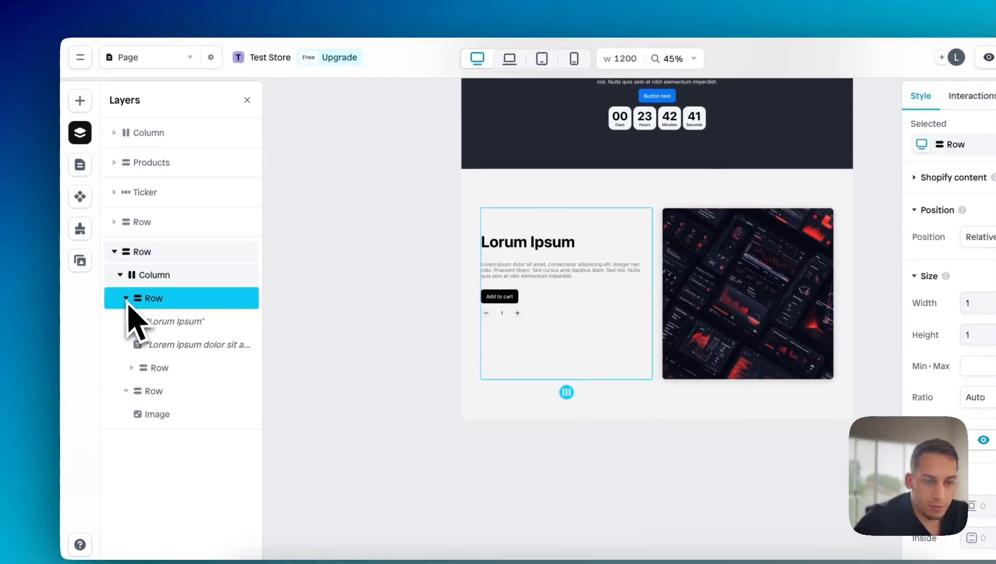
left_click(148, 332)
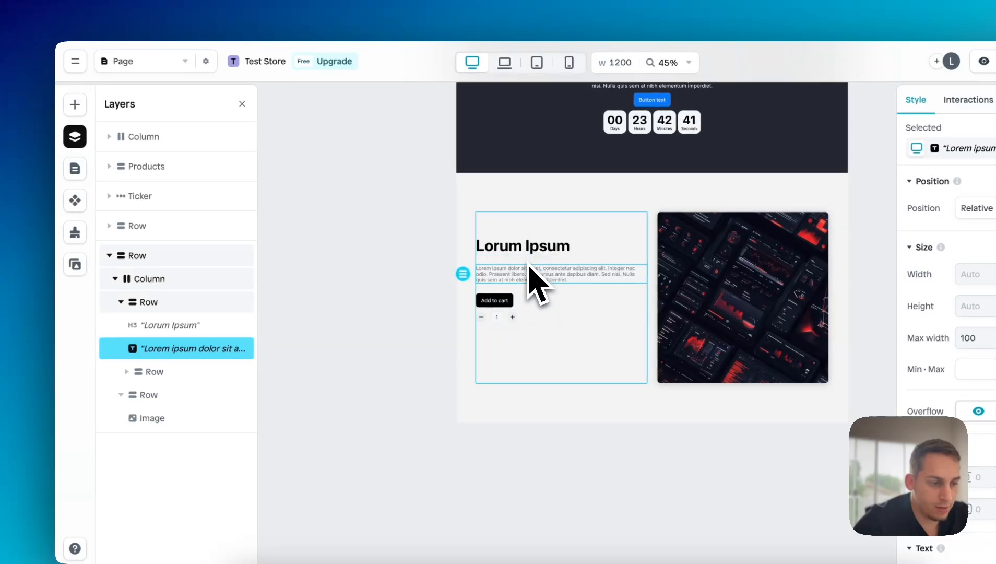
left_click(75, 104)
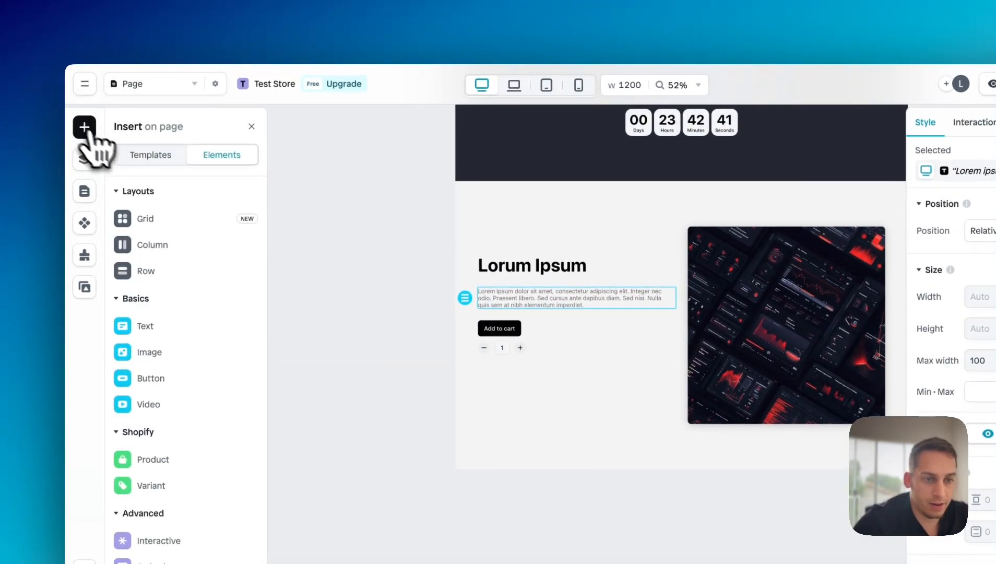
mouse_move(146, 226)
mouse_move(149, 276)
left_click_drag(308, 266, 526, 295)
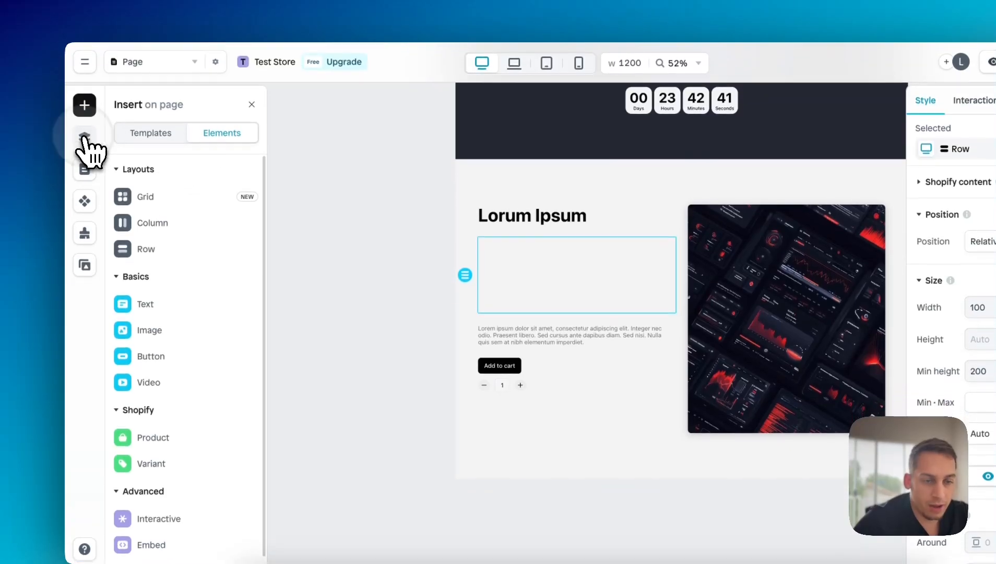
Step: Move the "Lorum Ipsum" heading and the paragraph below it into the newly inserted row
left_click(84, 156)
left_click(159, 328)
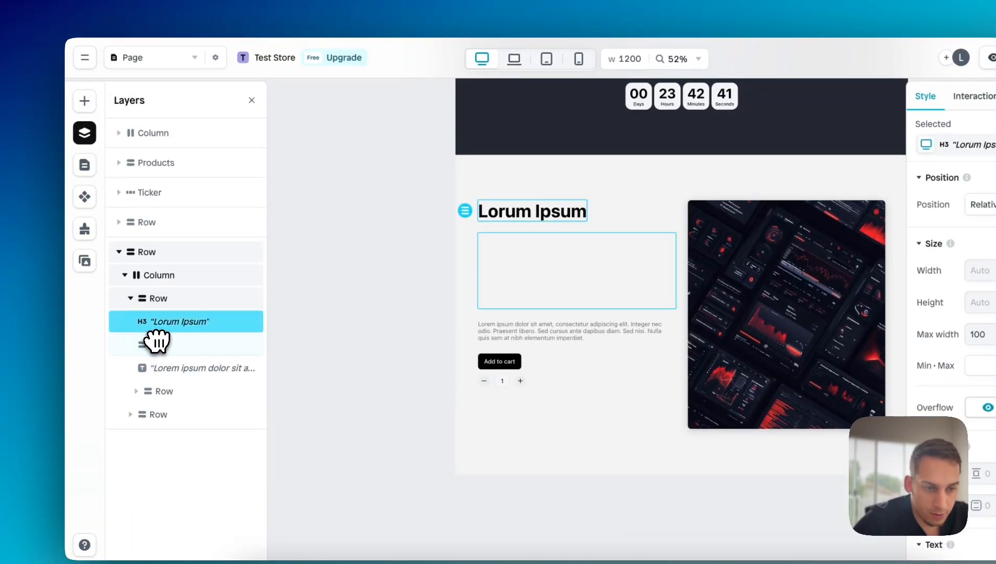
left_click_drag(157, 341, 158, 344)
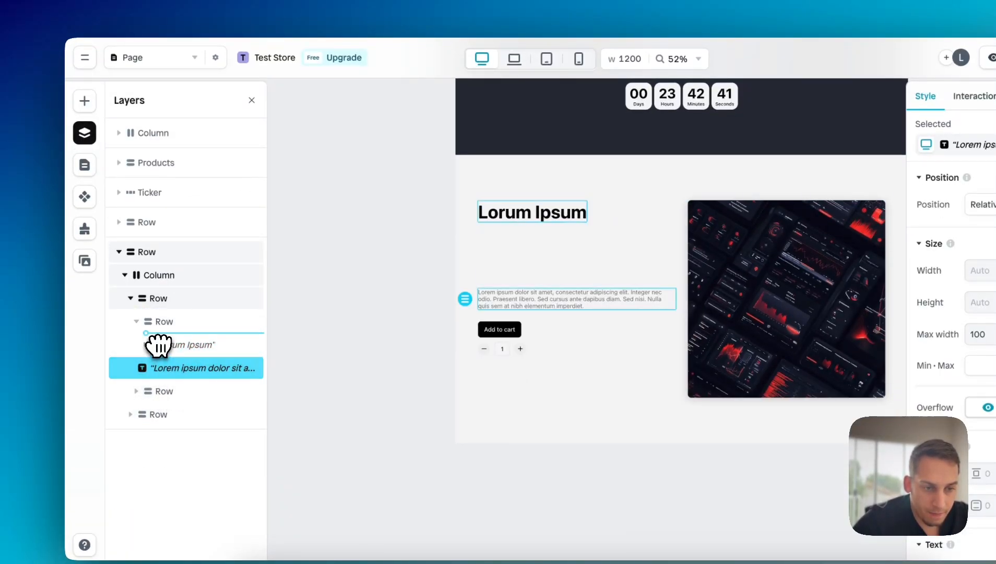
Step: Rename the row that holds the title and paragraph as Heading
left_click(165, 324)
right_click(162, 325)
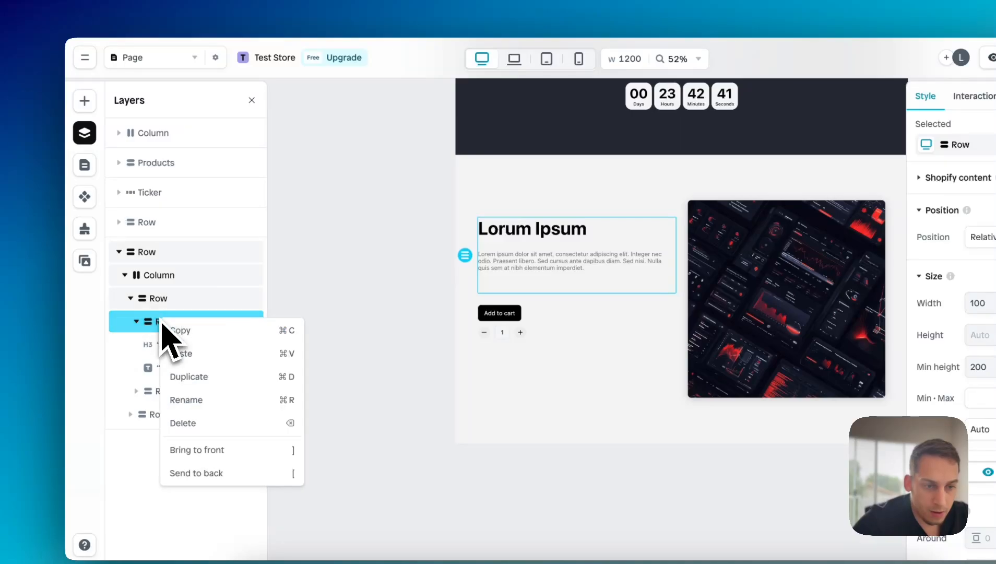
left_click(188, 399)
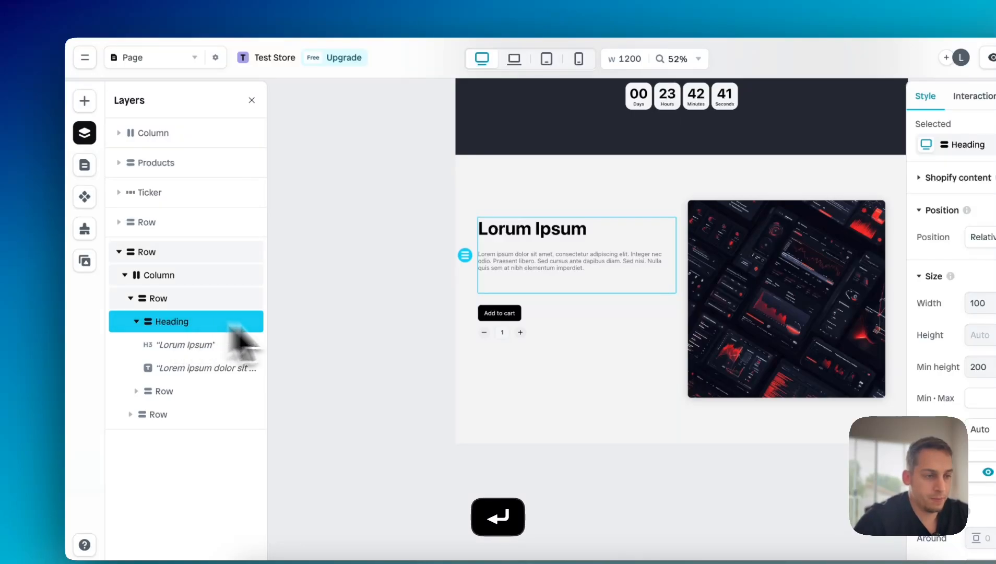
Step: Reduce the gap of the Heading row so the title and paragraph sit closer together
double_click(528, 228)
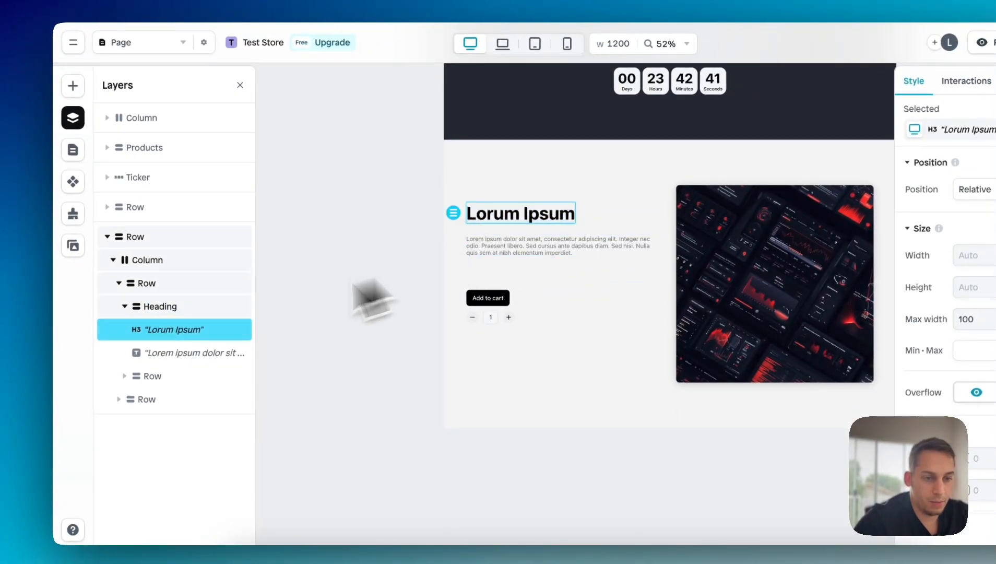
left_click(156, 308)
scroll(991, 412, "down", 5)
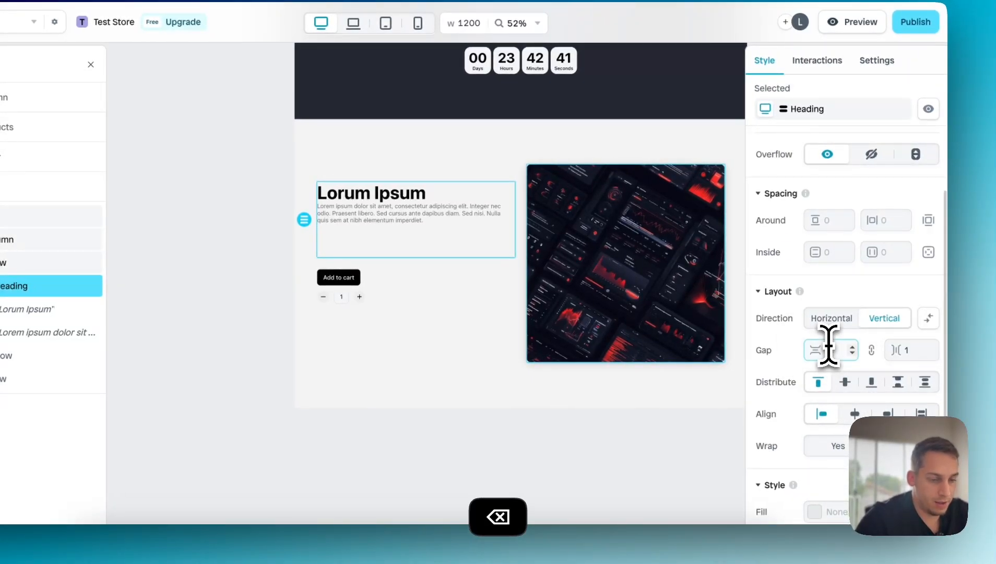
left_click(251, 255)
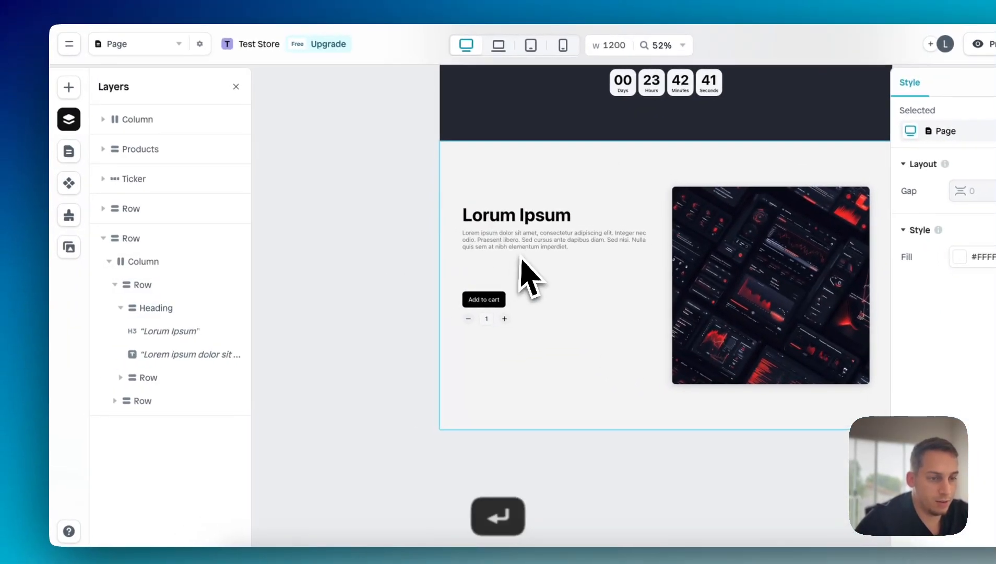
Step: Clear the minimum height of the Heading row
left_click(165, 330)
left_click(164, 311)
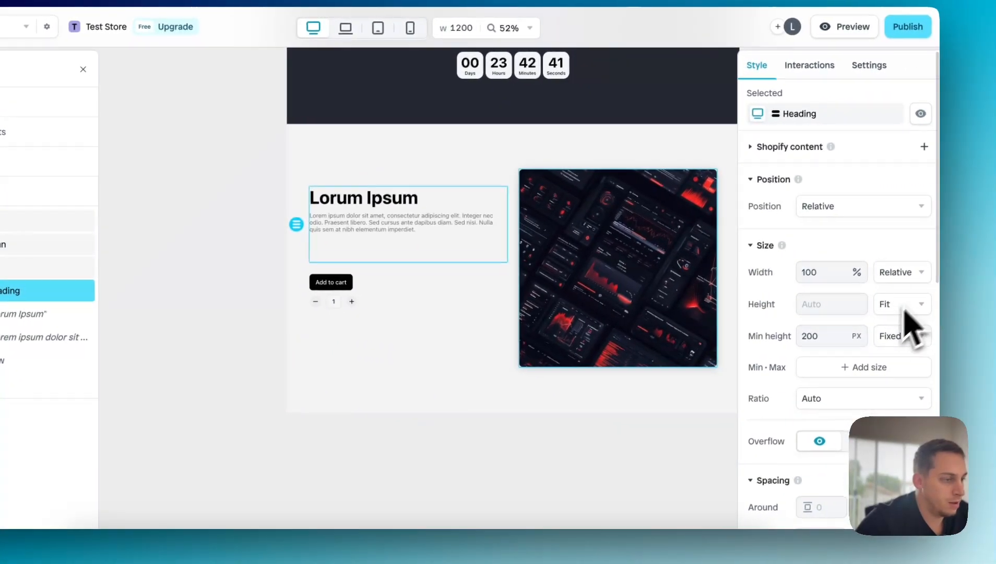
double_click(833, 336)
key("BackSpace")
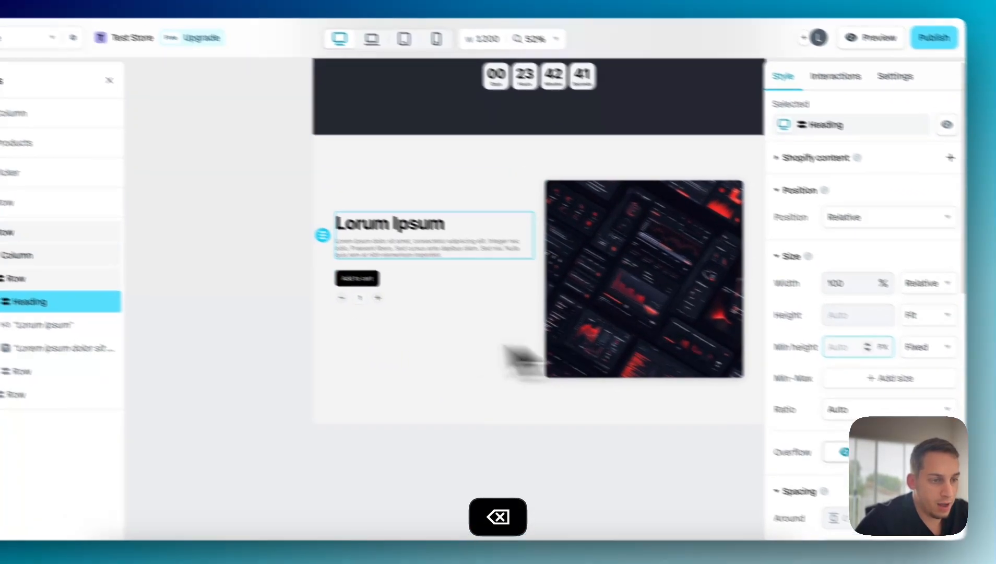
left_click(293, 308)
Step: Preview the whole page at desktop width, look through its sections, and return to the editor
scroll(292, 307, "right", 2)
scroll(292, 307, "down", 5)
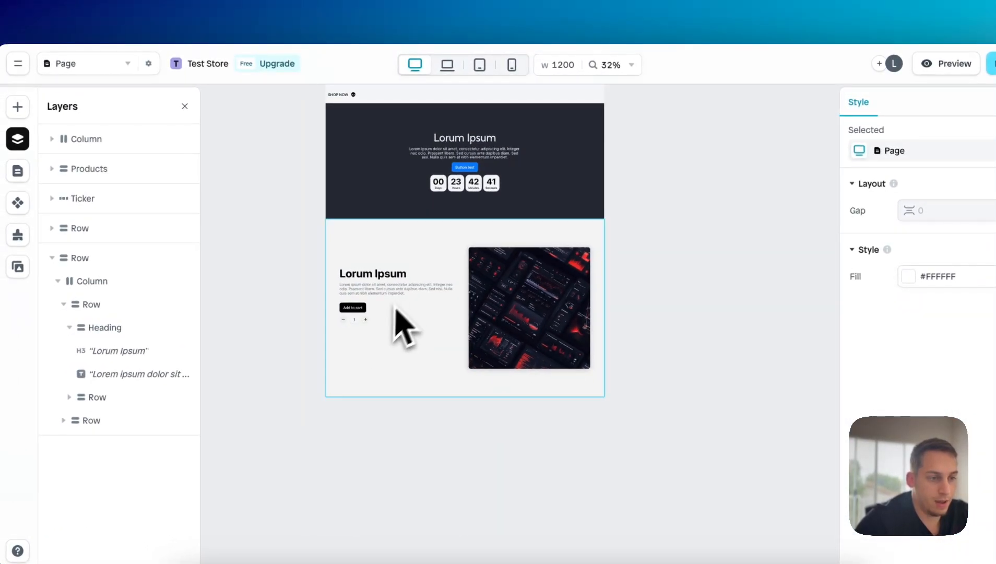
scroll(400, 316, "up", 2)
scroll(436, 292, "down", 4)
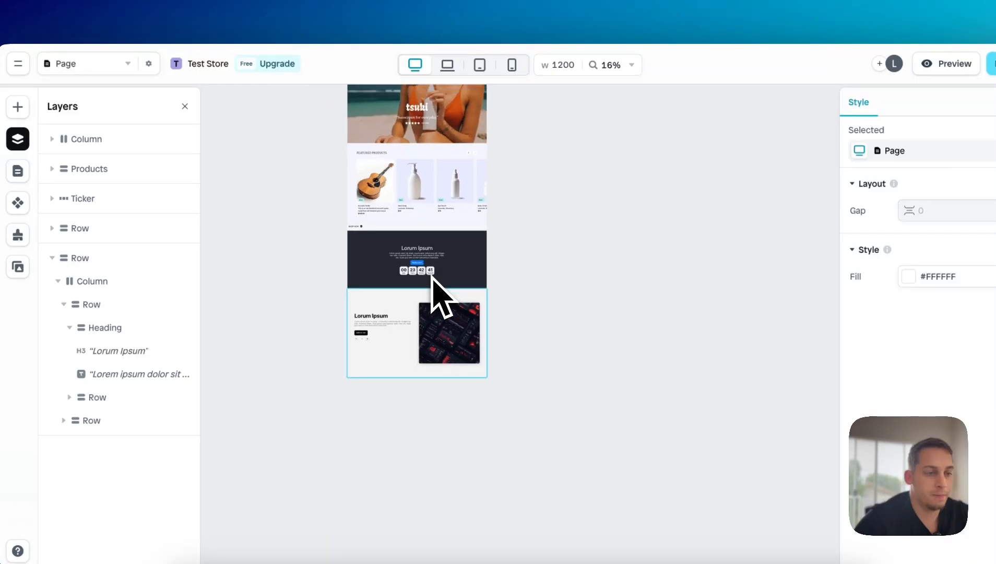
left_click(929, 64)
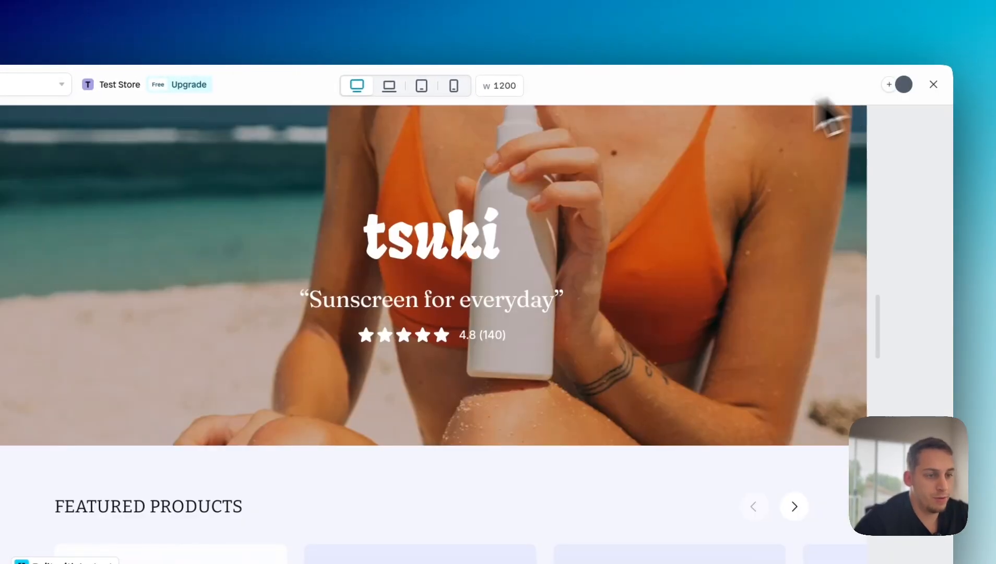
scroll(421, 296, "down", 5)
scroll(519, 296, "down", 10)
scroll(518, 295, "up", 15)
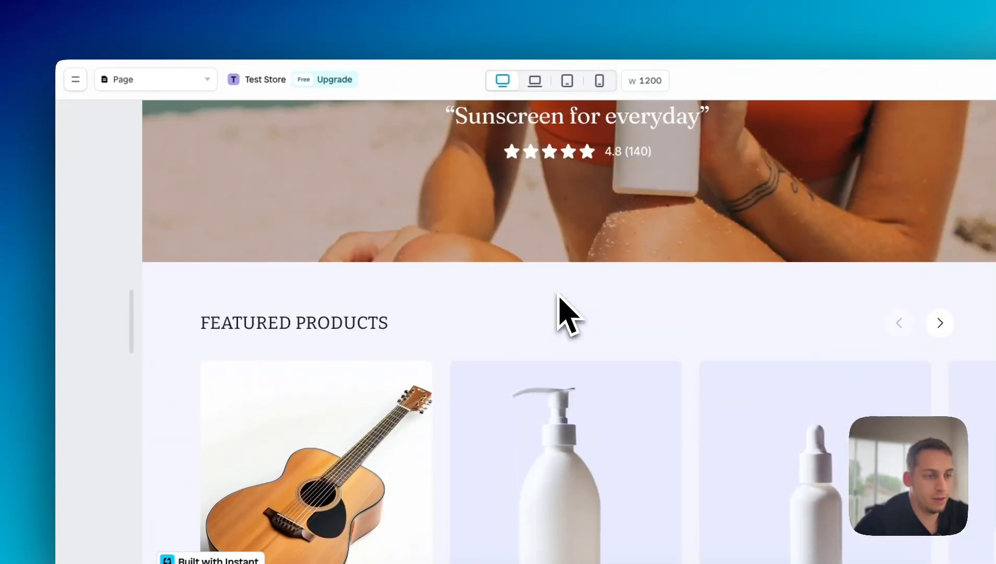
scroll(516, 296, "down", 3)
scroll(557, 303, "up", 3)
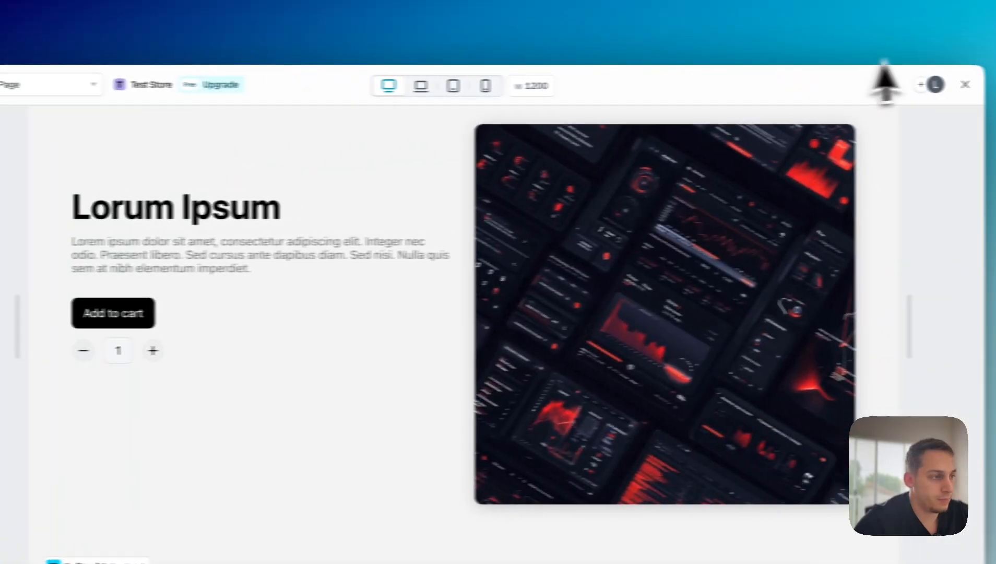
left_click(917, 84)
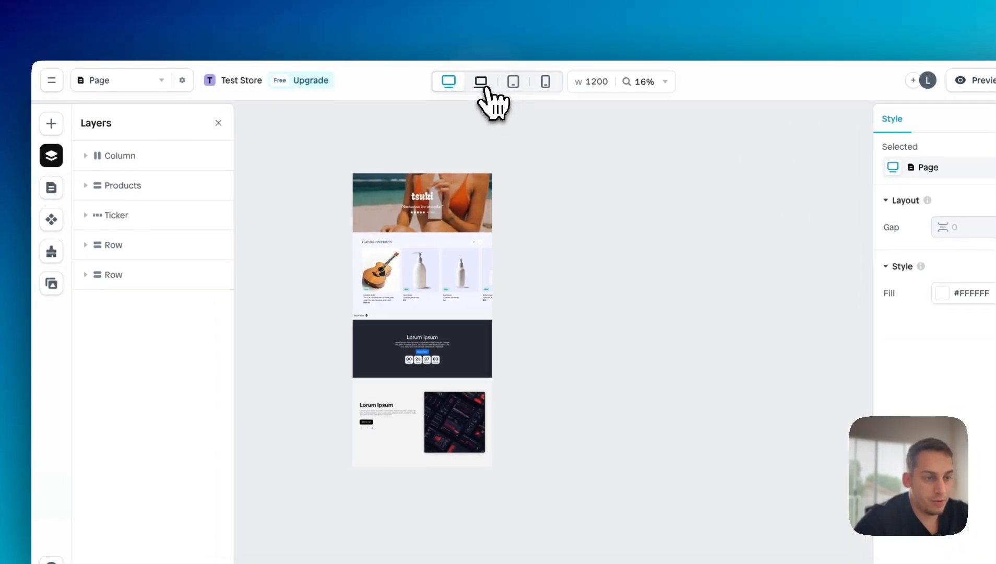
Step: Check the page layout at the laptop, tablet and mobile breakpoints, examining the product section on mobile
left_click(372, 86)
scroll(557, 286, "down", 3)
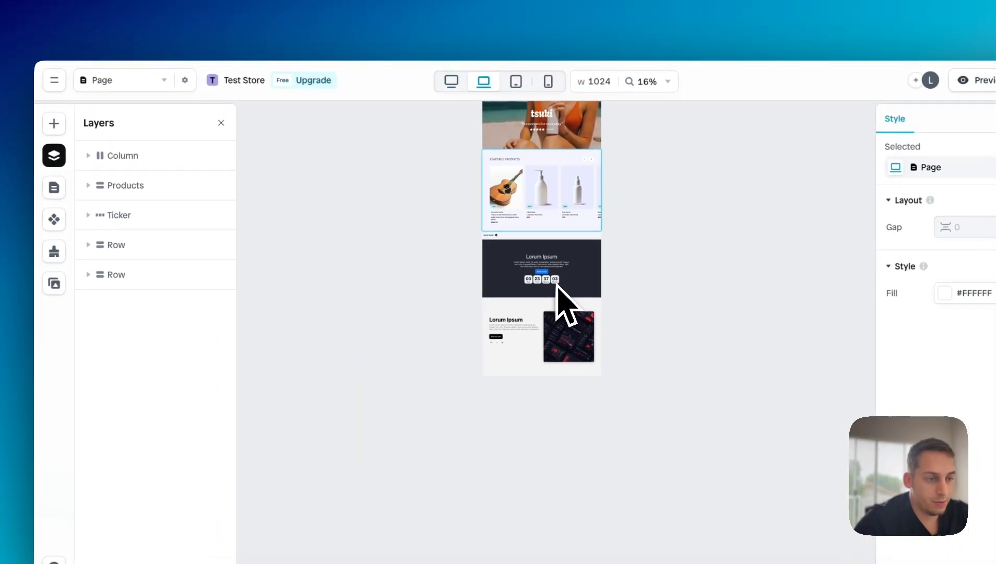
left_click(525, 79)
left_click(548, 81)
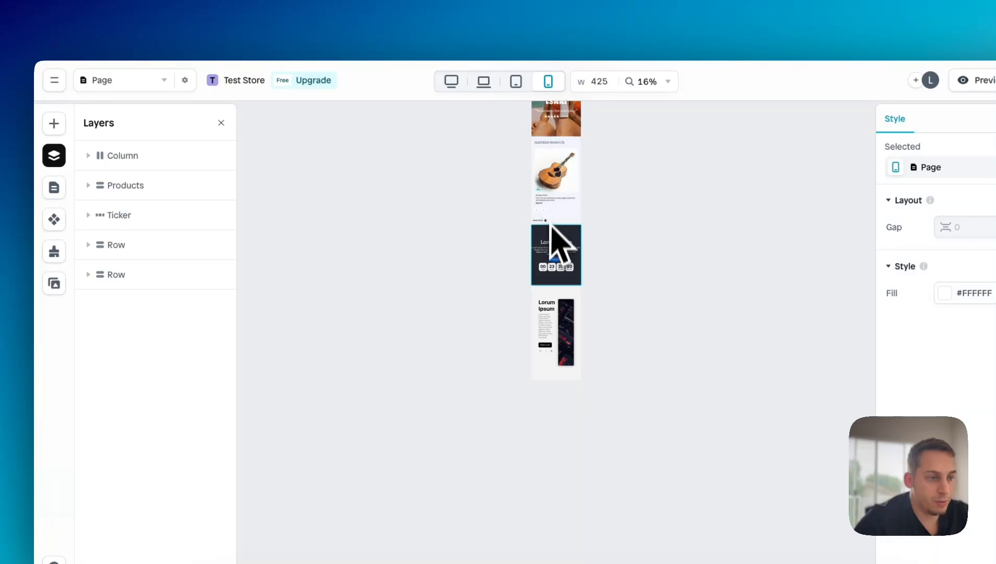
scroll(562, 274, "up", 2)
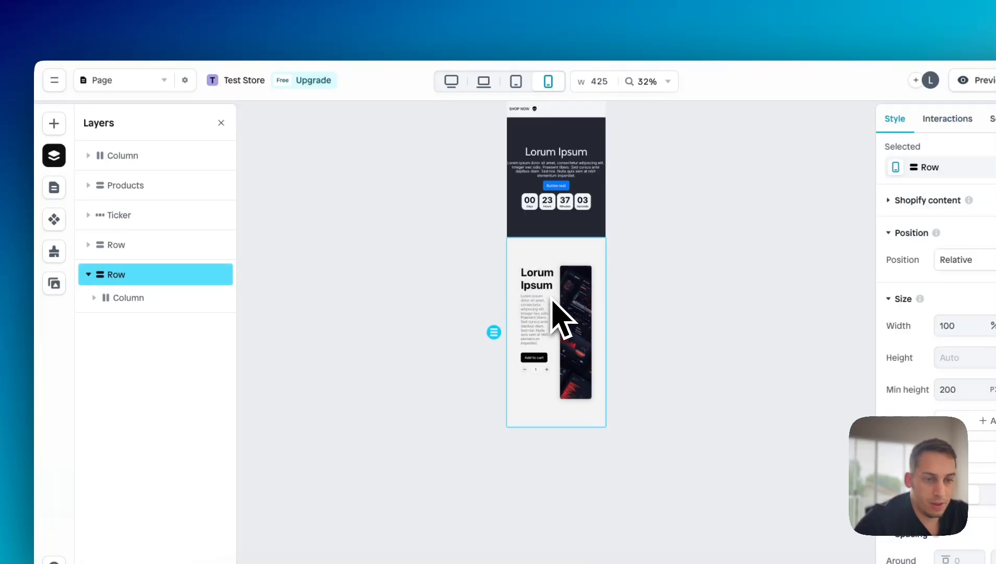
Step: Change the layout direction of the product section's Column to vertical at the mobile breakpoint
scroll(955, 369, "down", 2)
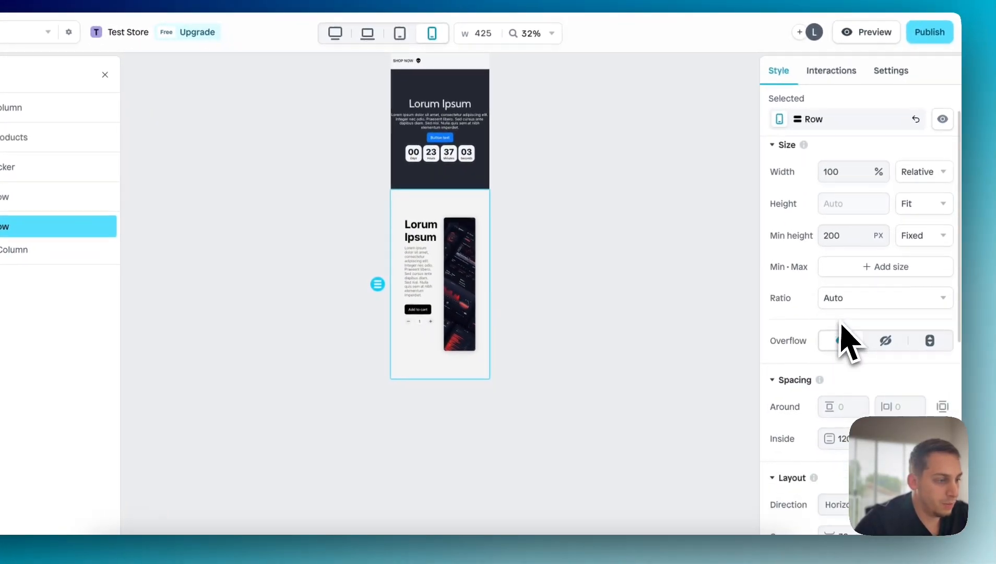
scroll(843, 326, "down", 2)
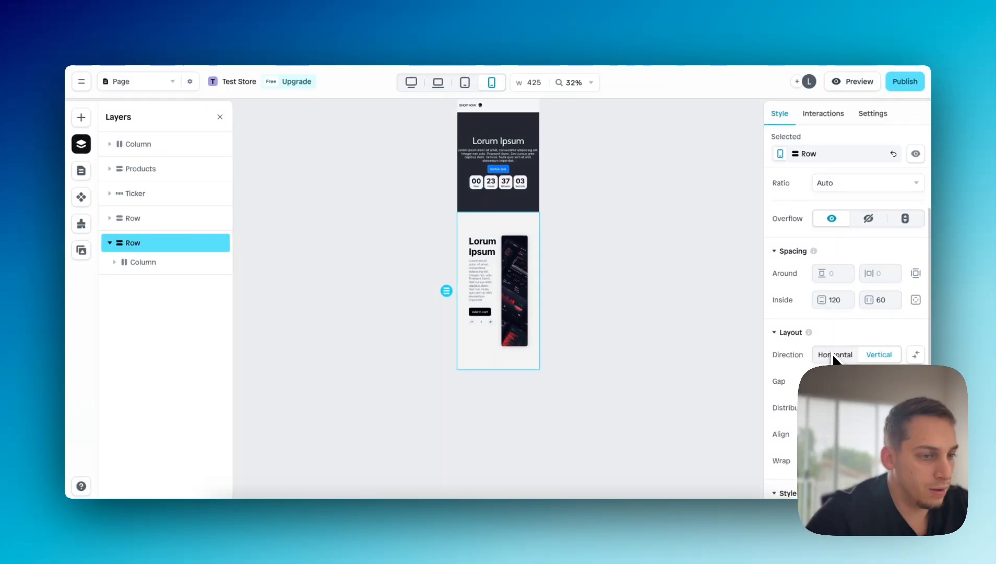
left_click(148, 262)
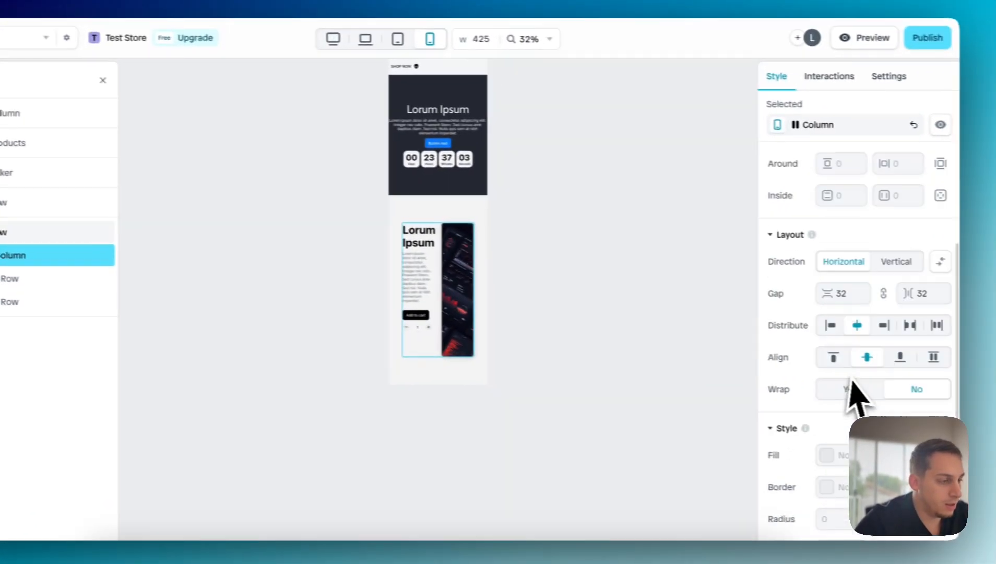
scroll(849, 383, "down", 3)
scroll(845, 365, "up", 2)
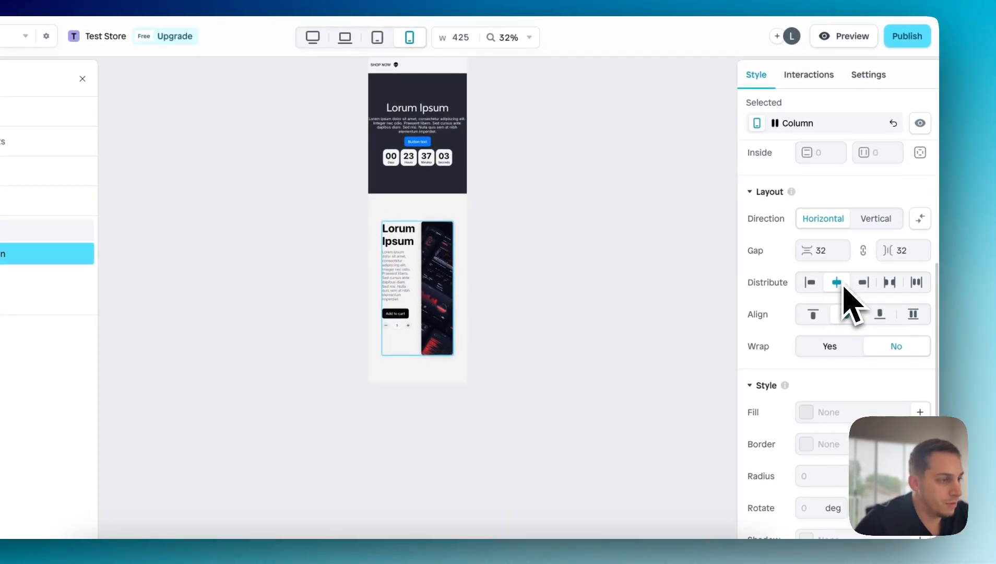
left_click(870, 229)
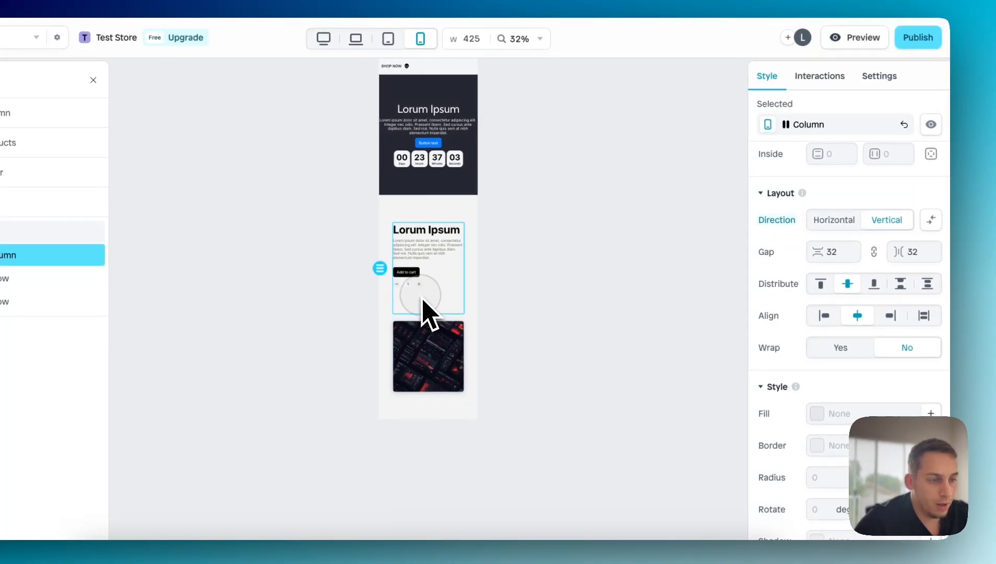
Step: Try to clear the mobile minimum height of the row holding the Add to cart button and quantity selector
left_click(422, 309)
scroll(876, 373, "down", 2)
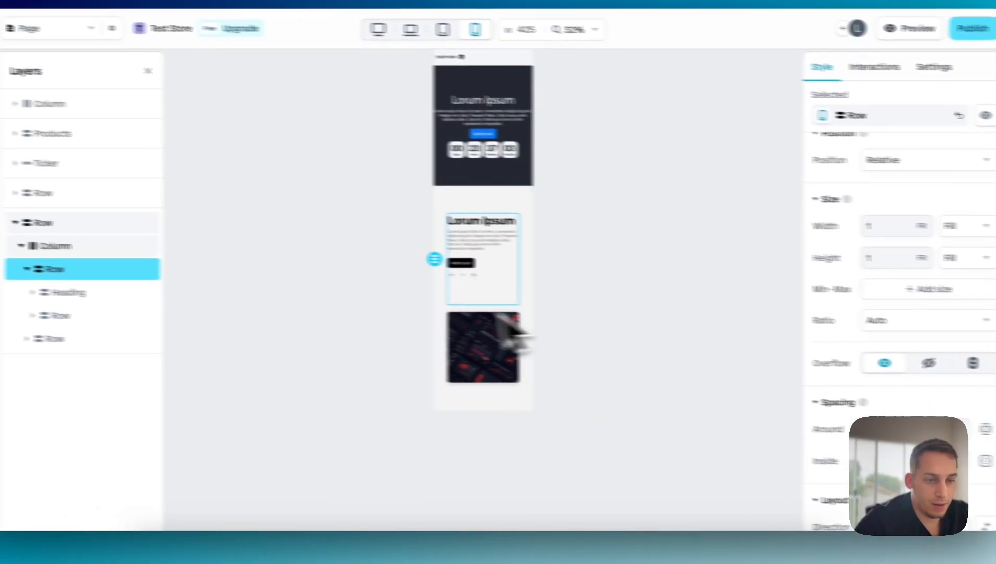
scroll(548, 306, "up", 5)
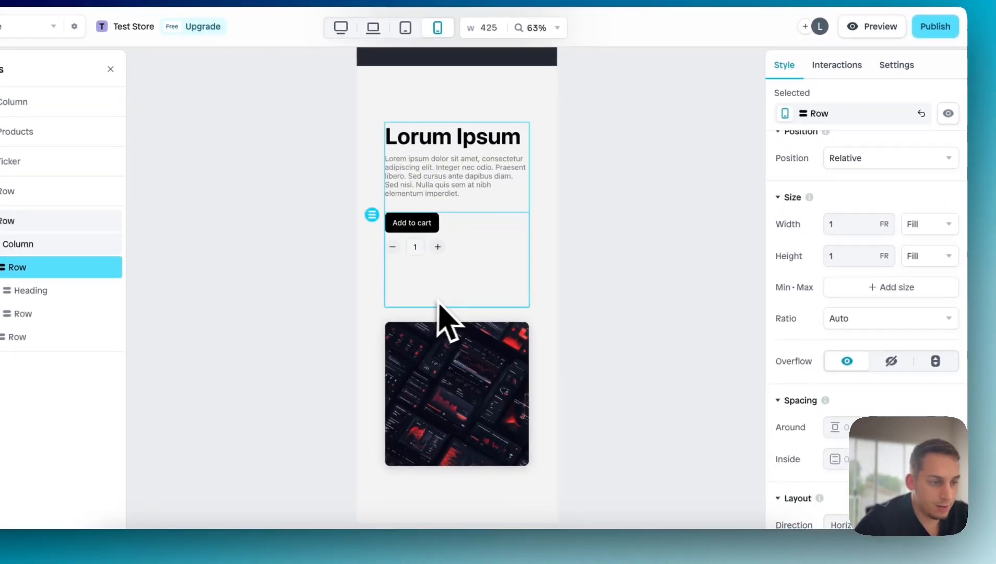
left_click(538, 299)
left_click(841, 335)
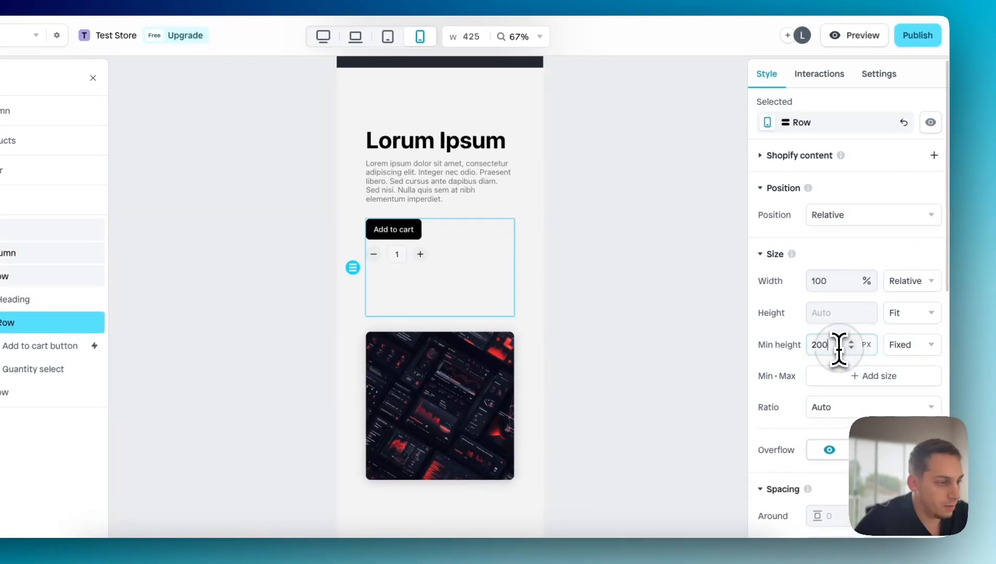
key("BackSpace")
key("BackSpace")
key("BackSpace")
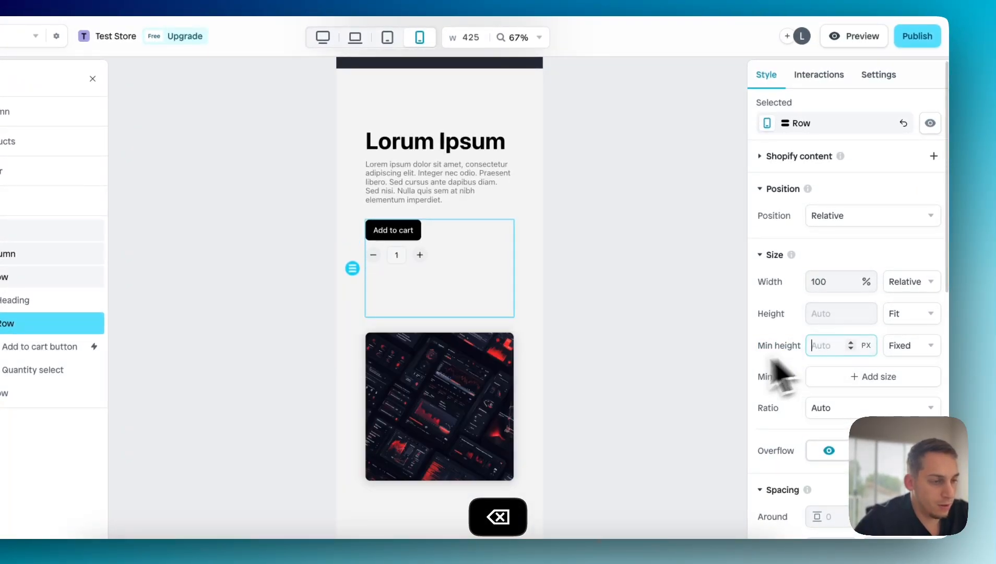
left_click(642, 338)
left_click(404, 285)
Step: Set the mobile minimum height of the row containing the Add to cart button and quantity selector to 0
left_click(58, 301)
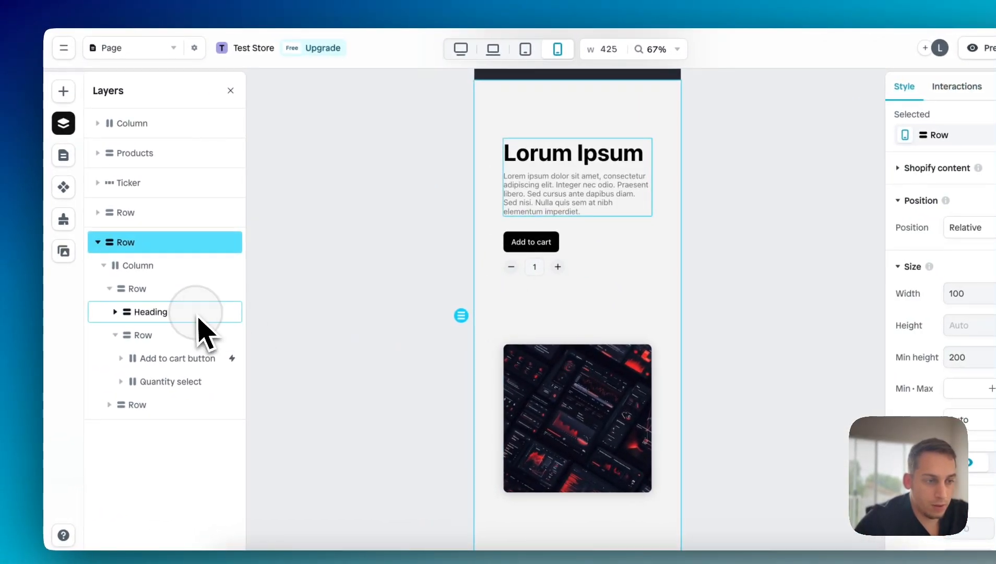
left_click(165, 290)
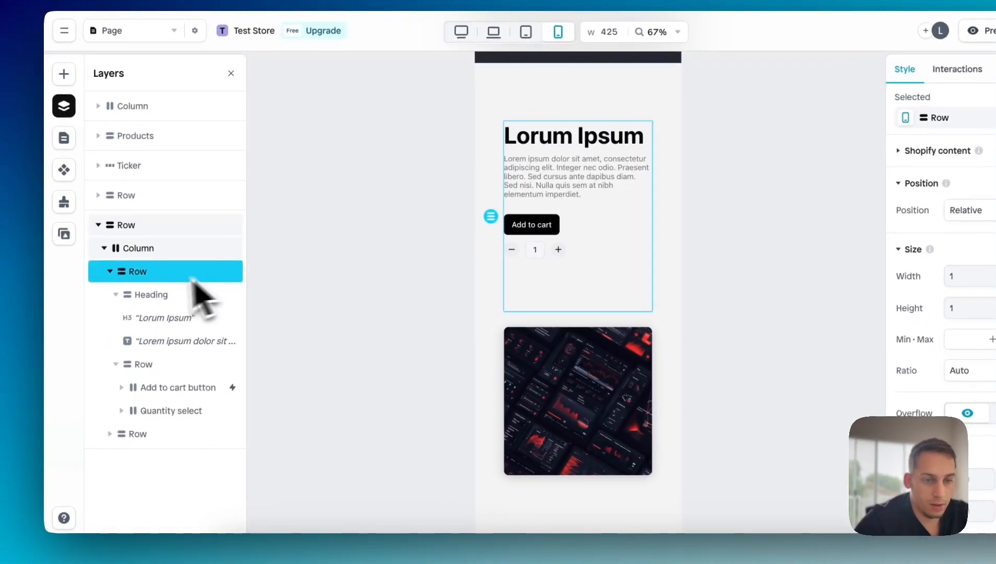
left_click(142, 271)
left_click(157, 271)
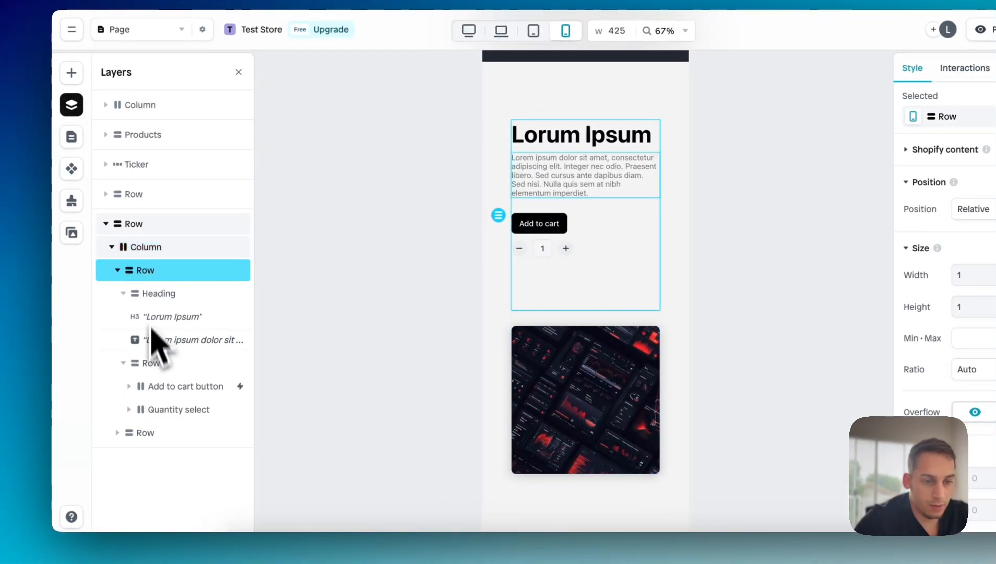
left_click(156, 364)
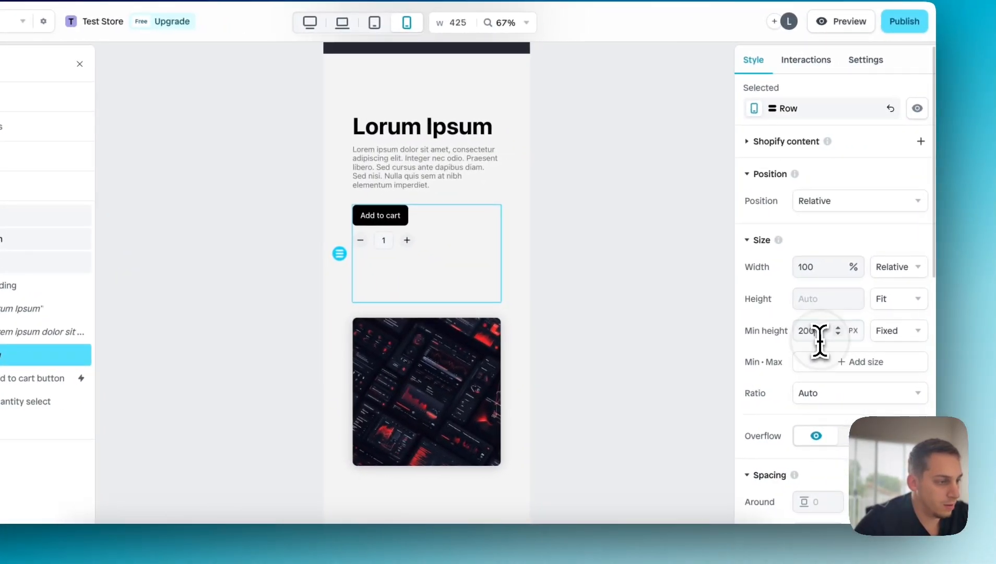
double_click(862, 334)
key("BackSpace")
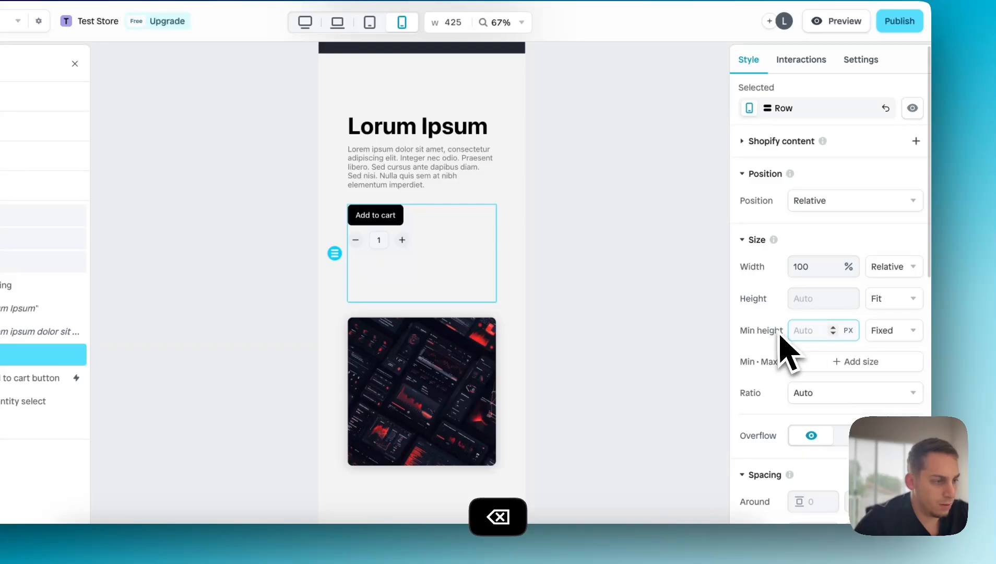
left_click(633, 304)
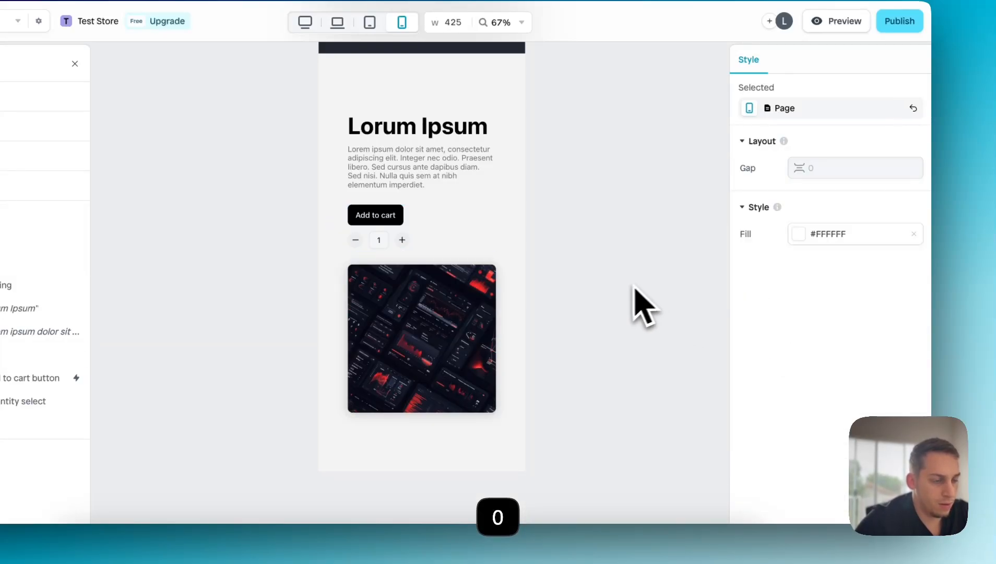
Step: Compare the product section's layout across the desktop, laptop, tablet and mobile breakpoints
scroll(593, 304, "down", 5)
scroll(595, 292, "down", 3)
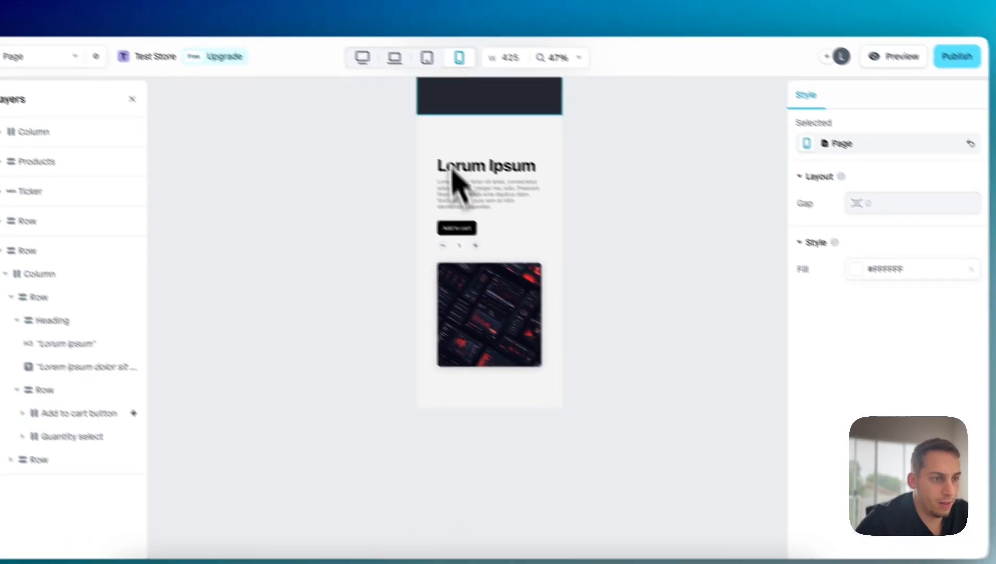
left_click(369, 22)
left_click(438, 84)
left_click(405, 83)
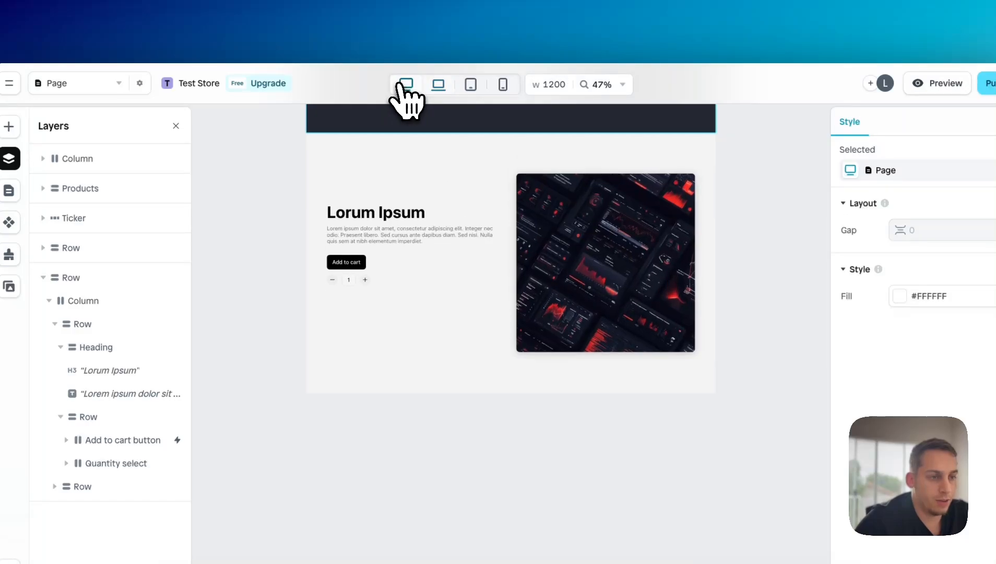
left_click(470, 84)
left_click(502, 85)
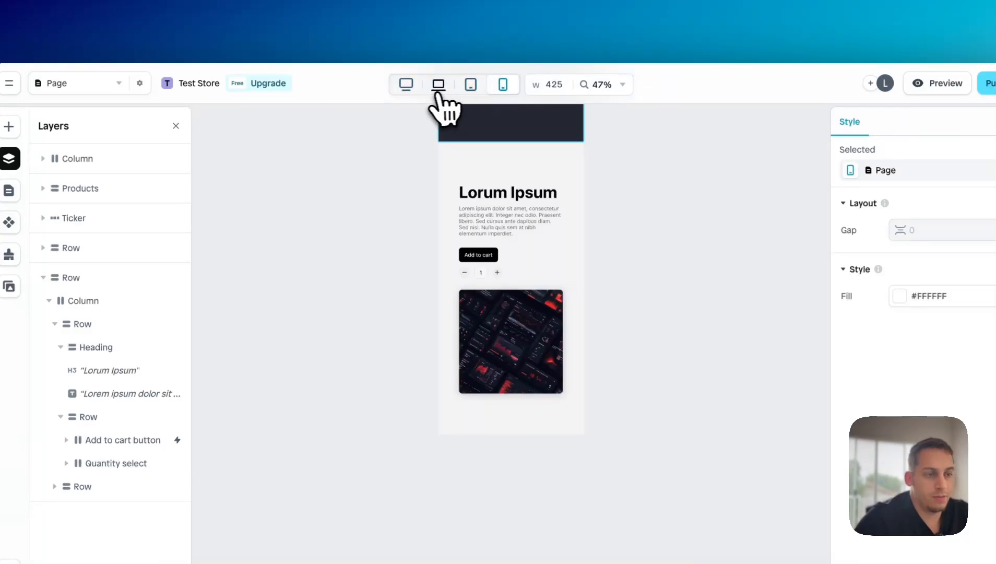
left_click(438, 84)
left_click(405, 83)
left_click(502, 84)
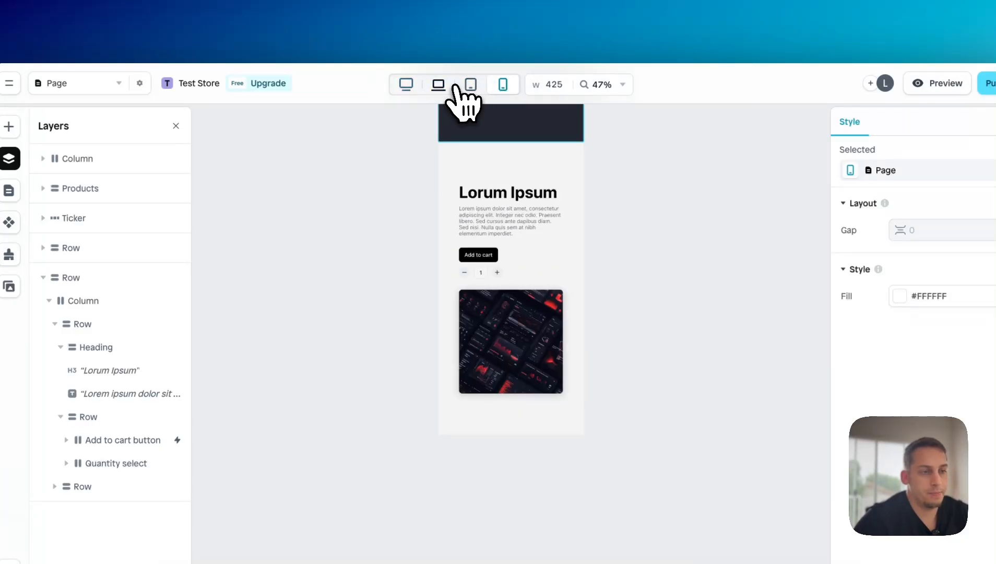
left_click(437, 84)
left_click(405, 84)
left_click(470, 84)
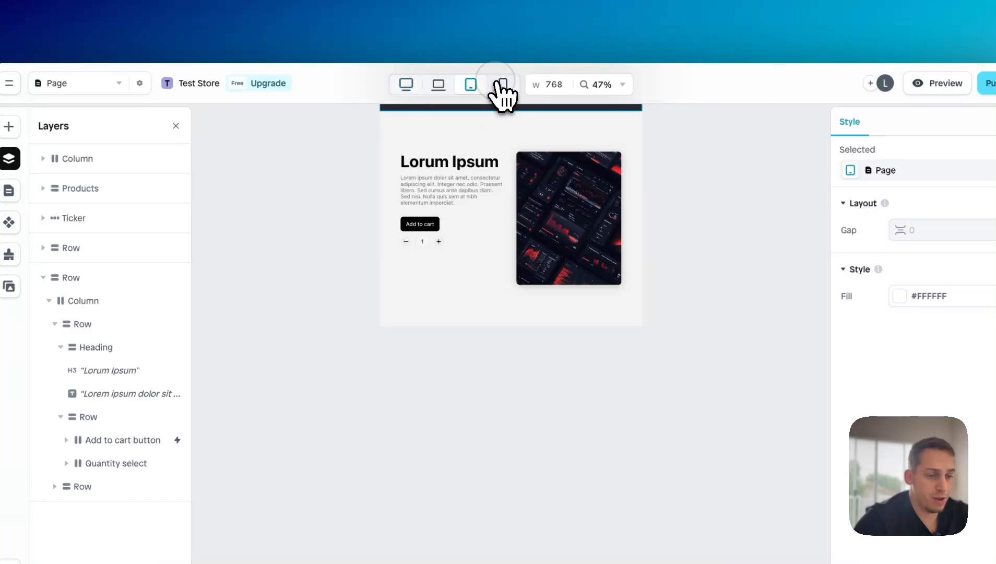
left_click(502, 85)
left_click(438, 84)
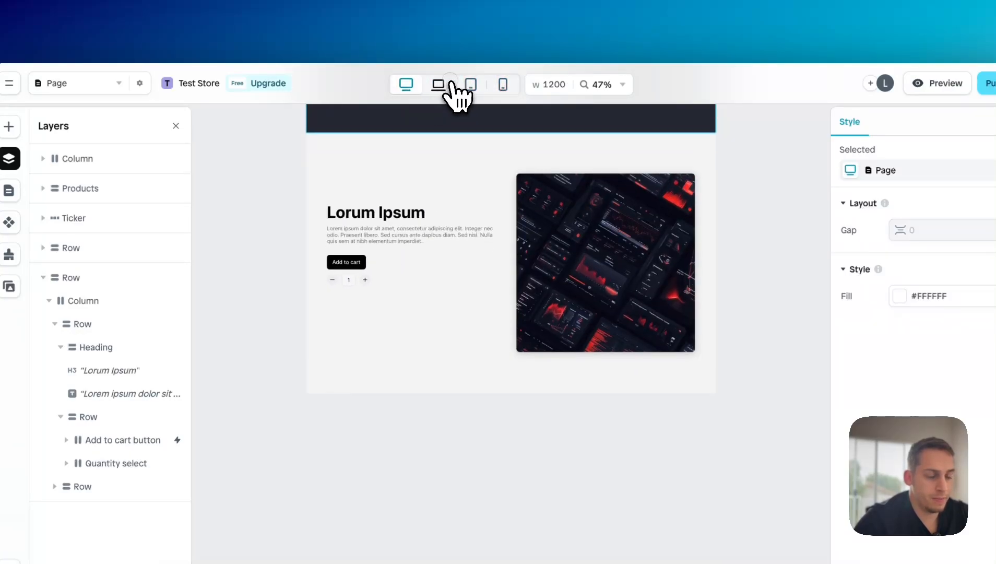
left_click(498, 85)
left_click(472, 85)
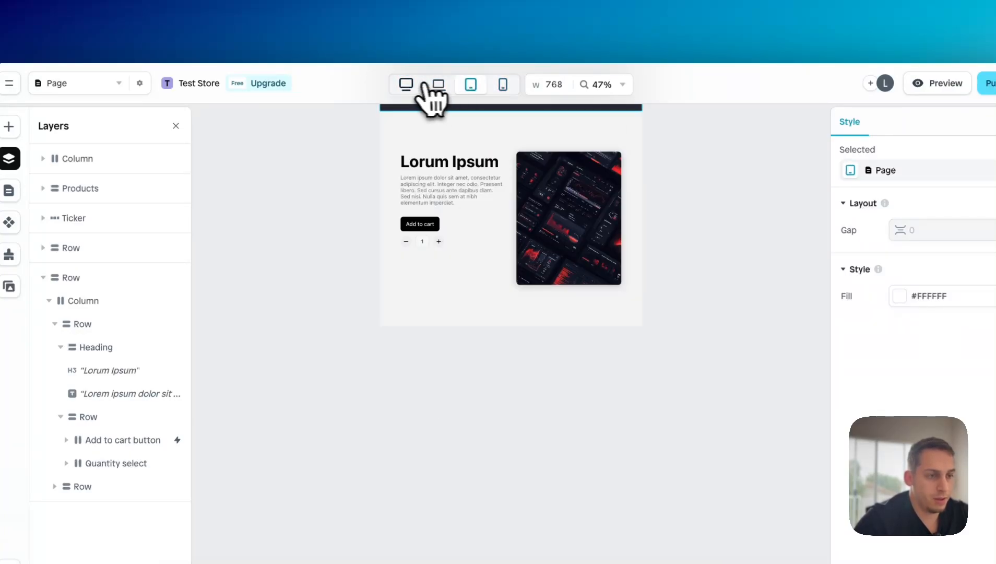
Step: Check the countdown banner and product section at the tablet and mobile breakpoints, and return to the whole page at desktop width
left_click(406, 84)
scroll(423, 149, "up", 2)
left_click(471, 85)
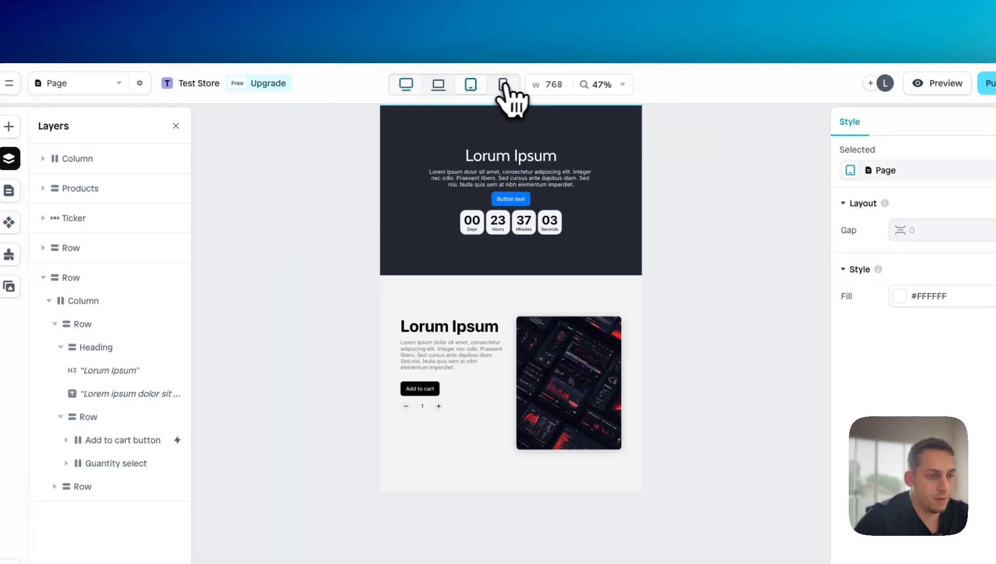
left_click(503, 84)
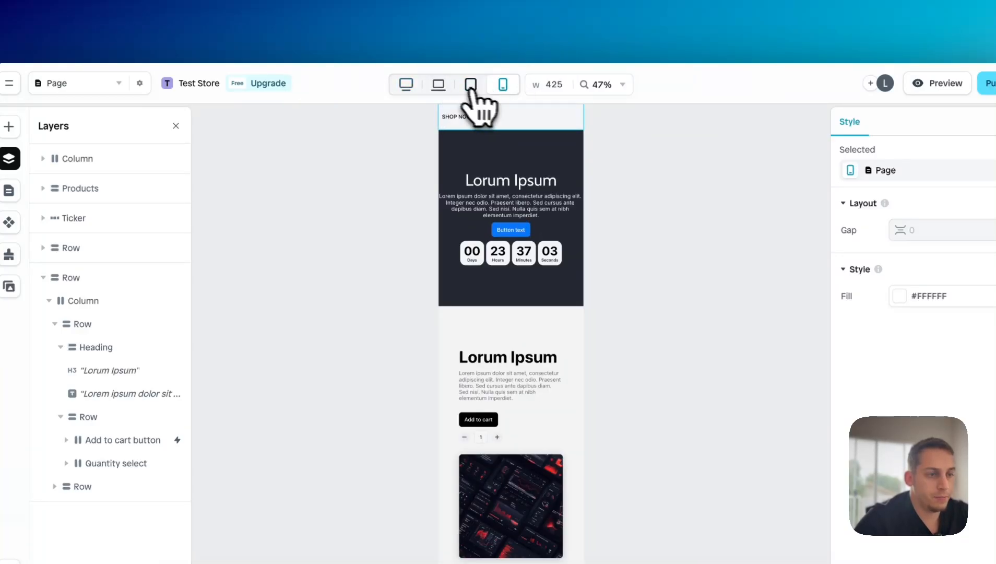
left_click(406, 84)
scroll(411, 145, "down", 5)
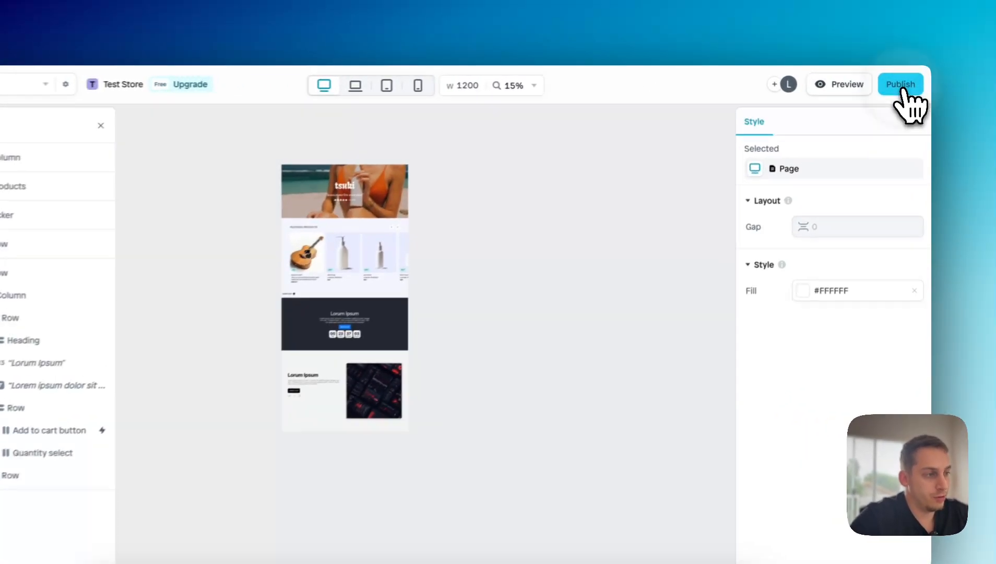
Step: Publish the page to the store and open its live version
left_click(907, 84)
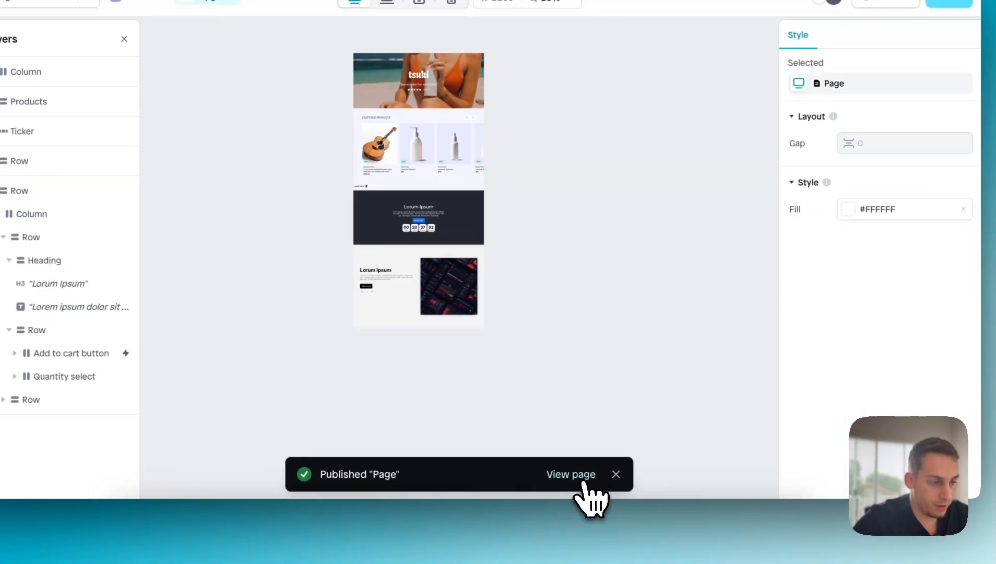
left_click(584, 475)
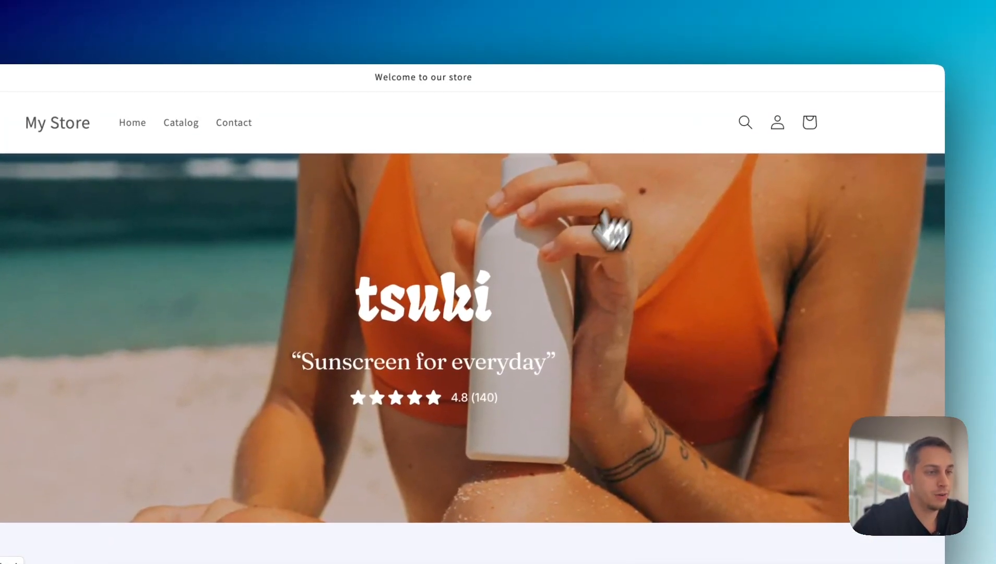
Step: Look through the live page from the hero banner to the footer, examining the countdown and product sections
scroll(611, 229, "down", 20)
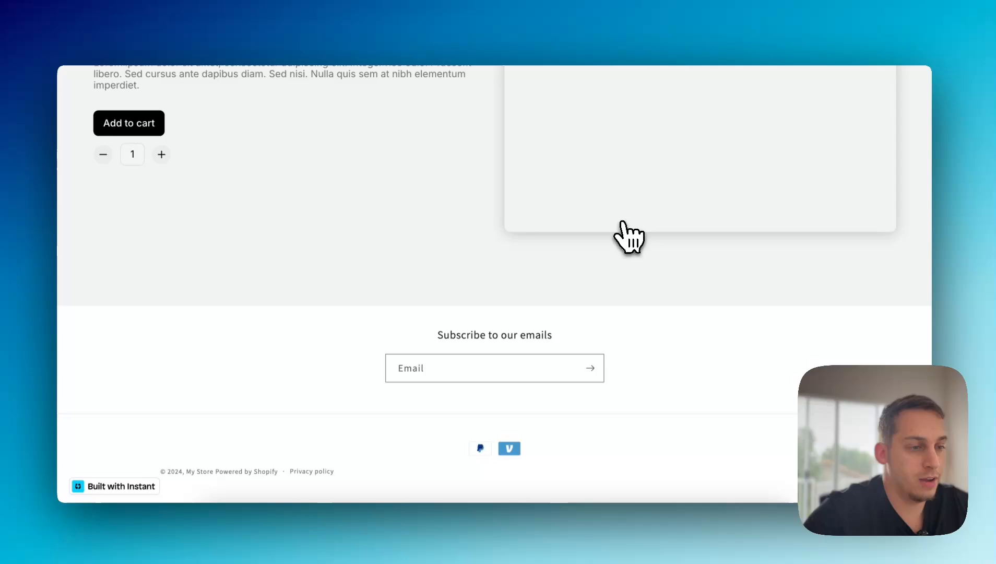
scroll(623, 222, "up", 5)
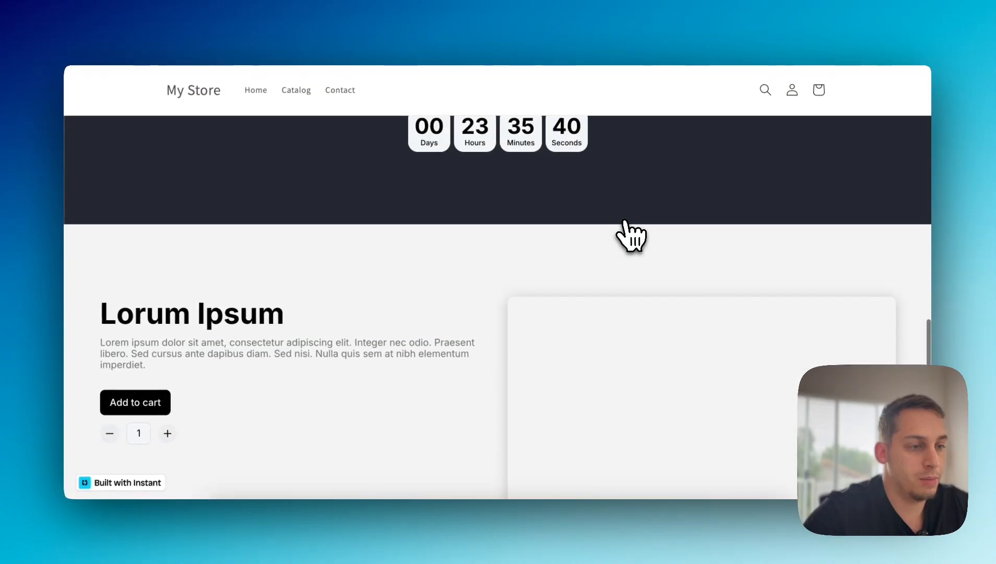
scroll(624, 222, "down", 6)
scroll(625, 222, "up", 20)
scroll(625, 222, "down", 15)
scroll(632, 235, "down", 8)
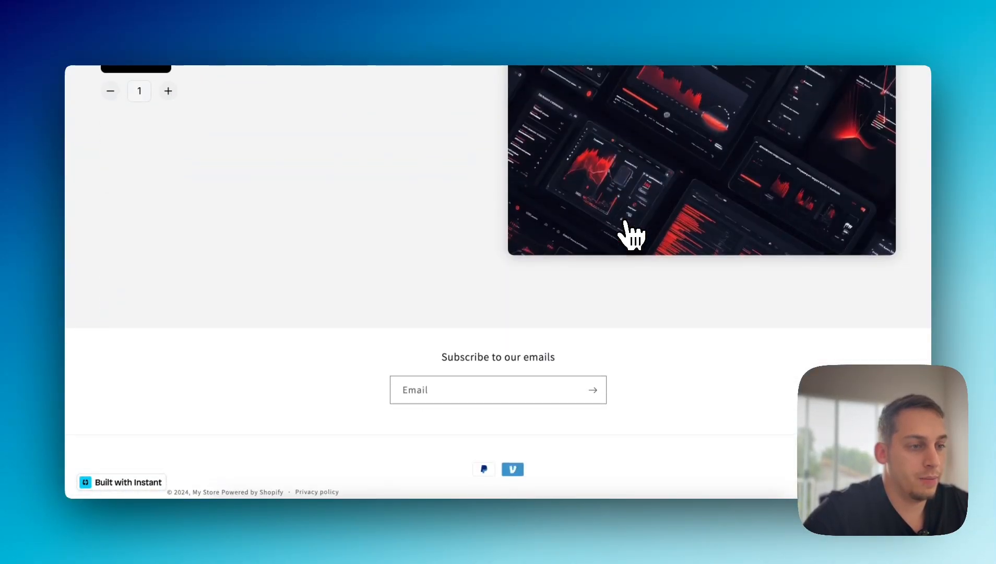
scroll(632, 235, "up", 10)
scroll(631, 235, "down", 8)
scroll(631, 235, "up", 20)
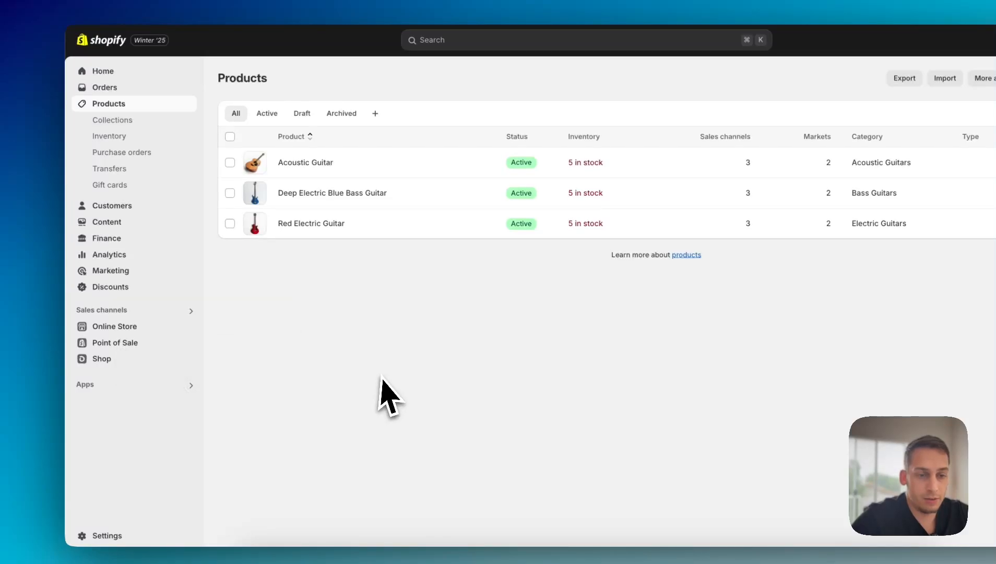
Step: In the Shopify admin, customize the current Dawn theme and open the instant-MuVO8U2sPnufv5b1 page template
left_click(114, 326)
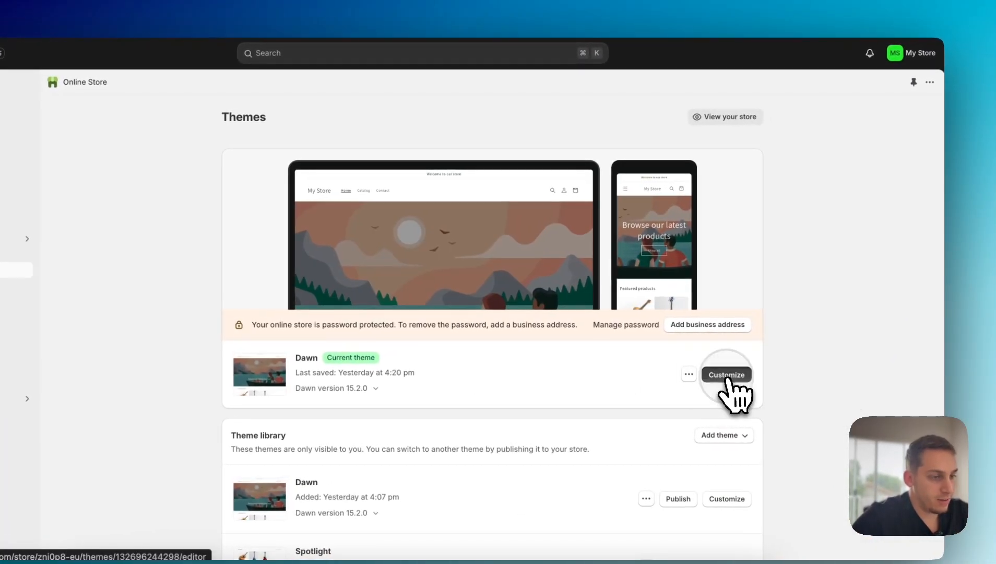
left_click(743, 374)
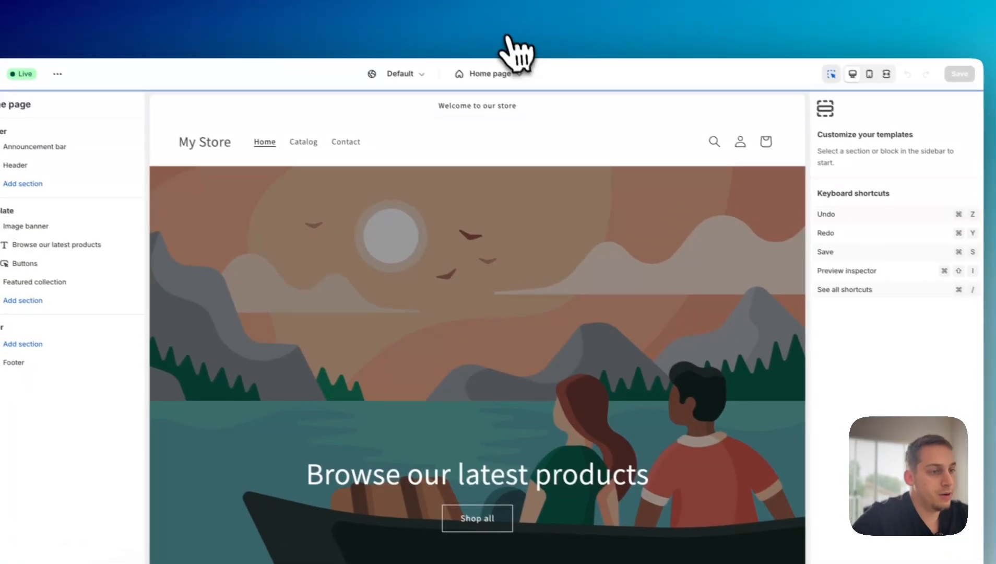
left_click(447, 53)
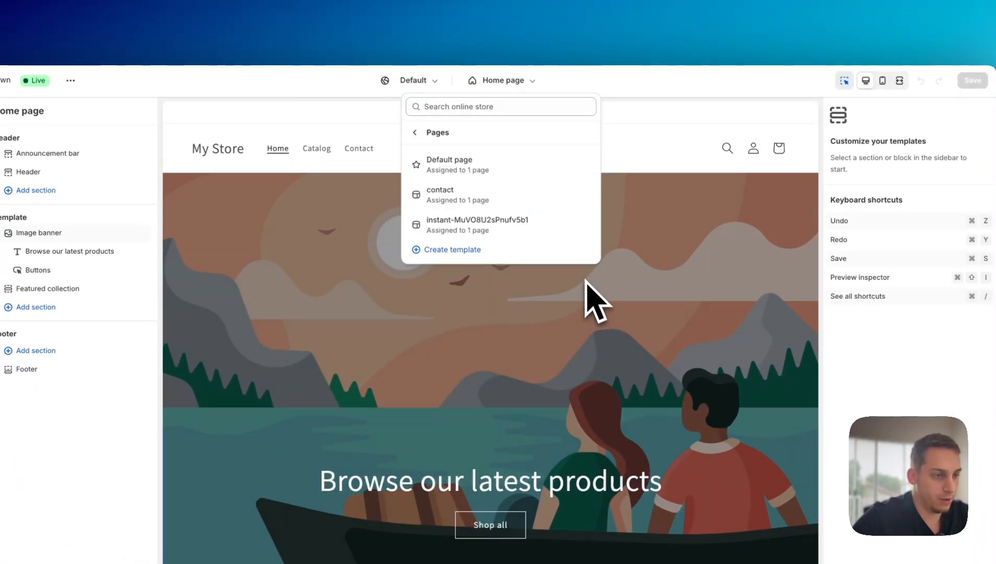
left_click(536, 238)
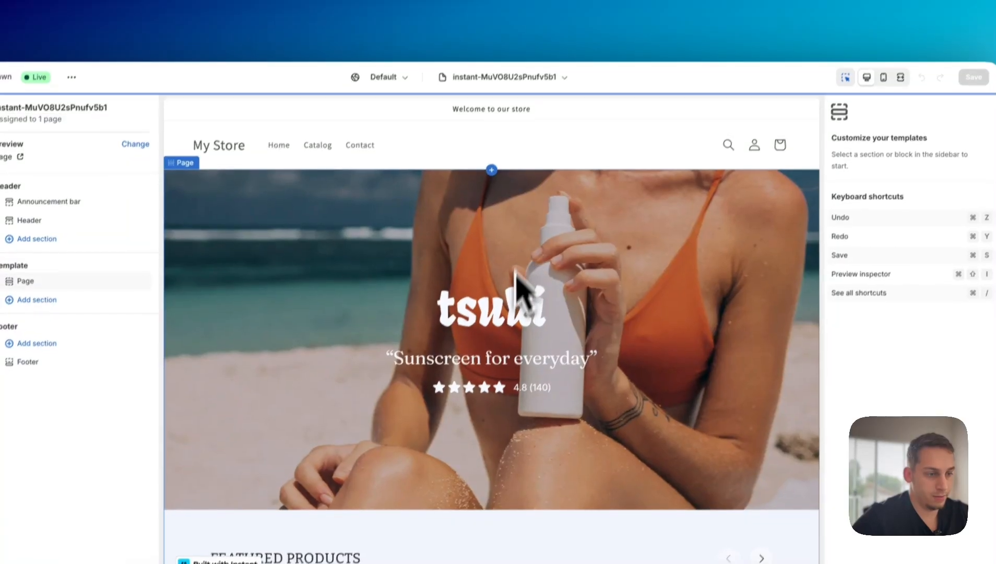
Step: Look through the template preview from the hero banner down to the footer, examining the featured products, countdown and add-to-cart sections
scroll(501, 334, "down", 5)
scroll(514, 323, "down", 5)
scroll(516, 313, "up", 1)
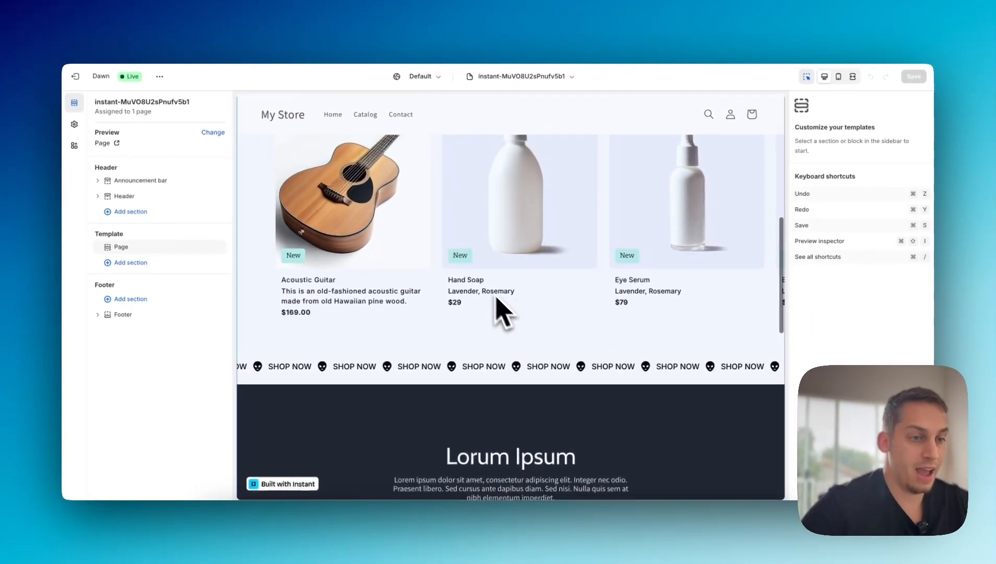
scroll(429, 283, "up", 2)
scroll(436, 255, "down", 10)
scroll(435, 256, "up", 3)
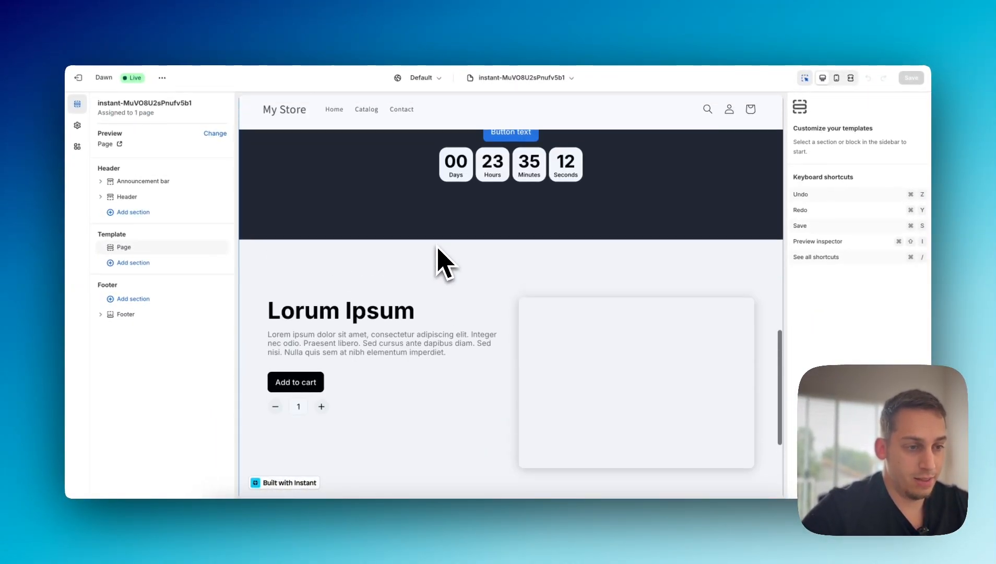
scroll(437, 250, "down", 3)
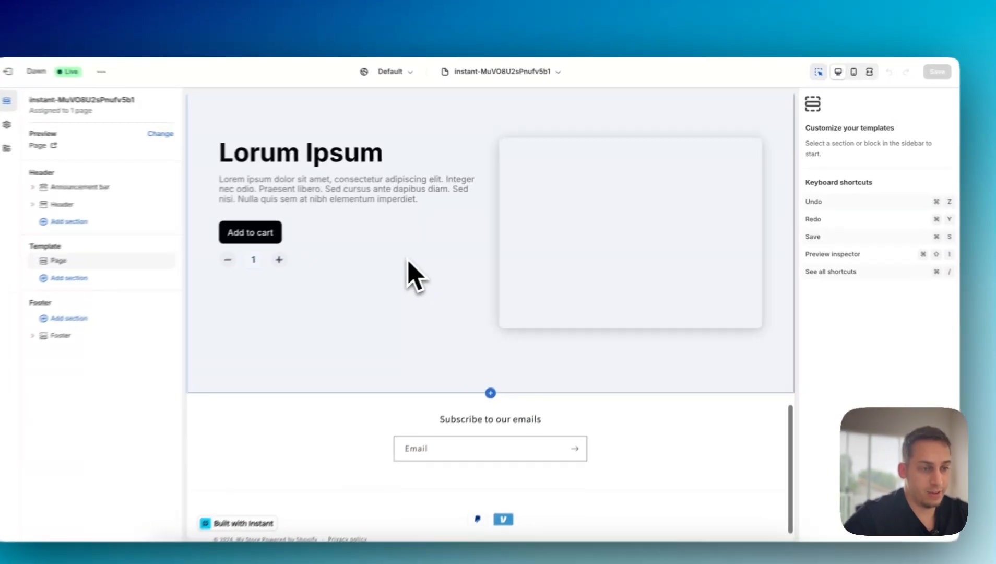
Step: Select the Page section in the preview and check its available settings and the area it covers
left_click(409, 263)
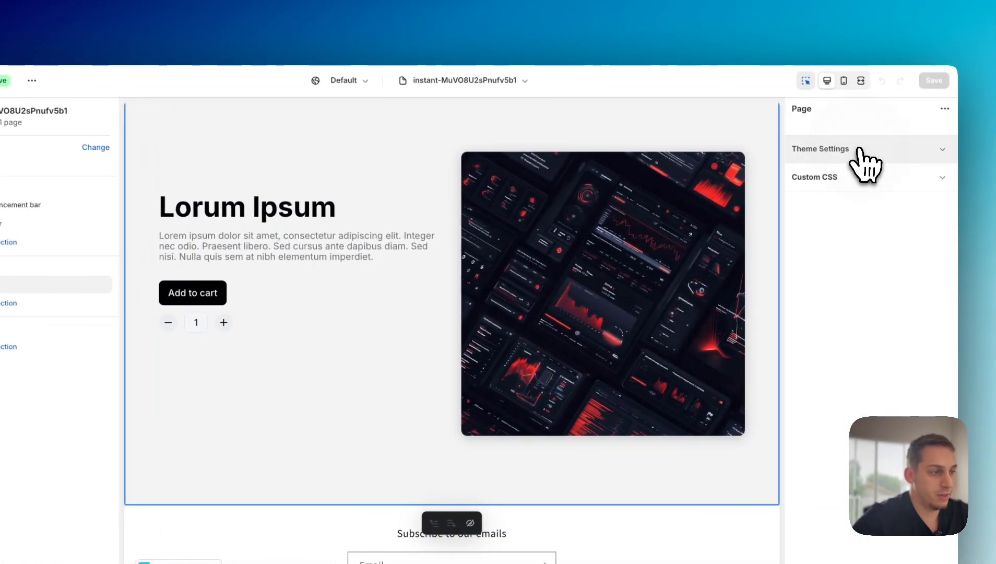
left_click(858, 150)
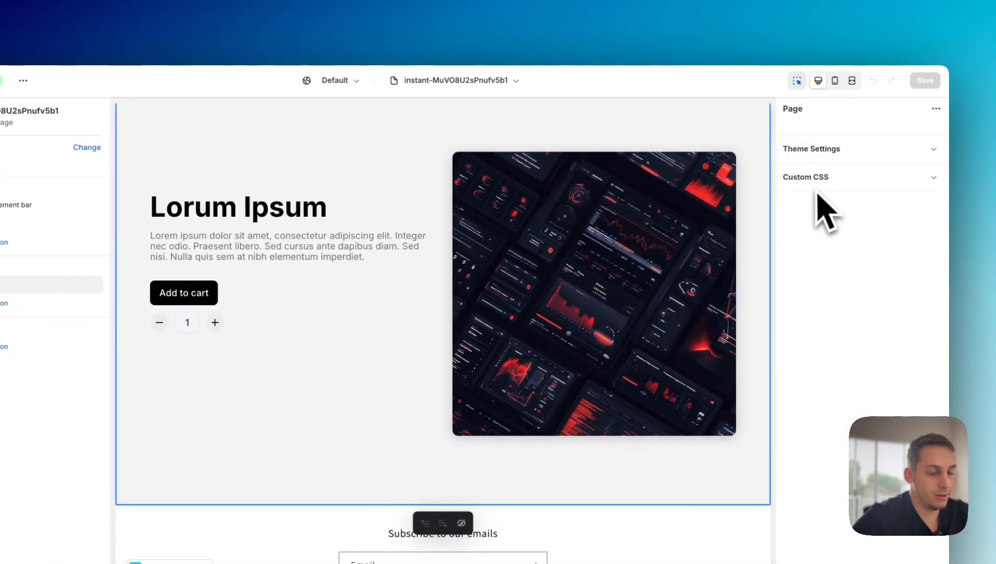
scroll(379, 209, "down", 2)
scroll(377, 201, "up", 20)
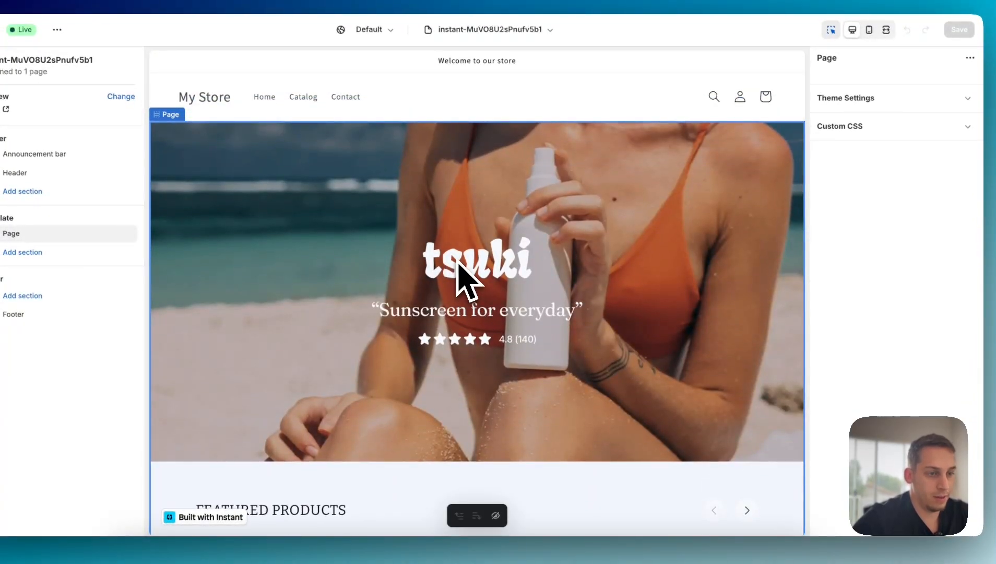
scroll(454, 324, "down", 3)
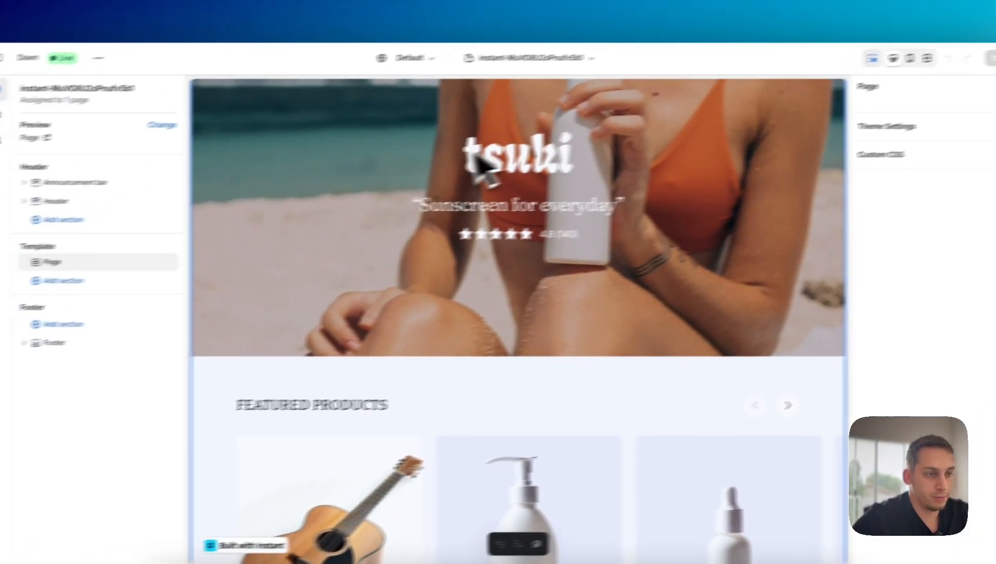
scroll(418, 143, "up", 3)
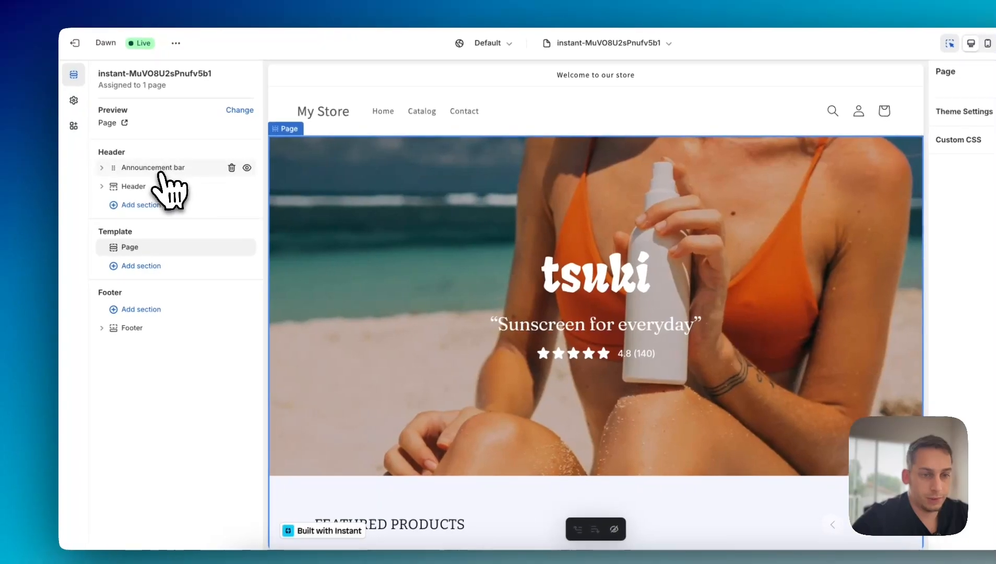
Step: Expand the Header section, and examine the Page section's Theme Settings and Custom CSS options
left_click(137, 186)
left_click(142, 266)
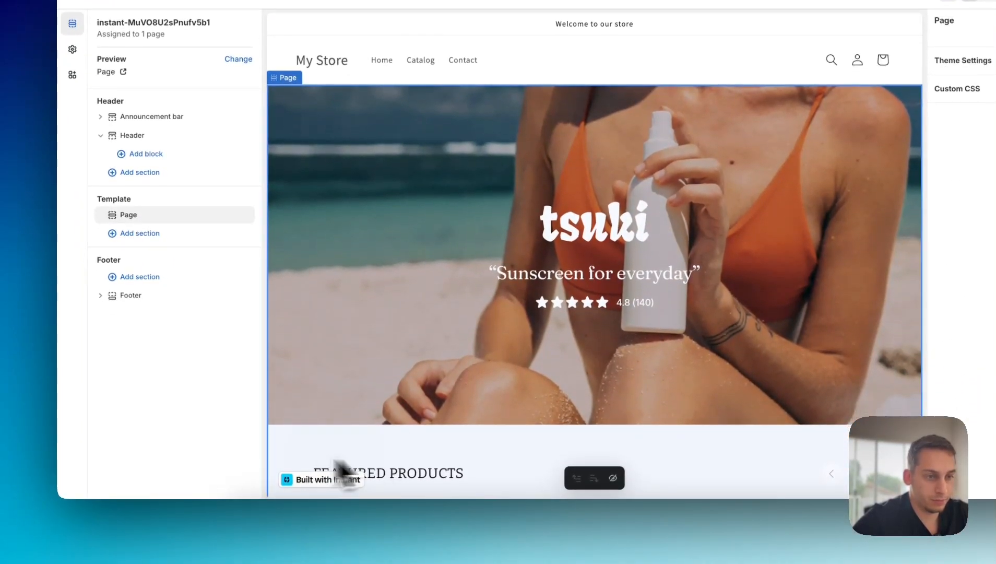
scroll(474, 413, "down", 5)
left_click(986, 60)
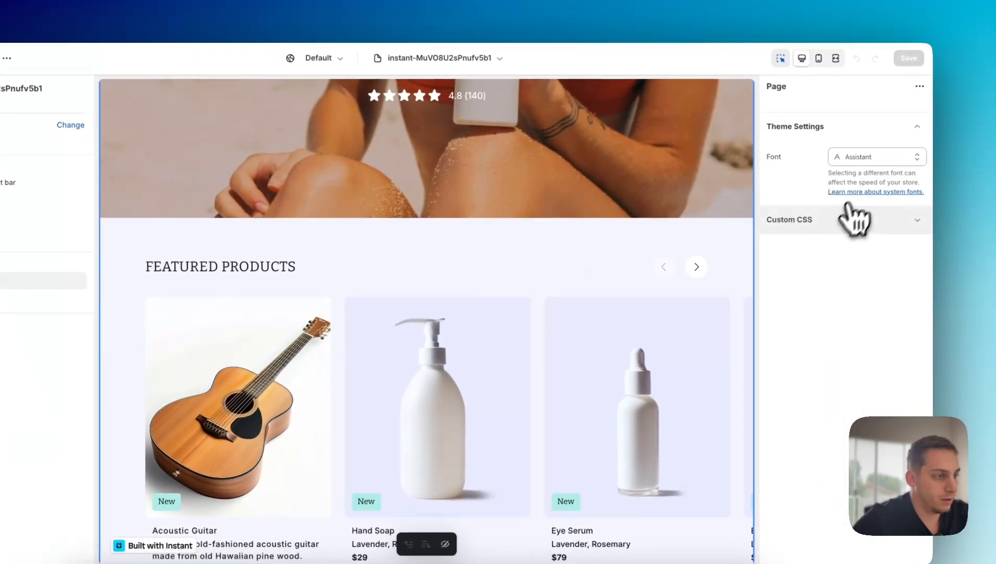
left_click(847, 211)
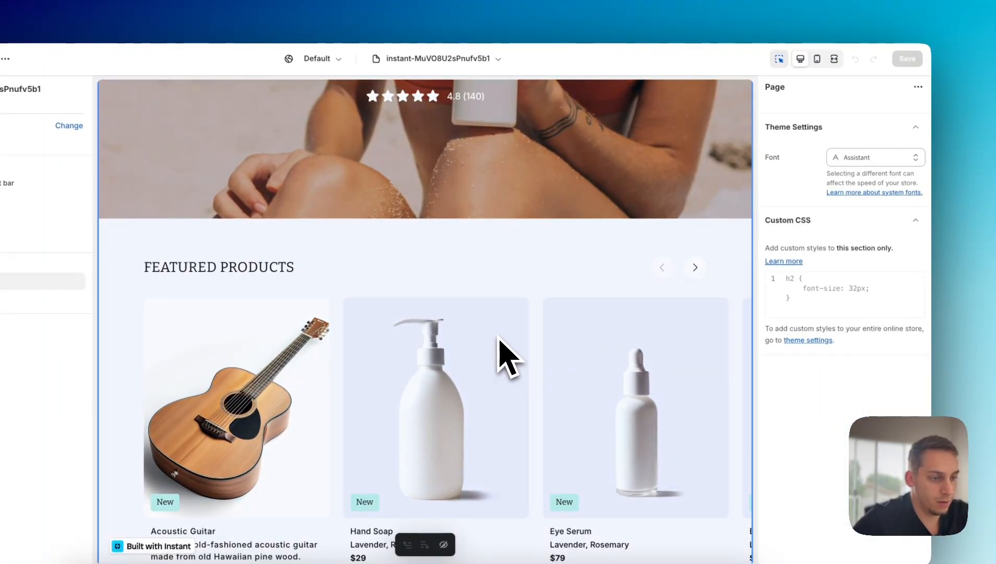
scroll(499, 338, "down", 8)
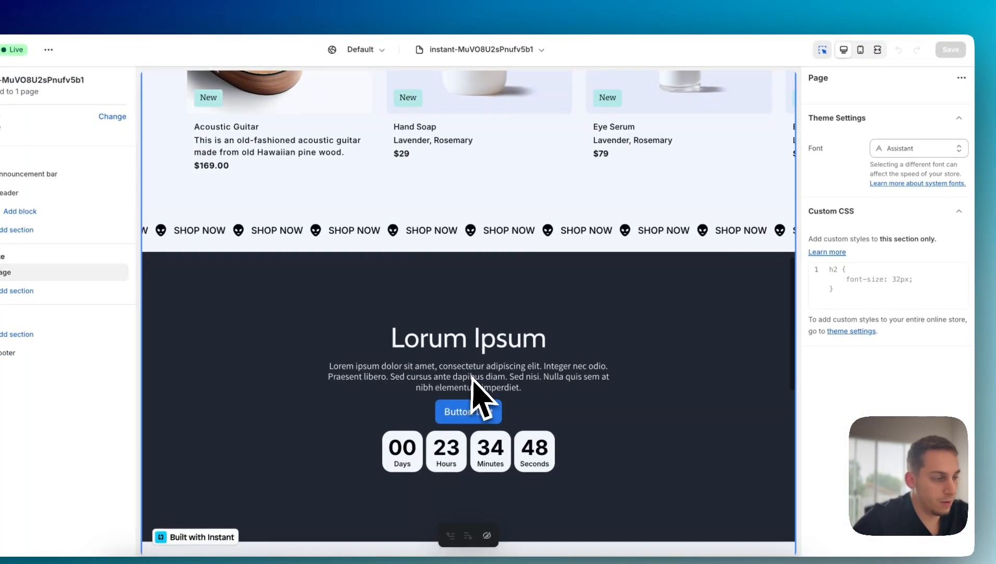
Step: Try to select the countdown banner's button and the hero banner as individual elements in the preview
left_click(467, 415)
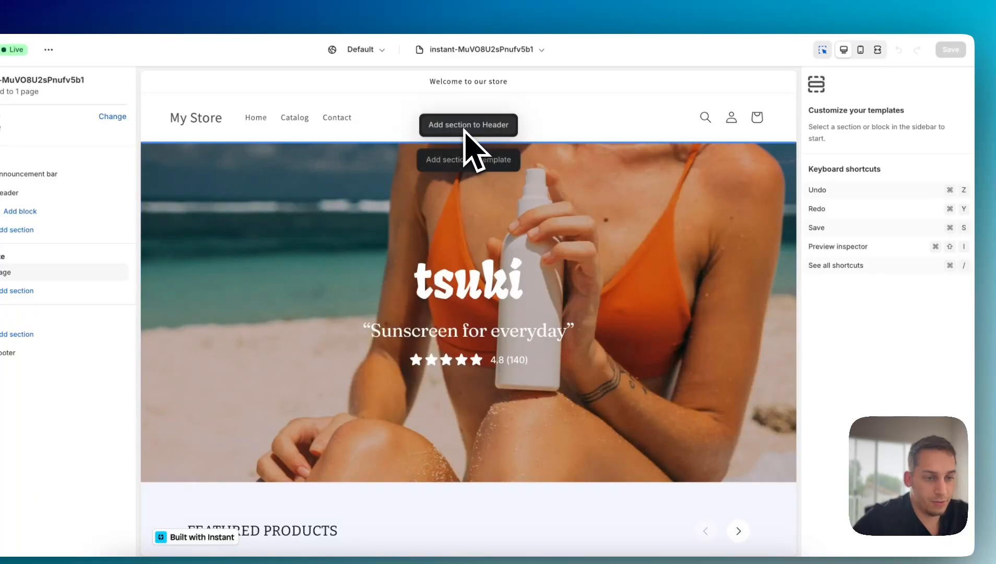
left_click(648, 266)
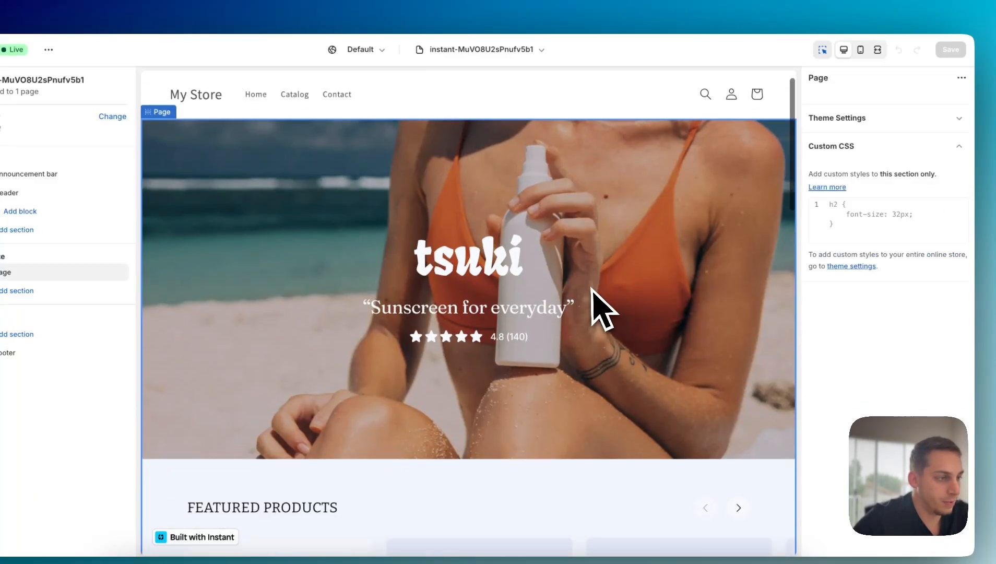
scroll(595, 307, "down", 4)
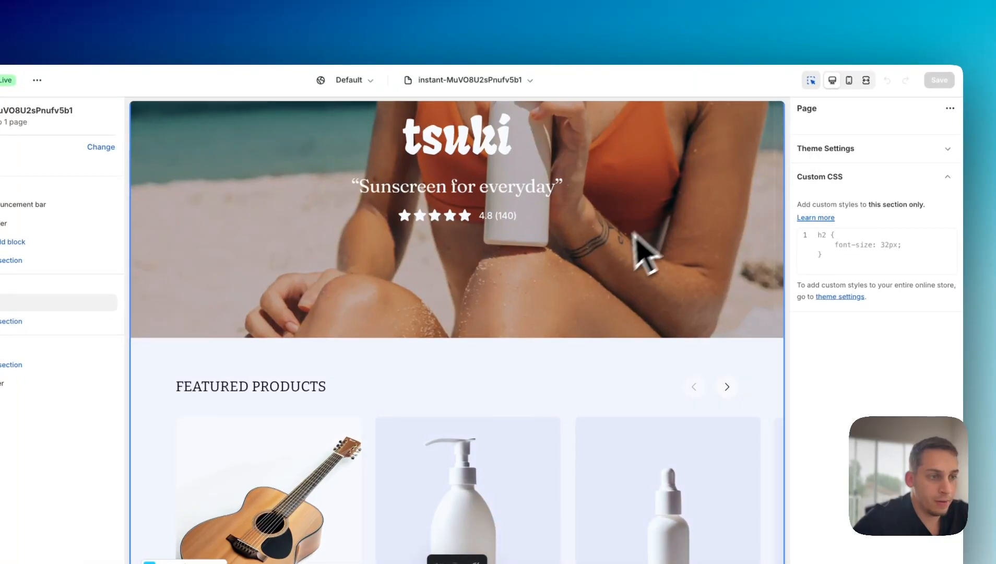
scroll(615, 258, "down", 4)
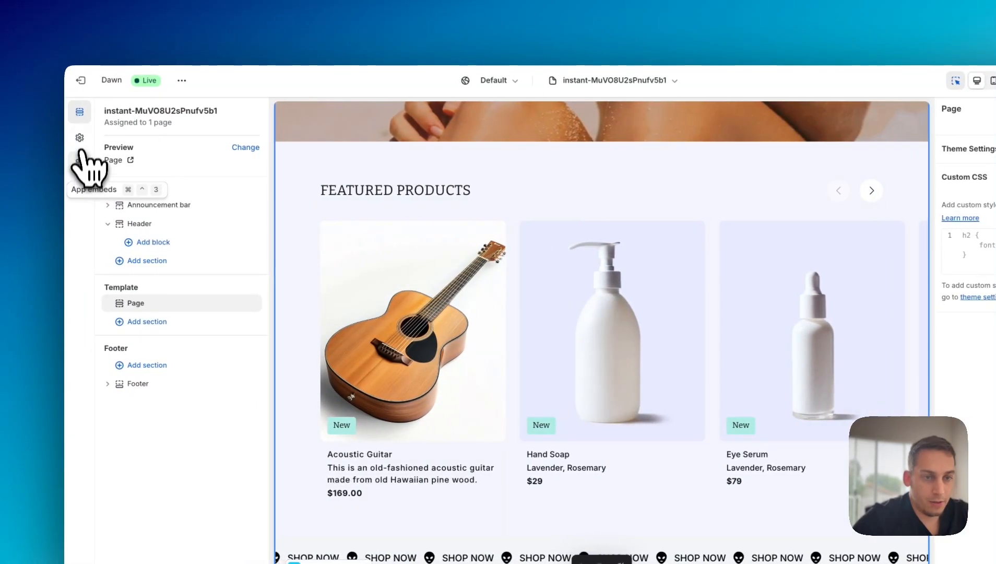
Step: View the theme editor's app embeds and theme settings, and return to the template's section list
left_click(79, 163)
left_click(79, 137)
left_click(79, 111)
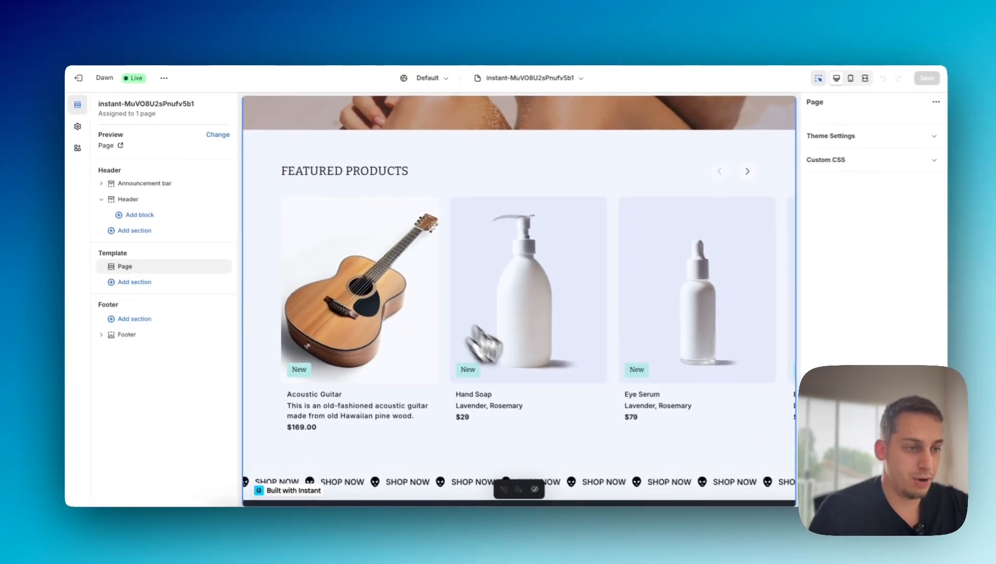
Step: Review the published page in the preview down to the email signup, and return to the featured products
scroll(606, 443, "down", 8)
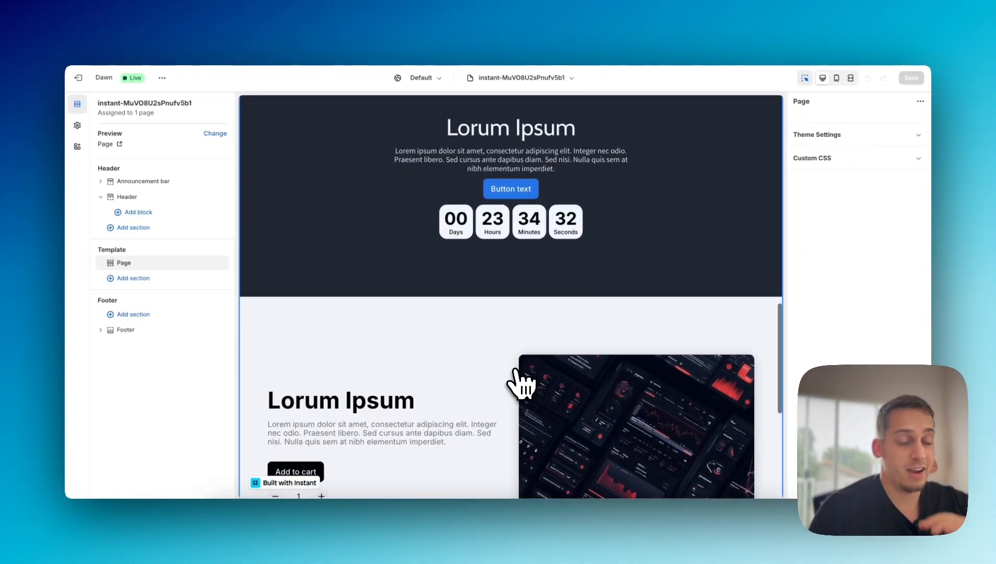
scroll(488, 339, "down", 6)
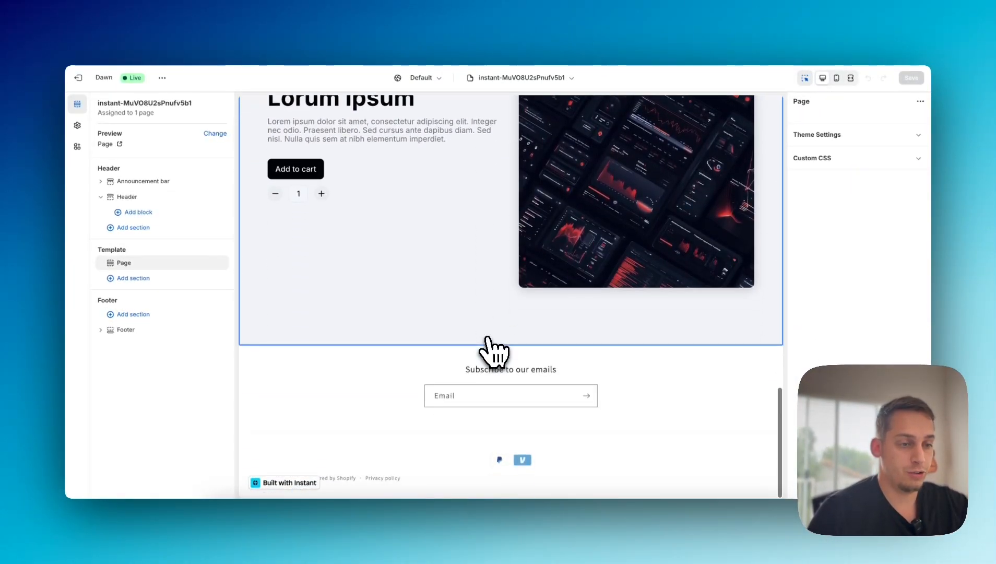
scroll(487, 339, "up", 20)
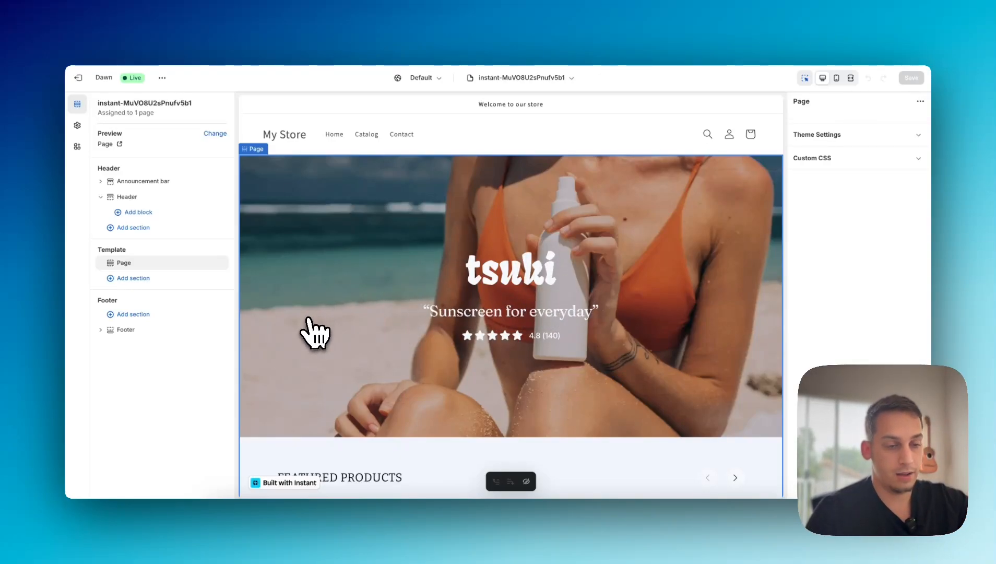
scroll(312, 331, "down", 5)
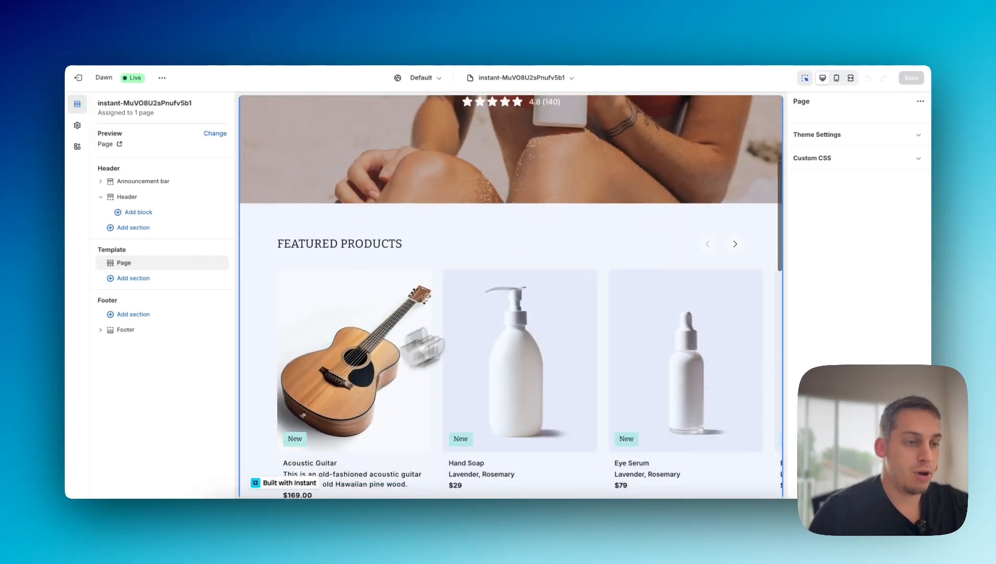
scroll(421, 378, "down", 3)
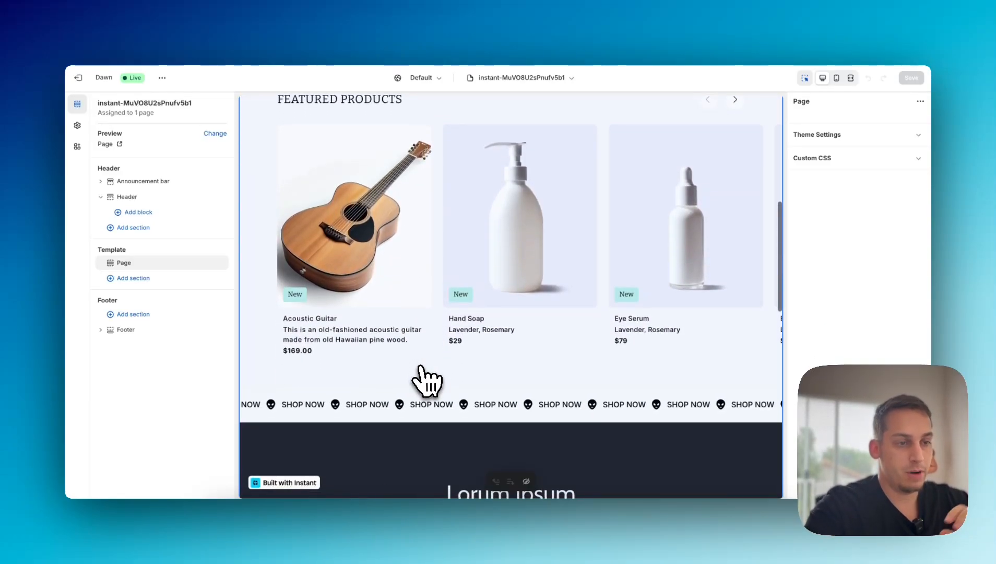
scroll(426, 381, "up", 2)
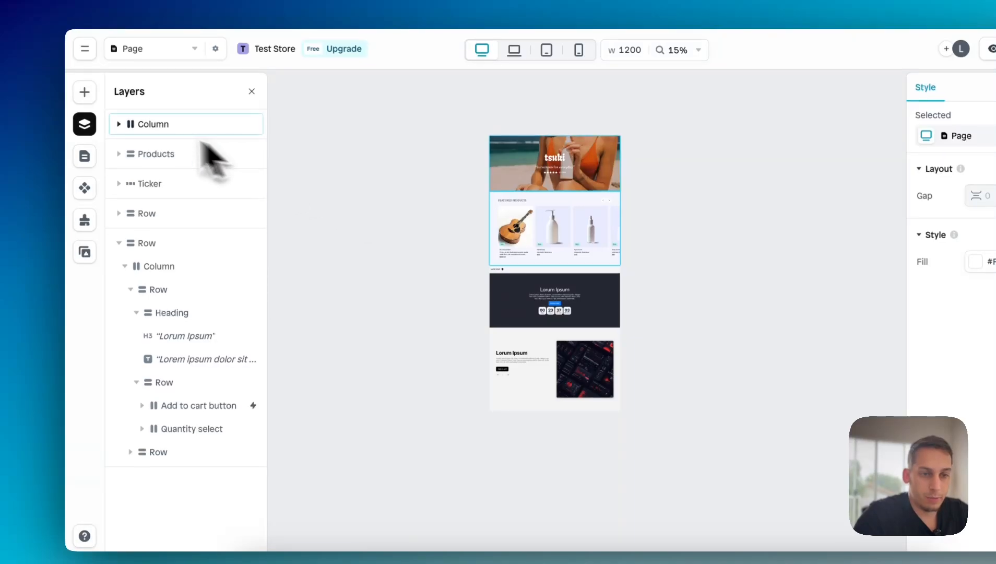
Step: Switch to Instant and start a new section from the template library
left_click(84, 158)
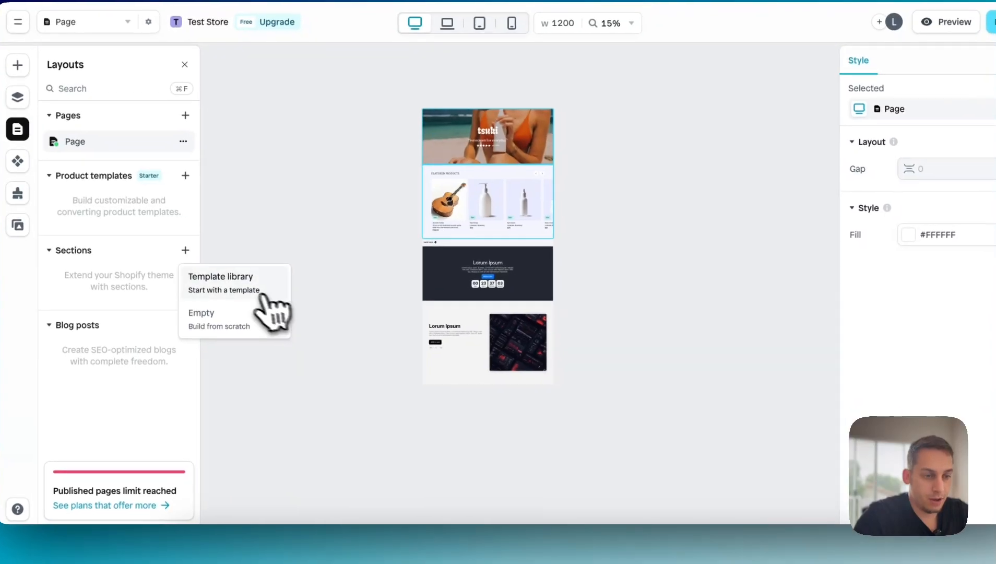
left_click(320, 326)
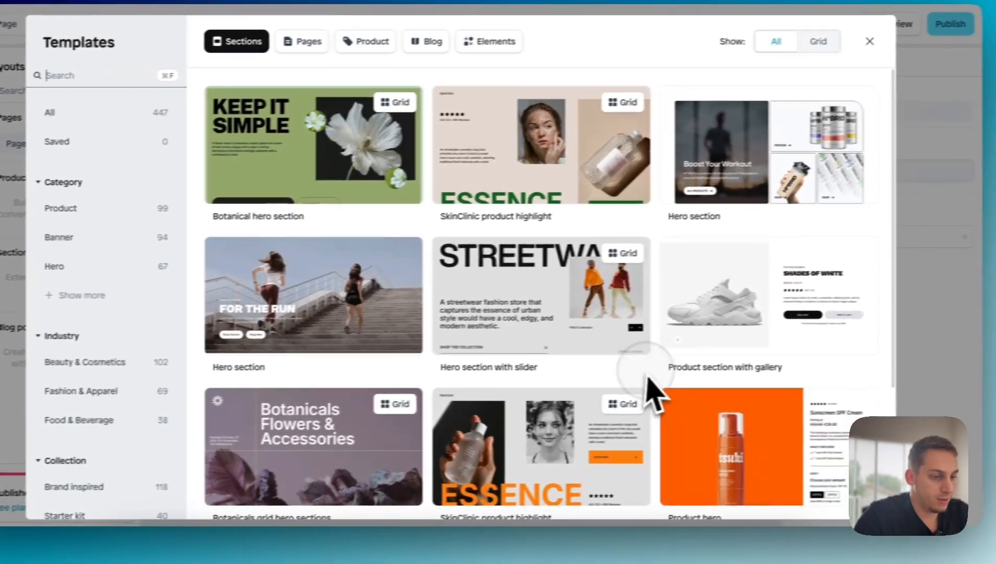
scroll(605, 272, "down", 2)
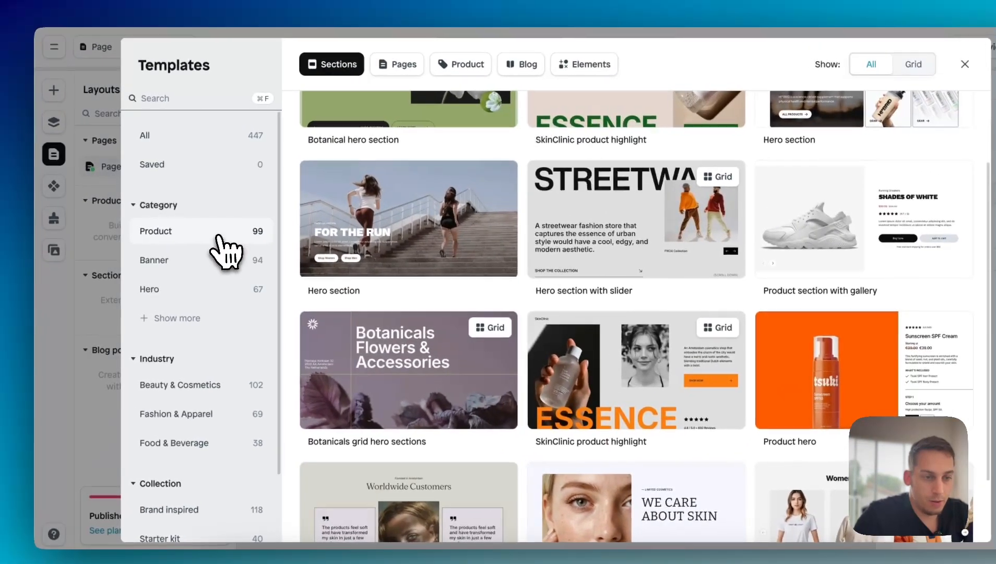
Step: Filter the section templates to the Product category and insert the "Product section" template with the "Product Name" heading and three product features
left_click(90, 215)
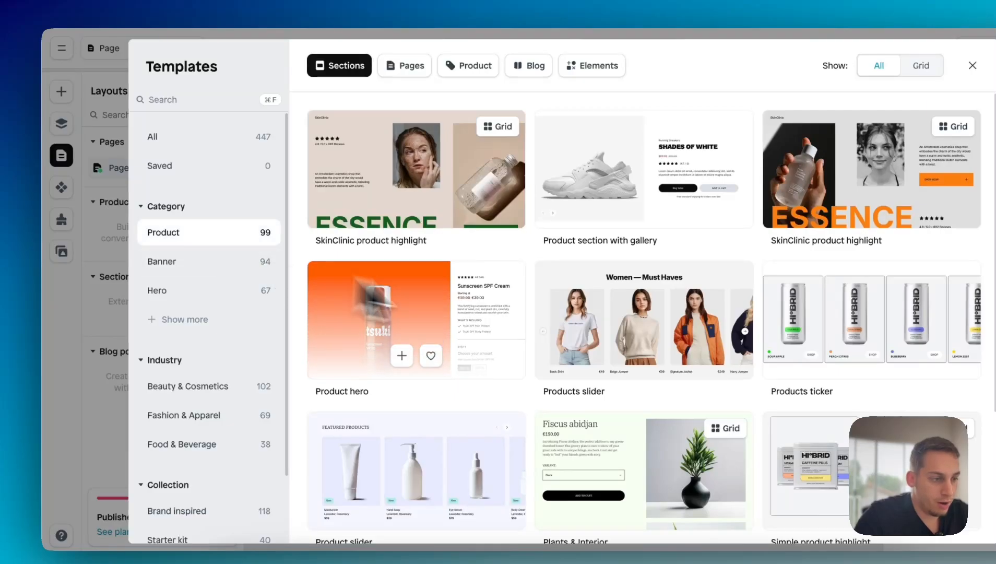
scroll(524, 326, "down", 1)
scroll(480, 319, "up", 1)
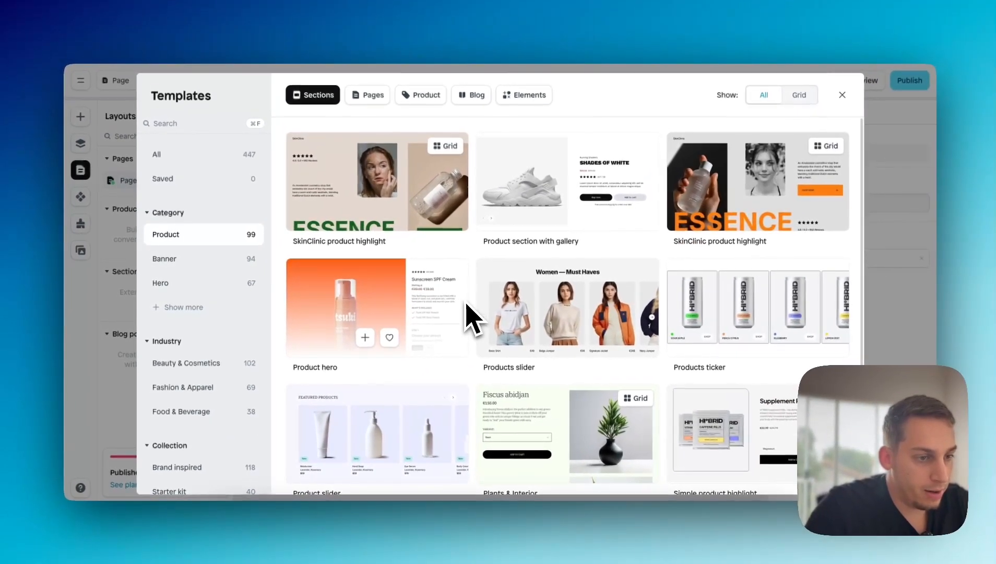
scroll(485, 253, "down", 7)
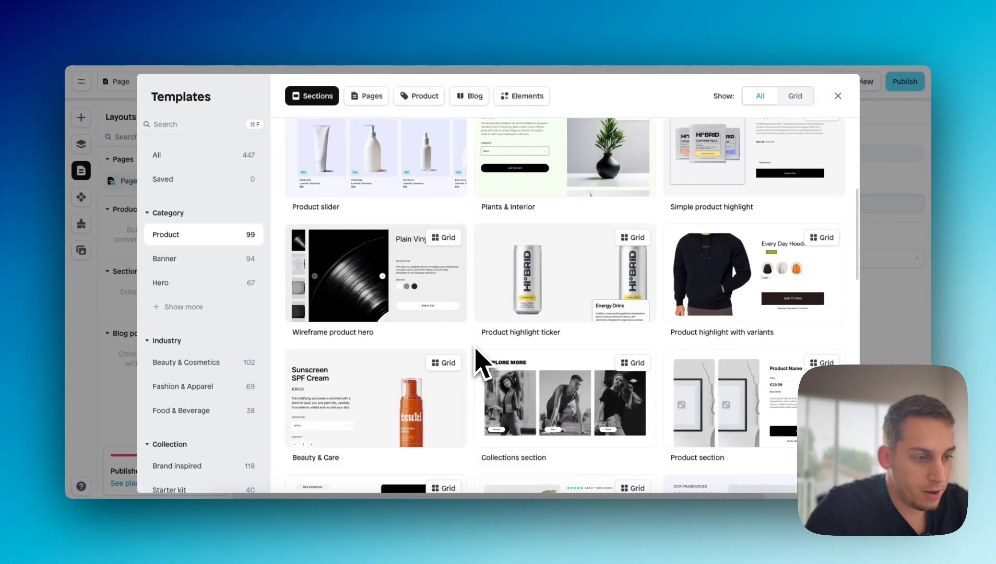
scroll(476, 351, "down", 1)
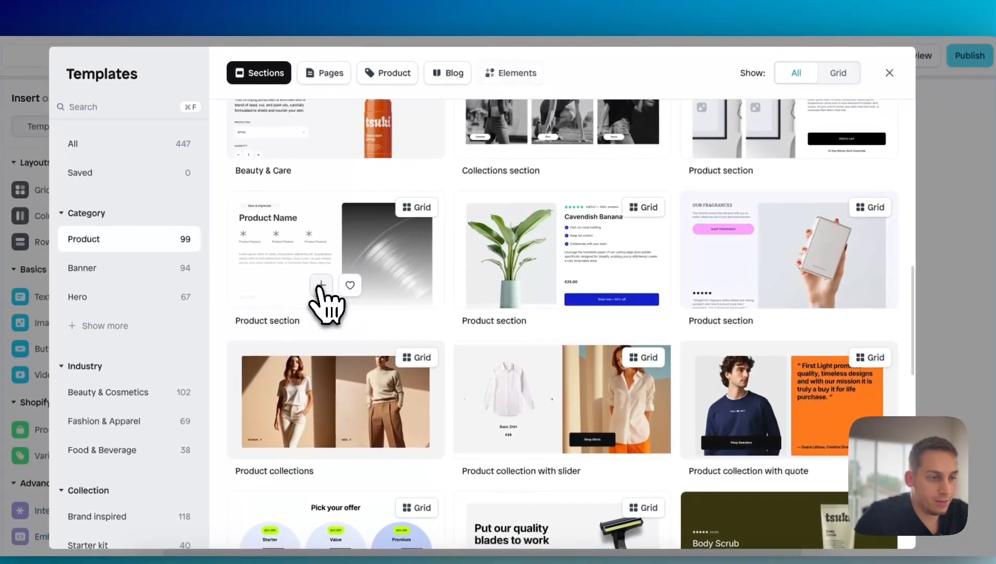
left_click(364, 273)
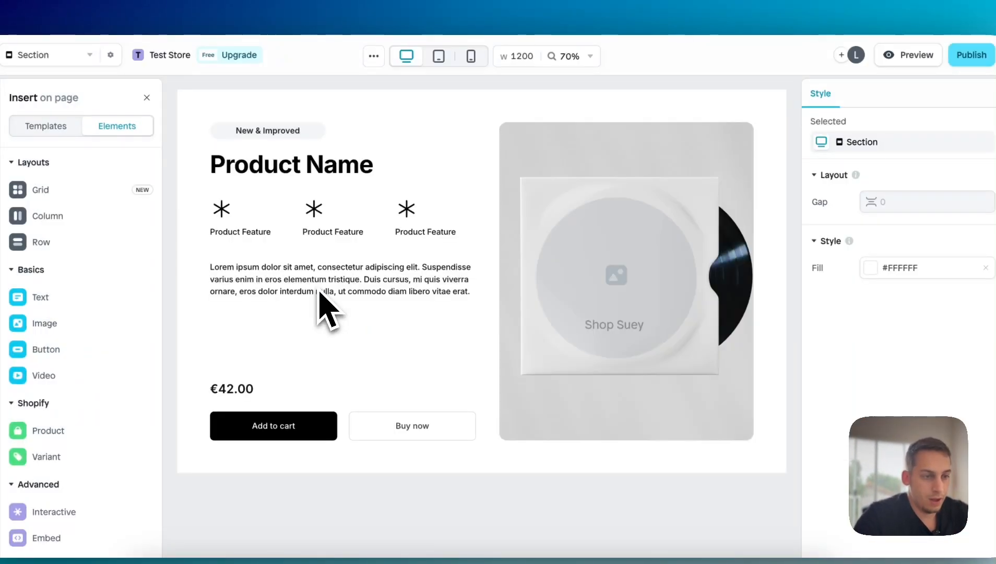
Step: Select the new section's Product grid and switch its content from placeholder to Shopify
left_click(571, 295)
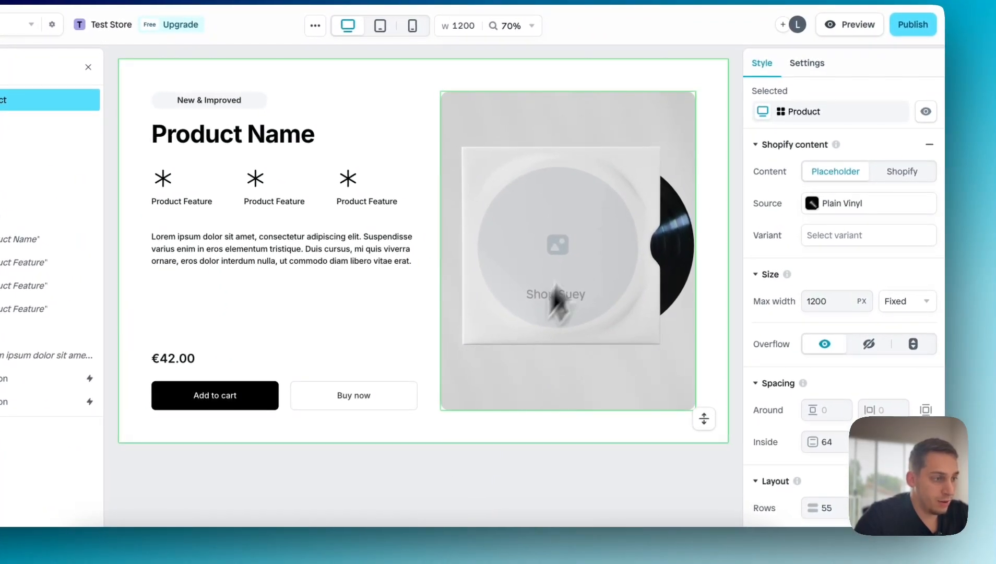
left_click(559, 283)
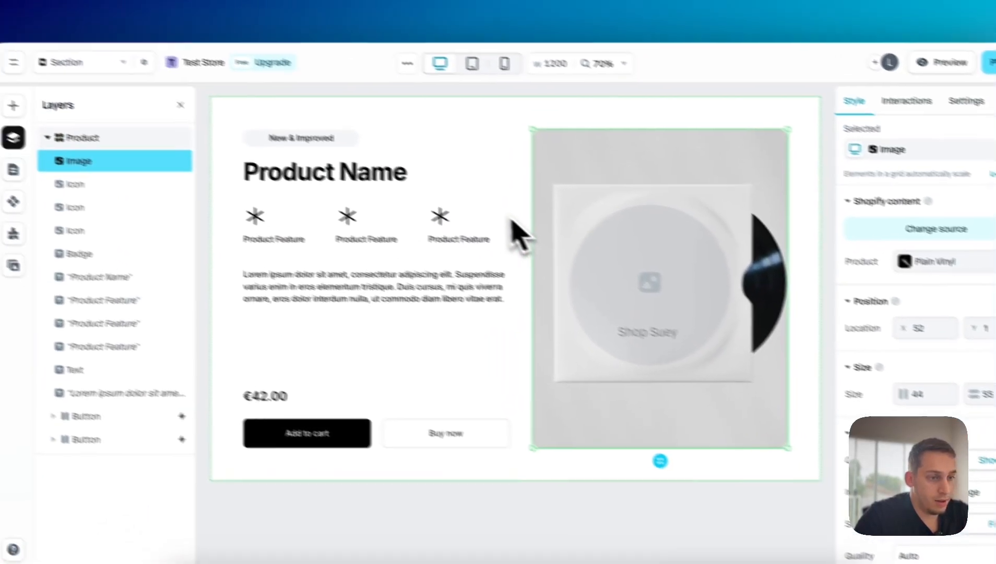
left_click(407, 178)
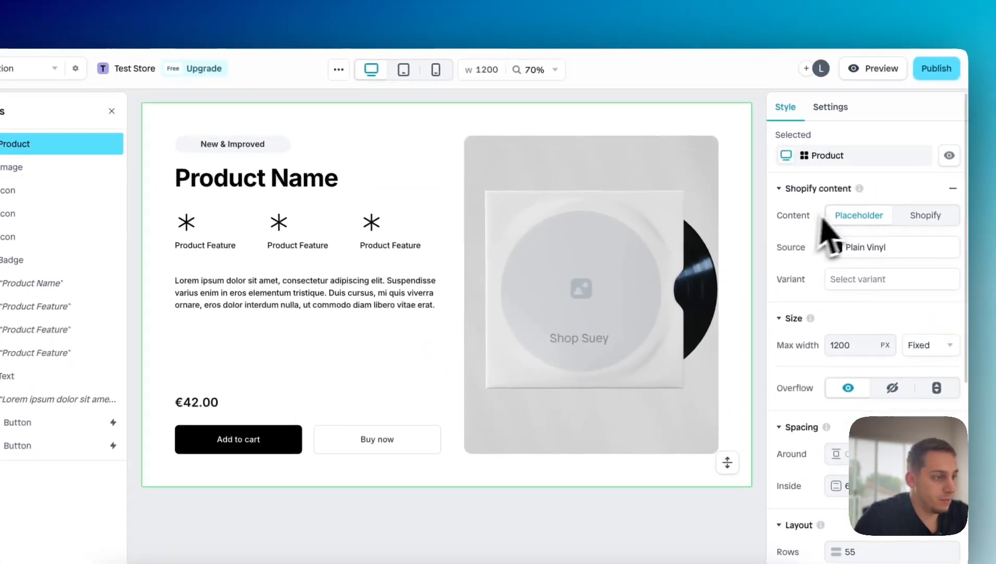
left_click(995, 231)
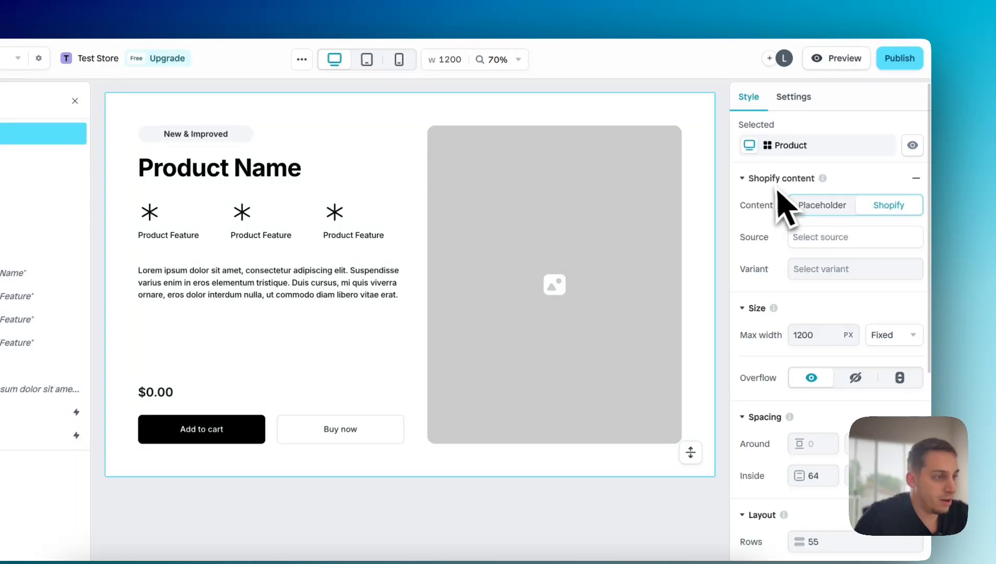
Step: Set the product grid's Shopify source to the Red Electric Guitar and check the linked price text
left_click(803, 239)
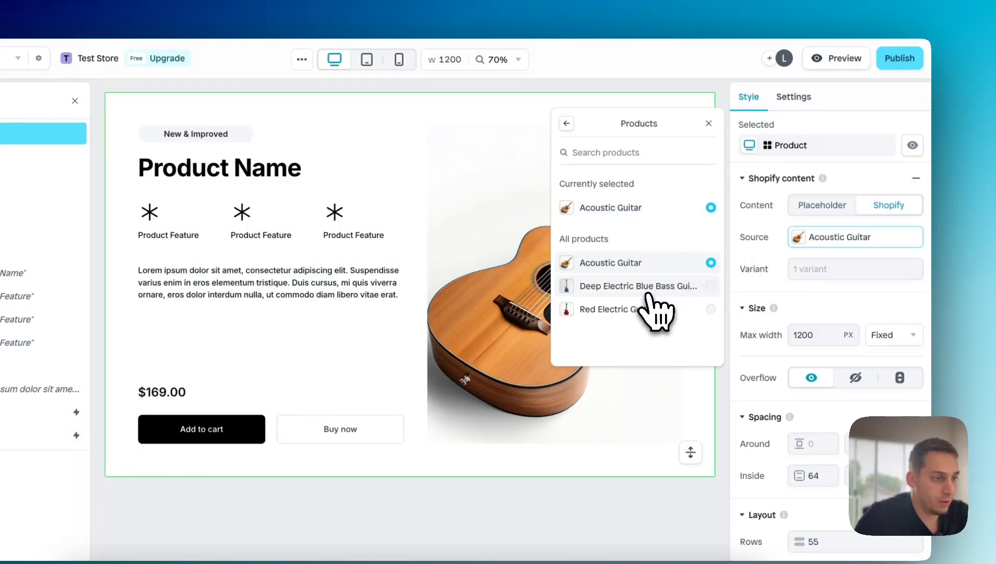
left_click(645, 311)
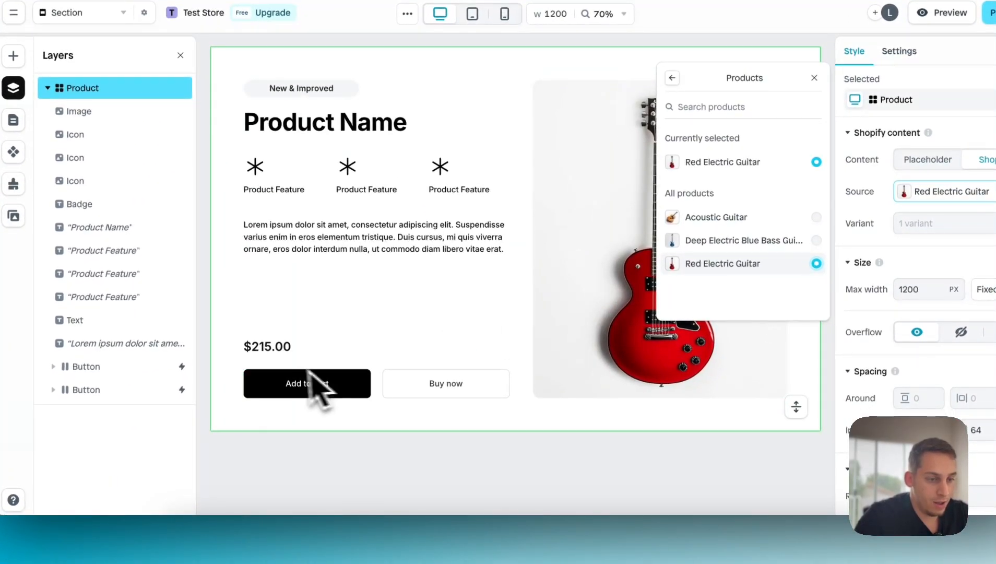
left_click(268, 349)
scroll(884, 308, "down", 8)
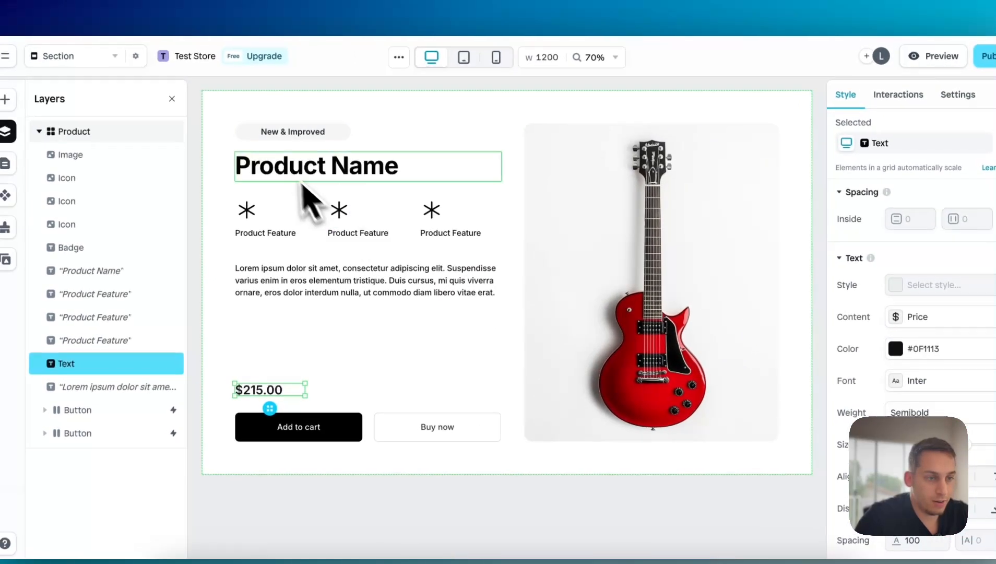
Step: Link the "Product Name" heading's content to the product's dynamic Title
left_click(183, 138)
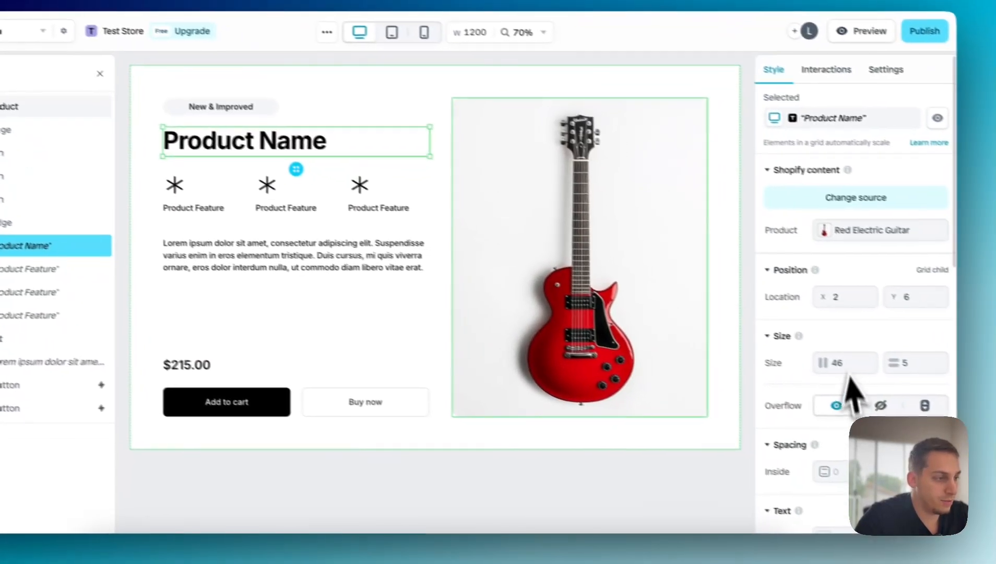
scroll(918, 389, "down", 5)
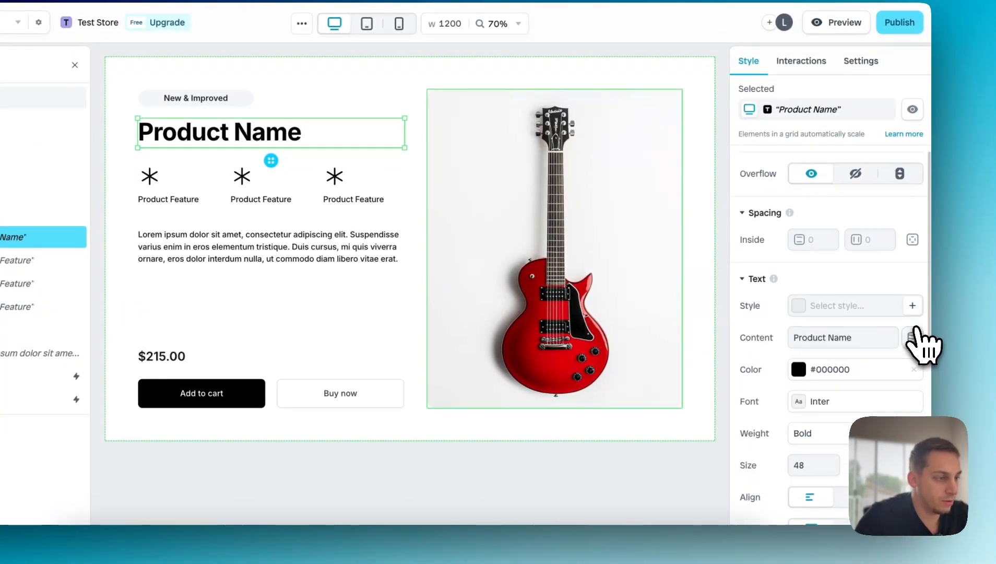
left_click(912, 338)
left_click(621, 301)
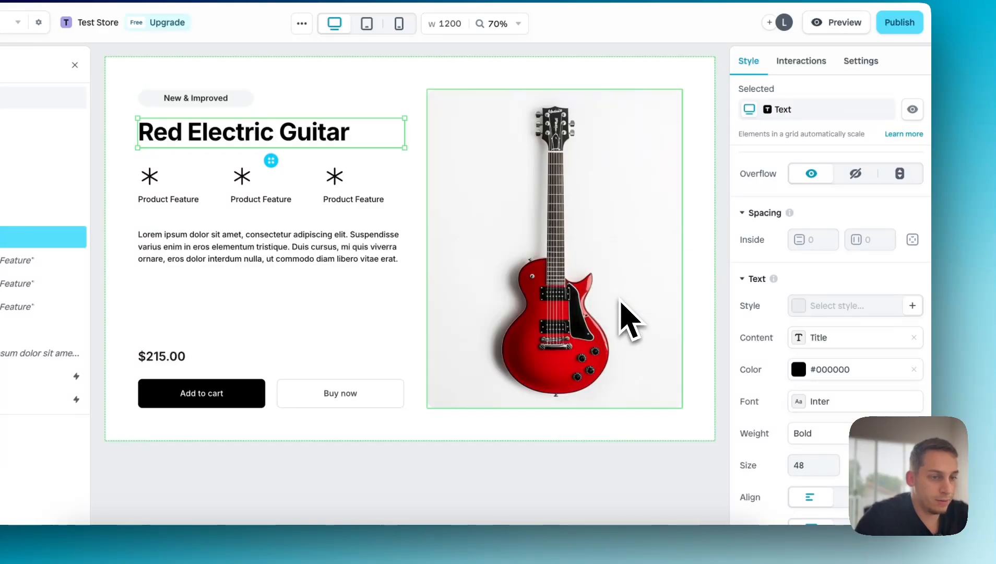
Step: Link the lorem ipsum paragraph's content to the product's dynamic Description
left_click(208, 250)
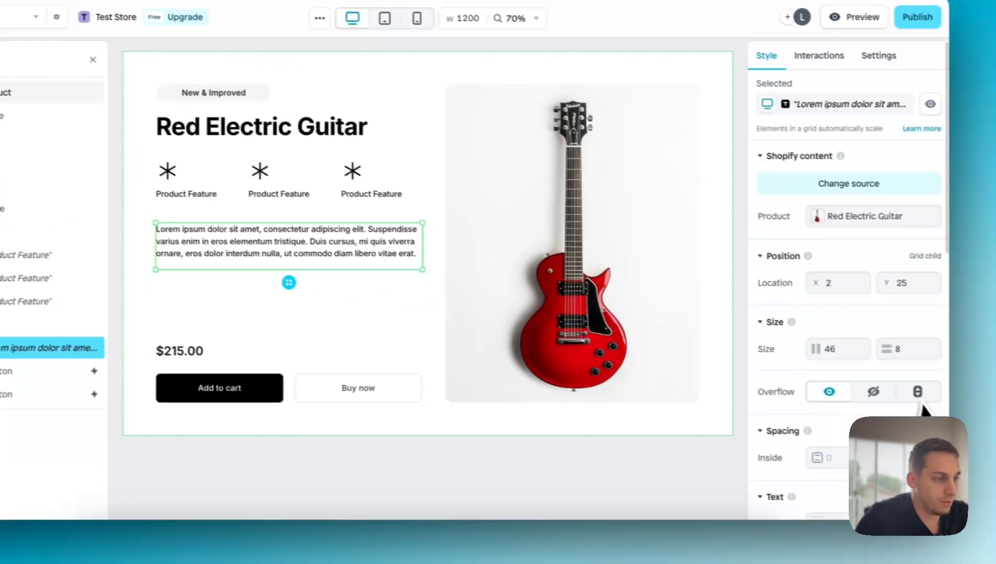
scroll(922, 410, "down", 5)
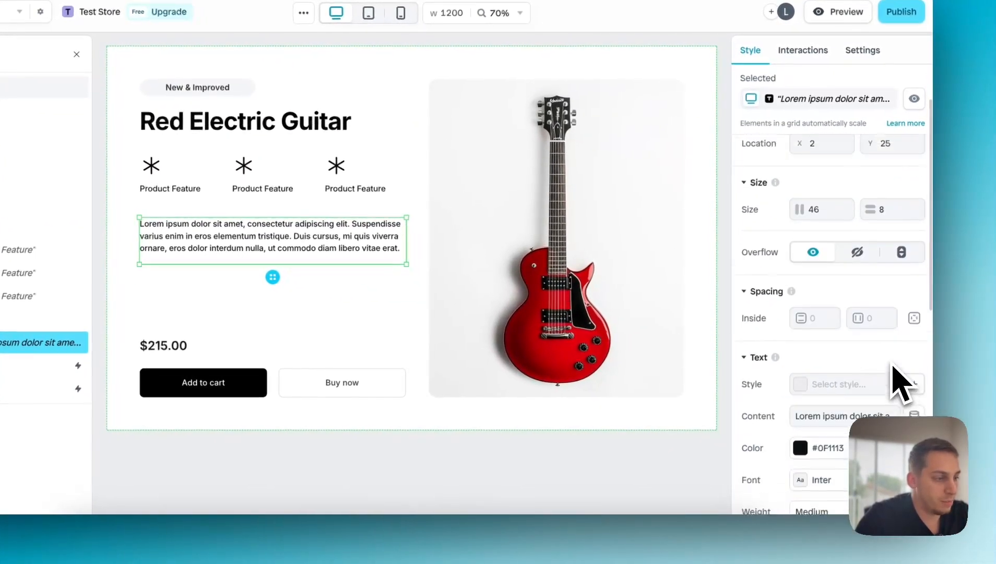
left_click(913, 317)
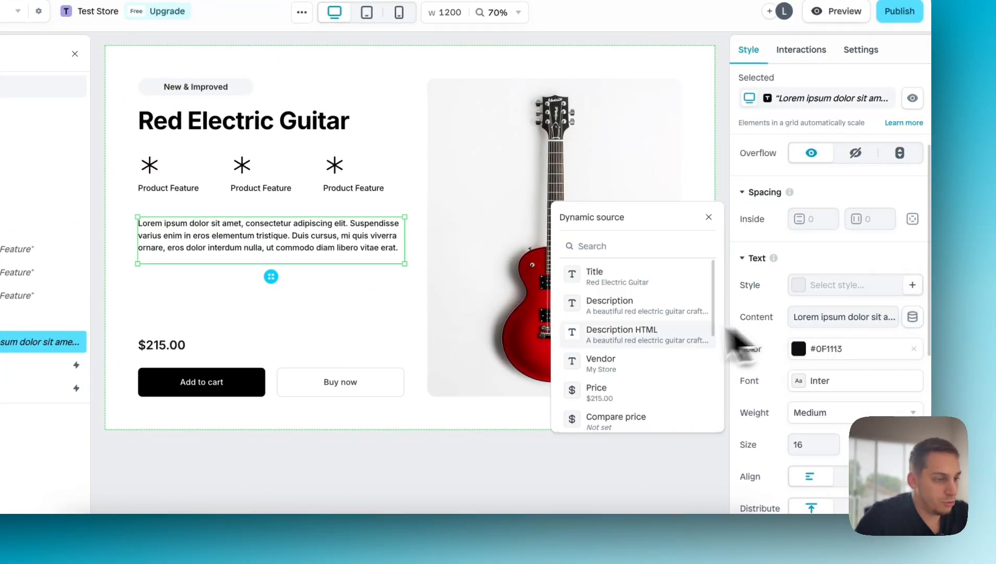
left_click(643, 309)
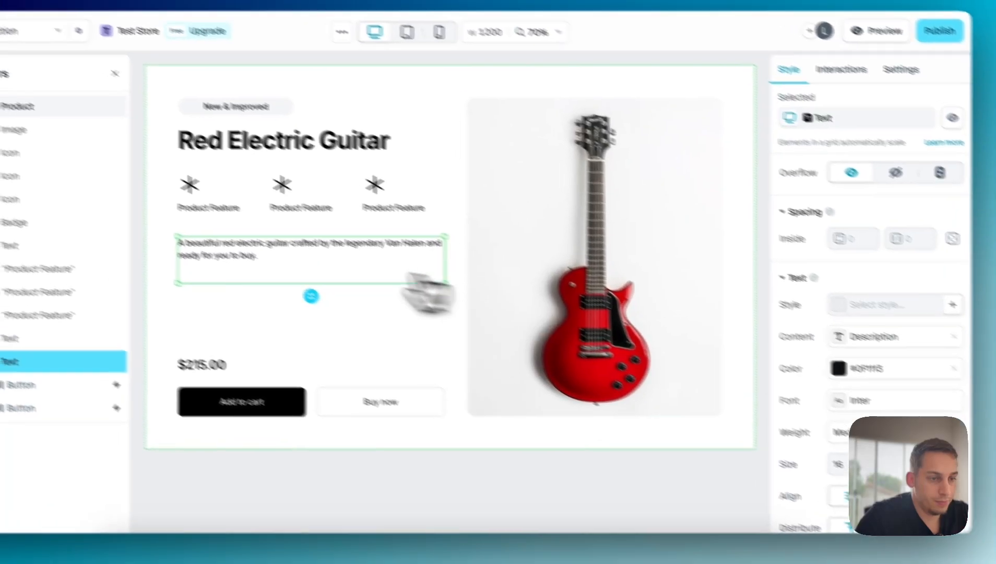
Step: Inspect the three "Product Feature" labels below the product heading
left_click(168, 189)
left_click(364, 245)
left_click(452, 244)
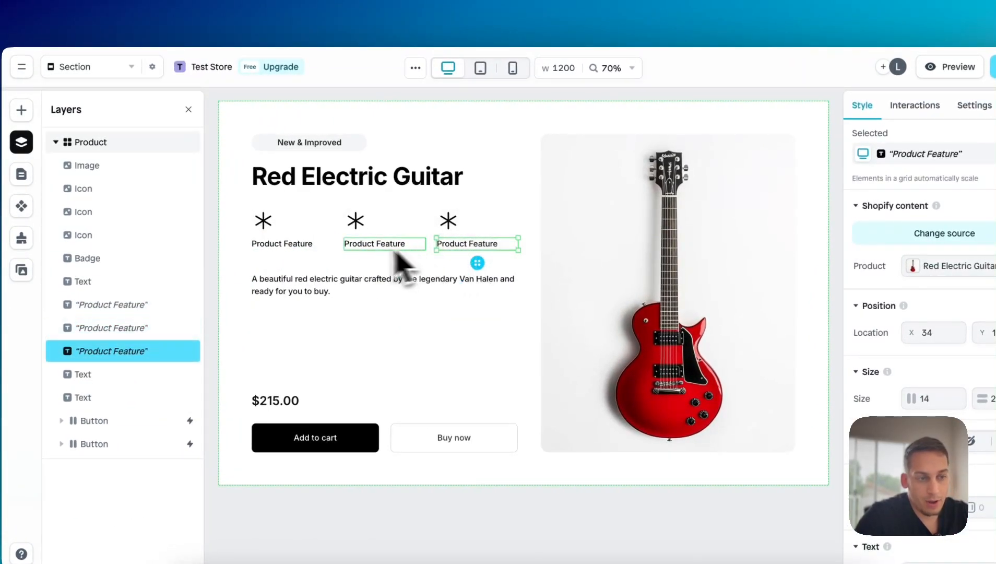
left_click(461, 245)
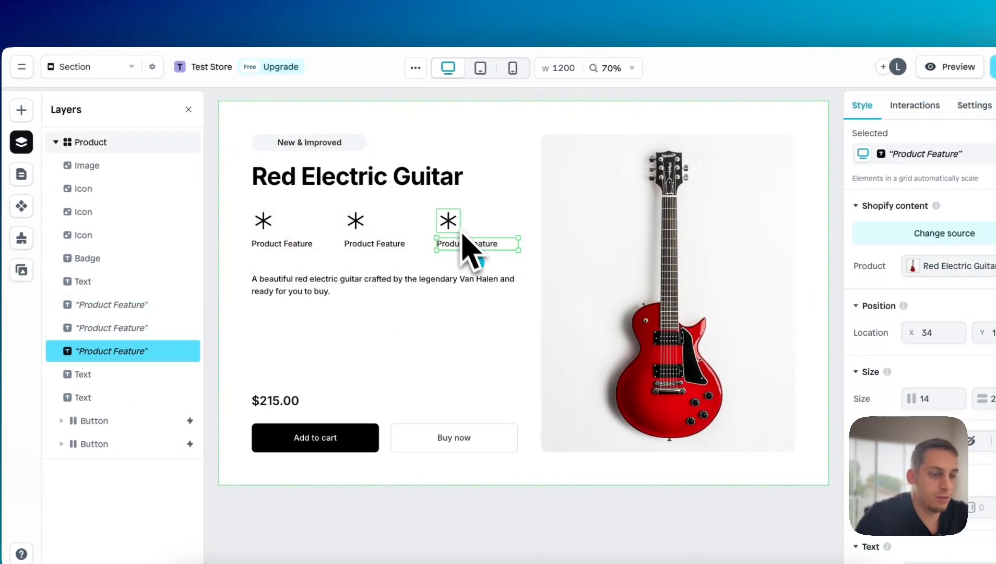
Step: Publish the finished product section and open the Shopify theme editor to customize the theme
scroll(407, 296, "right", 3)
scroll(411, 300, "down", 5)
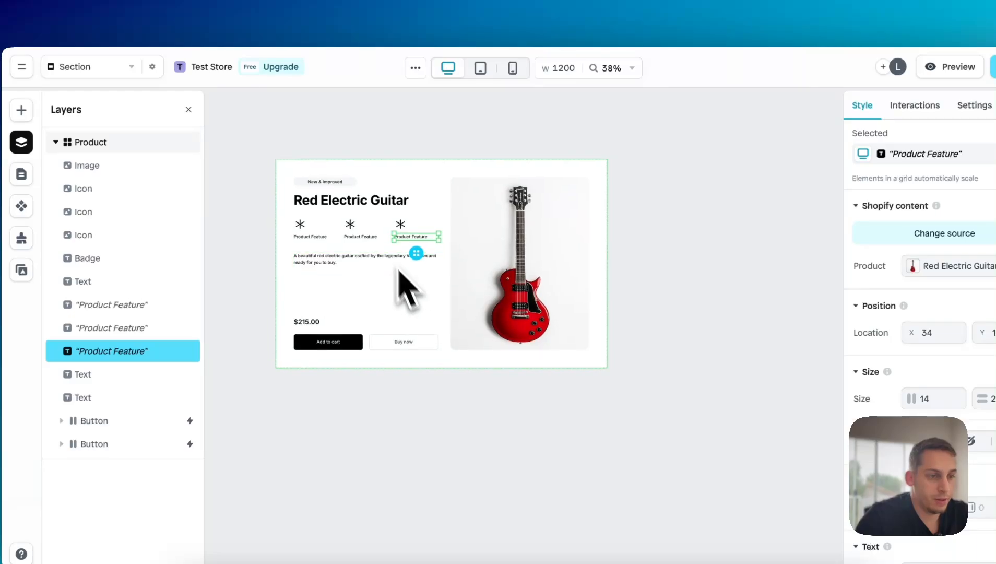
left_click(368, 145)
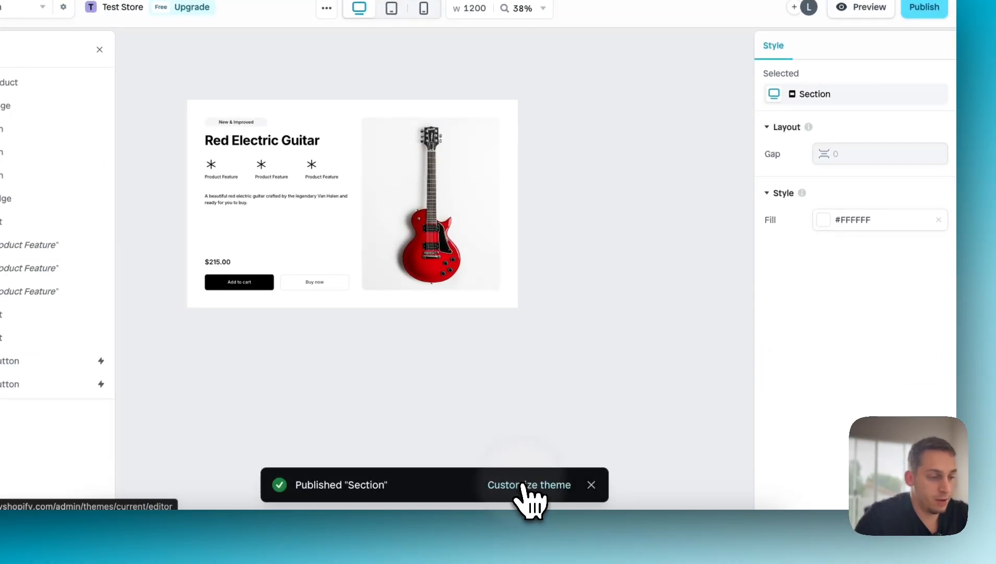
left_click(522, 486)
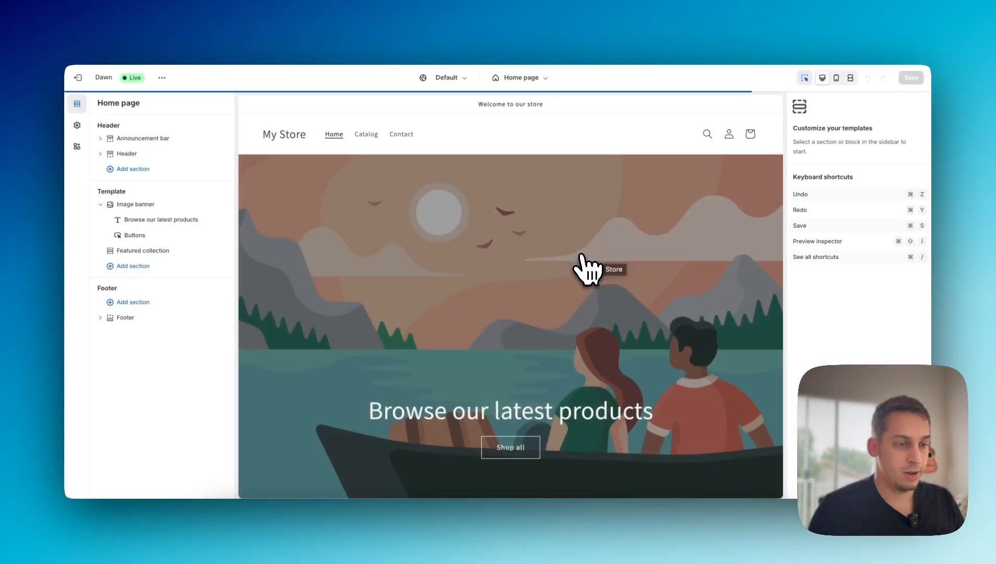
Step: Insert the published "Section" between the image banner and the featured products on the home page, and save the theme
scroll(478, 284, "down", 5)
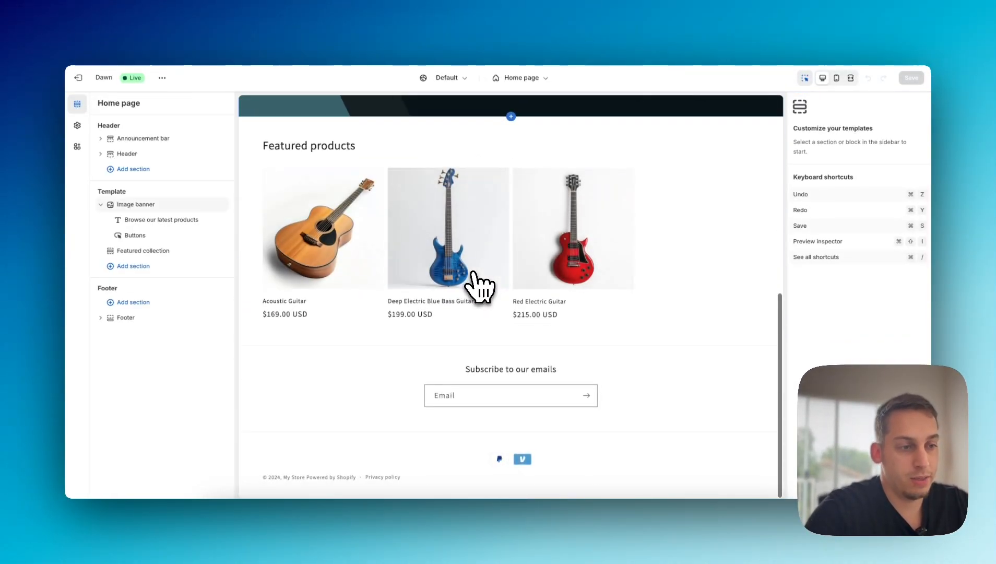
scroll(478, 285, "up", 5)
scroll(478, 284, "down", 5)
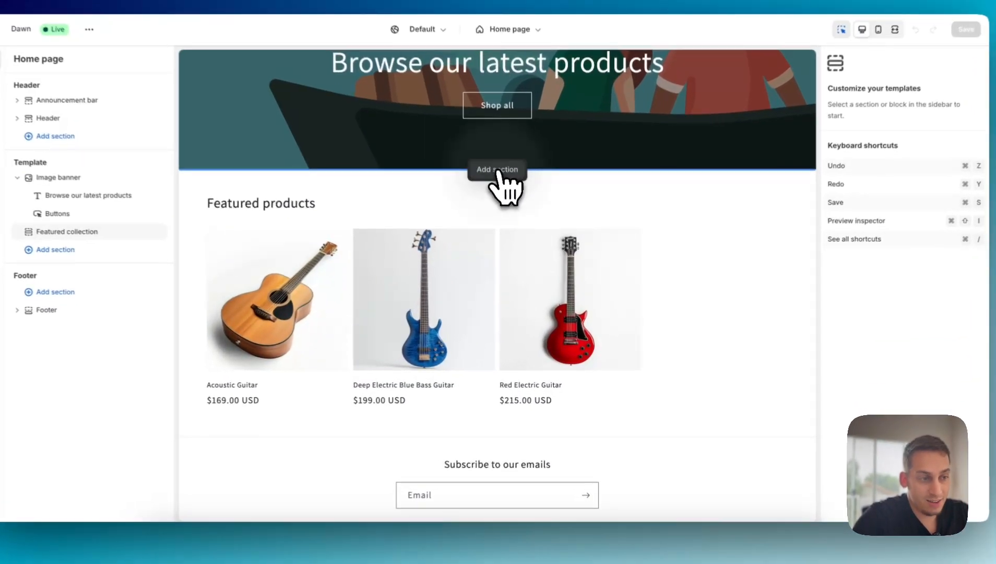
left_click(512, 198)
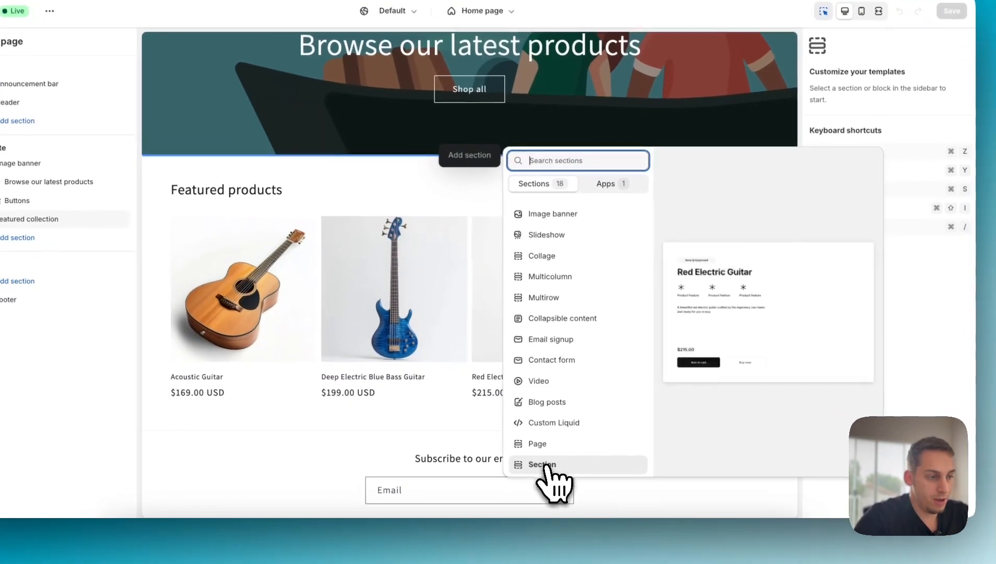
left_click(569, 475)
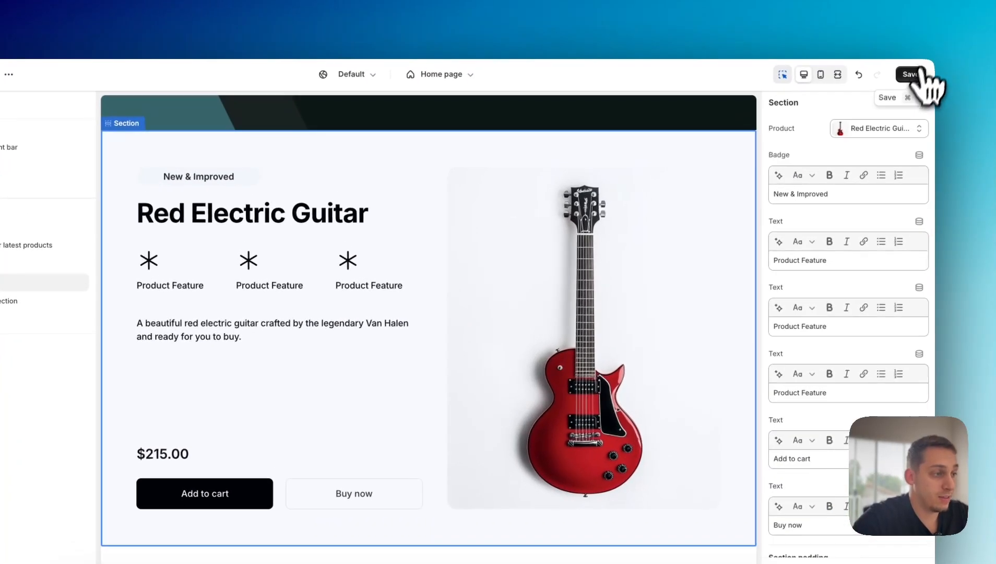
left_click(947, 9)
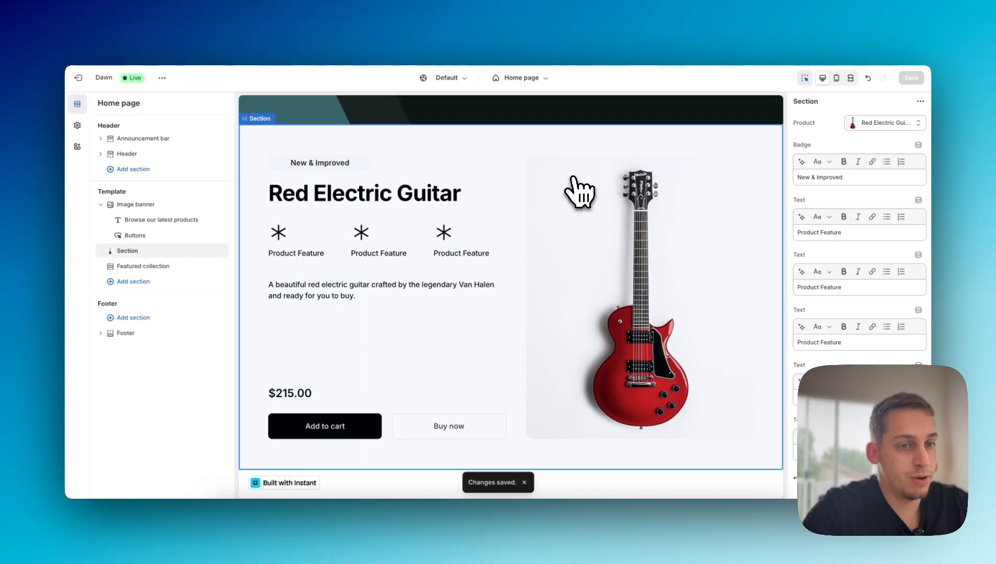
Step: Review the home page preview around the inserted guitar section, from the header to the featured products
scroll(503, 188, "up", 2)
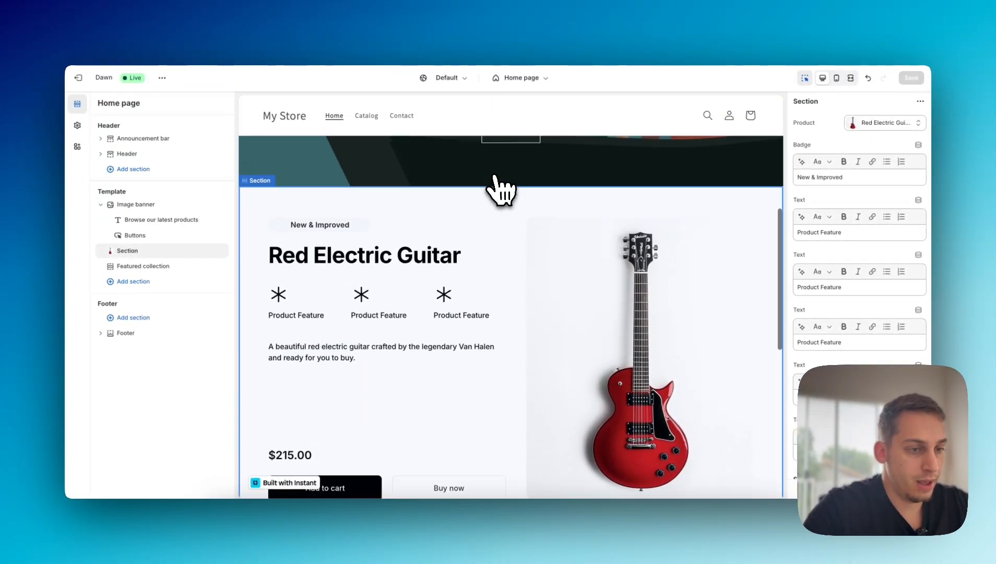
scroll(503, 189, "down", 5)
scroll(501, 190, "up", 6)
scroll(500, 189, "up", 5)
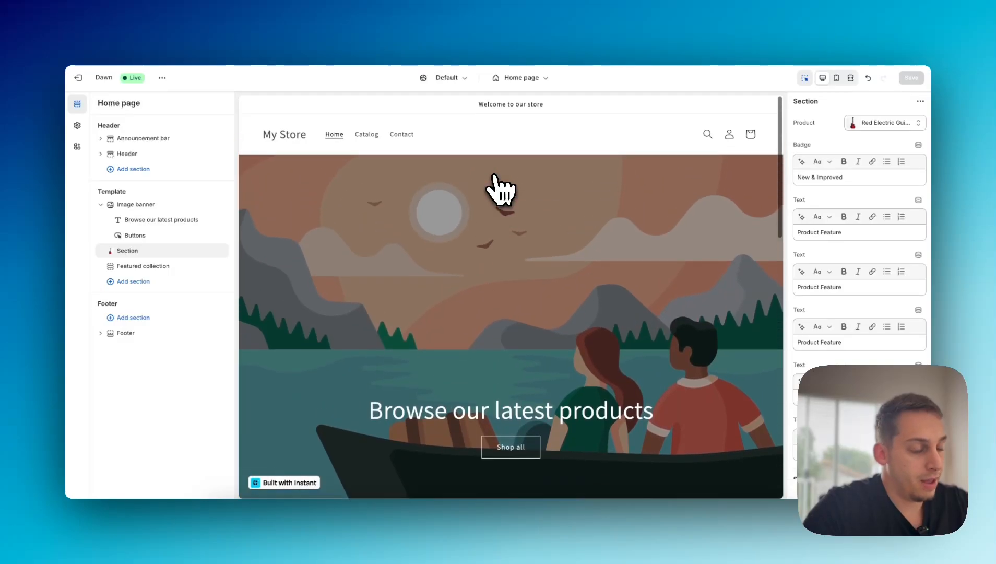
scroll(500, 189, "down", 7)
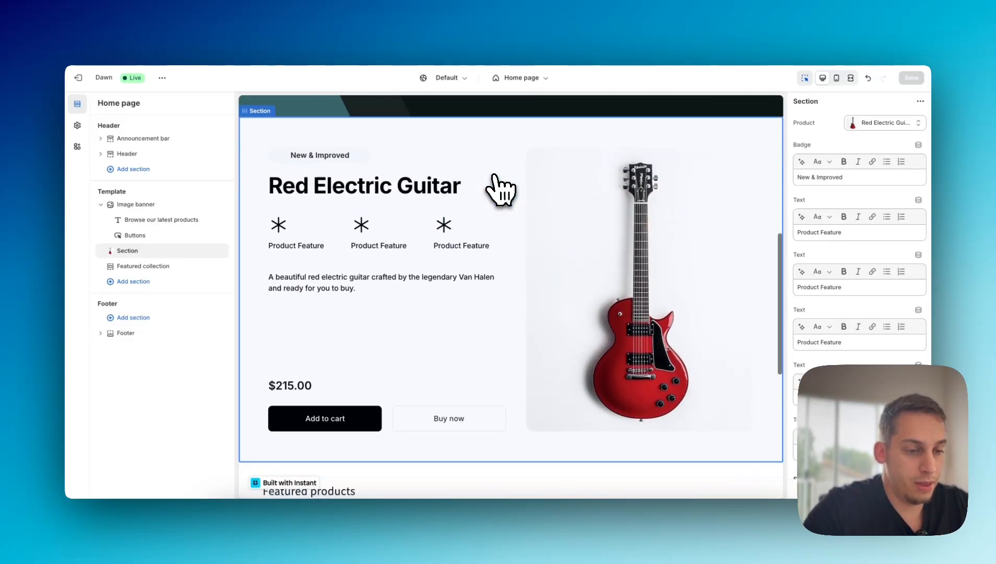
scroll(500, 189, "up", 1)
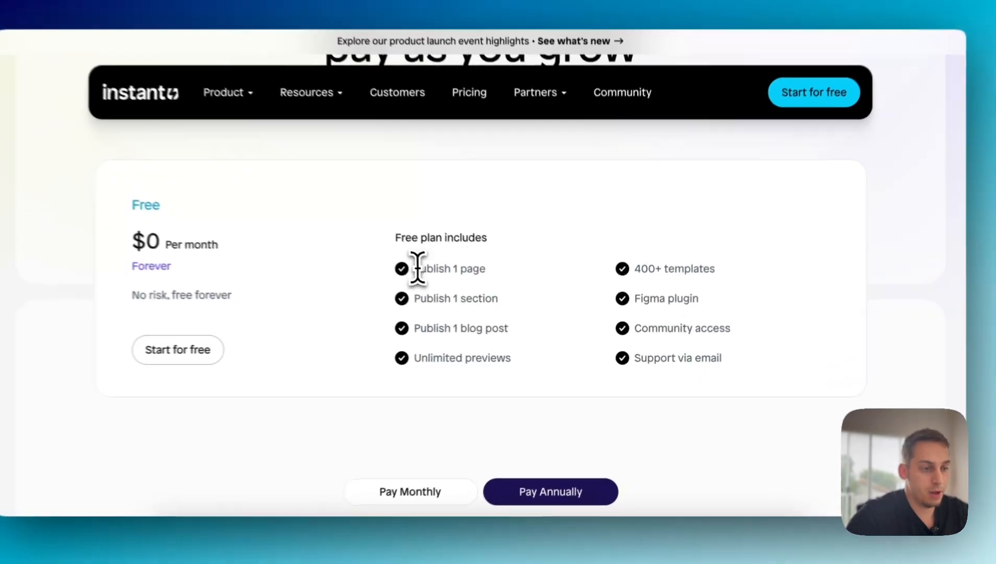
Step: Switch to Instant's pricing page and go through the features included in the Free plan
left_click_drag(439, 277, 537, 279)
left_click_drag(400, 295, 518, 300)
left_click_drag(396, 327, 525, 334)
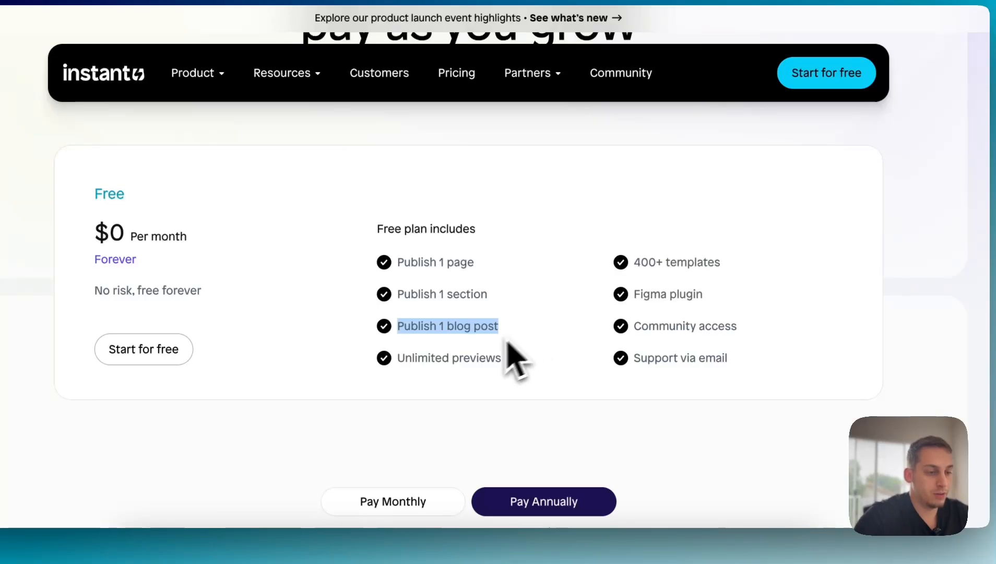
left_click_drag(400, 356, 559, 365)
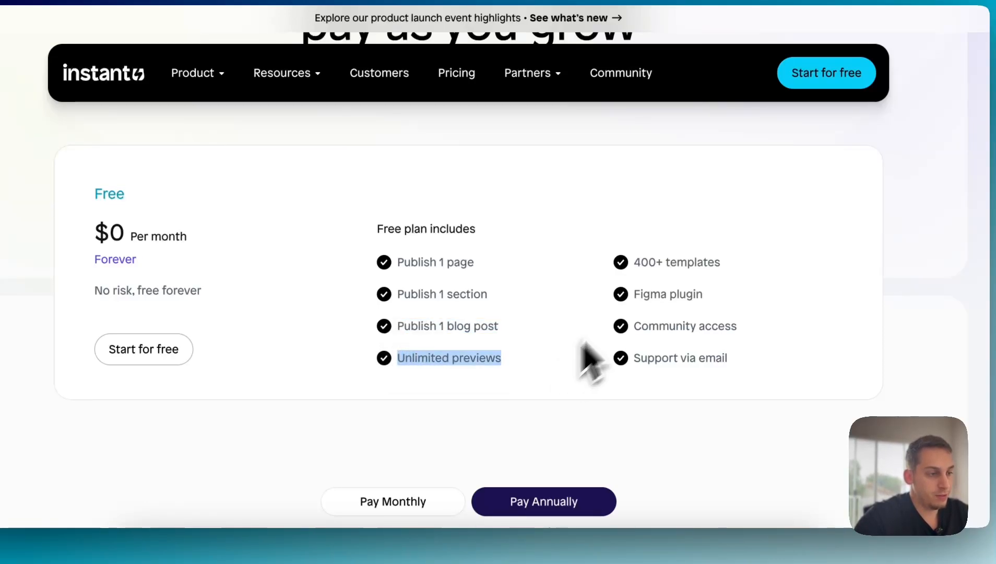
left_click_drag(631, 263, 739, 277)
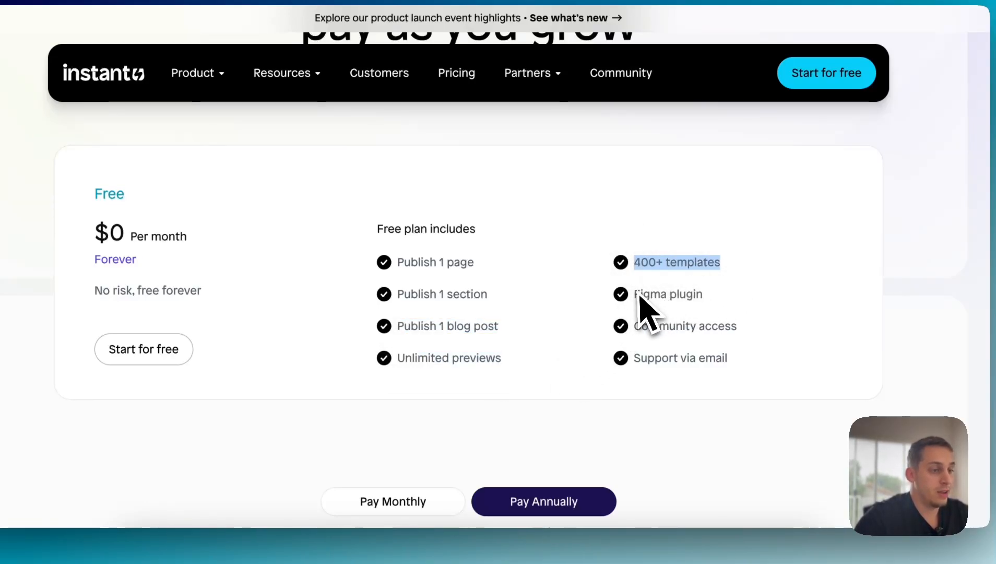
left_click_drag(633, 295, 724, 301)
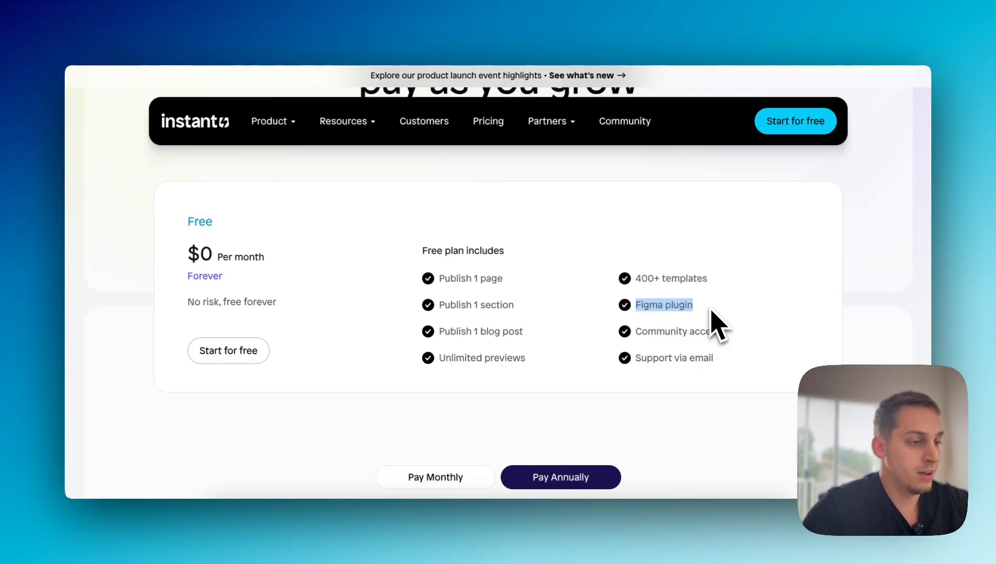
left_click_drag(635, 332, 746, 336)
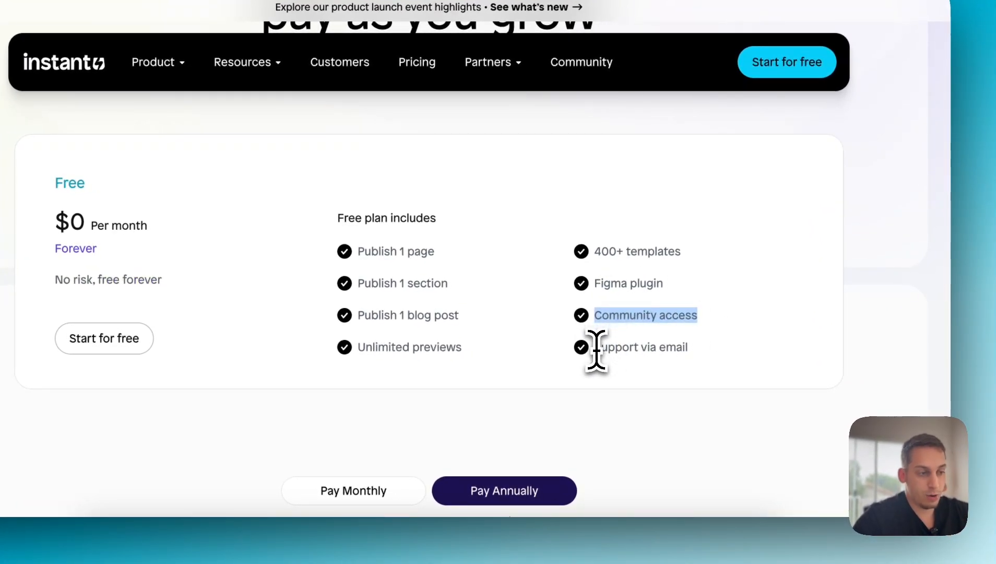
left_click_drag(595, 347, 699, 373)
Step: Move on from the Free plan and examine the annually billed Starter, Pro, Business and Enterprise plans
scroll(652, 370, "down", 3)
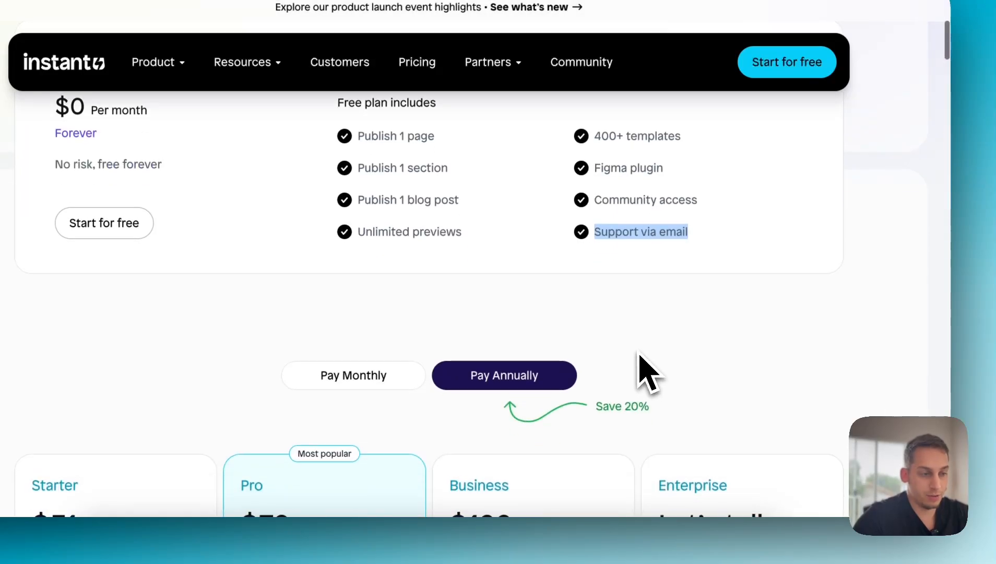
scroll(555, 360, "down", 2)
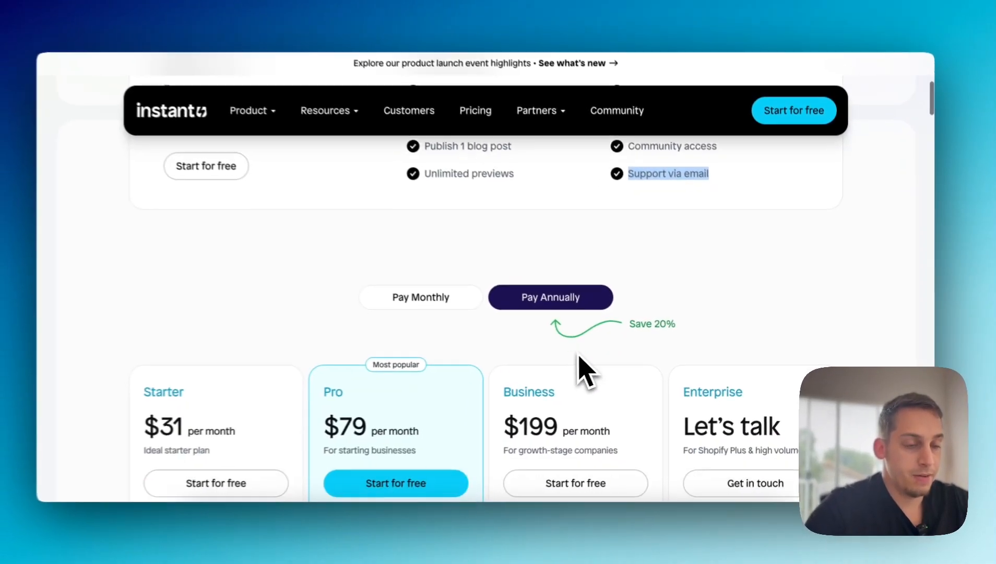
scroll(579, 360, "down", 5)
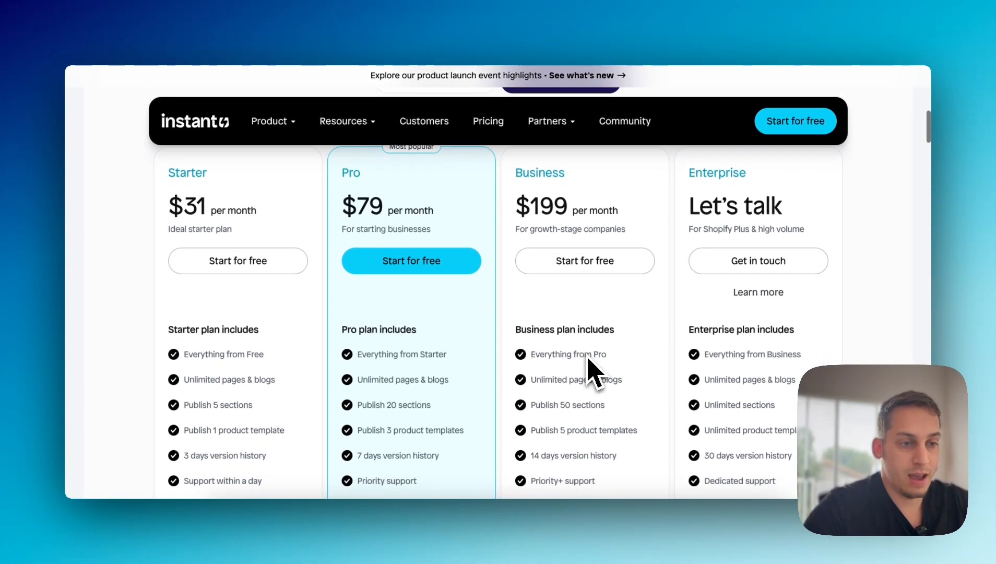
scroll(289, 234, "down", 1)
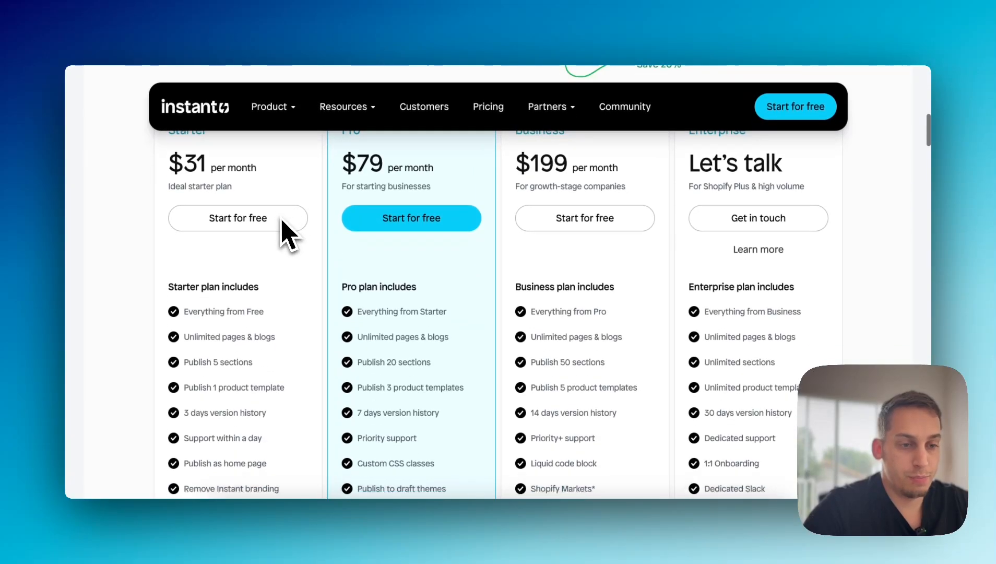
scroll(282, 220, "down", 1)
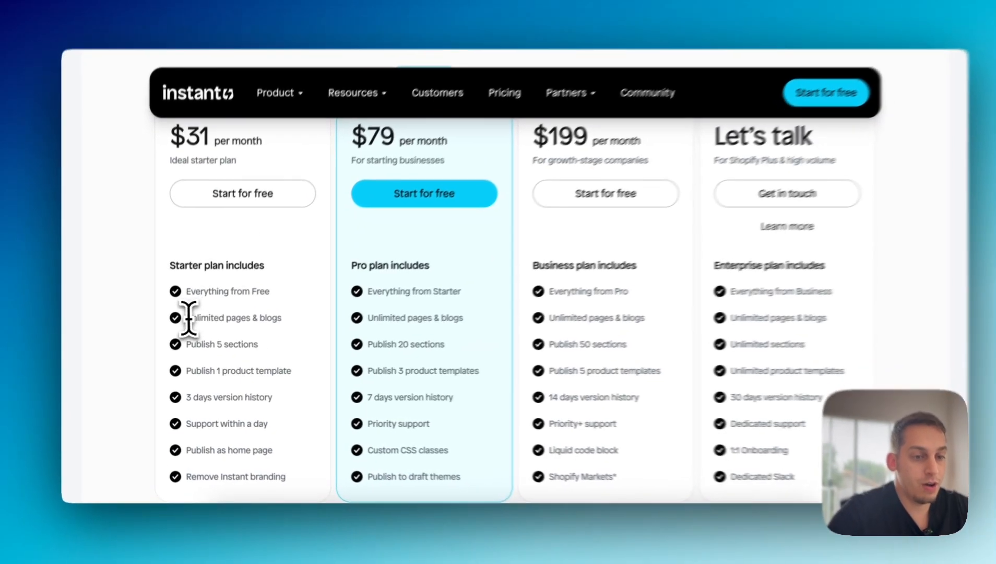
Step: Go through the Starter plan's features, highlighting pages and blogs and home page publishing, and compare its section allowance with the Pro plan's
left_click_drag(188, 317, 282, 324)
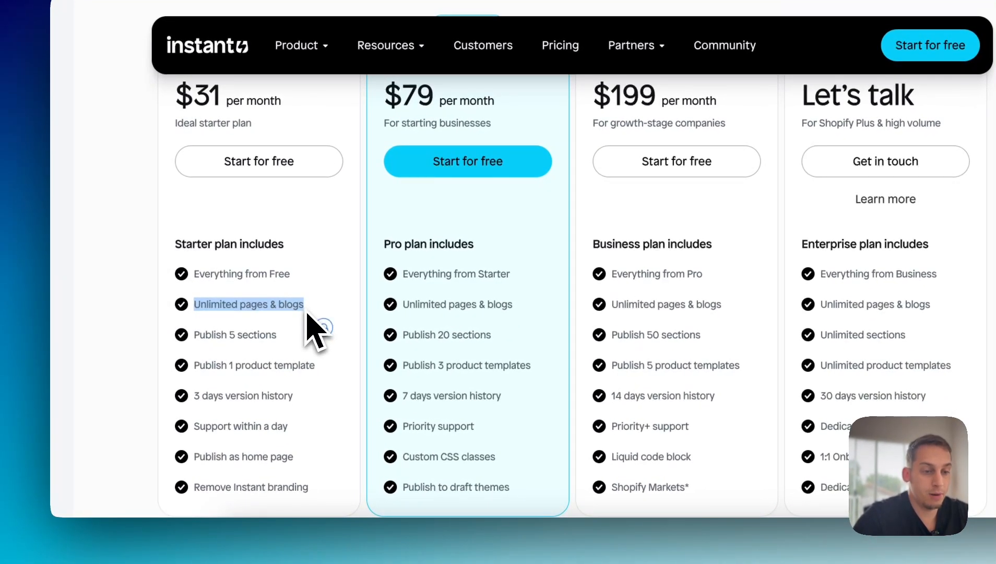
scroll(308, 316, "down", 1)
left_click_drag(194, 387, 300, 396)
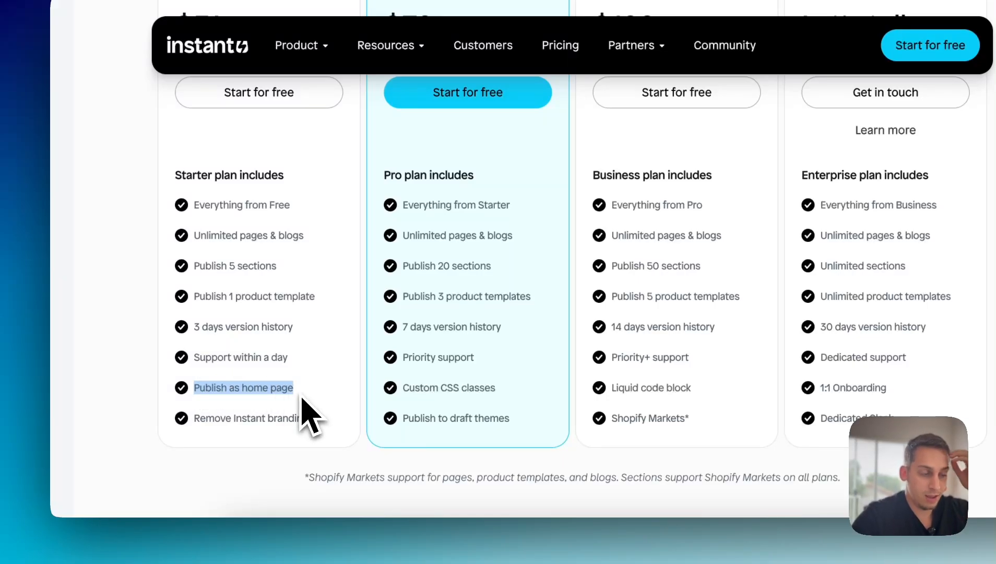
scroll(304, 412, "up", 1)
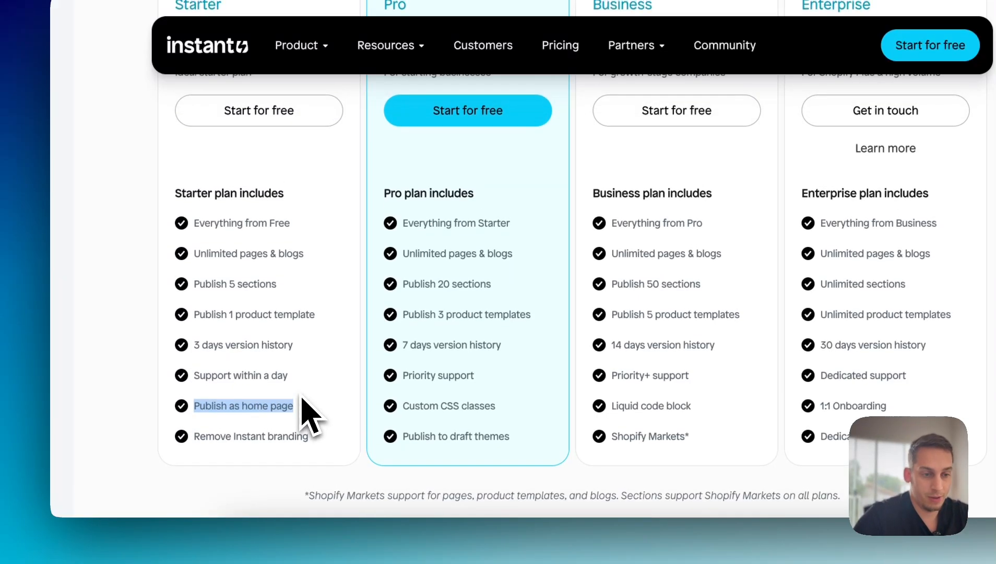
left_click_drag(194, 288, 280, 296)
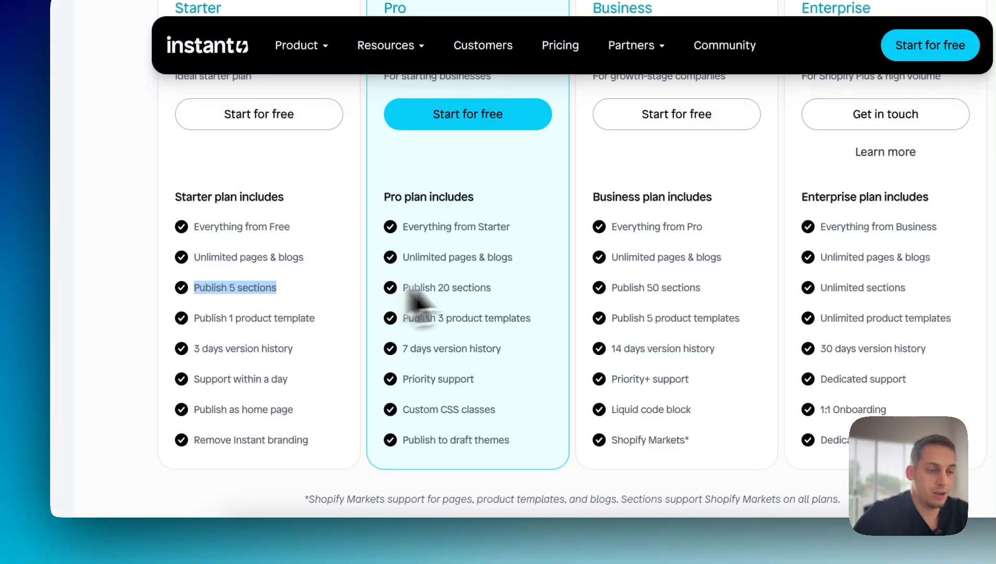
left_click_drag(402, 287, 476, 310)
mouse_move(296, 289)
left_mouse_down()
mouse_move(211, 288)
mouse_move(289, 291)
left_mouse_up()
left_click(211, 288)
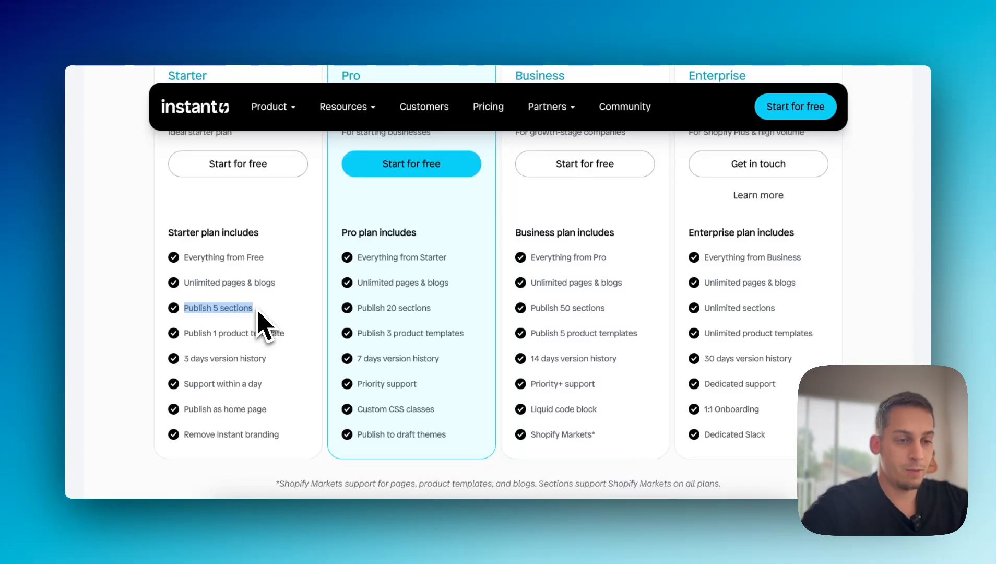
Step: Review the paid plans' annual prices again together with their feature lists
scroll(257, 313, "up", 3)
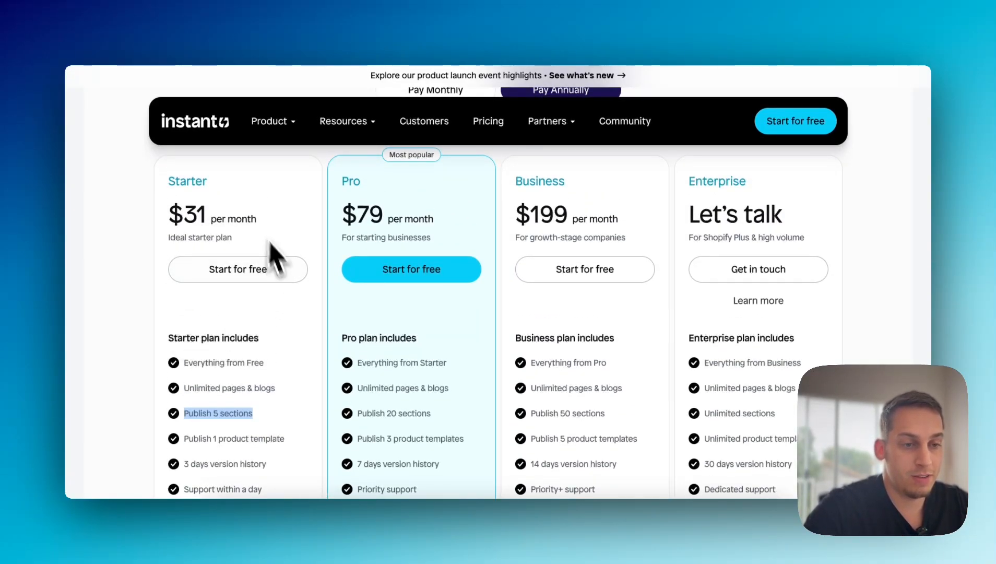
scroll(193, 200, "up", 2)
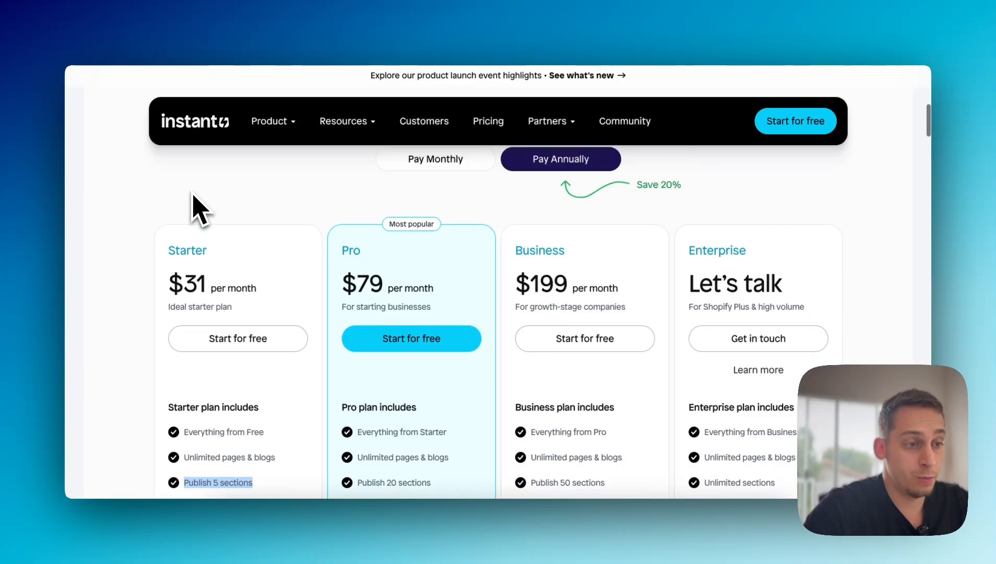
scroll(192, 194, "up", 1)
scroll(182, 250, "down", 1)
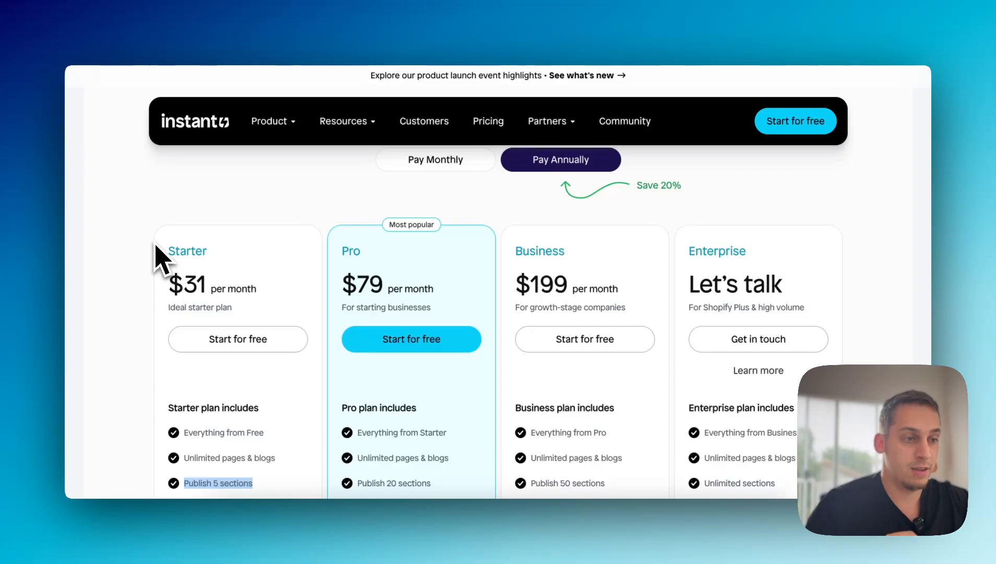
scroll(156, 244, "down", 1)
scroll(155, 244, "down", 1)
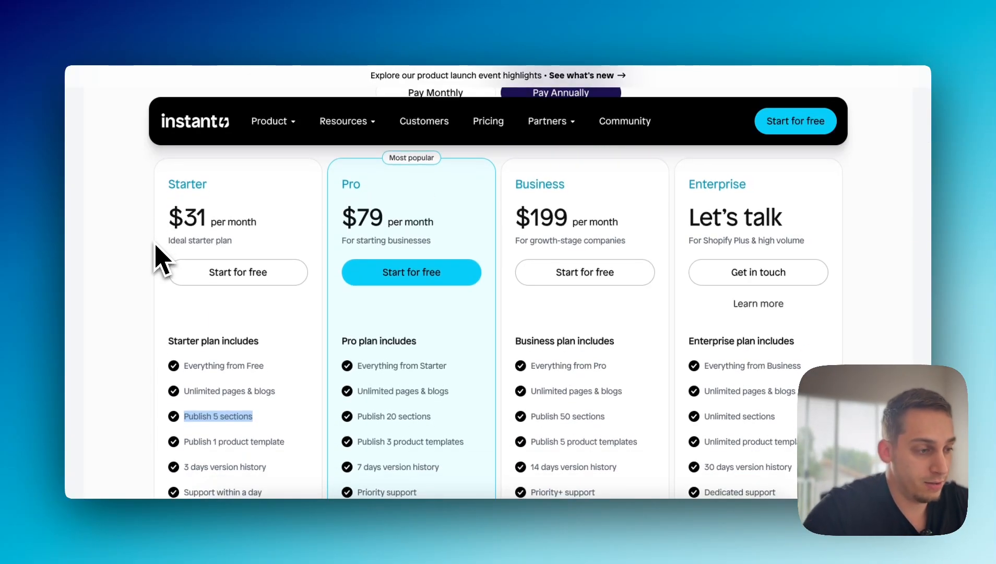
scroll(156, 245, "down", 3)
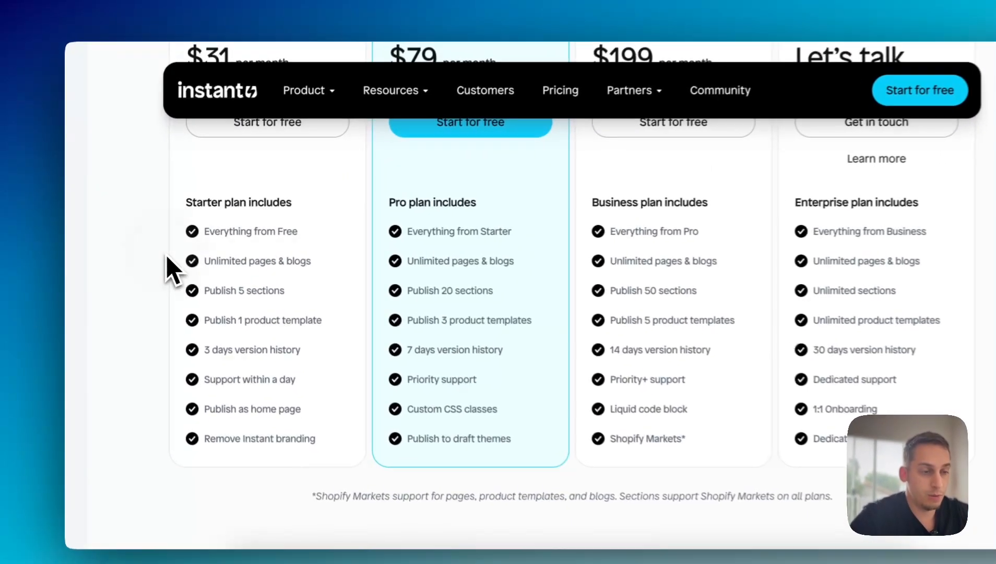
Step: Compare the Free plan's price and features with those of the paid plans
scroll(279, 269, "up", 12)
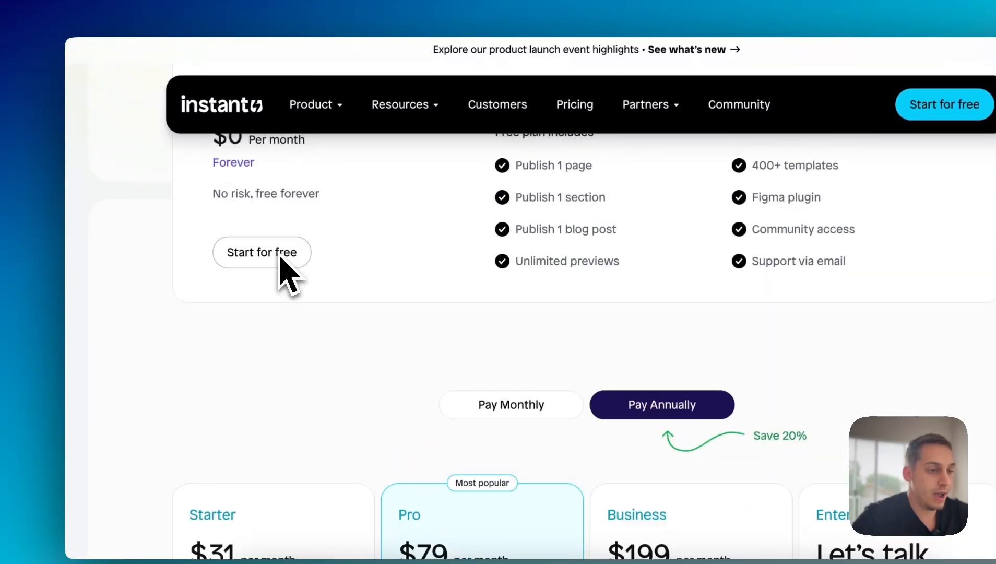
scroll(280, 258, "down", 2)
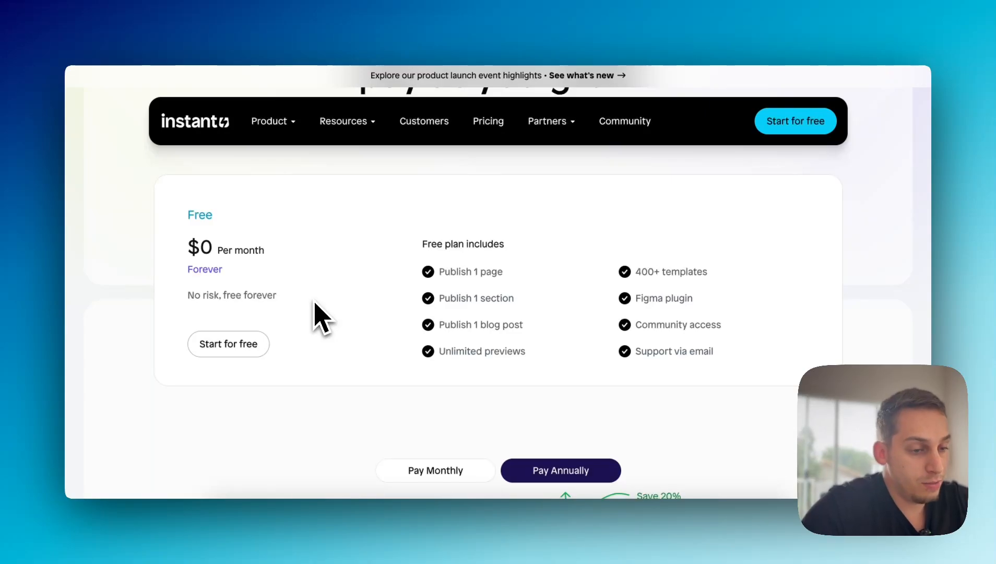
scroll(316, 313, "down", 5)
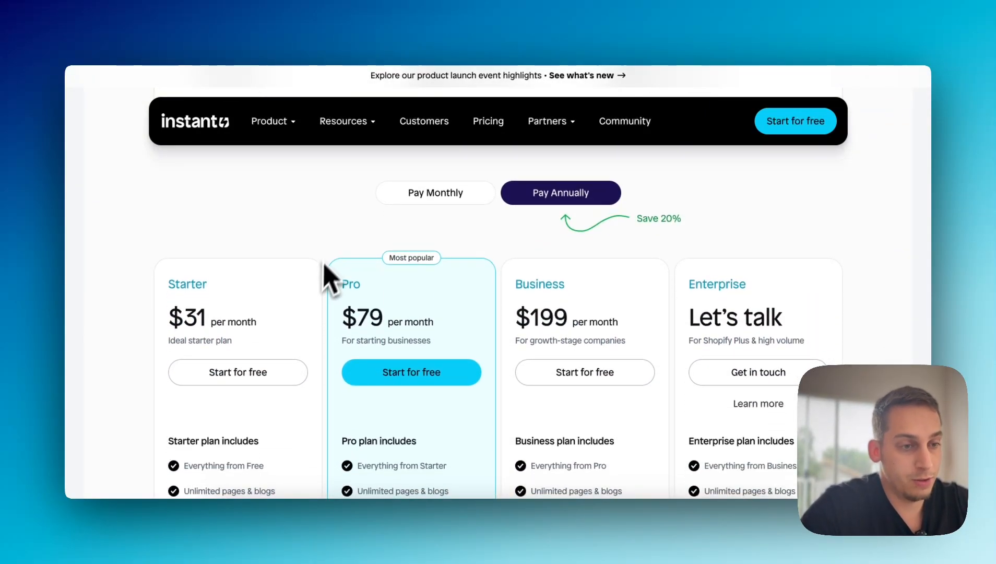
scroll(333, 260, "up", 8)
scroll(304, 311, "down", 4)
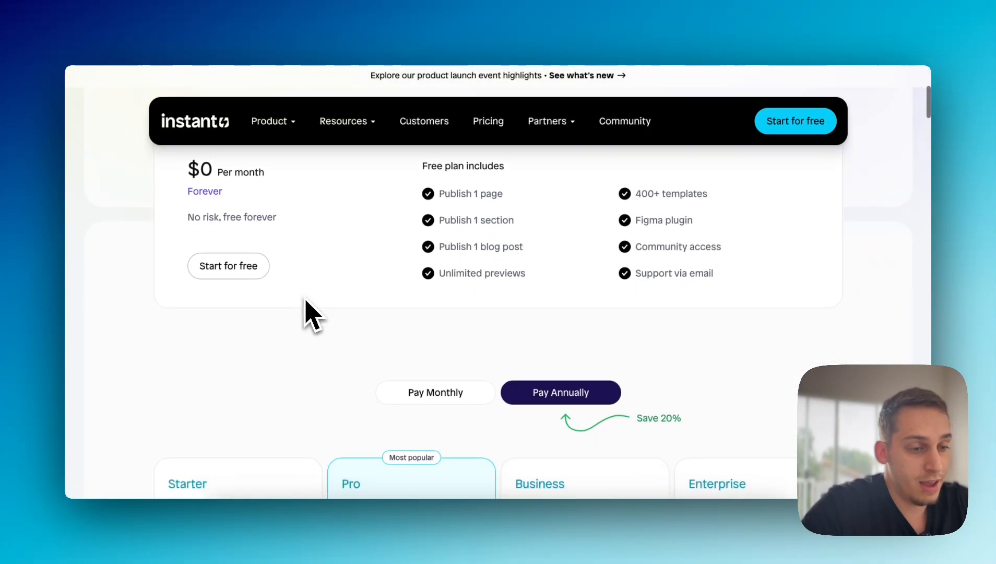
scroll(306, 303, "down", 4)
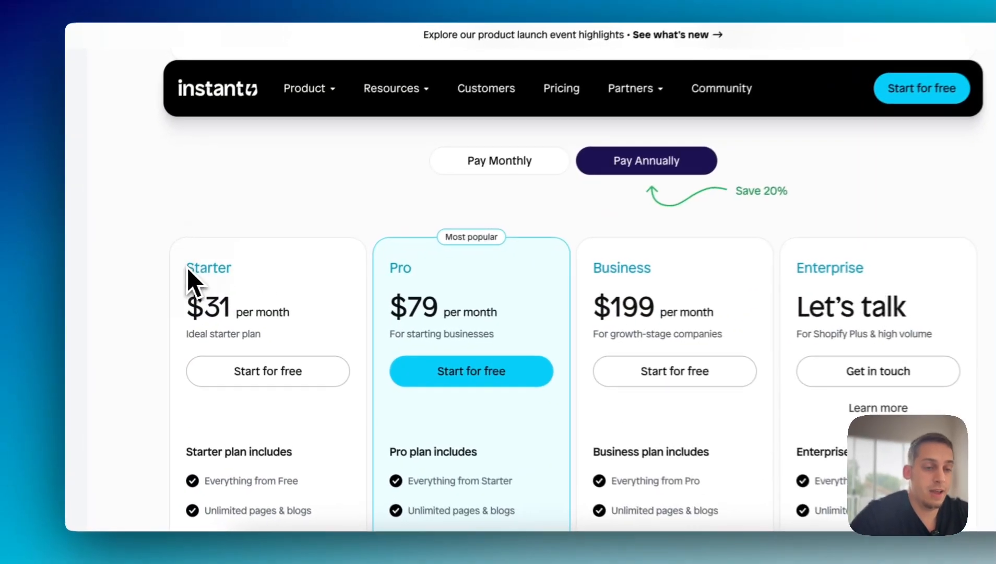
Step: Examine the Starter plan's monthly price on annual billing and what the plan includes
left_click_drag(168, 272, 192, 308)
left_click(308, 292)
scroll(311, 334, "down", 1)
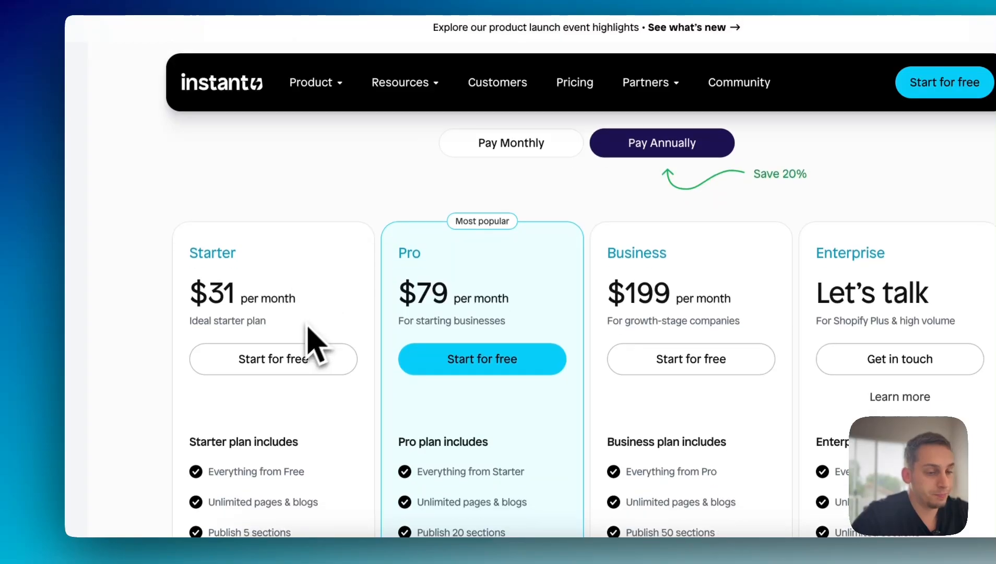
scroll(309, 337, "down", 5)
scroll(306, 349, "up", 3)
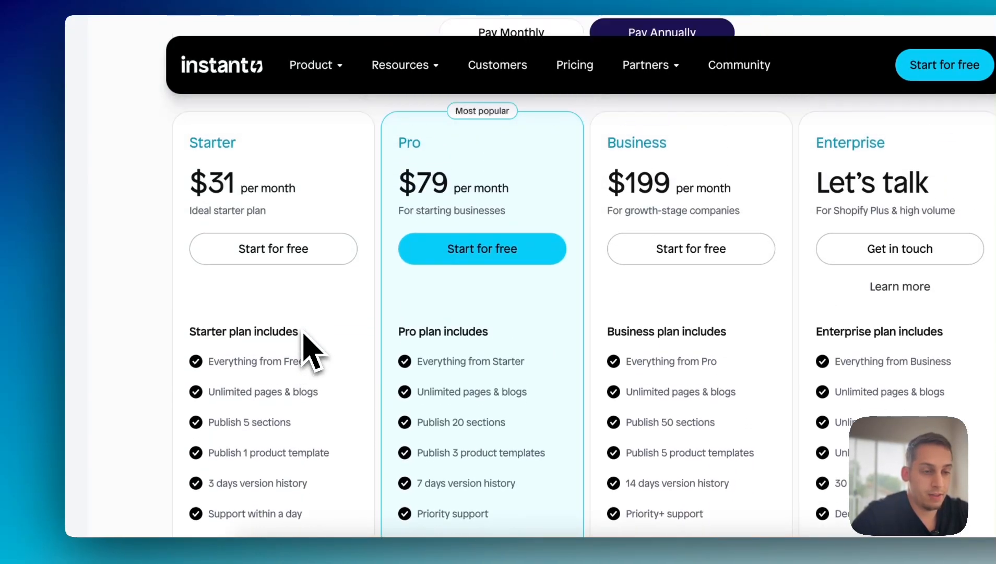
scroll(304, 337, "up", 3)
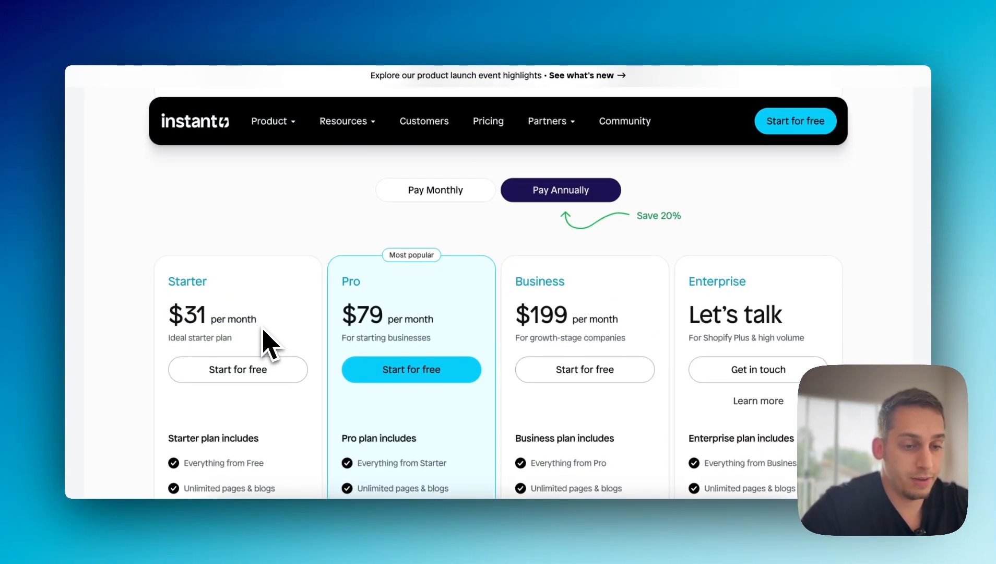